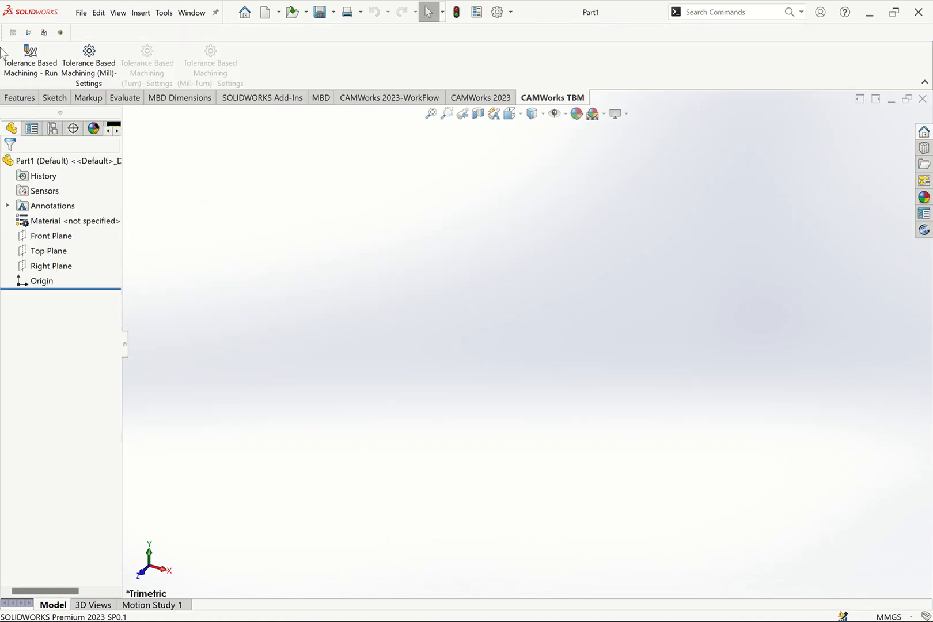
{"action": "left_click", "coordinate": [49, 251]}
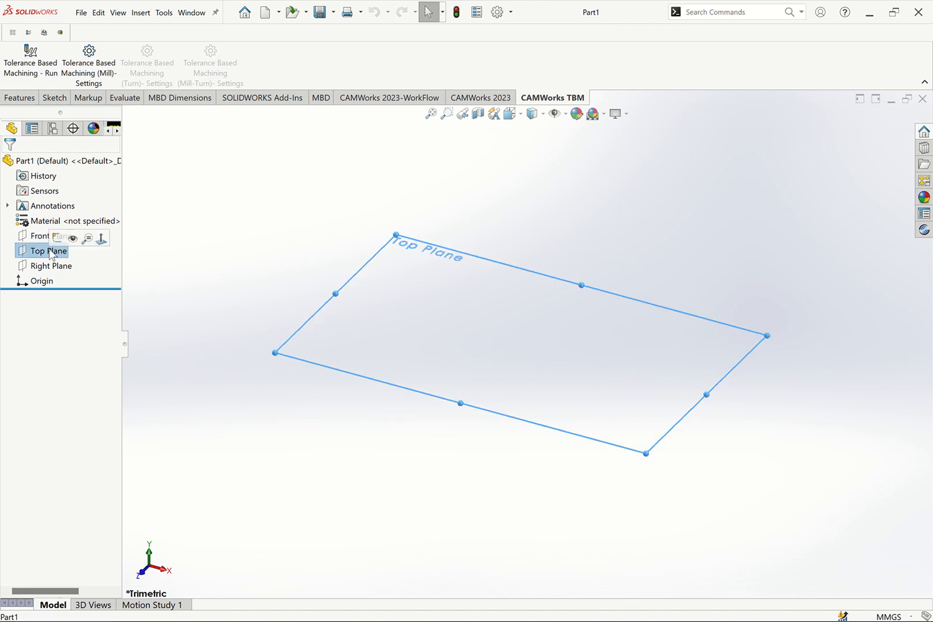
{"action": "left_click", "coordinate": [81, 13]}
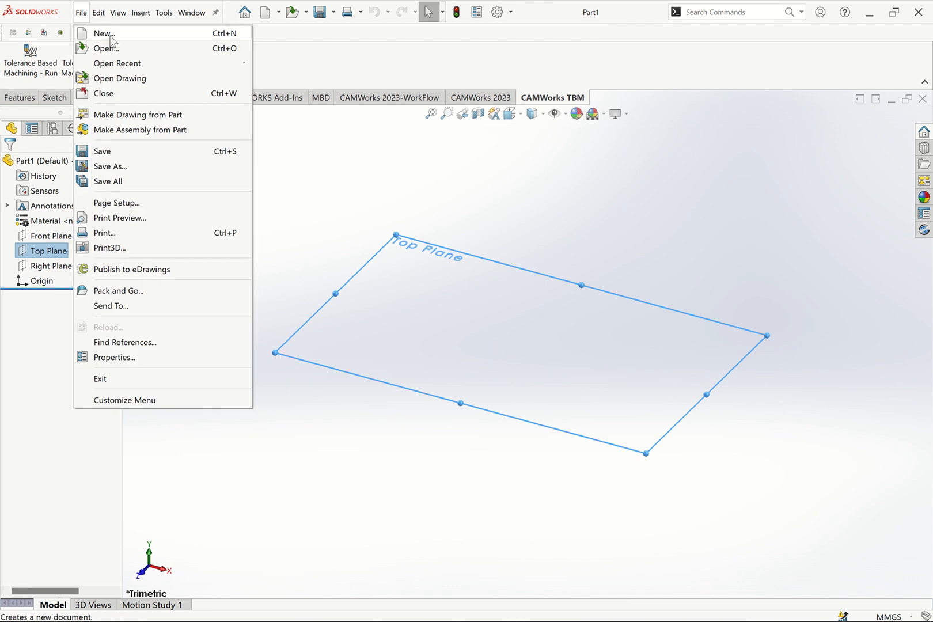
{"action": "left_click", "coordinate": [318, 161]}
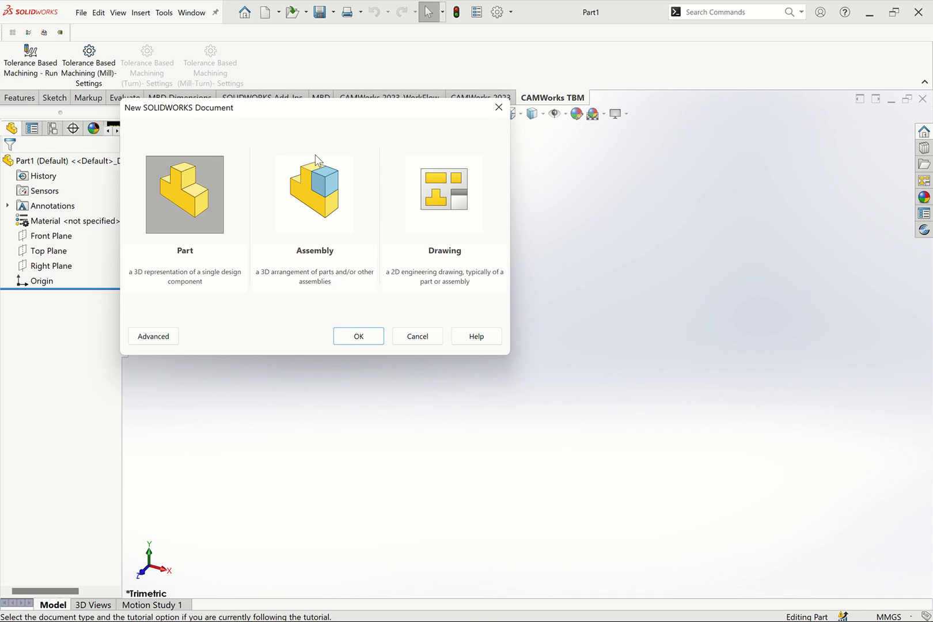
{"action": "left_click", "coordinate": [497, 110]}
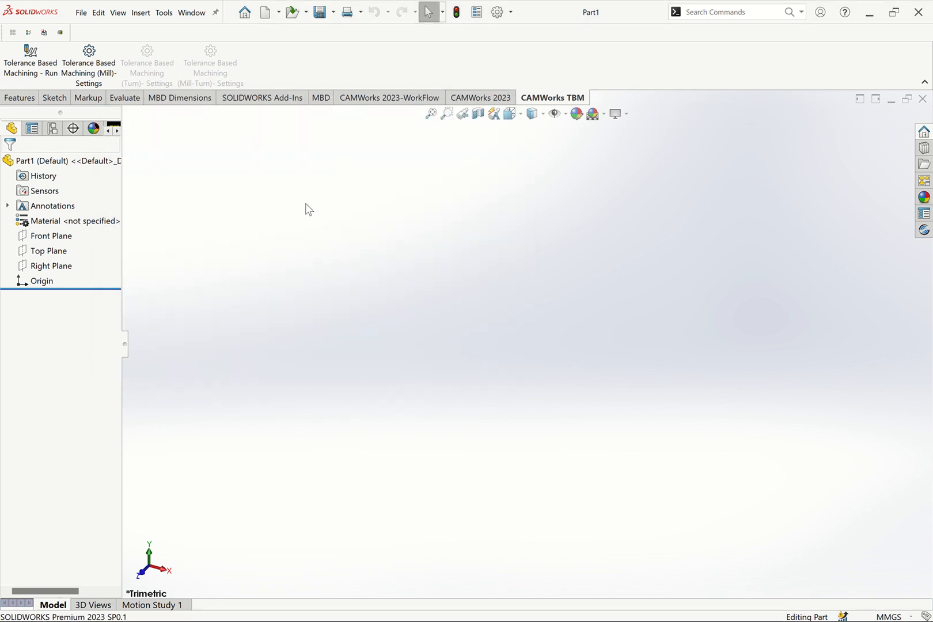
{"action": "key", "text": "ctrl+n"}
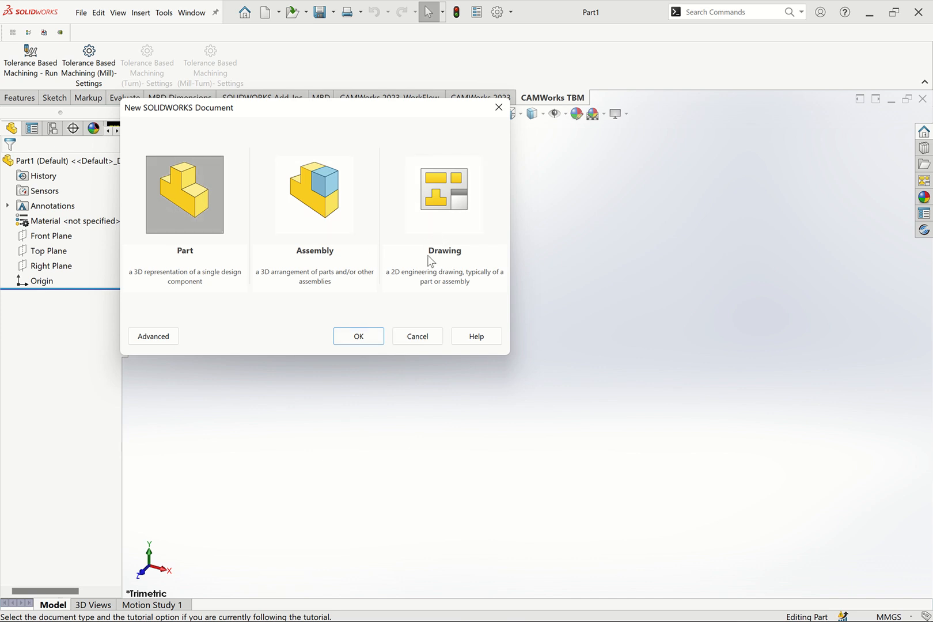
{"action": "left_click", "coordinate": [496, 114]}
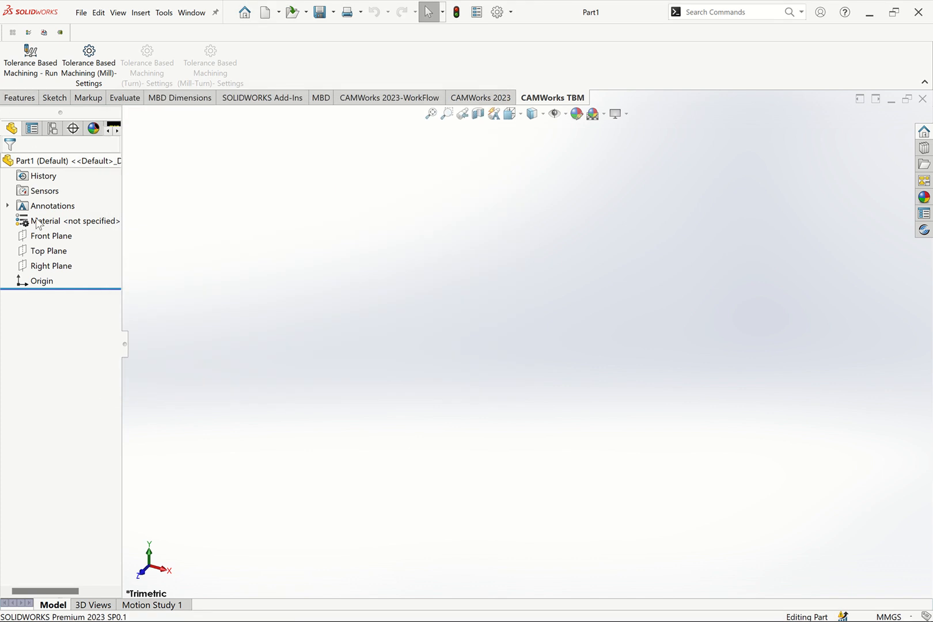
Step: Sketch a center rectangle about 163 by 105 mm on the Top Plane, centered on the origin
{"action": "left_click", "coordinate": [53, 248]}
{"action": "left_click", "coordinate": [55, 235]}
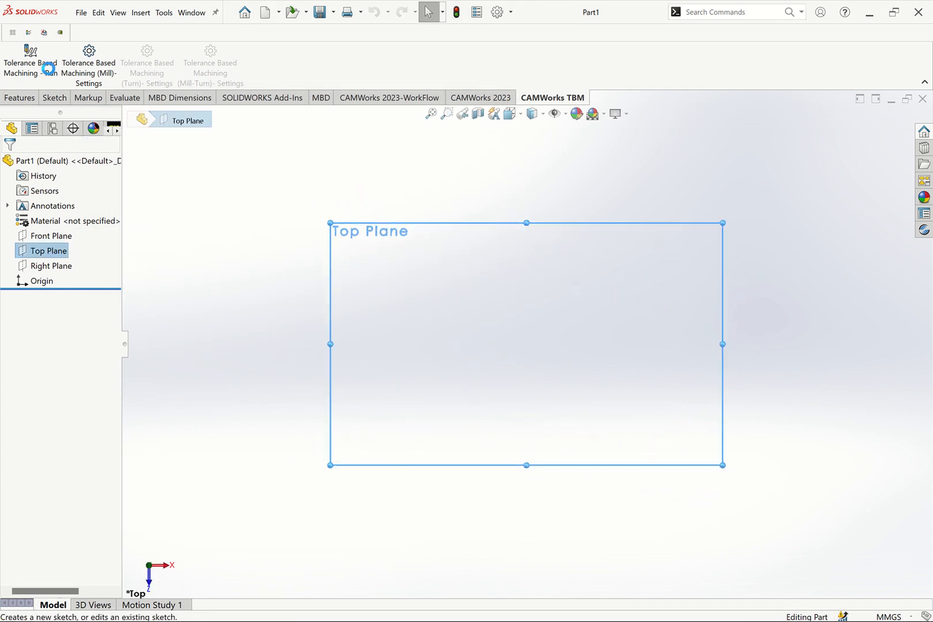
{"action": "left_click", "coordinate": [86, 66]}
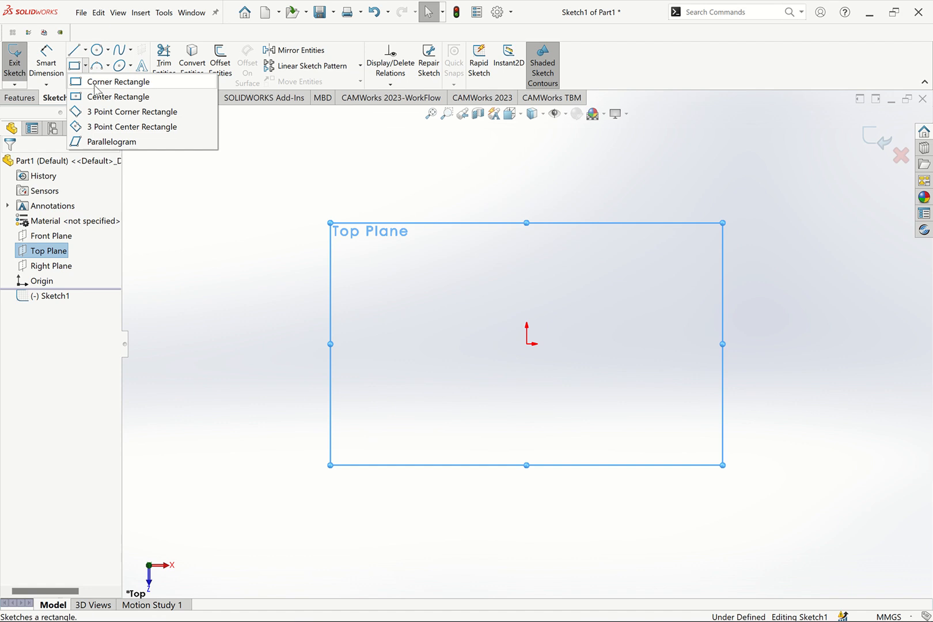
{"action": "left_click", "coordinate": [104, 96]}
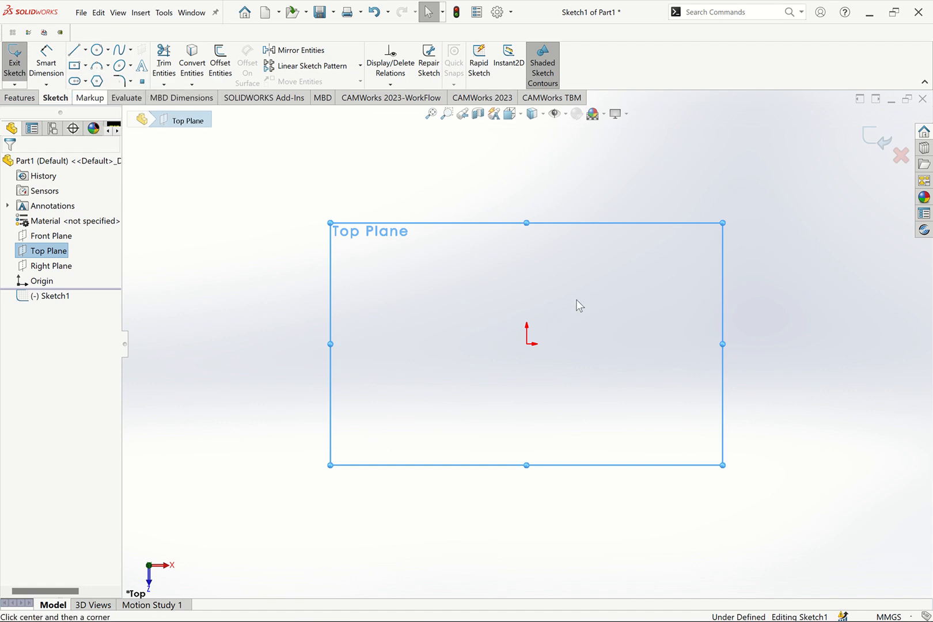
{"action": "left_click", "coordinate": [527, 344]}
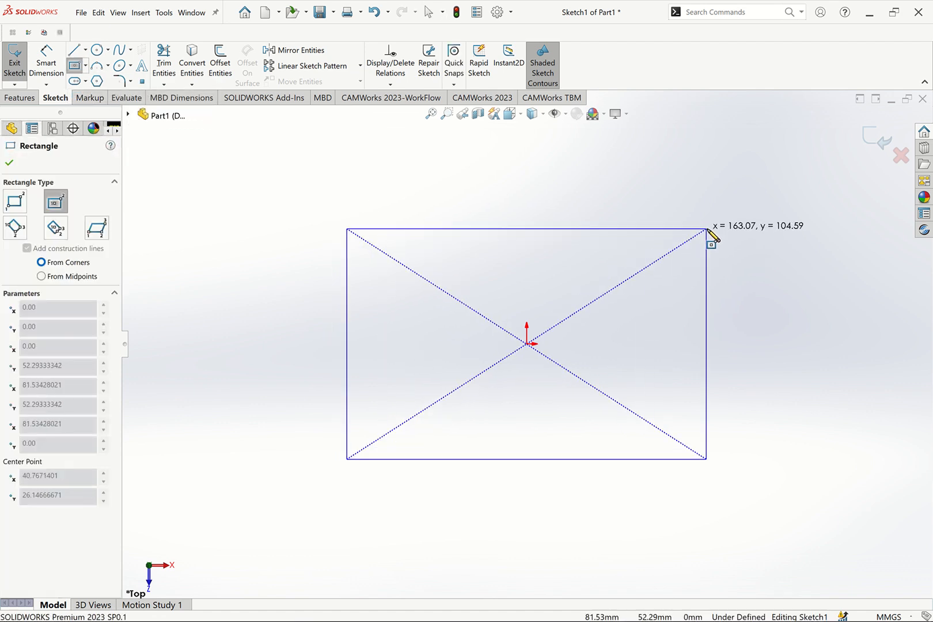
{"action": "left_click", "coordinate": [706, 229]}
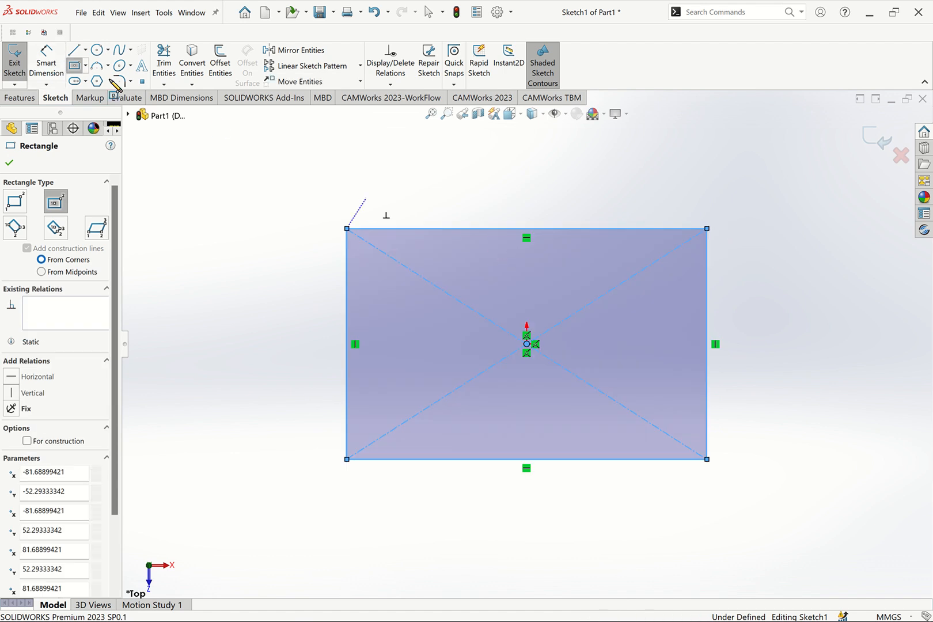
Step: Dimension the rectangle's horizontal side to 1200 mm and its vertical side to 600 mm
{"action": "left_click", "coordinate": [46, 60]}
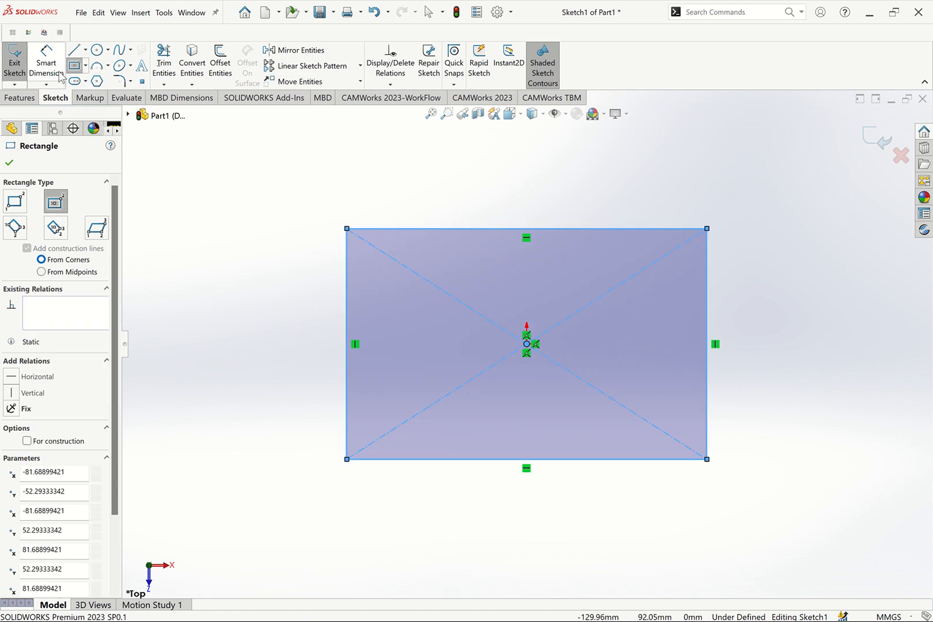
{"action": "left_click", "coordinate": [479, 216]}
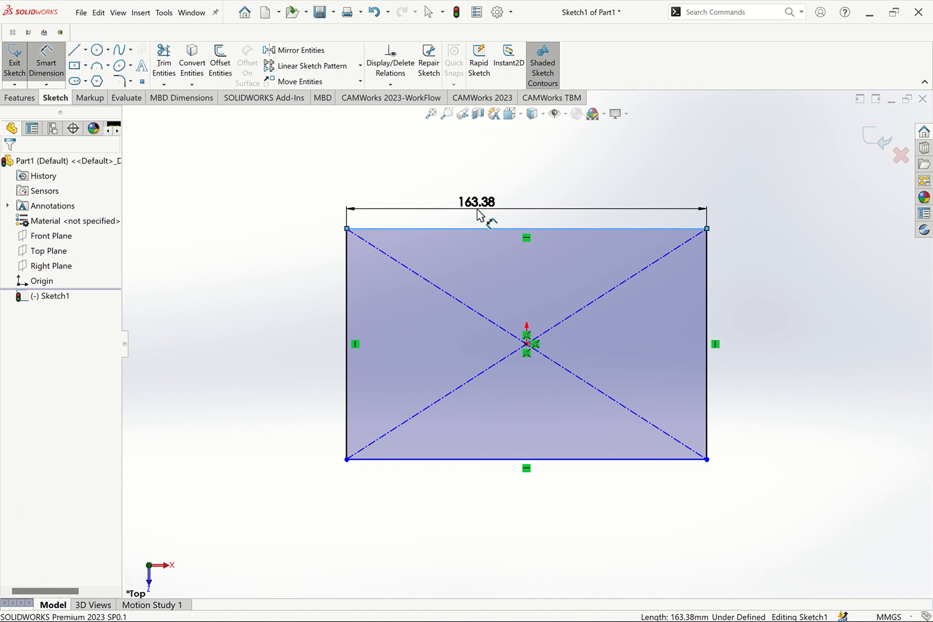
{"action": "left_click", "coordinate": [477, 214]}
{"action": "type", "text": "1200"}
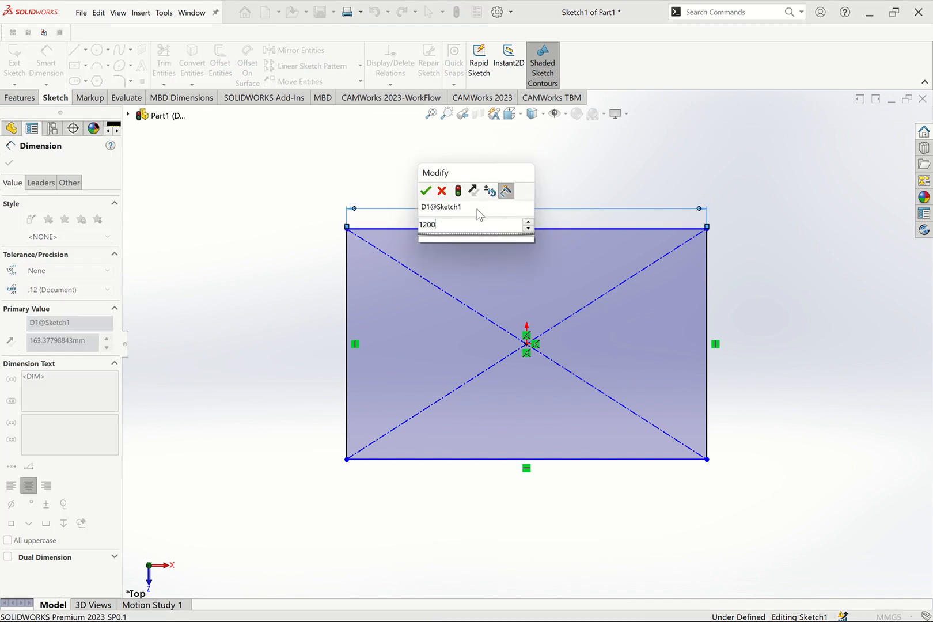
{"action": "key", "text": "Return"}
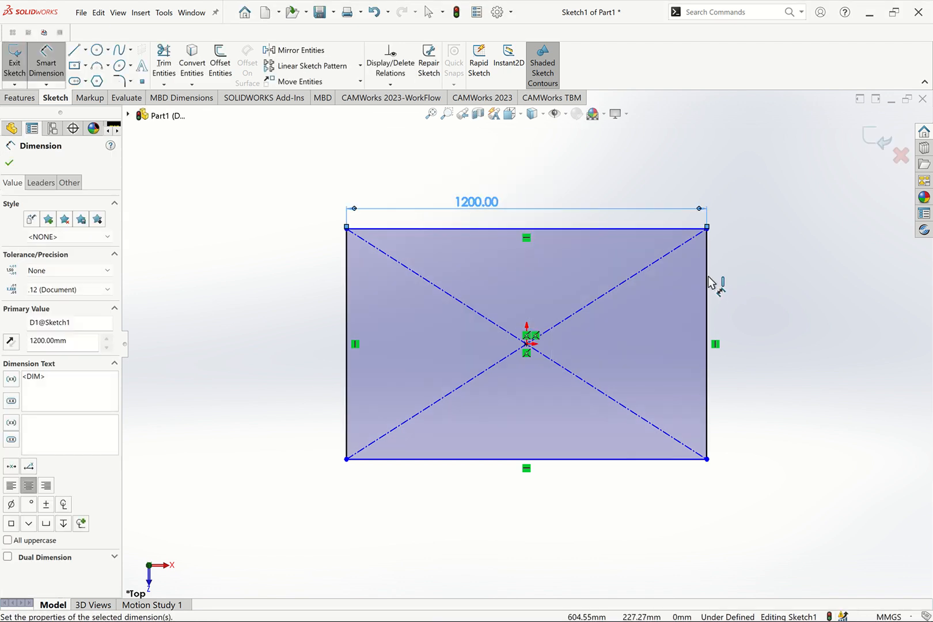
{"action": "left_click", "coordinate": [708, 283]}
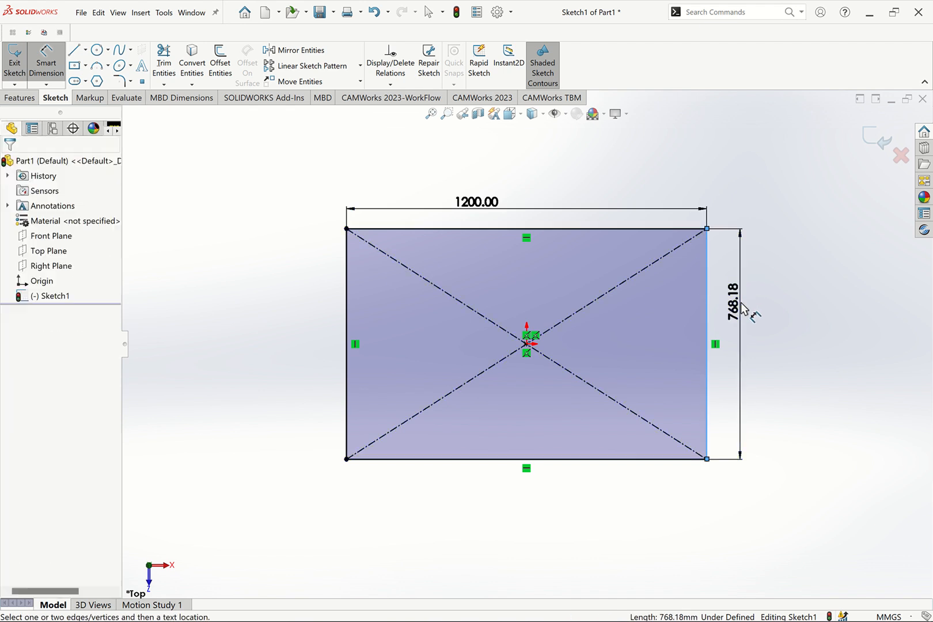
{"action": "left_click", "coordinate": [742, 304]}
{"action": "type", "text": "800"}
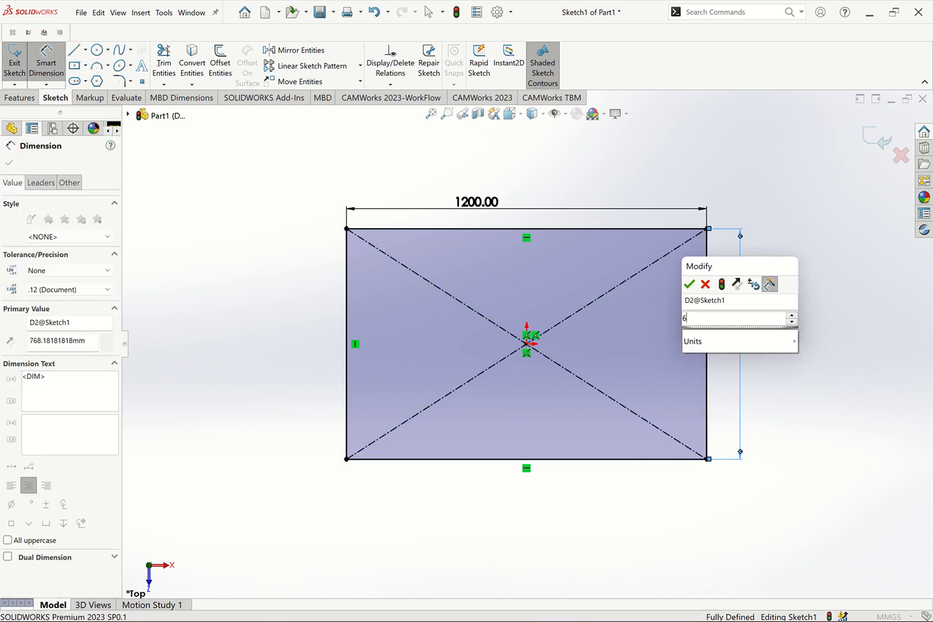
{"action": "key", "text": "Return"}
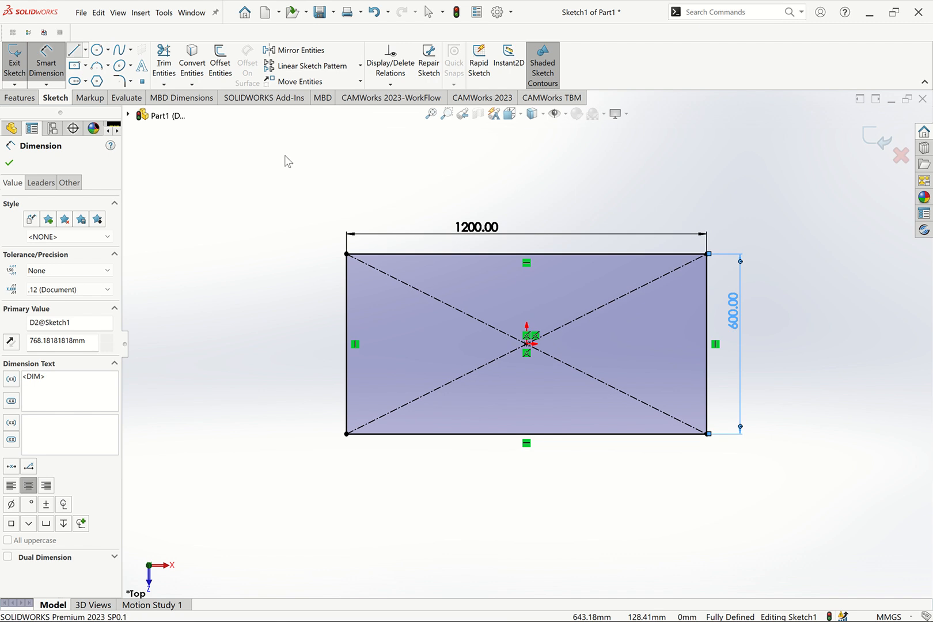
Step: Draw a horizontal line joining the midpoints of the rectangle's two short sides, finish the sketch and show it in isometric view
{"action": "key", "text": "l"}
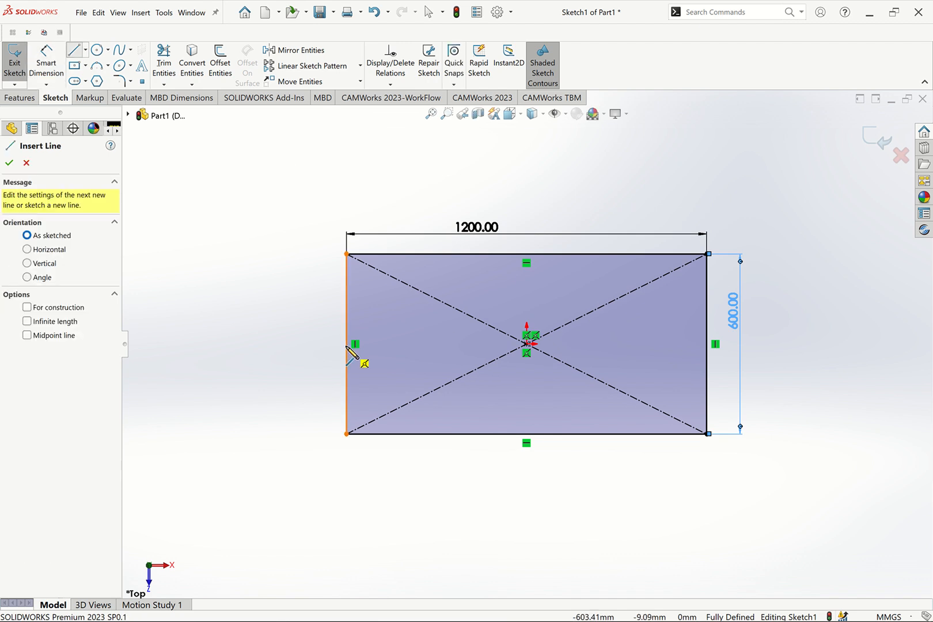
{"action": "left_click", "coordinate": [346, 344]}
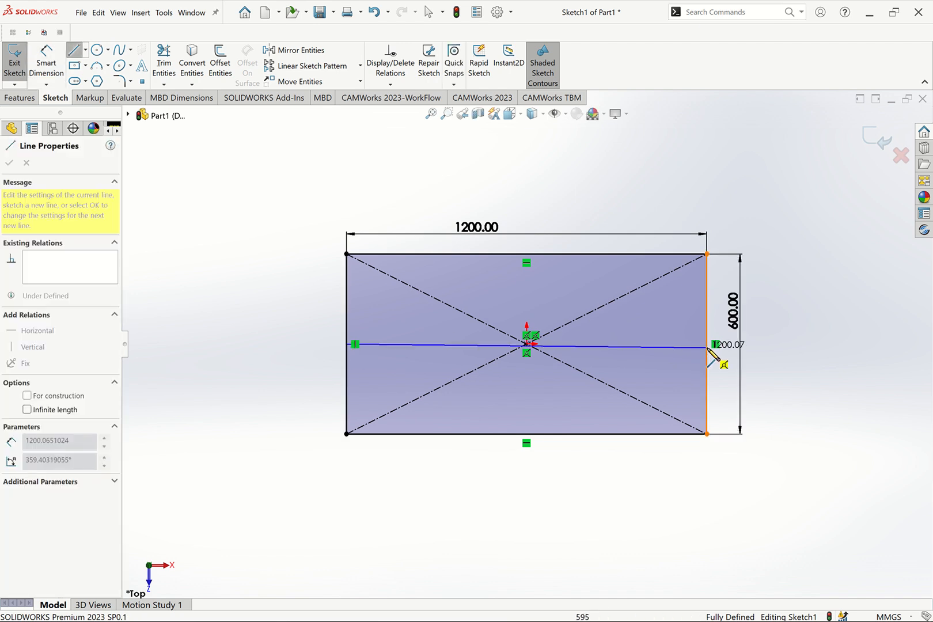
{"action": "left_click", "coordinate": [707, 344]}
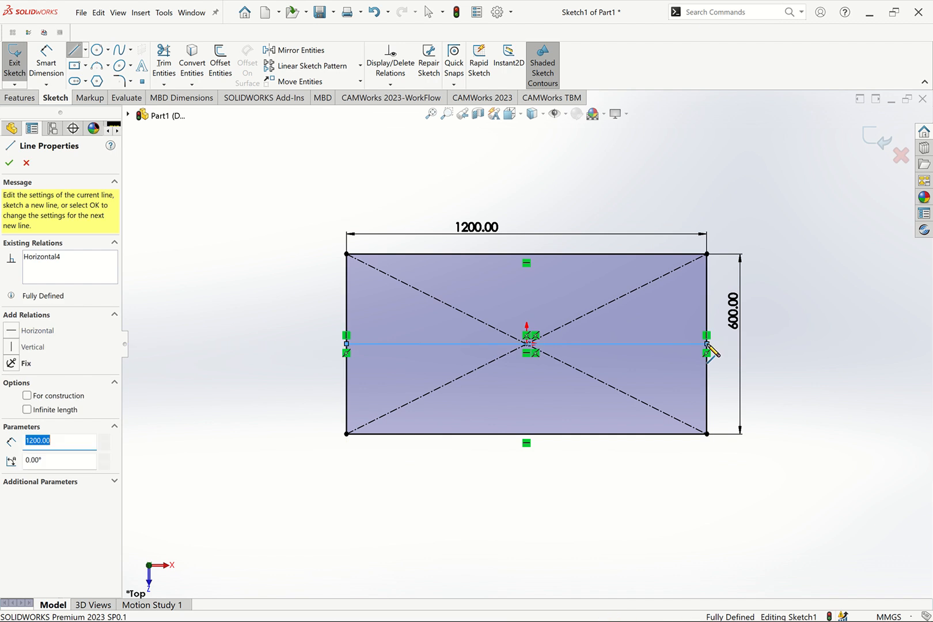
{"action": "key", "text": "Escape"}
{"action": "key", "text": "Escape"}
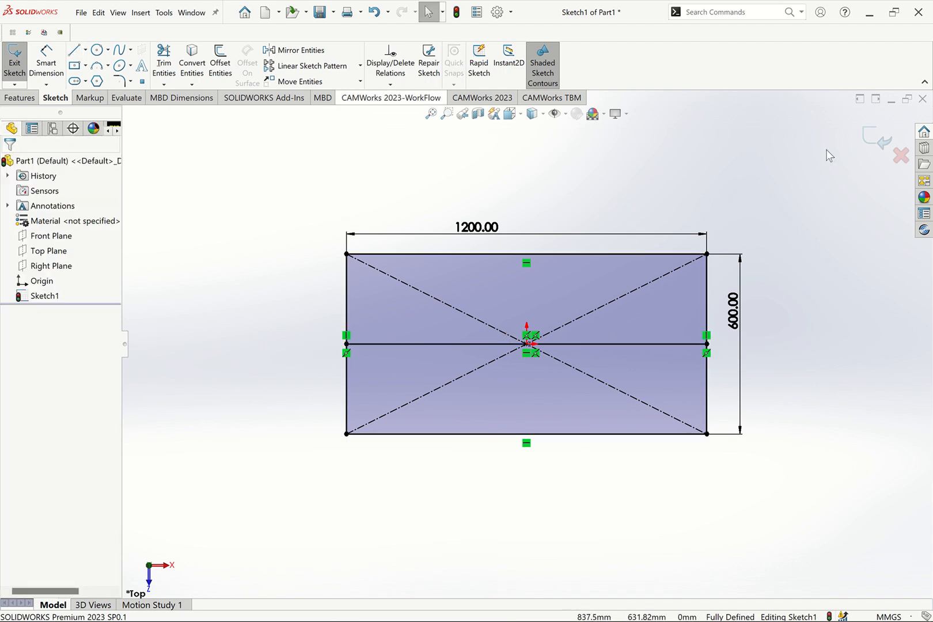
{"action": "left_click", "coordinate": [865, 141]}
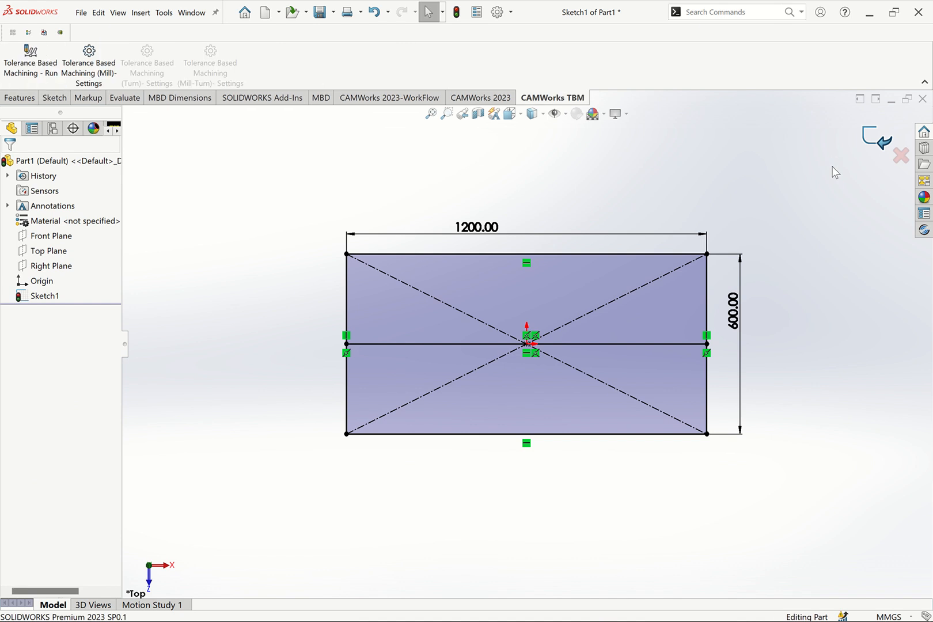
{"action": "key", "text": "ctrl+7"}
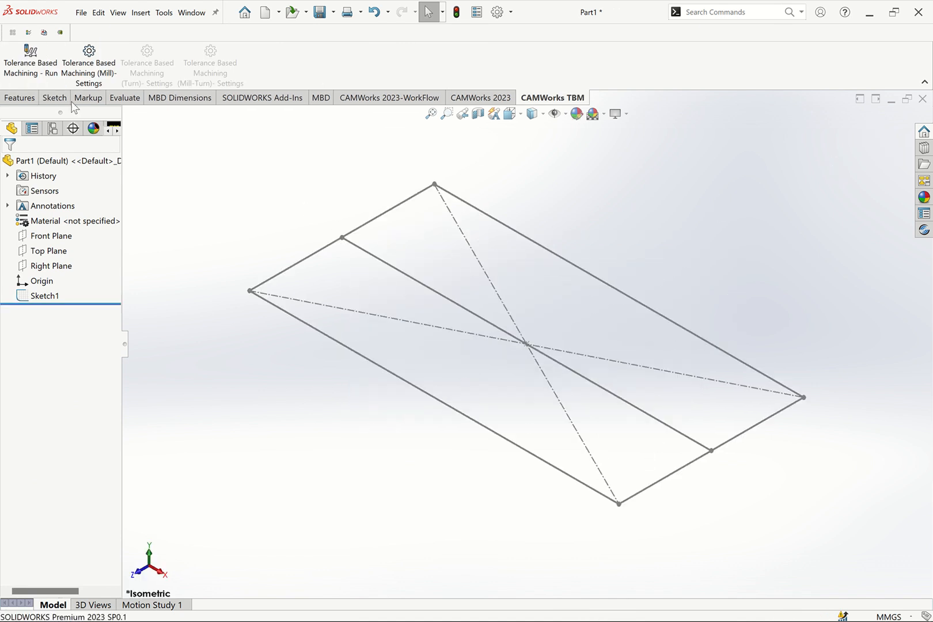
{"action": "left_click", "coordinate": [55, 98]}
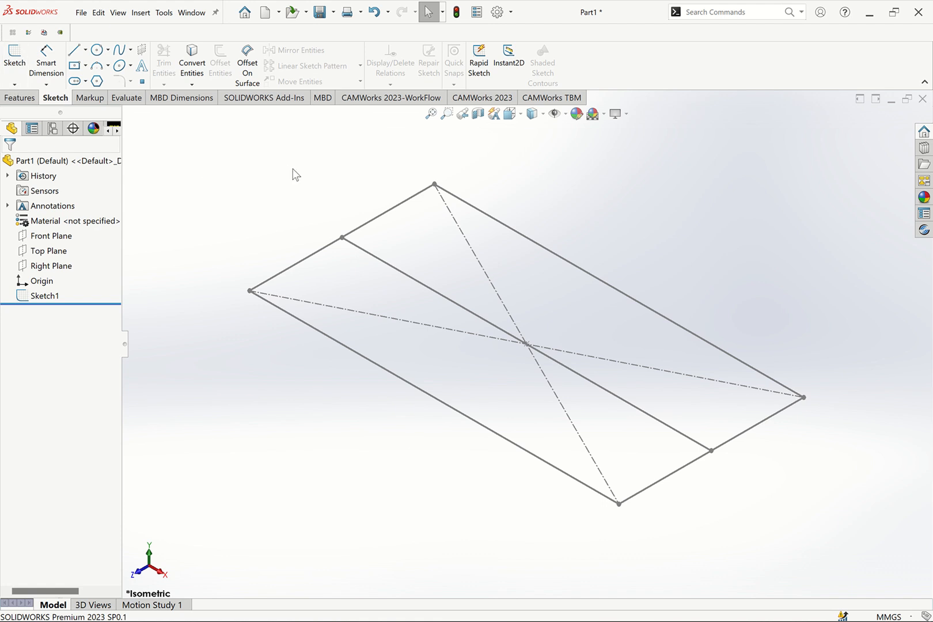
{"action": "double_click", "coordinate": [479, 212]}
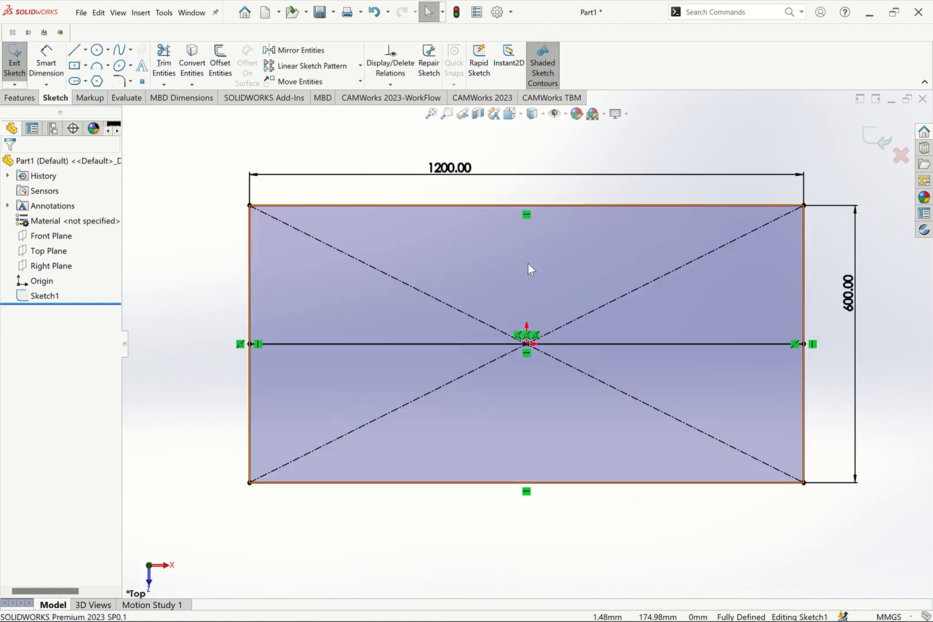
{"action": "left_click", "coordinate": [873, 137]}
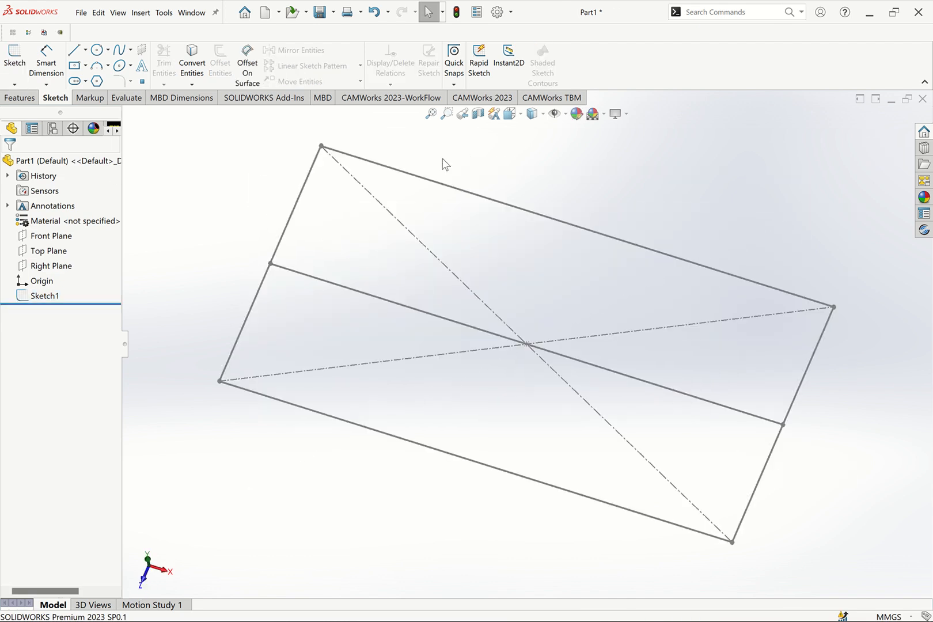
Step: Start a 3D sketch and draw a vertical line downward from the rectangle's front-left corner along the Y axis
{"action": "left_click", "coordinate": [15, 85]}
{"action": "left_click", "coordinate": [30, 111]}
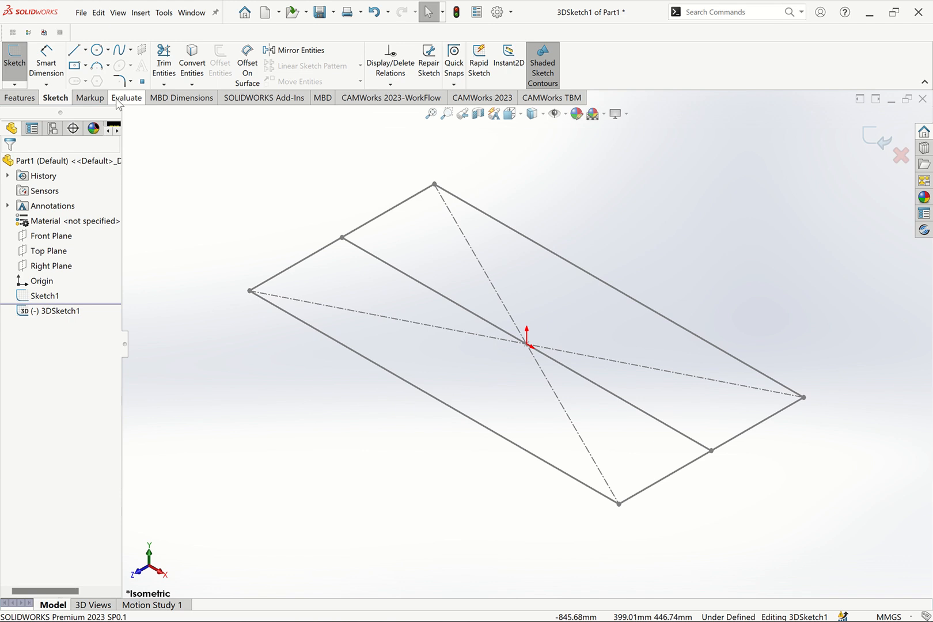
{"action": "left_click", "coordinate": [71, 52]}
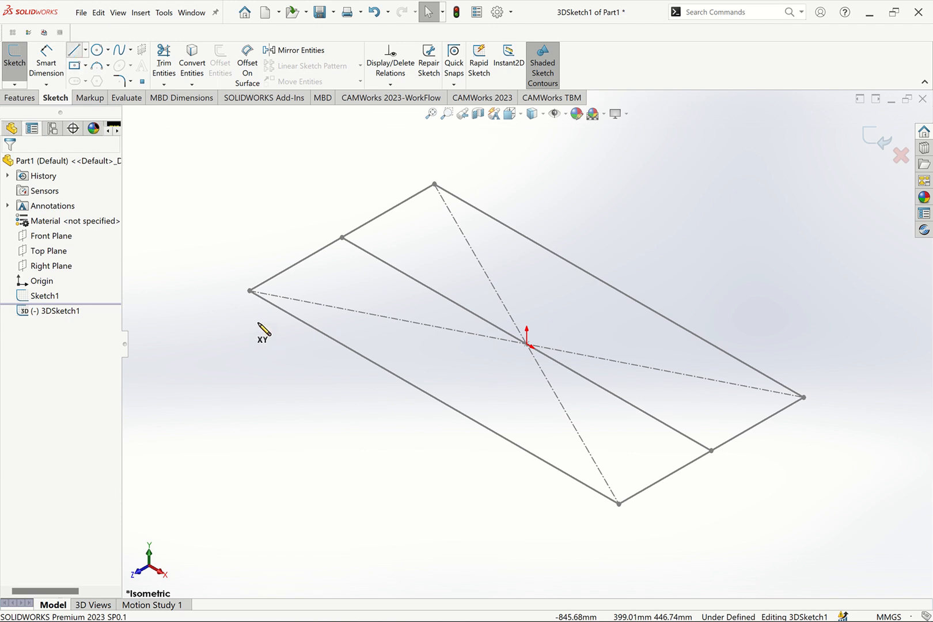
{"action": "left_click", "coordinate": [250, 291]}
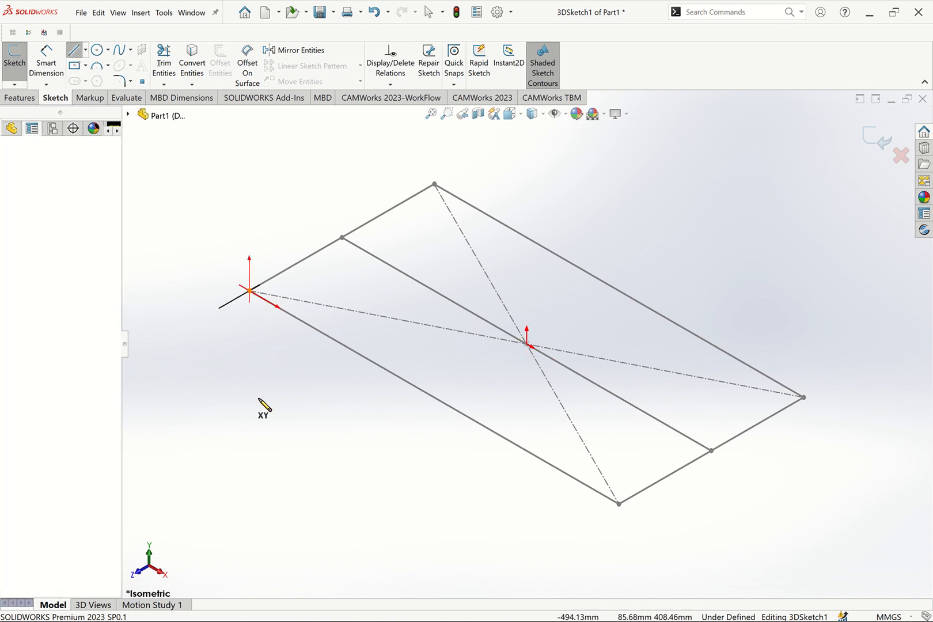
{"action": "left_click", "coordinate": [249, 486]}
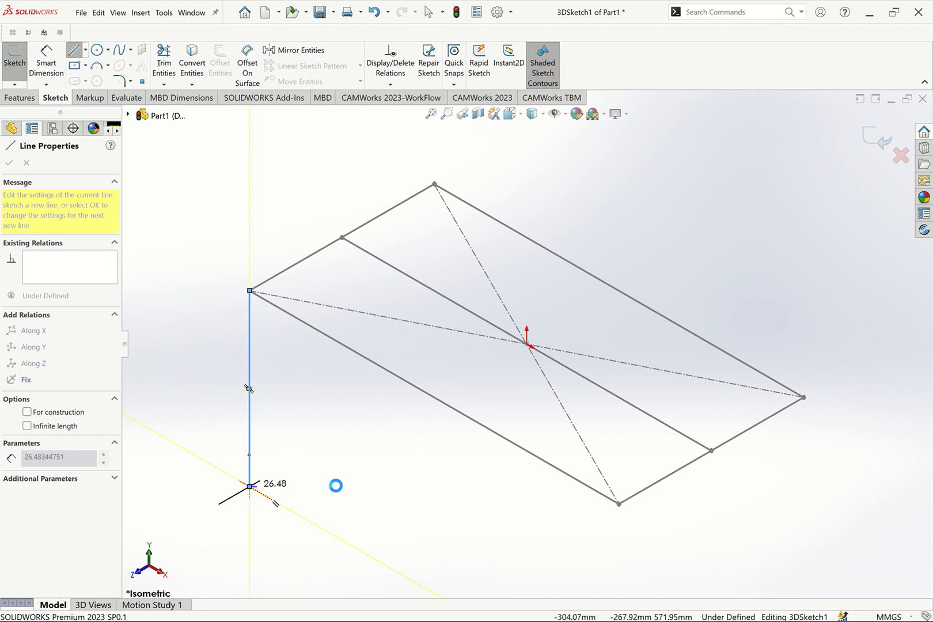
{"action": "key", "text": "Escape"}
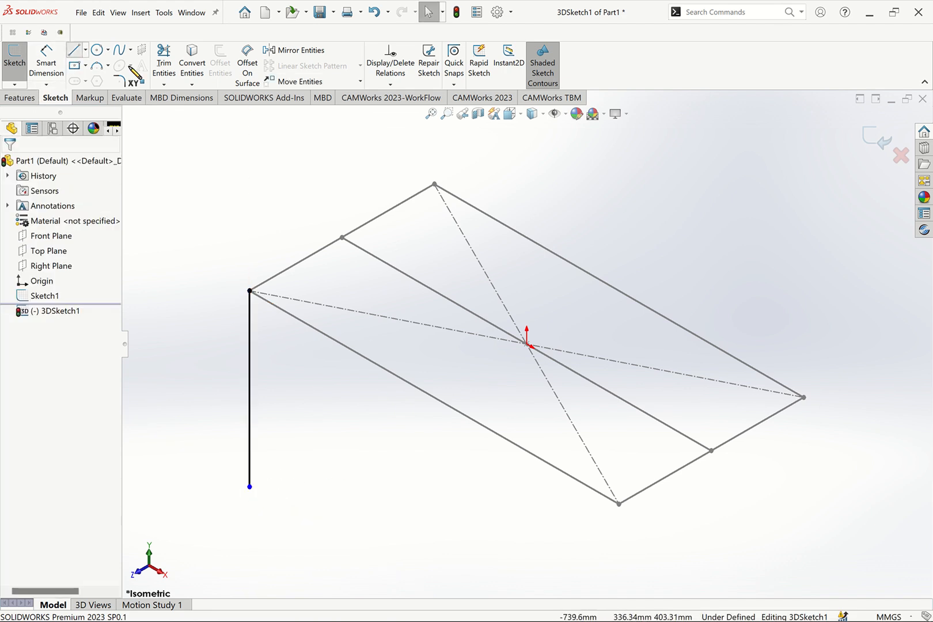
Step: Draw a vertical line about 497 mm long downward from the rectangle's back-left corner in the 3D sketch
{"action": "left_click", "coordinate": [435, 184]}
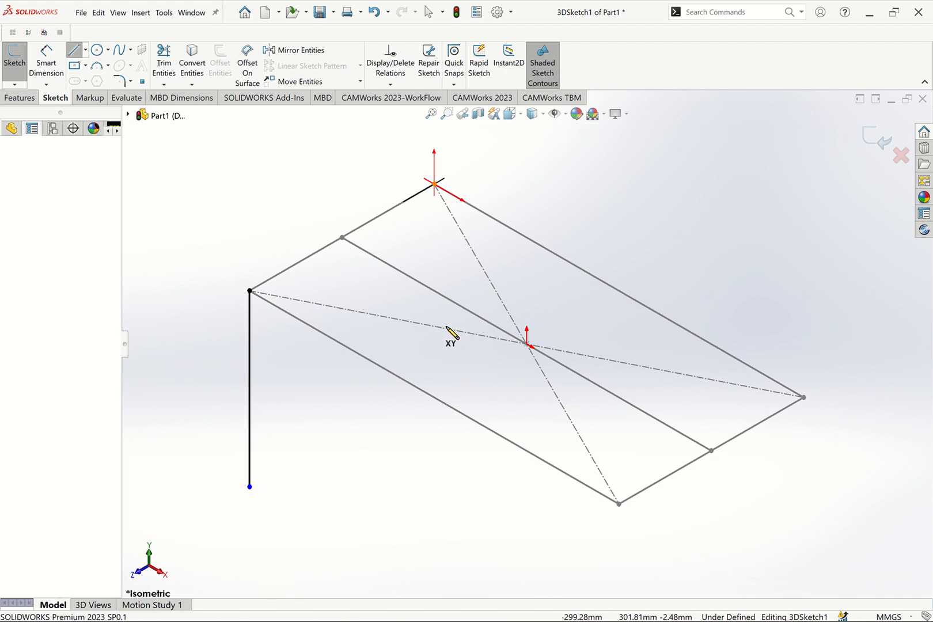
{"action": "double_click", "coordinate": [435, 361]}
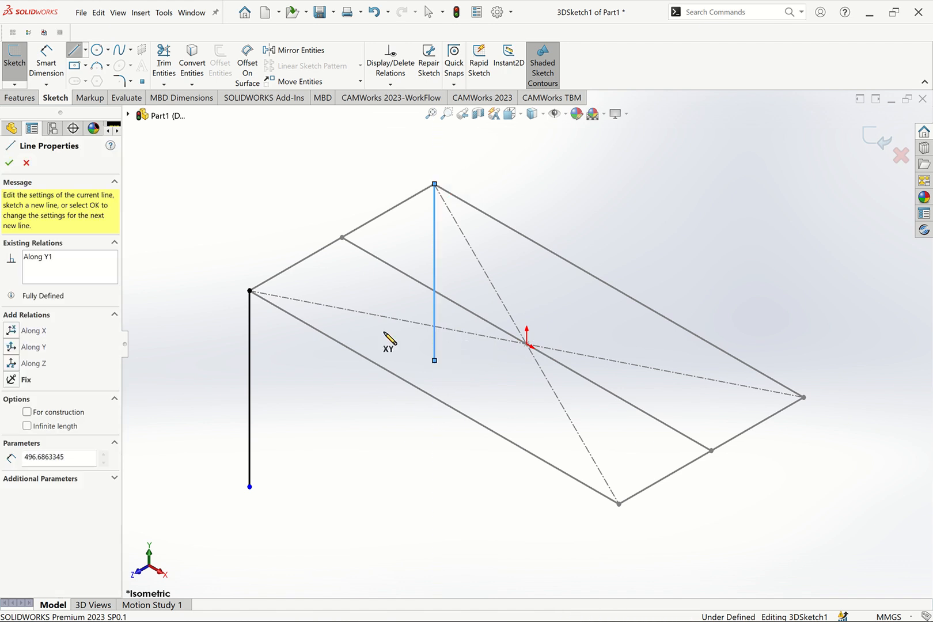
{"action": "left_click", "coordinate": [75, 52]}
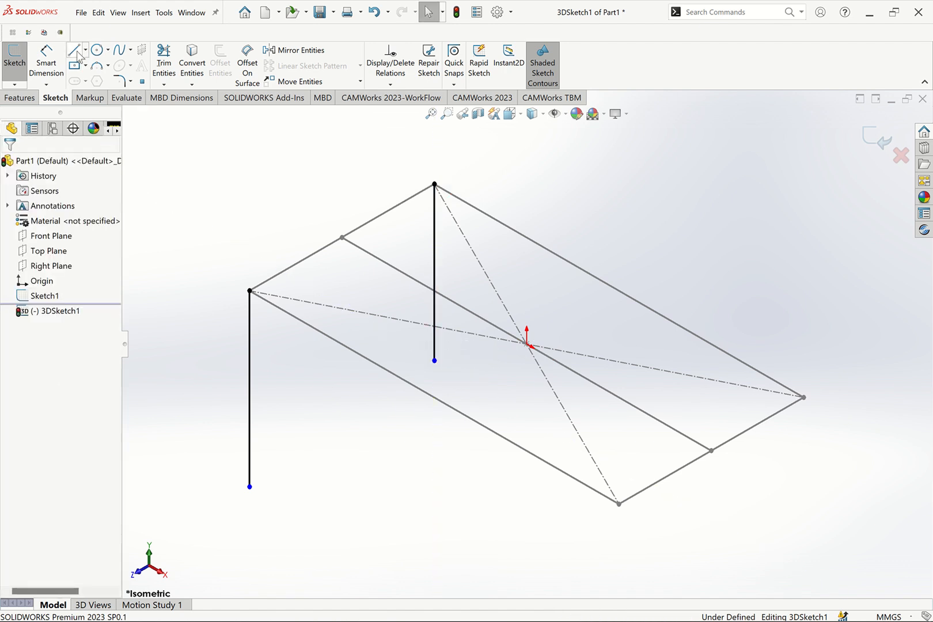
Step: Draw vertical leg lines downward from the rectangle's back-right corner, about 434 mm long, and from its front-right corner, about 194 mm long
{"action": "left_click", "coordinate": [803, 398]}
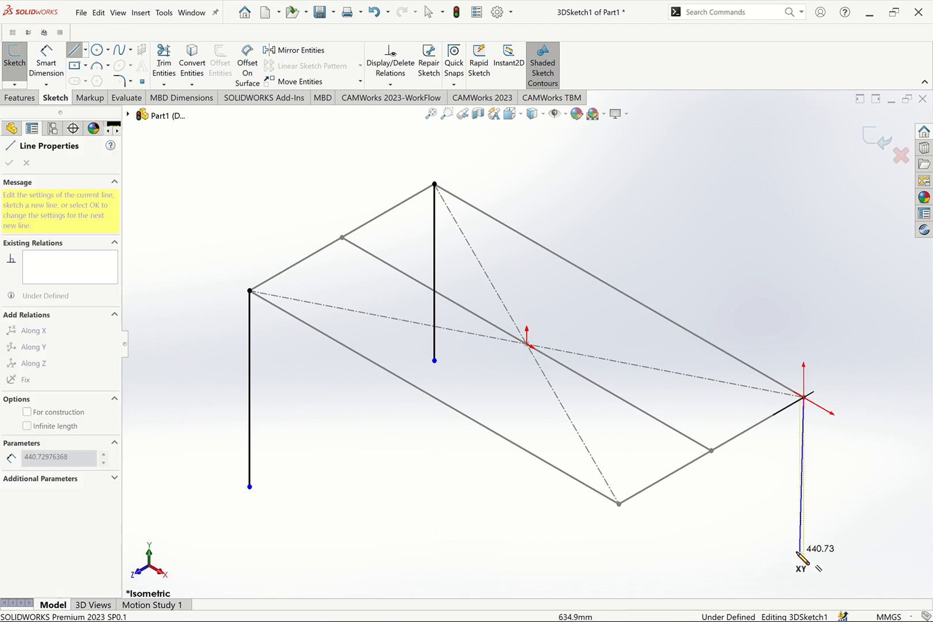
{"action": "double_click", "coordinate": [804, 551]}
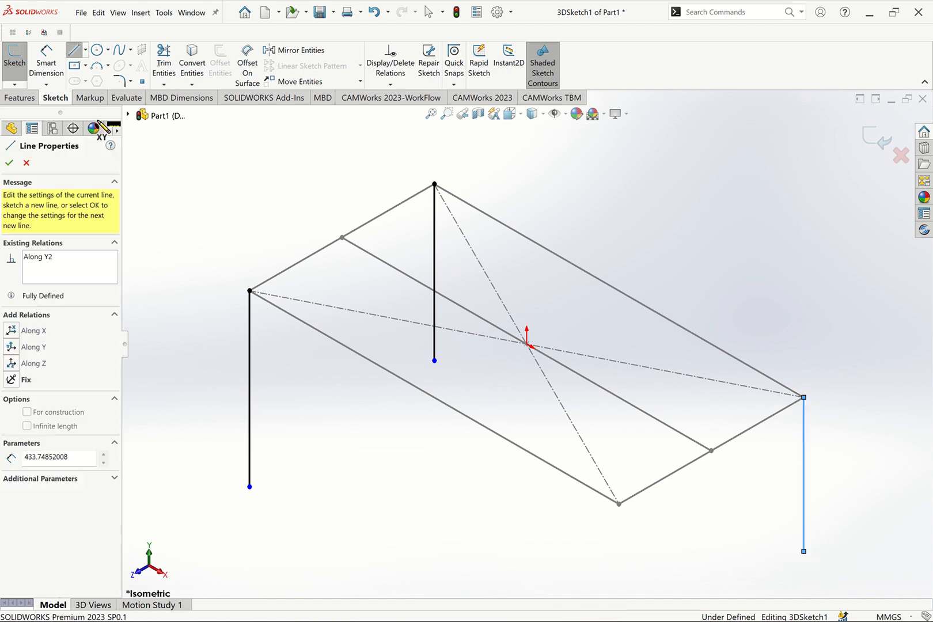
{"action": "left_click", "coordinate": [75, 52]}
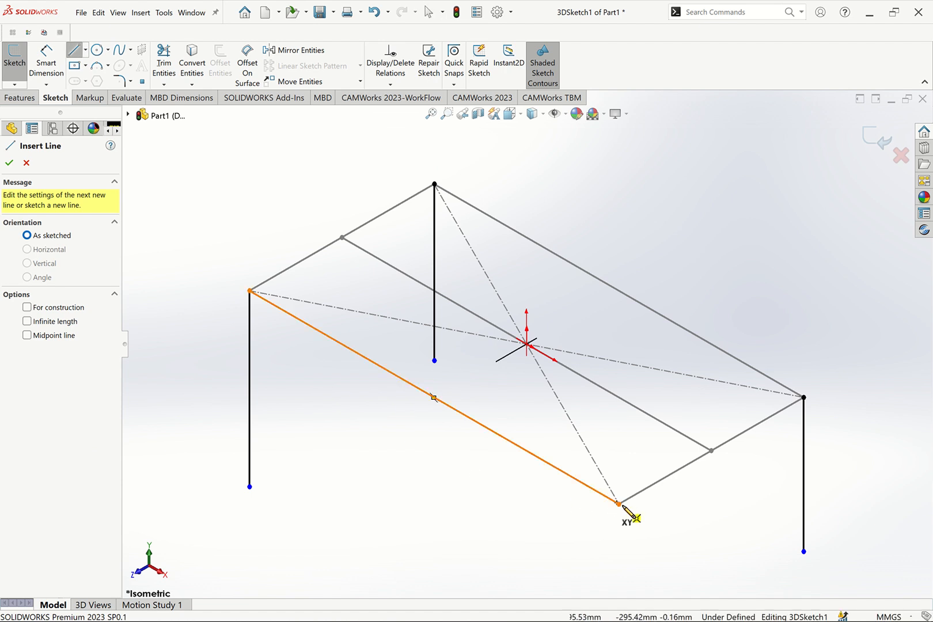
{"action": "left_click", "coordinate": [620, 505]}
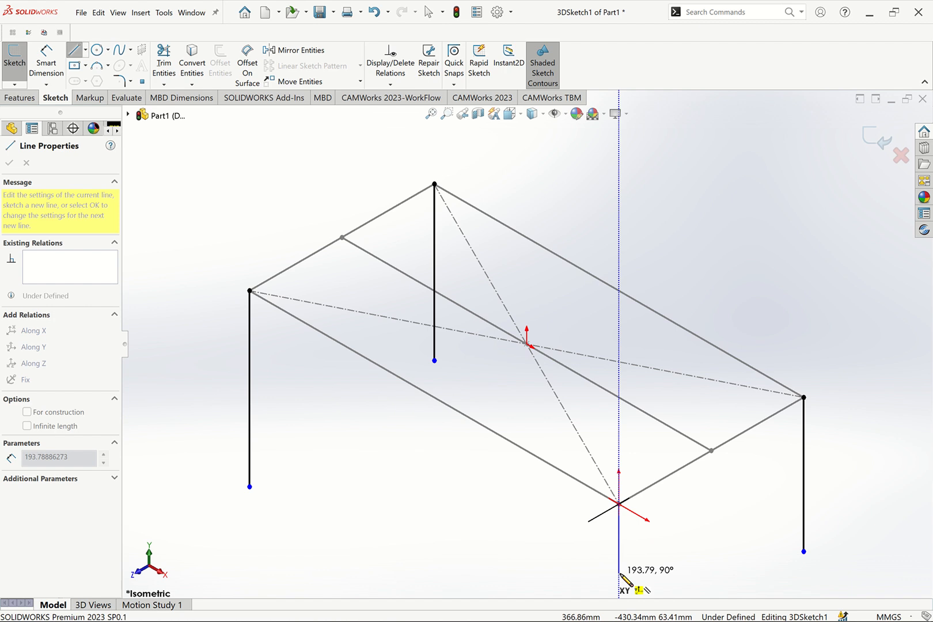
{"action": "key", "text": "Tab"}
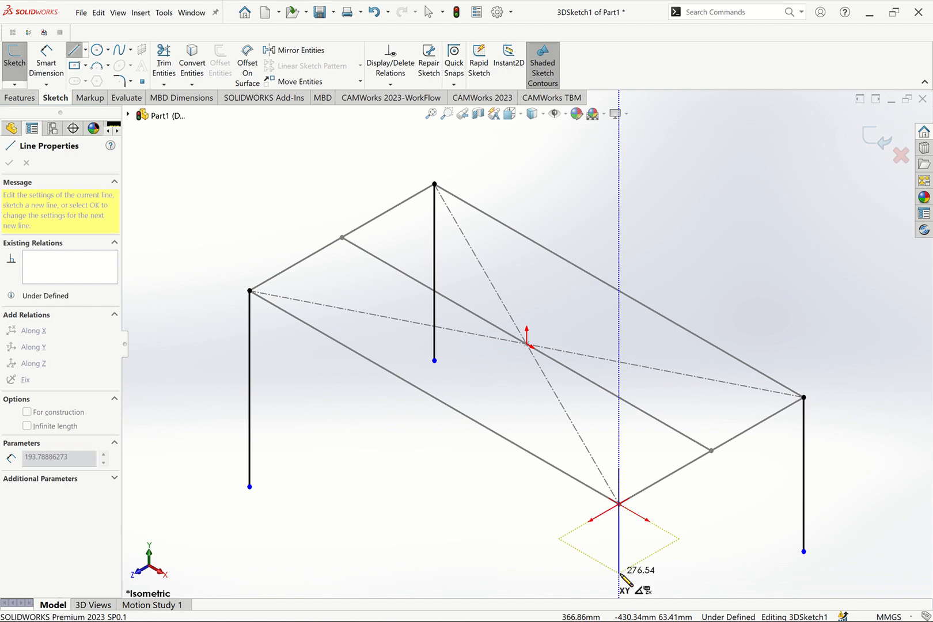
{"action": "key", "text": "Tab"}
{"action": "left_click", "coordinate": [619, 573]}
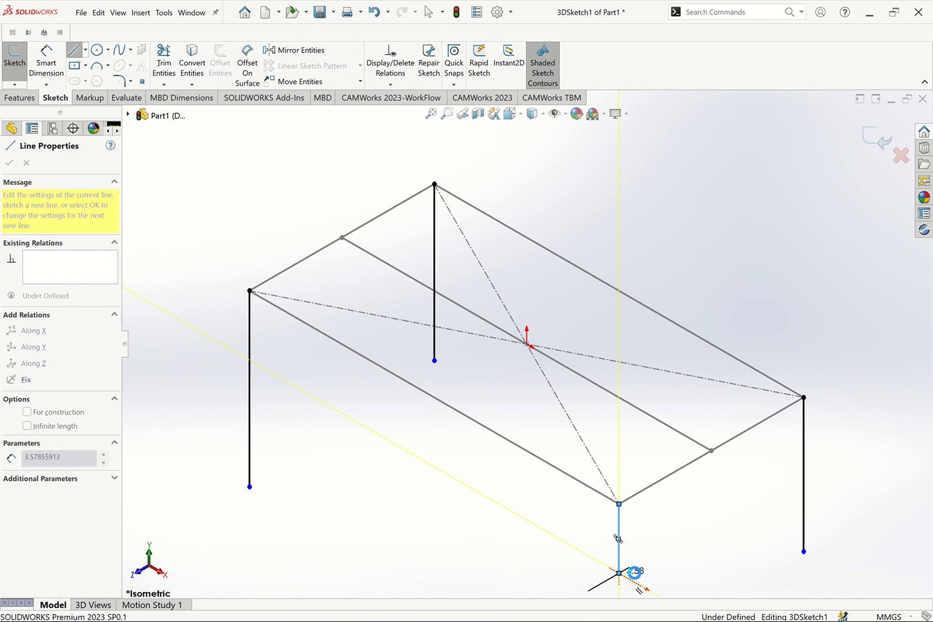
{"action": "key", "text": "Escape"}
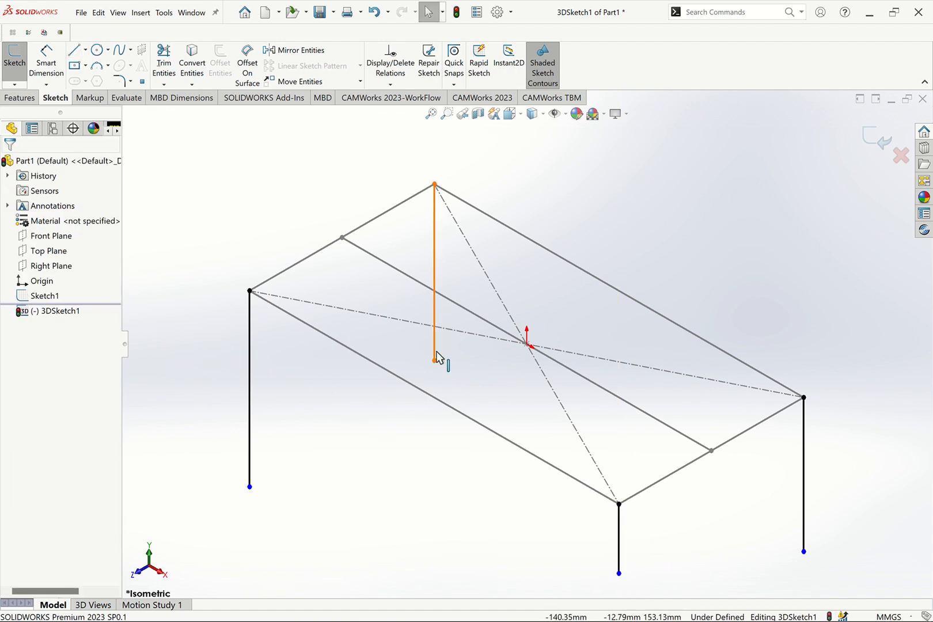
Step: Apply an Equal relation to all four vertical leg lines and fit the whole sketch in view
{"action": "left_click", "coordinate": [250, 448], "text": "ctrl"}
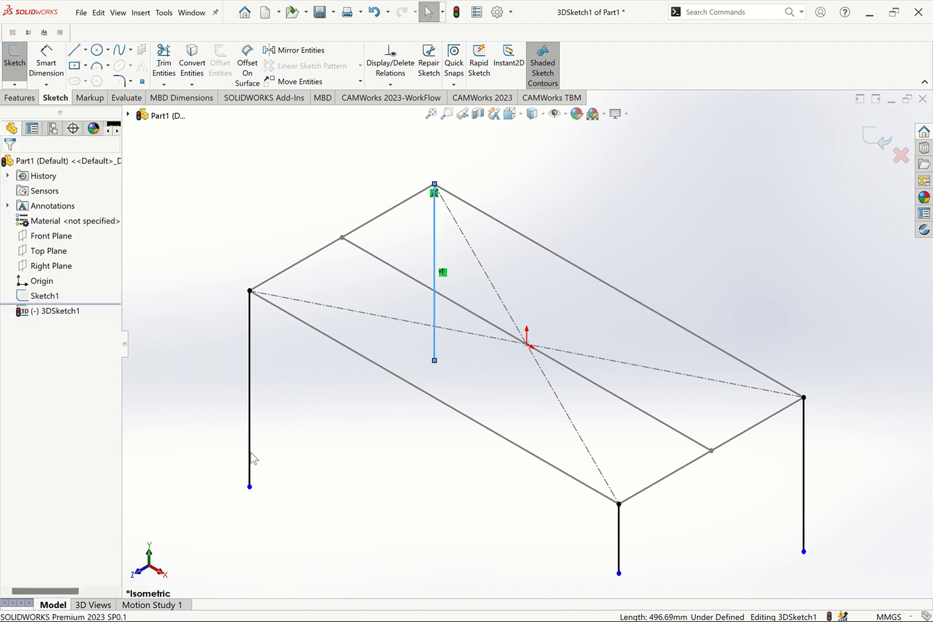
{"action": "left_click", "coordinate": [485, 434]}
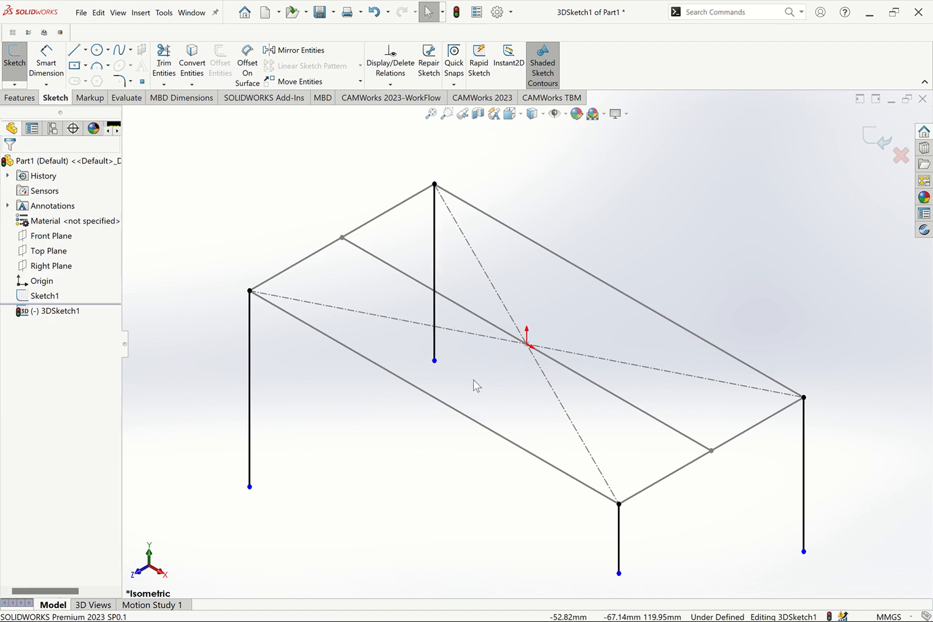
{"action": "left_click", "coordinate": [434, 352]}
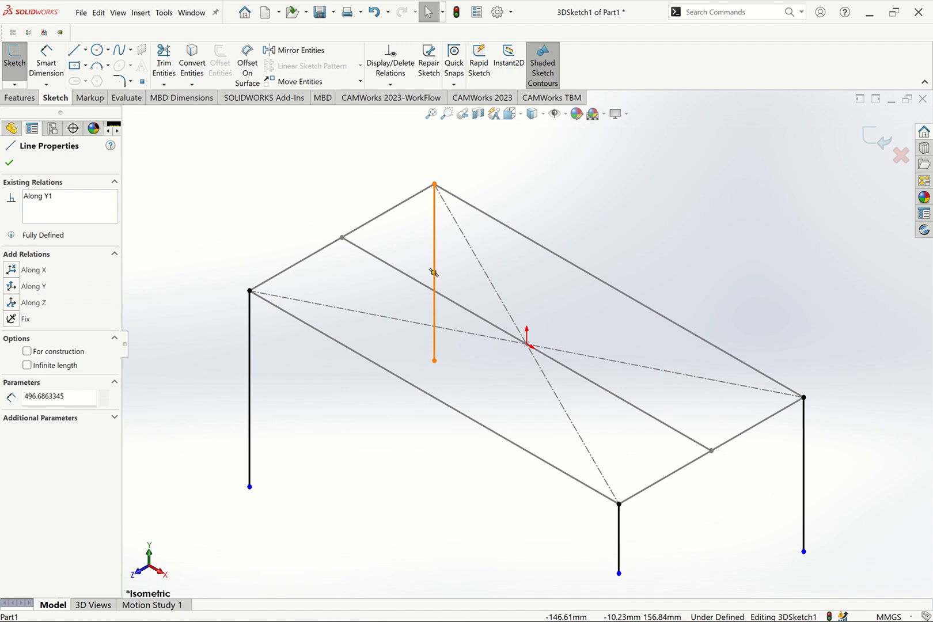
{"action": "left_click", "coordinate": [250, 455], "text": "ctrl"}
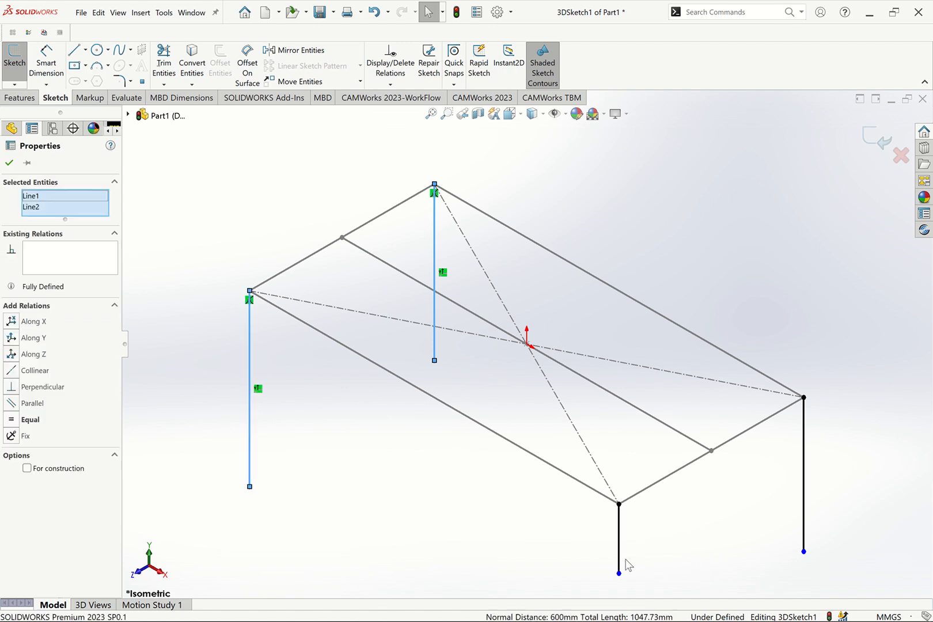
{"action": "left_click", "coordinate": [804, 541], "text": "ctrl"}
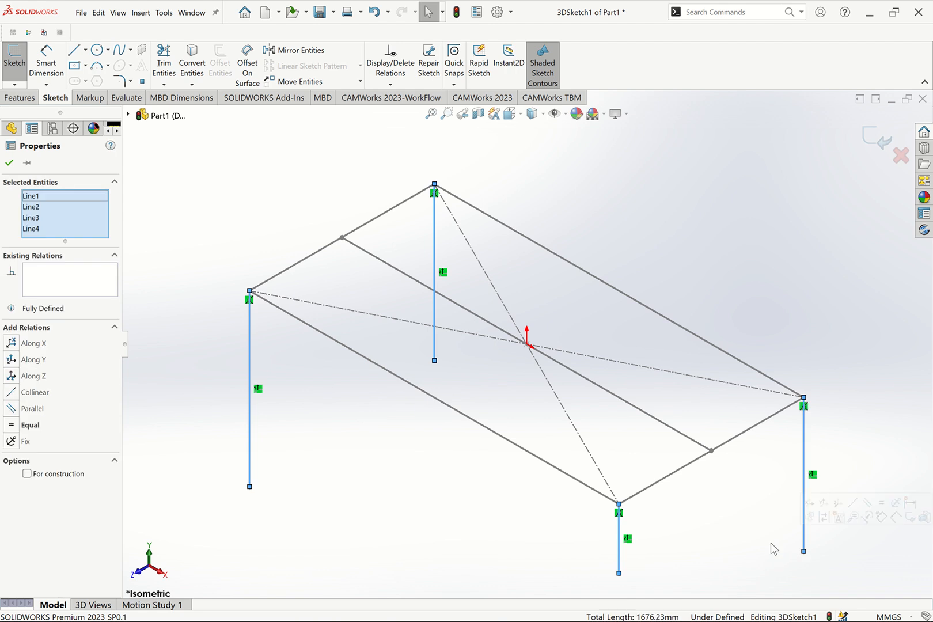
{"action": "left_click", "coordinate": [884, 505]}
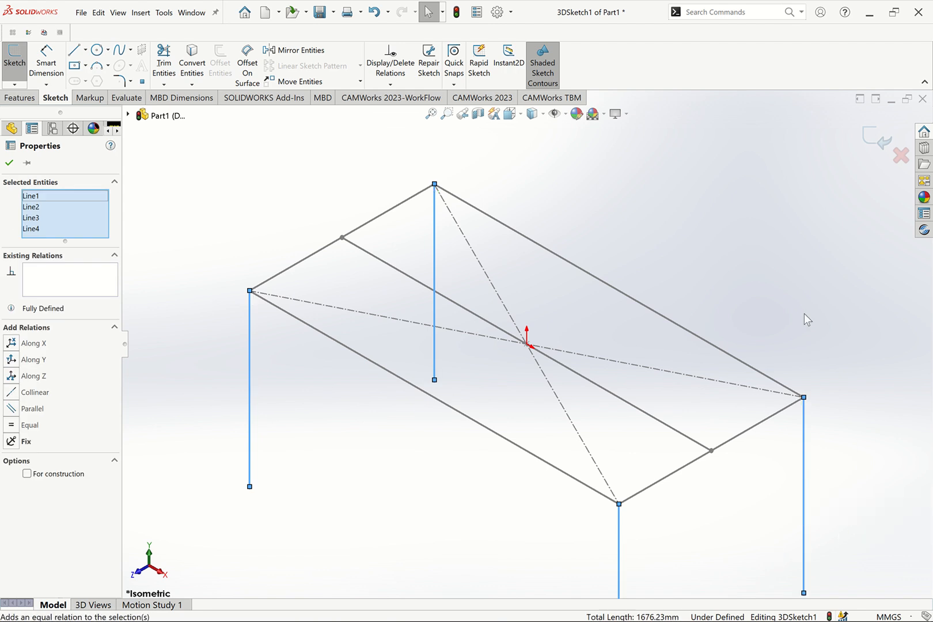
{"action": "left_click", "coordinate": [805, 314]}
{"action": "key", "text": "f"}
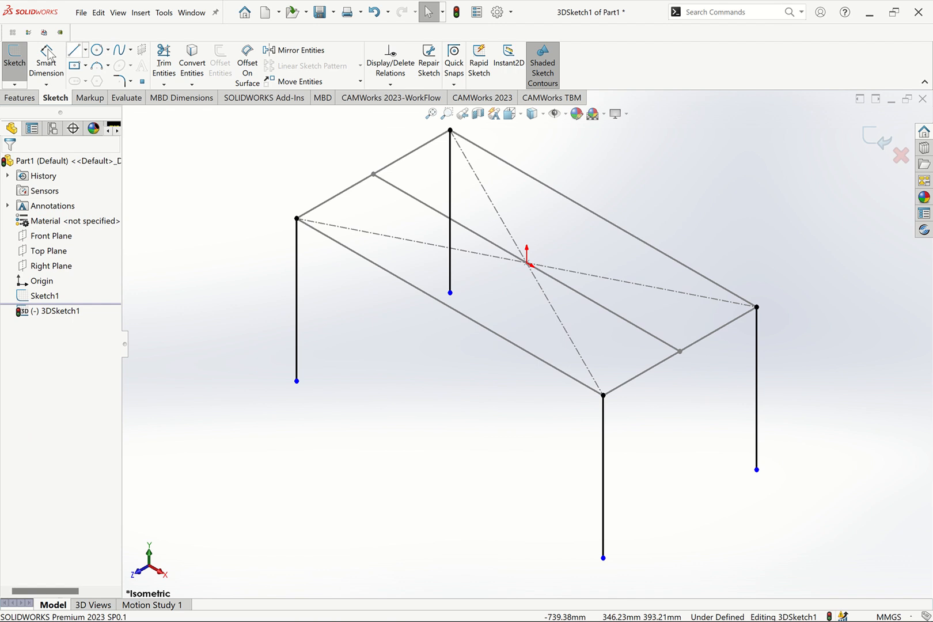
Step: Dimension the front-left leg line's length to 700 mm
{"action": "key", "text": "d"}
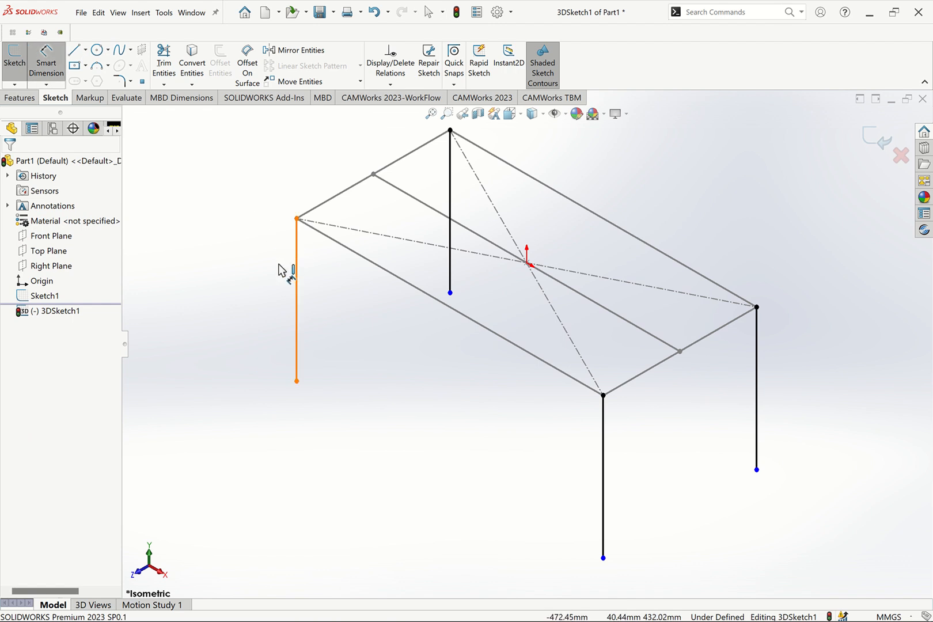
{"action": "left_click", "coordinate": [279, 266]}
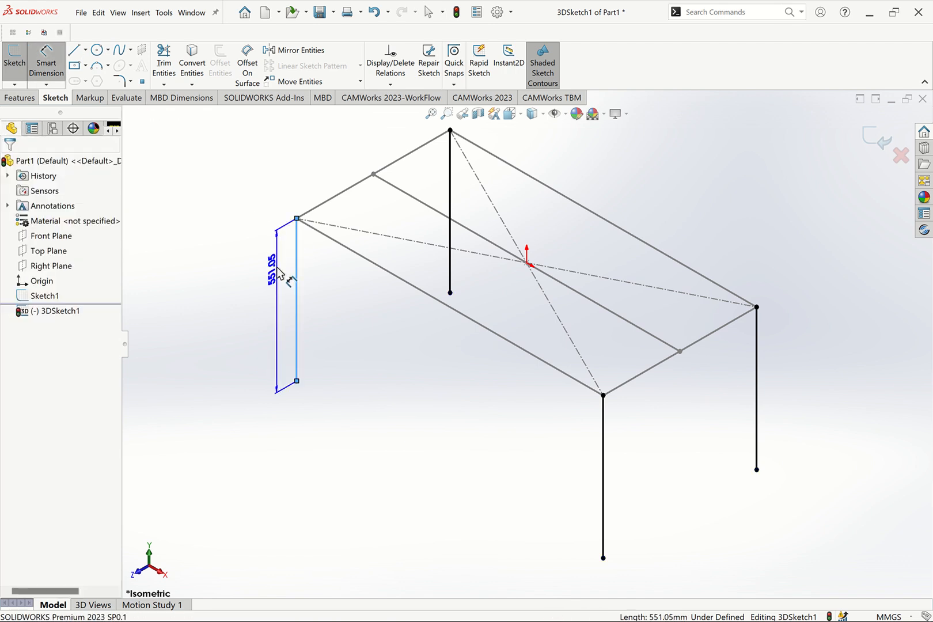
{"action": "left_click", "coordinate": [279, 274]}
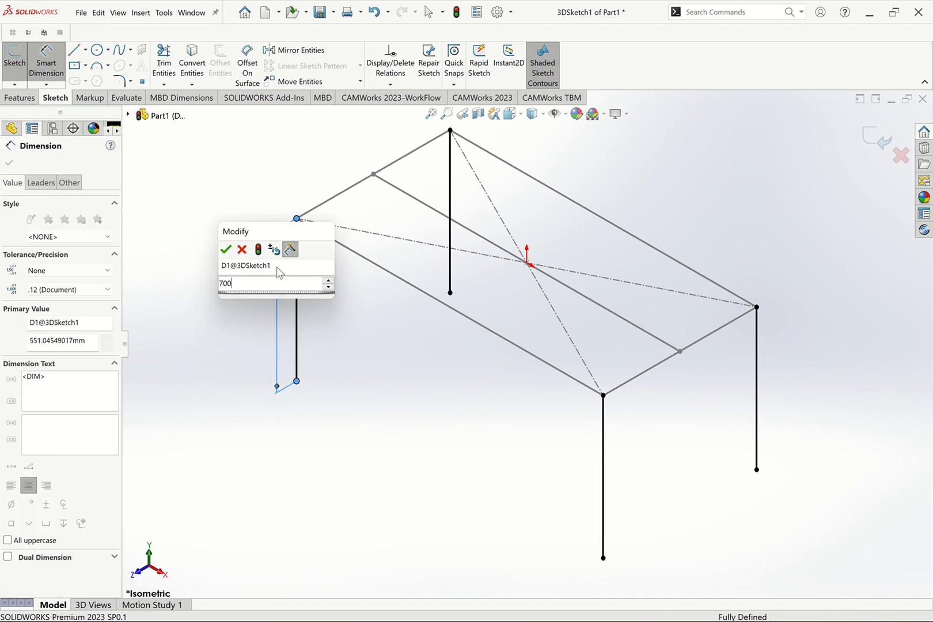
{"action": "key", "text": "Return"}
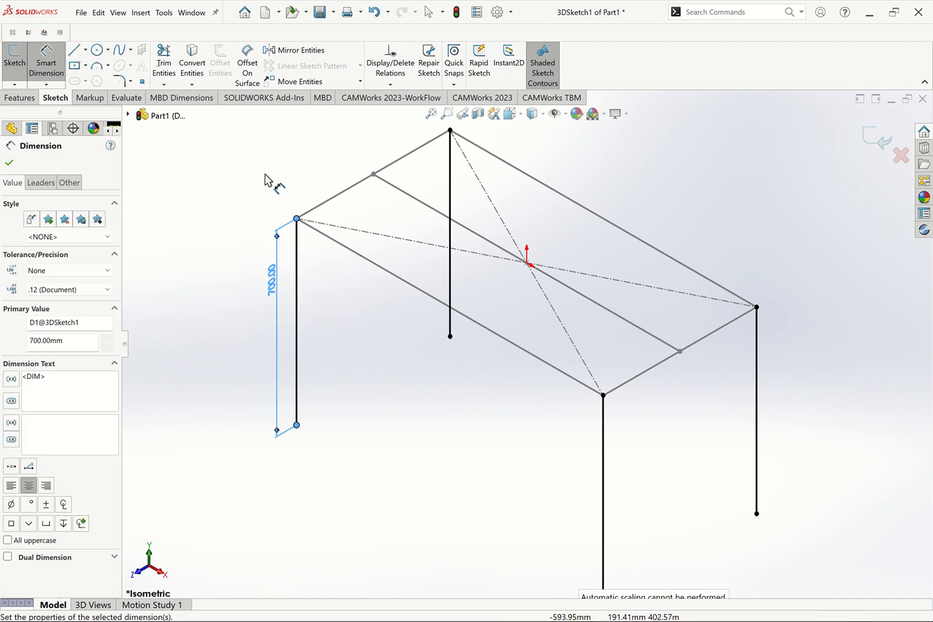
{"action": "left_click", "coordinate": [270, 183]}
Step: Draw a crossbar line between the front and back legs at each short end of the frame, partway down the legs
{"action": "left_click", "coordinate": [74, 50]}
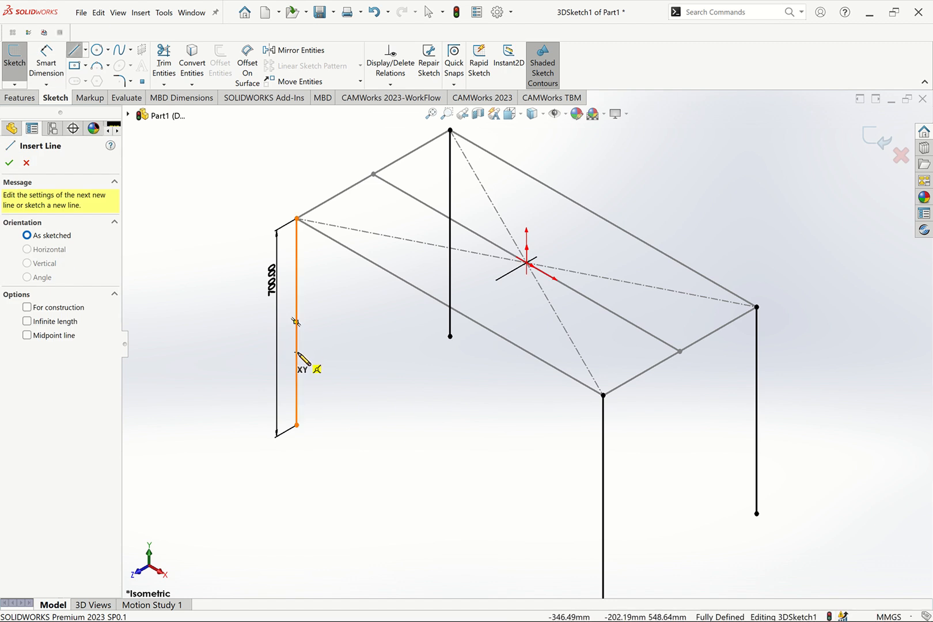
{"action": "left_click", "coordinate": [296, 353]}
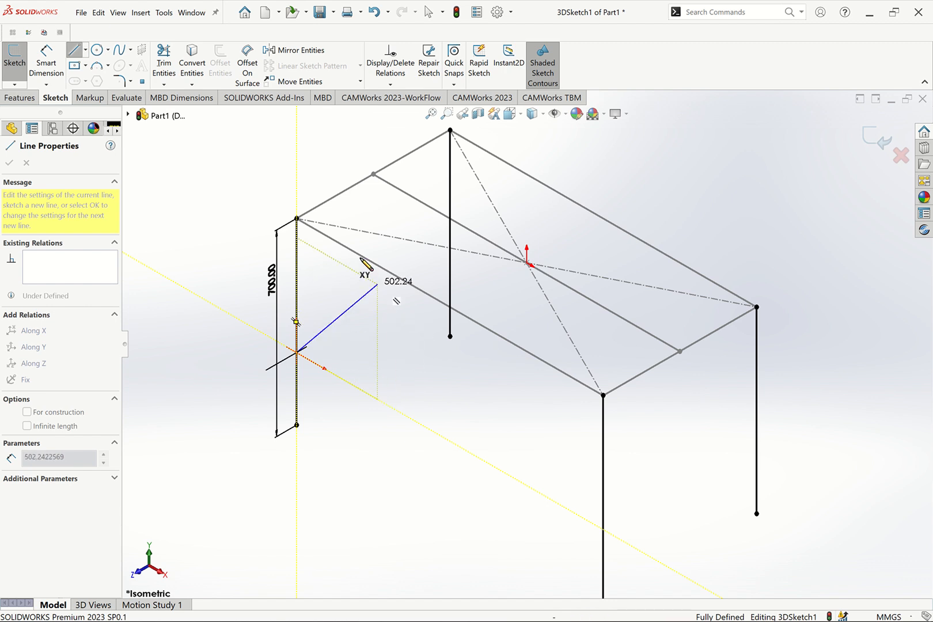
{"action": "left_click", "coordinate": [450, 264]}
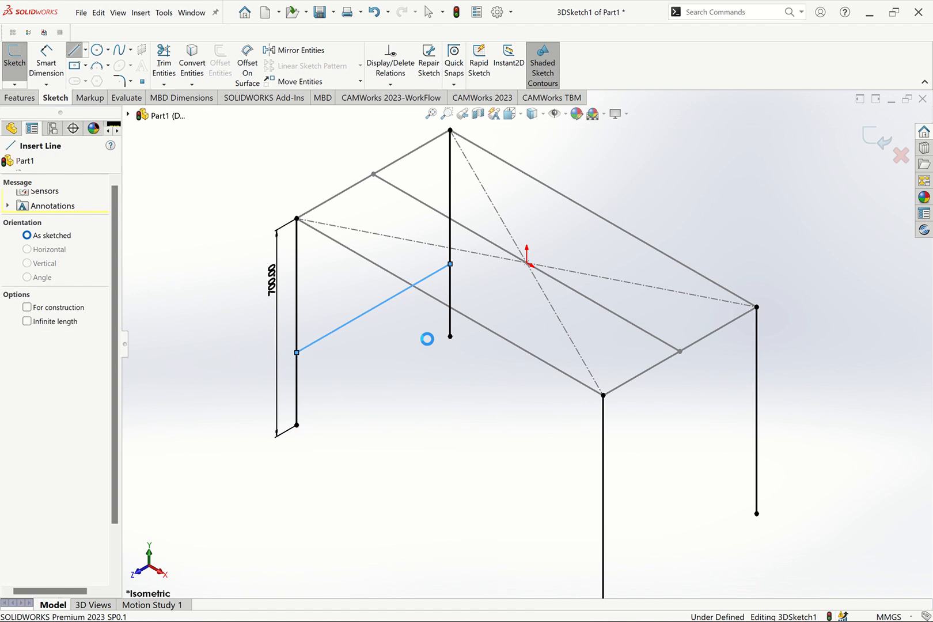
{"action": "key", "text": "Escape"}
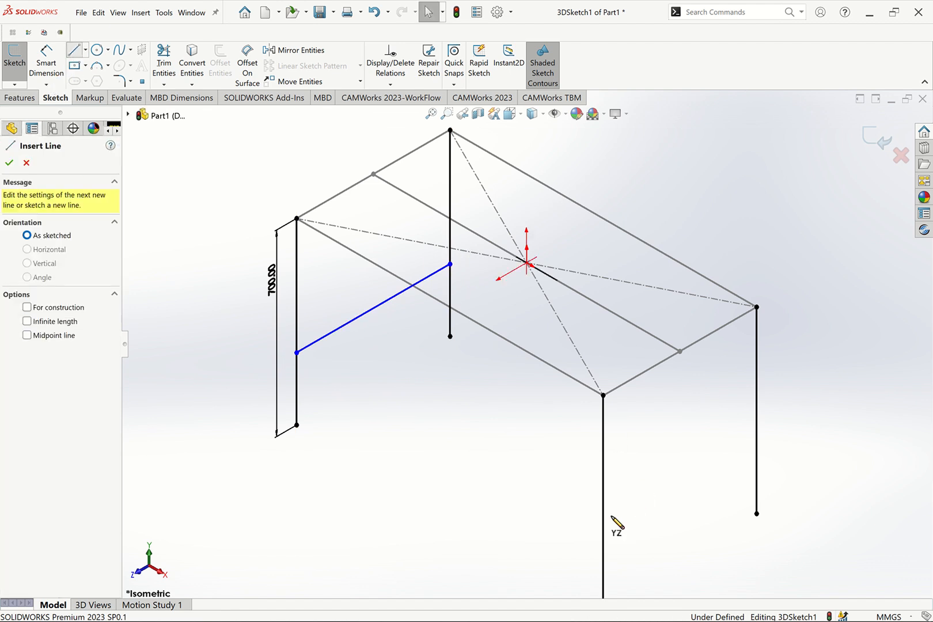
{"action": "left_click", "coordinate": [603, 548]}
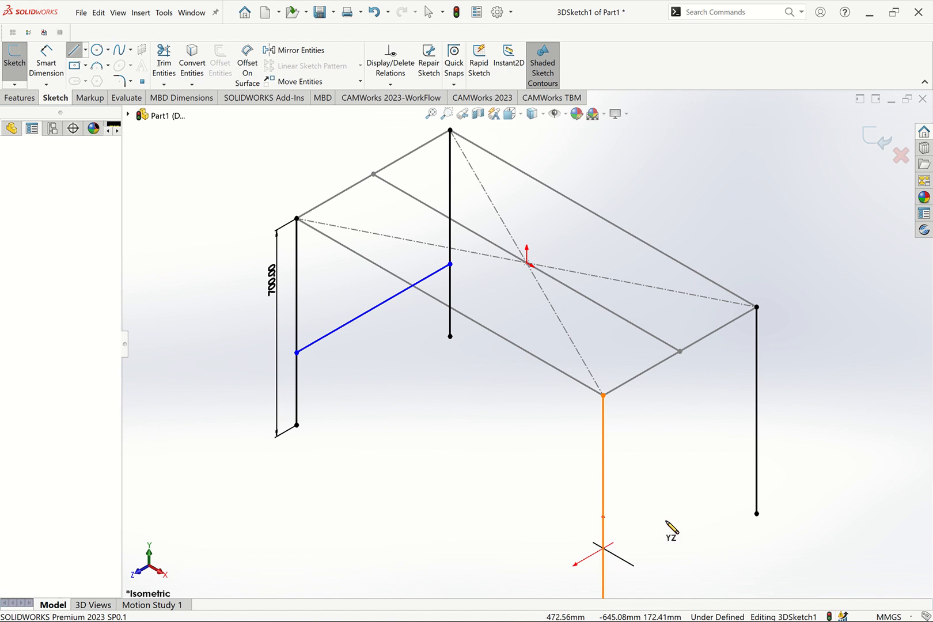
{"action": "left_click", "coordinate": [757, 461]}
{"action": "key", "text": "Escape"}
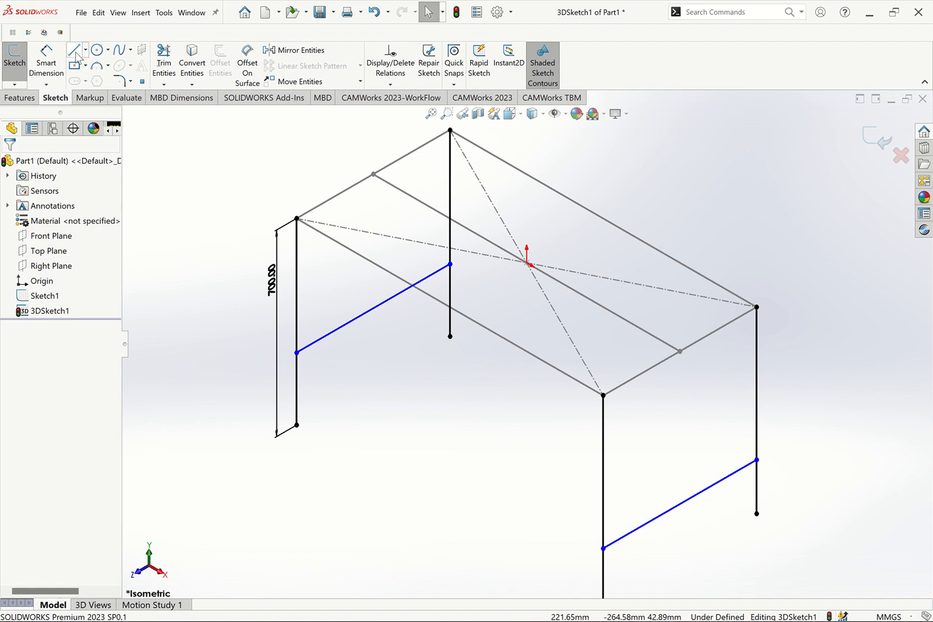
Step: Draw a long rail line joining the back ends of the two crossbars, from the back-left leg to the back-right leg
{"action": "left_click", "coordinate": [450, 265]}
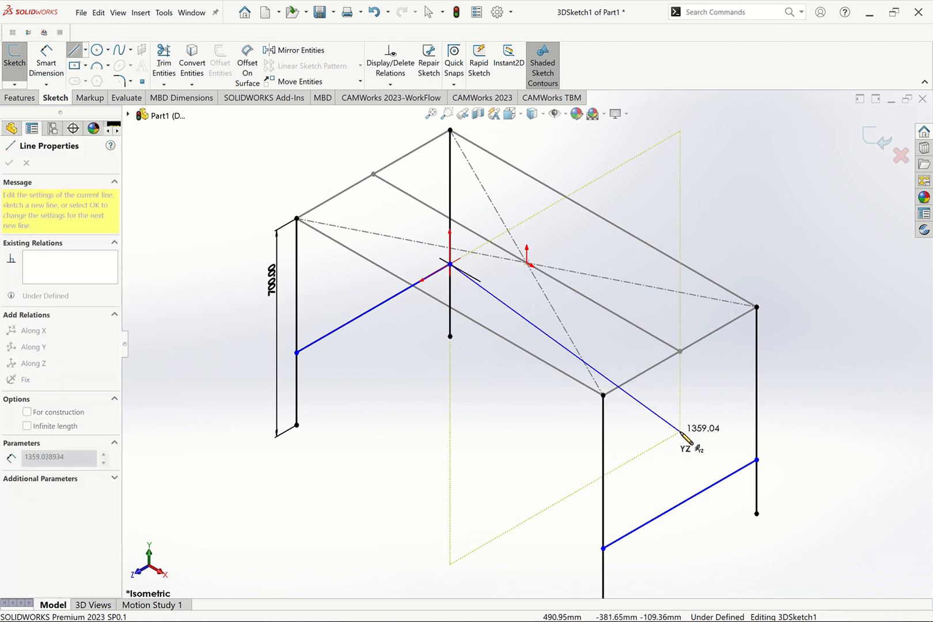
{"action": "left_click", "coordinate": [756, 460]}
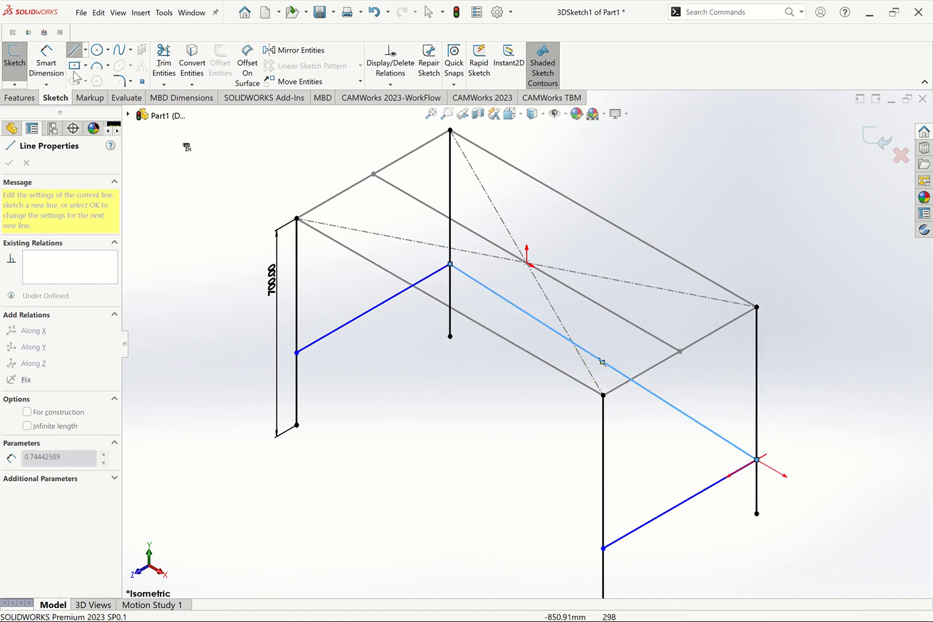
{"action": "key", "text": "Escape"}
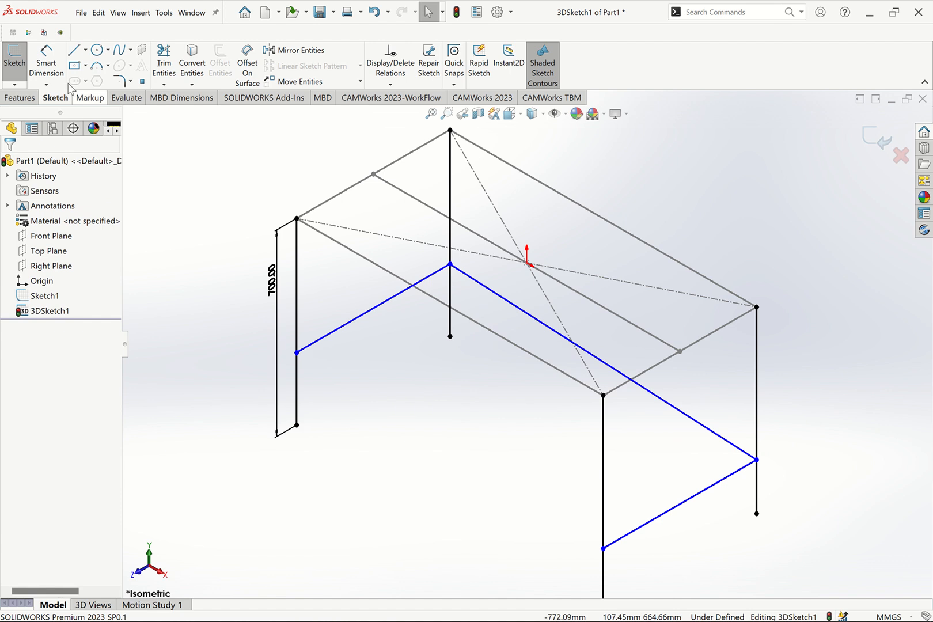
Step: Dimension the left crossbar's height above the lower end of the front-left leg to 254 mm
{"action": "left_click", "coordinate": [47, 61]}
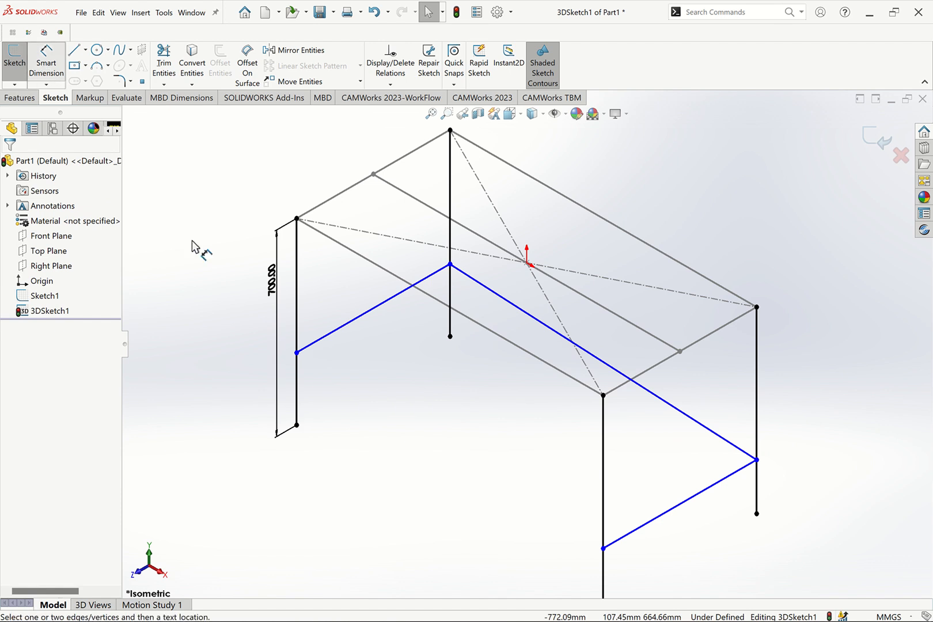
{"action": "left_click", "coordinate": [297, 425]}
{"action": "left_click", "coordinate": [297, 353]}
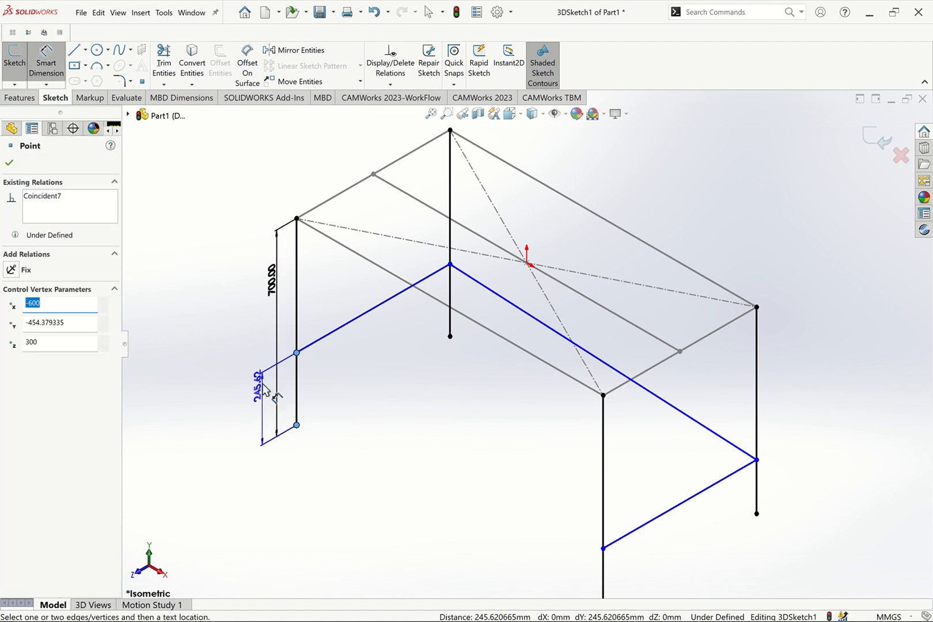
{"action": "left_click", "coordinate": [263, 384]}
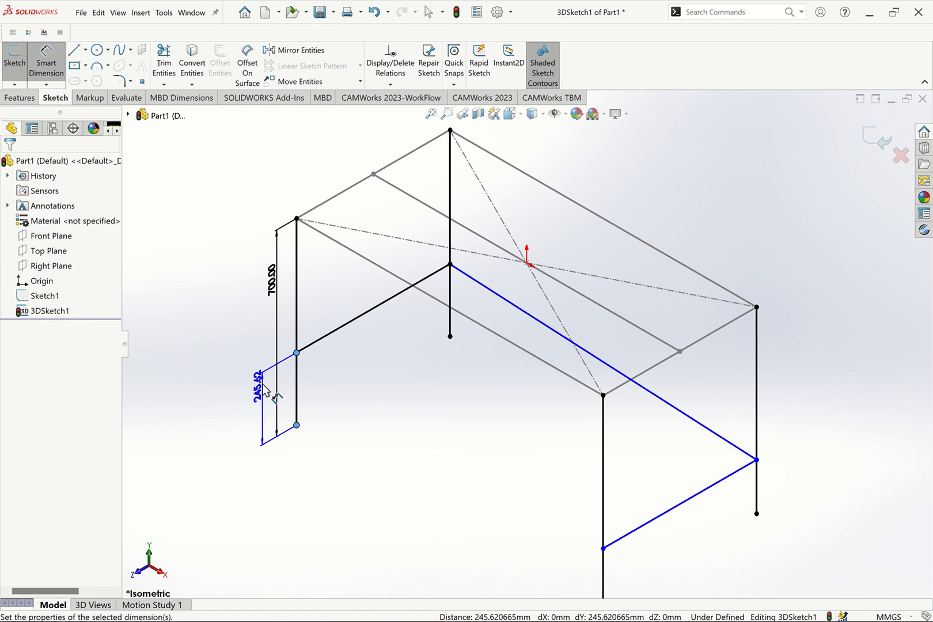
{"action": "type", "text": "254"}
{"action": "key", "text": "Escape"}
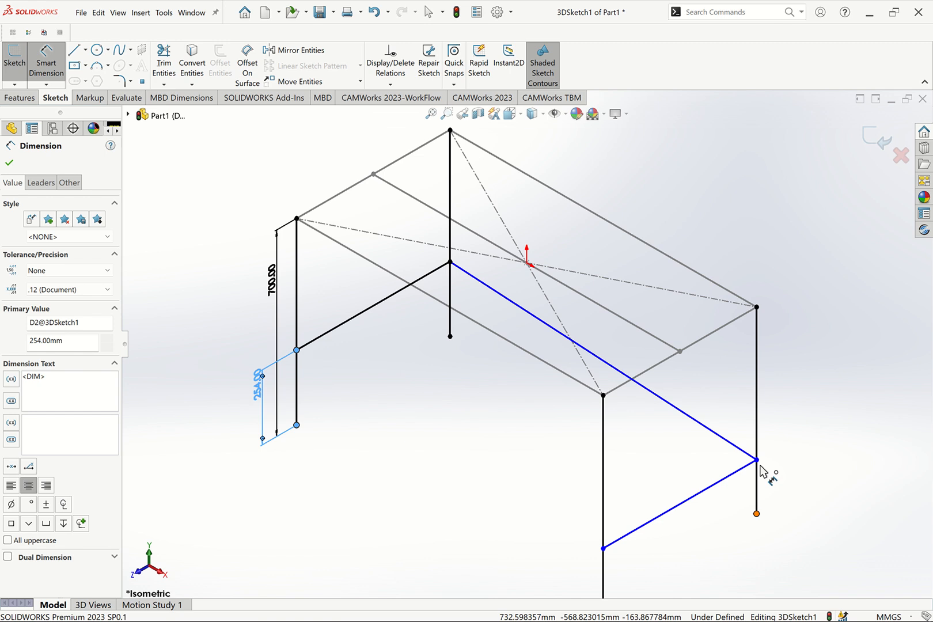
Step: Dimension the right crossbar's height above the lower end of the back-right leg to 254 mm and exit the dimension tool
{"action": "left_click", "coordinate": [757, 513]}
{"action": "left_click", "coordinate": [757, 460]}
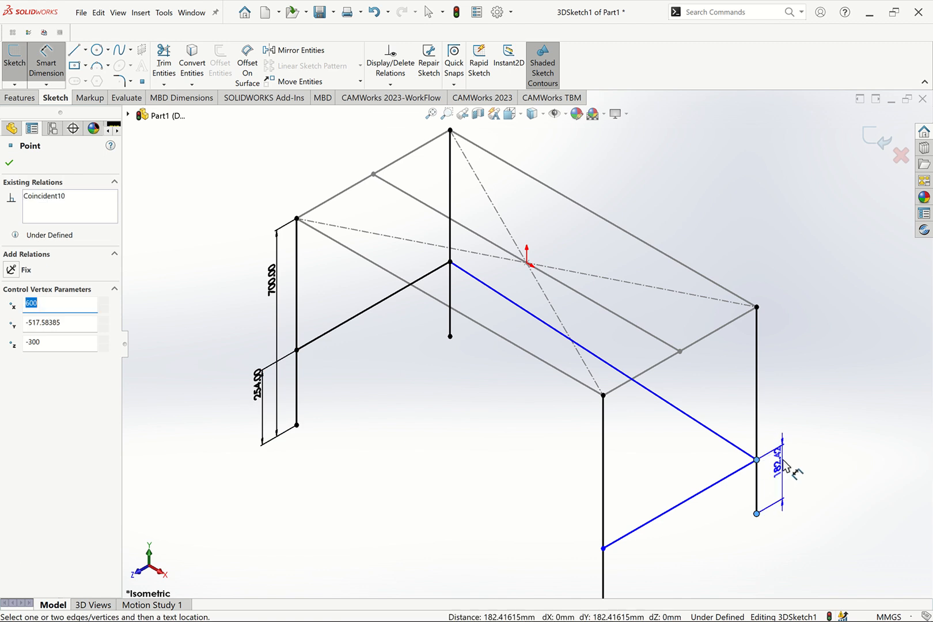
{"action": "left_click", "coordinate": [781, 468]}
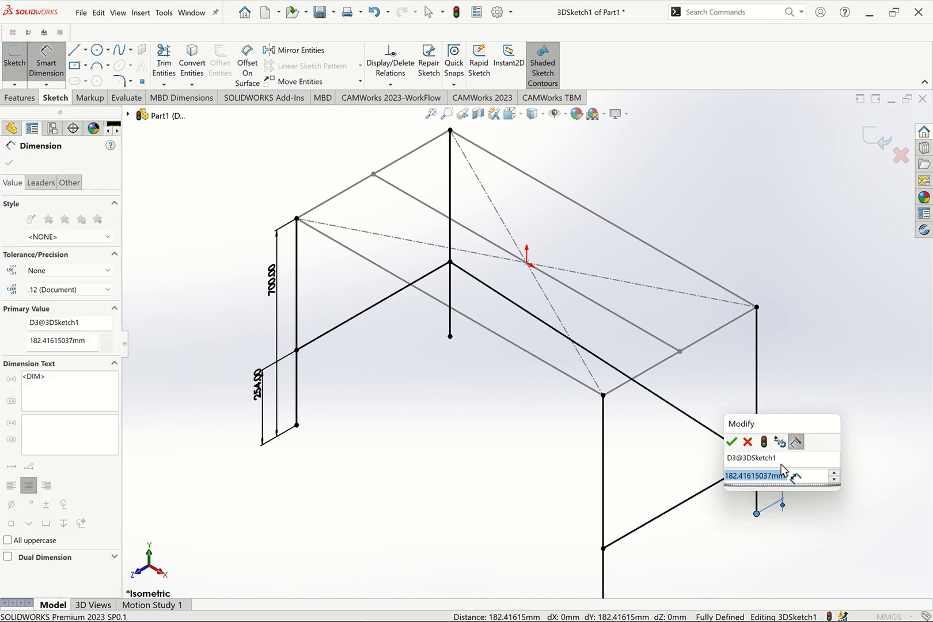
{"action": "type", "text": "184"}
{"action": "key", "text": "Return"}
{"action": "key", "text": "Escape"}
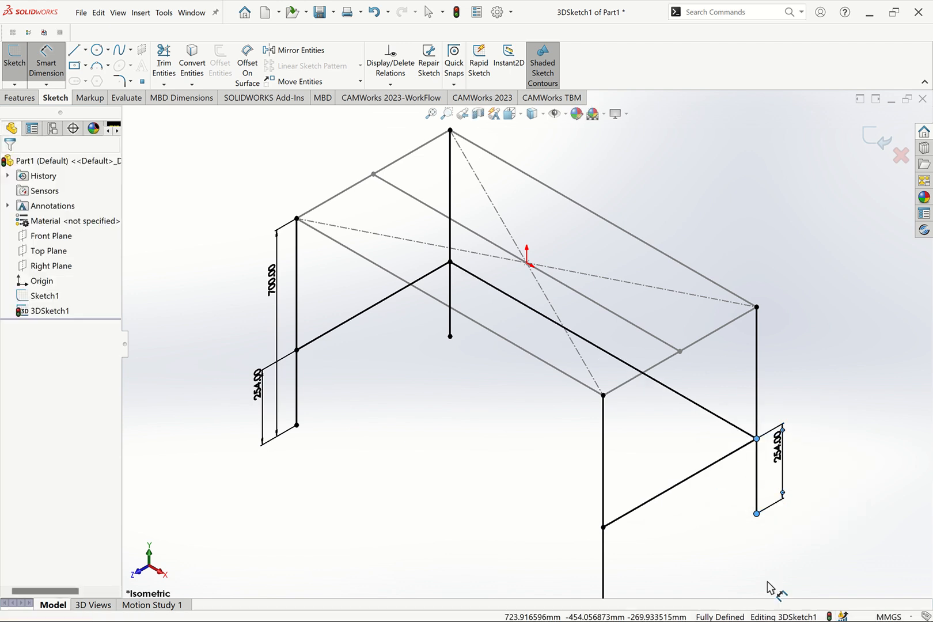
{"action": "key", "text": "Escape"}
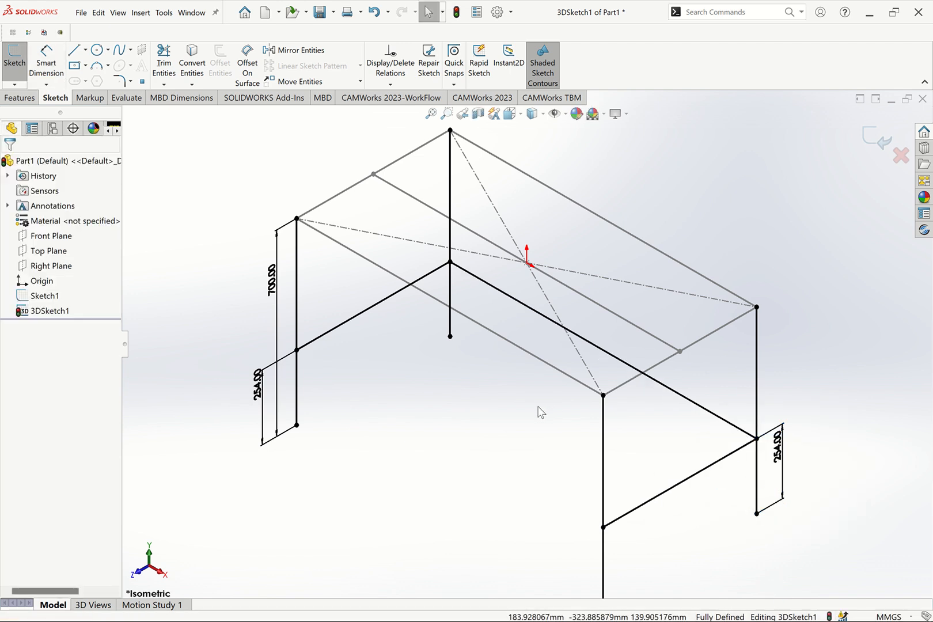
Step: Close the 3D sketch and highlight Sketch1 and 3DSketch1 in turn to review the frame skeleton
{"action": "scroll", "coordinate": [537, 410], "scroll_direction": "up", "scroll_amount": 3}
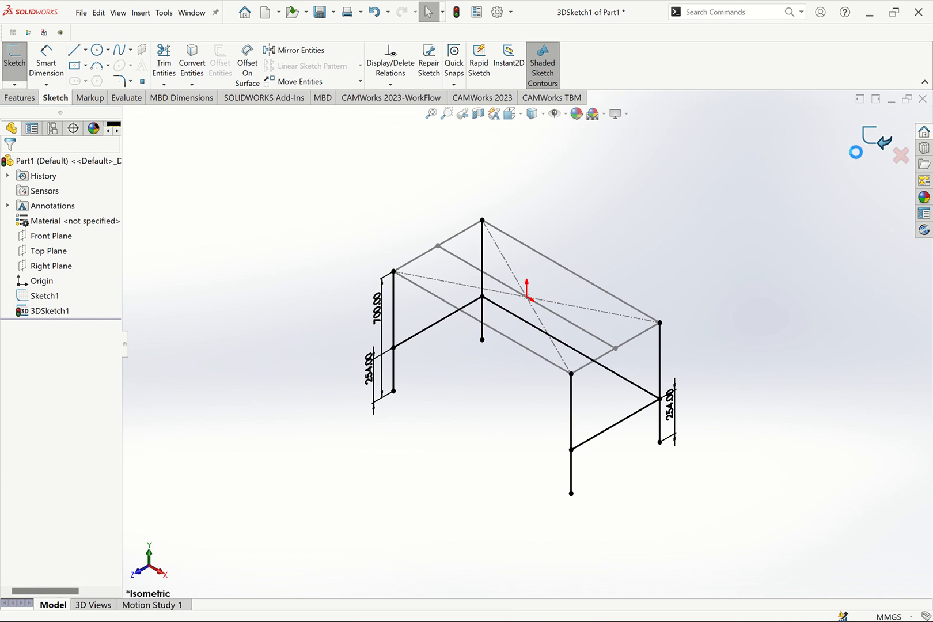
{"action": "left_click", "coordinate": [871, 140]}
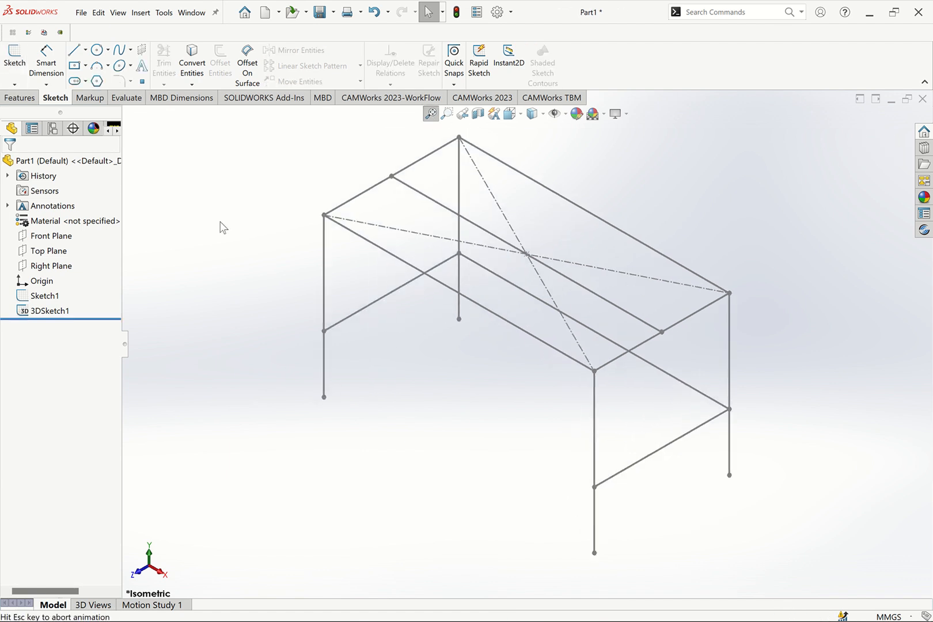
{"action": "left_click", "coordinate": [46, 297]}
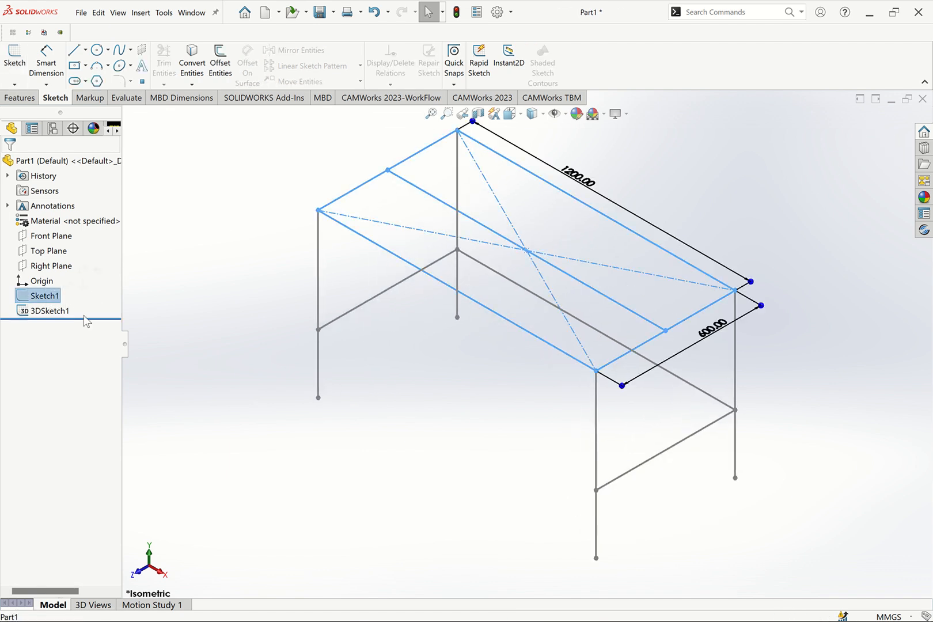
{"action": "left_click", "coordinate": [52, 311]}
{"action": "left_click", "coordinate": [210, 305]}
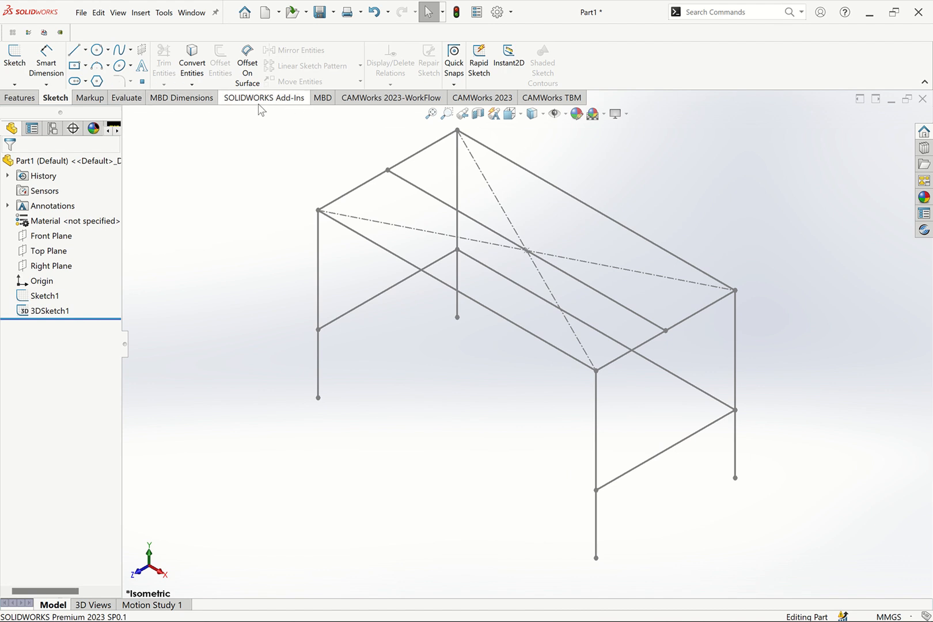
Step: Make the Weldments toolset available and add a Weldment feature to the part
{"action": "right_click", "coordinate": [190, 103]}
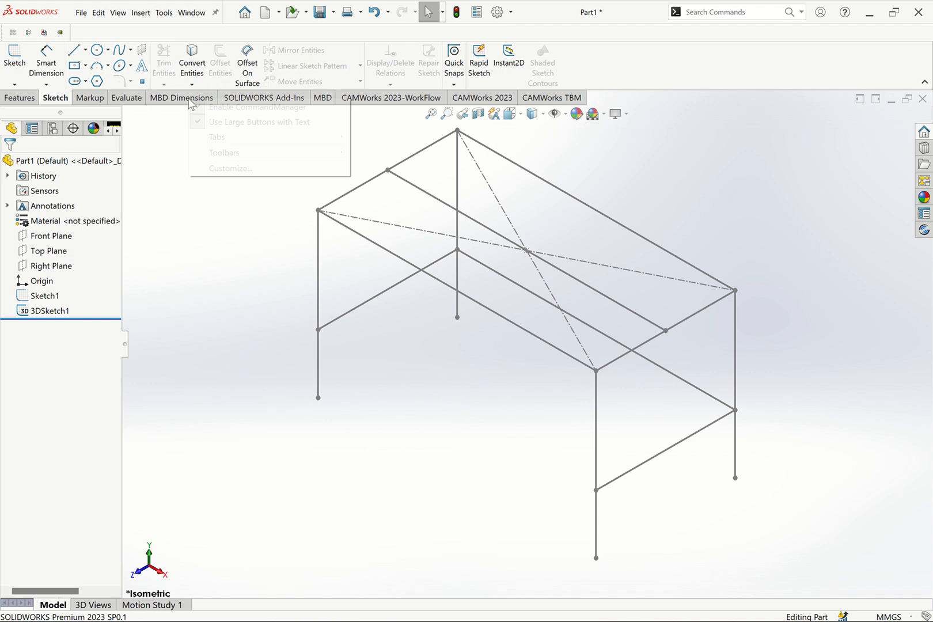
{"action": "mouse_move", "coordinate": [235, 142]}
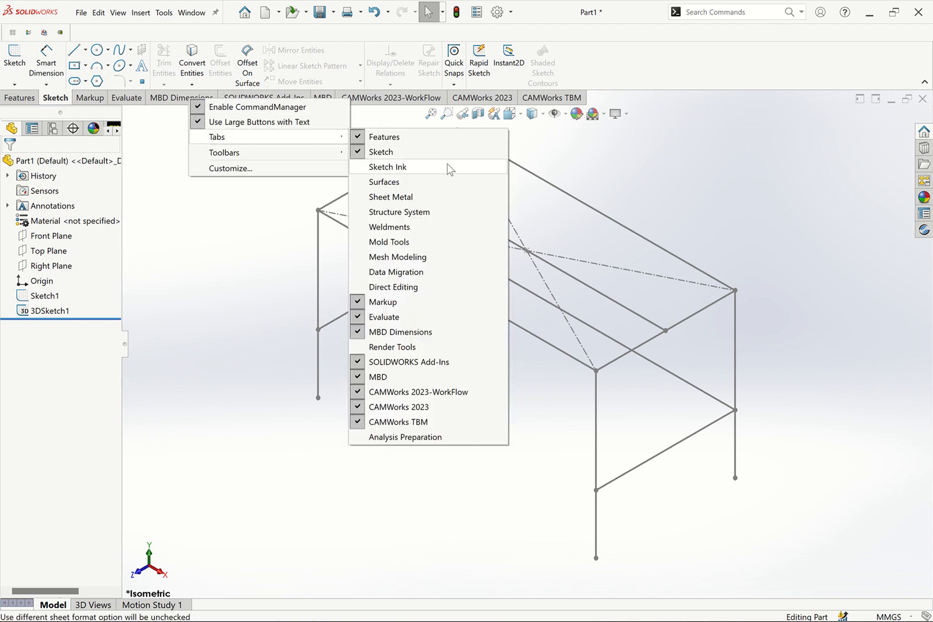
{"action": "left_click", "coordinate": [403, 228]}
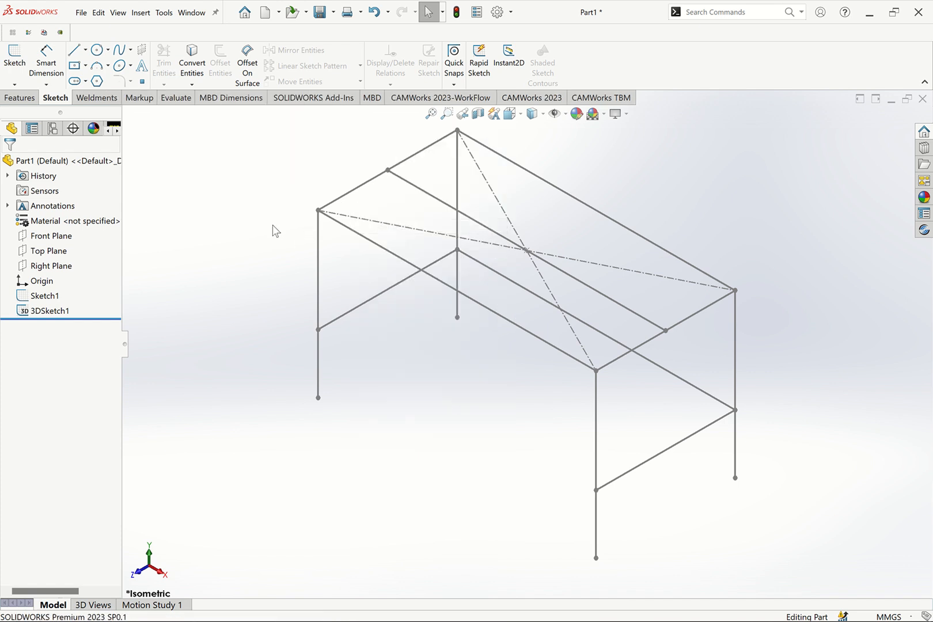
{"action": "left_click", "coordinate": [95, 101]}
{"action": "left_click", "coordinate": [43, 61]}
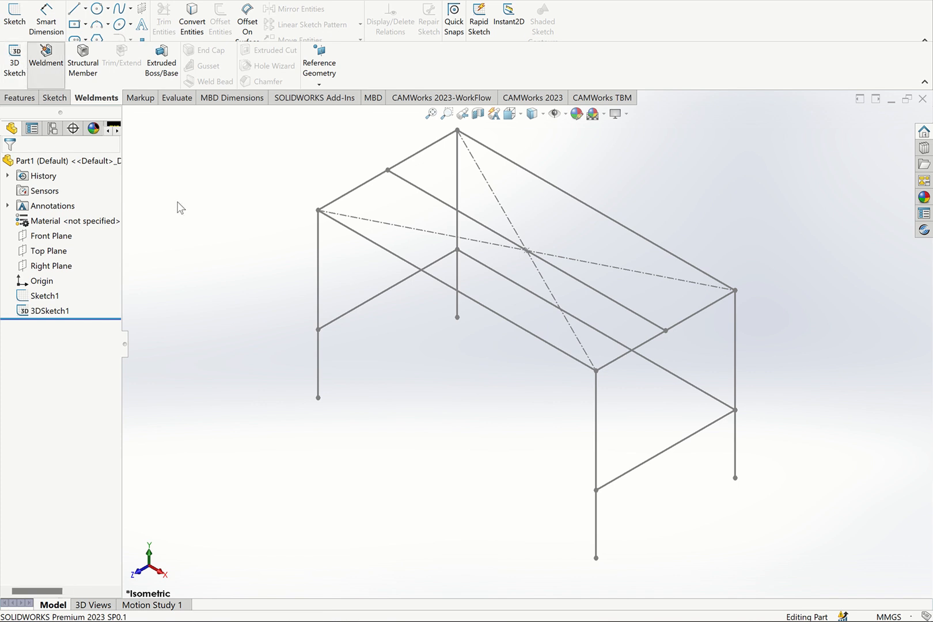
Step: Start a Structural Member with the iso standard, rectangular tube type and 50 x 30 x 2.6 size
{"action": "left_click", "coordinate": [82, 68]}
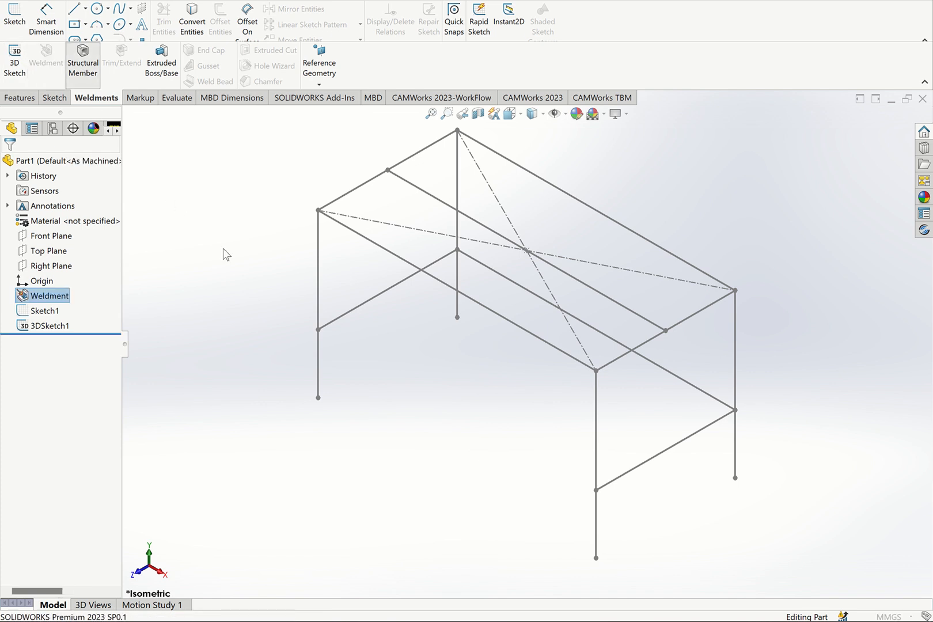
{"action": "left_click", "coordinate": [55, 248]}
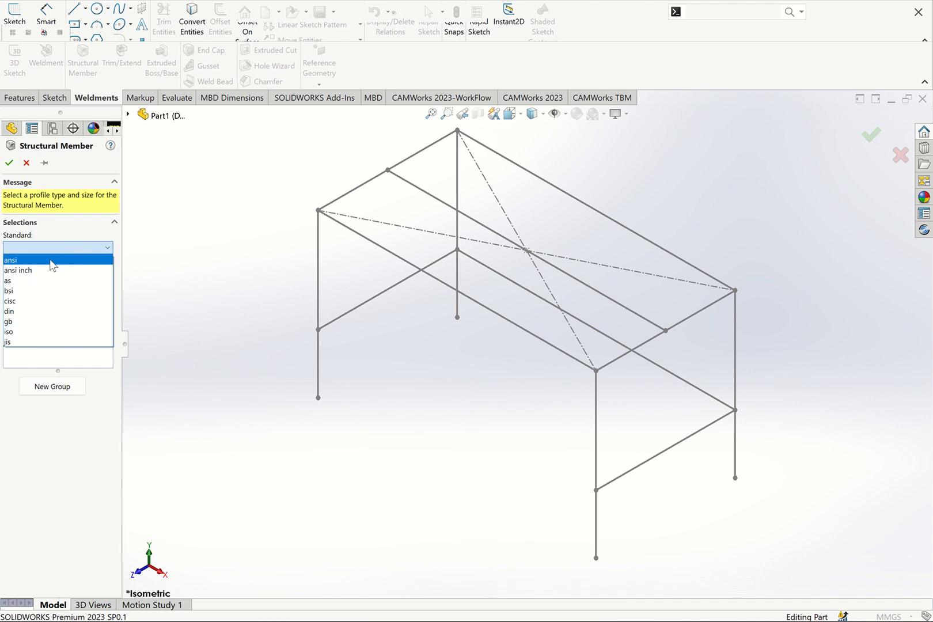
{"action": "left_click", "coordinate": [23, 331]}
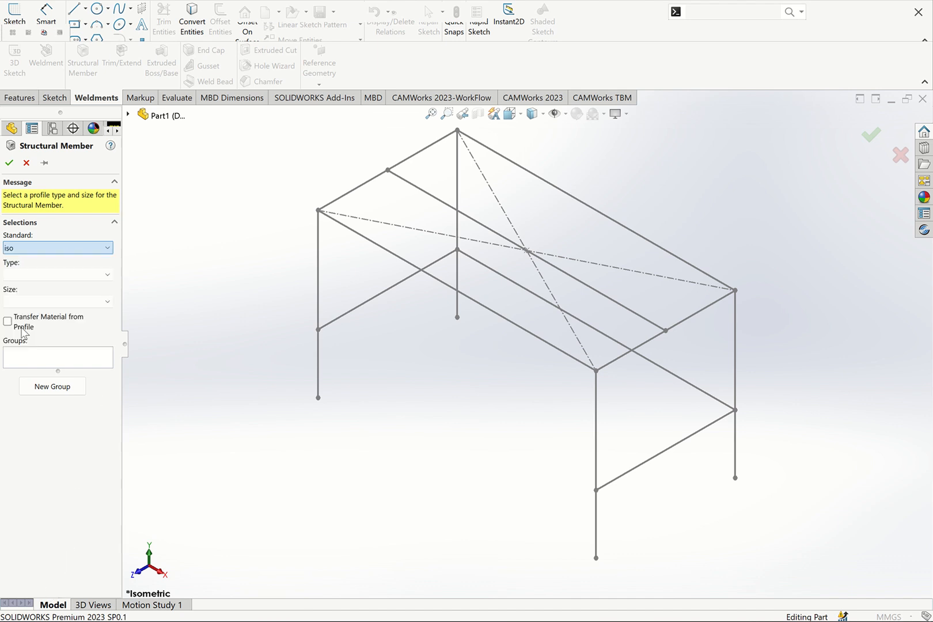
{"action": "left_click", "coordinate": [55, 273]}
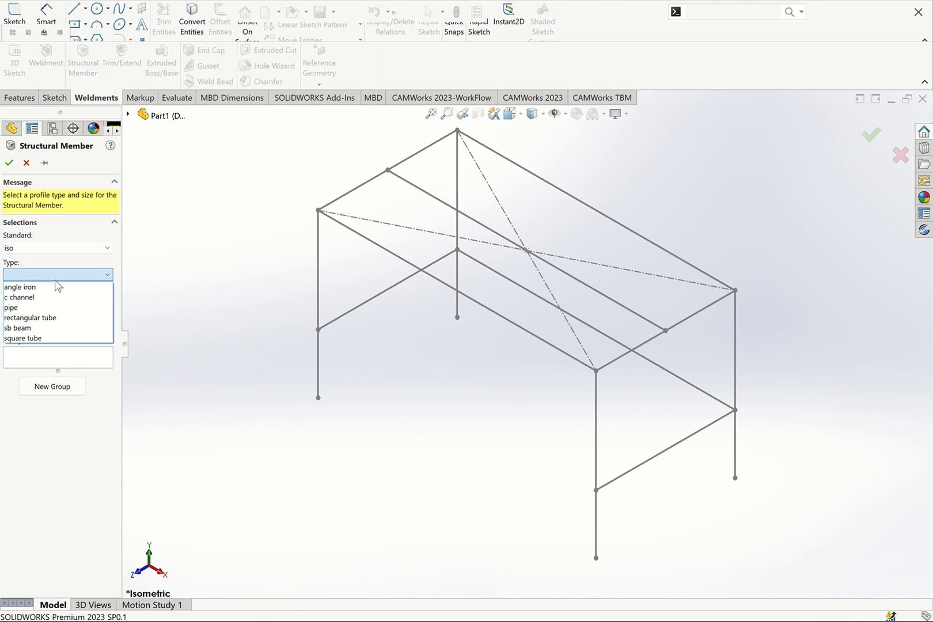
{"action": "left_click", "coordinate": [51, 317]}
{"action": "left_click", "coordinate": [76, 302]}
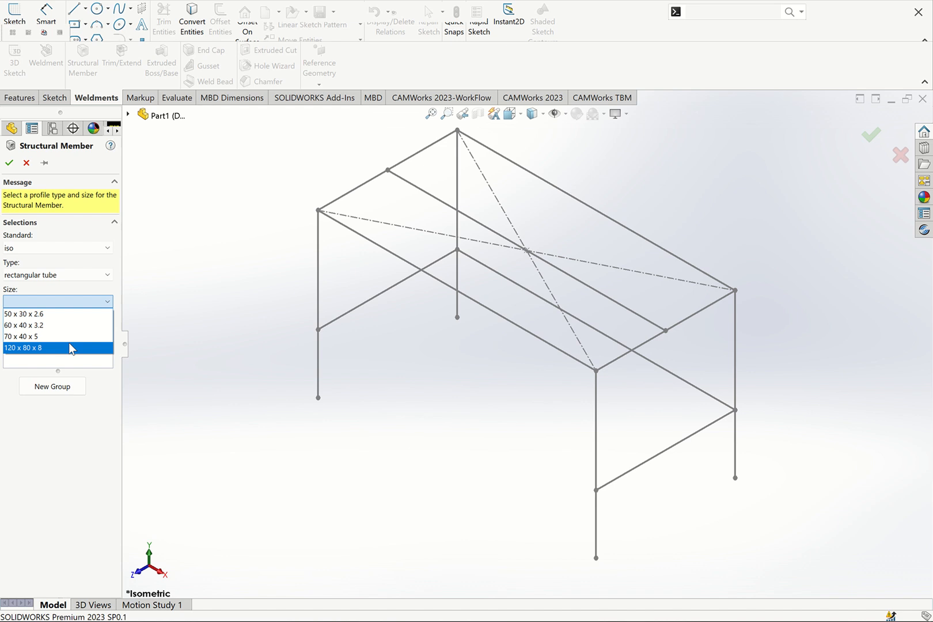
{"action": "left_click", "coordinate": [58, 314]}
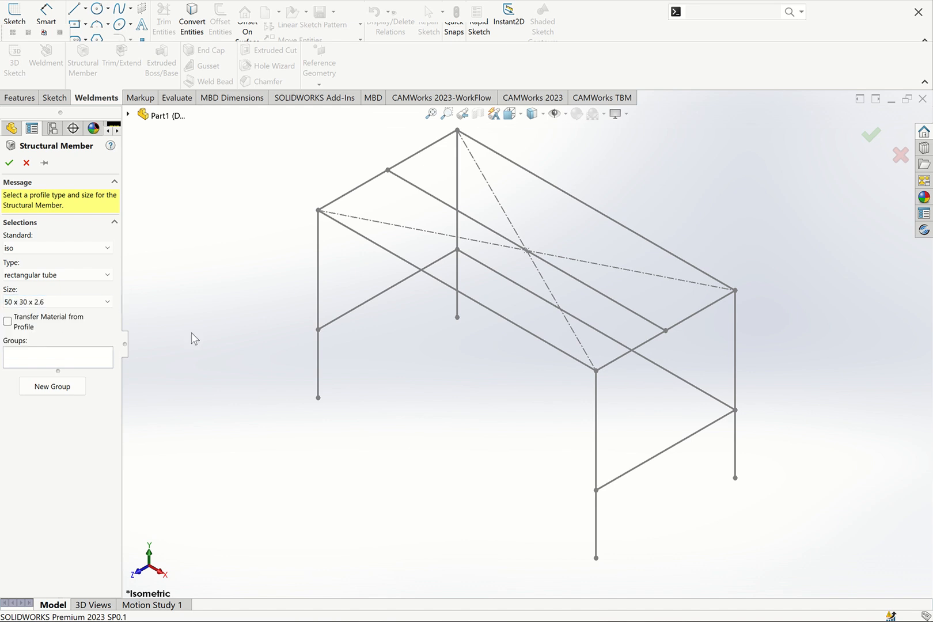
Step: Assign the tabletop's front long edge as the first member group and rotate its profile 90 degrees
{"action": "left_click", "coordinate": [63, 361]}
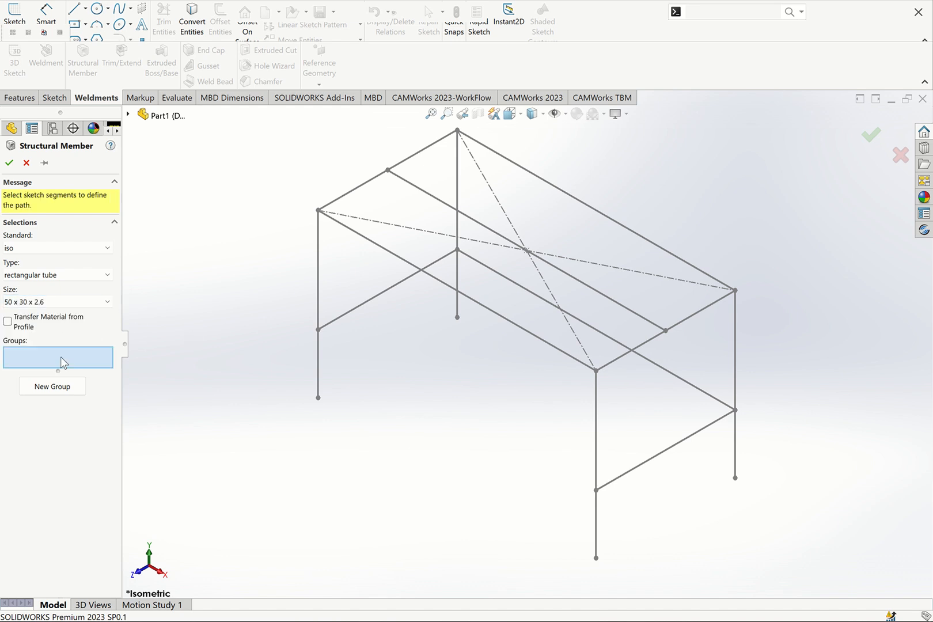
{"action": "left_click", "coordinate": [352, 231]}
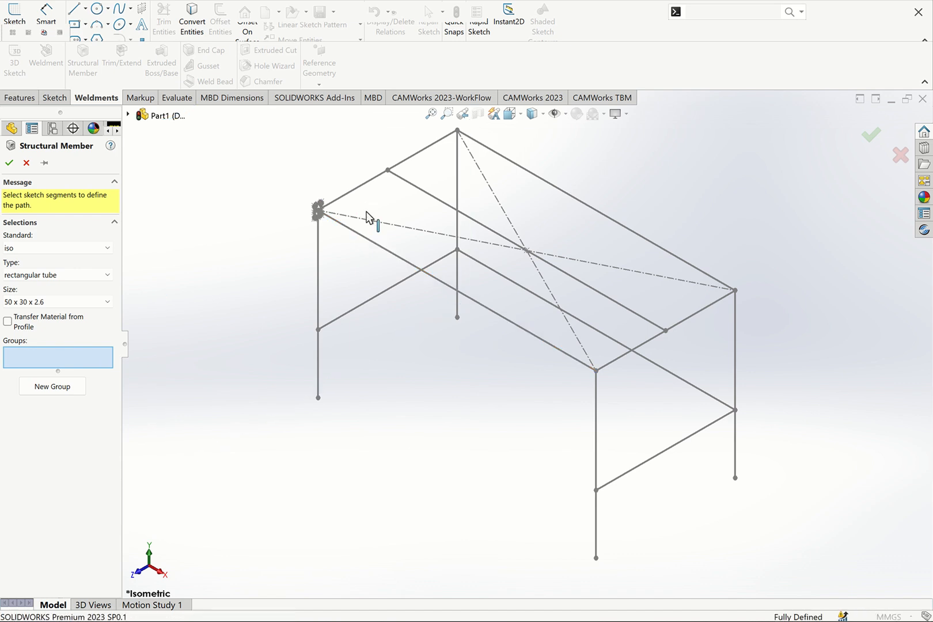
{"action": "scroll", "coordinate": [339, 218], "scroll_direction": "down", "scroll_amount": 8}
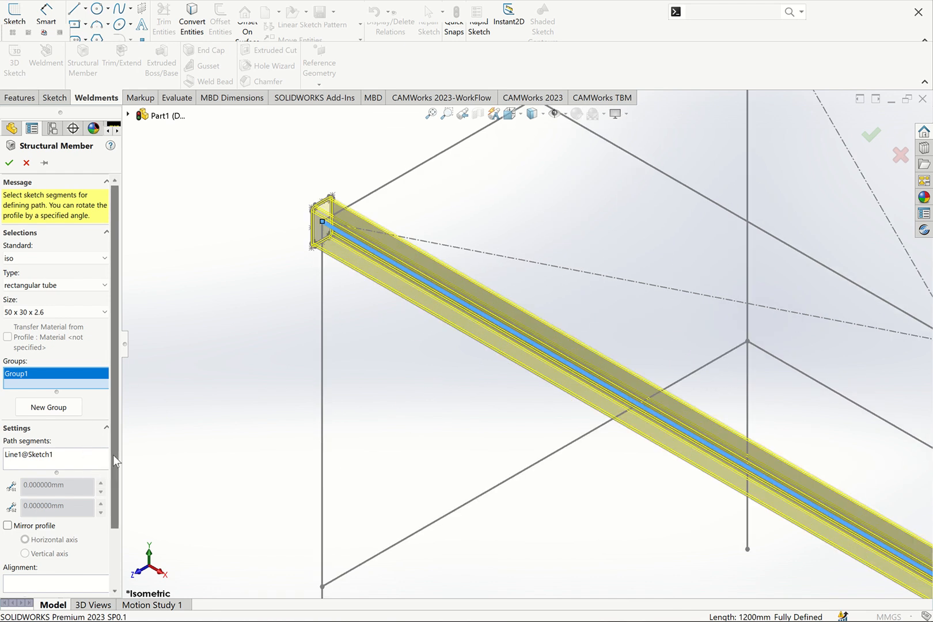
{"action": "scroll", "coordinate": [113, 455], "scroll_direction": "down", "scroll_amount": 3}
{"action": "left_click", "coordinate": [41, 560]}
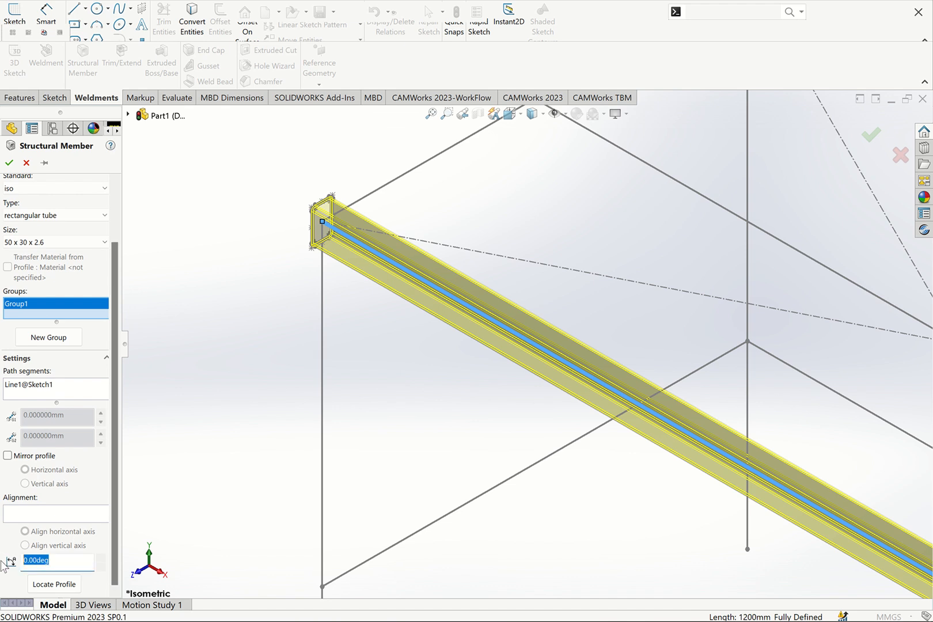
{"action": "type", "text": "90"}
{"action": "key", "text": "Return"}
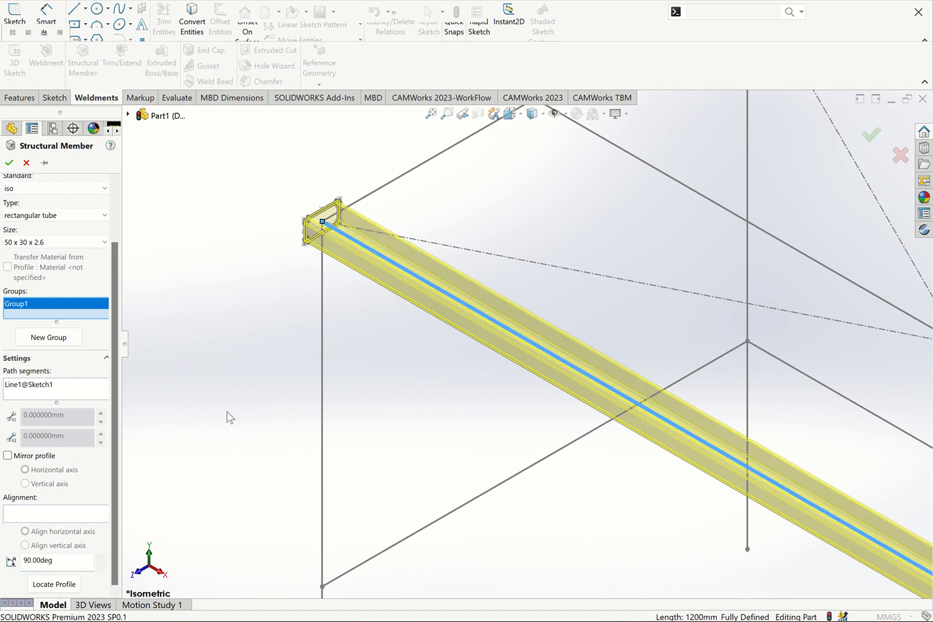
Step: Add a second group on the tabletop's left short edge and rotate its profile 90 degrees
{"action": "left_click", "coordinate": [60, 343]}
{"action": "scroll", "coordinate": [453, 311], "scroll_direction": "up", "scroll_amount": 3}
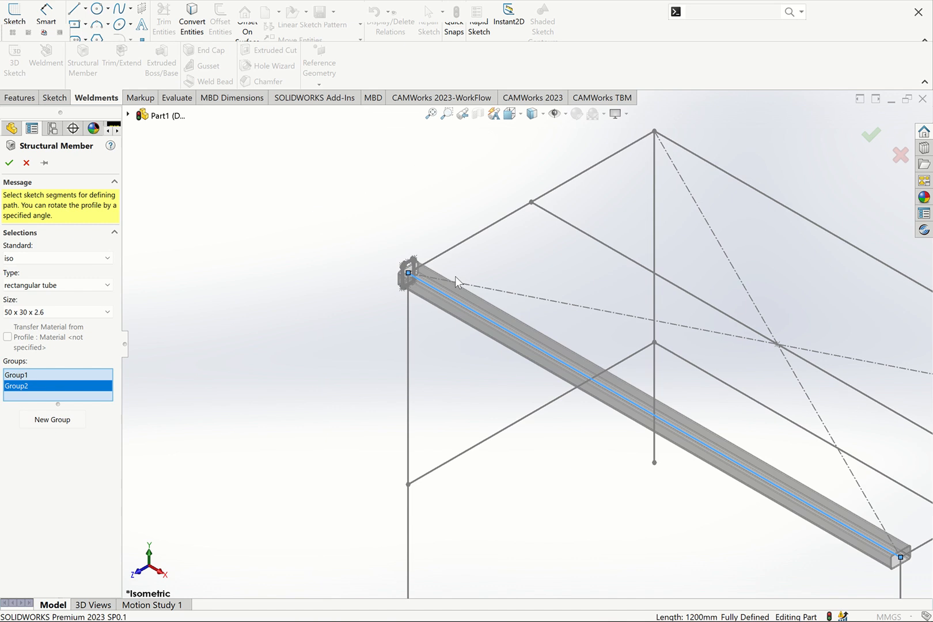
{"action": "left_click", "coordinate": [457, 247]}
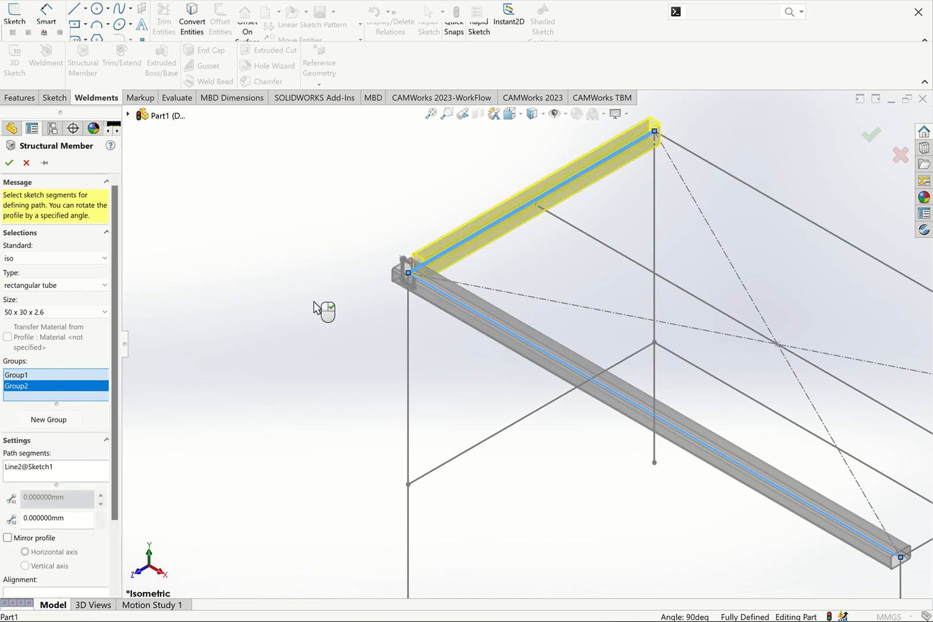
{"action": "scroll", "coordinate": [102, 477], "scroll_direction": "down", "scroll_amount": 3}
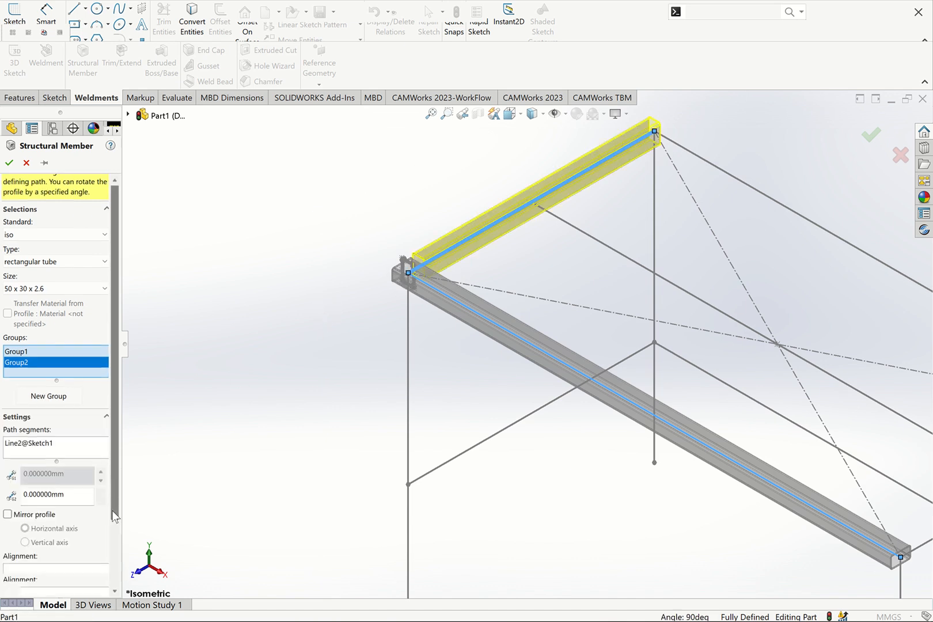
{"action": "left_click", "coordinate": [41, 559]}
{"action": "type", "text": "9"}
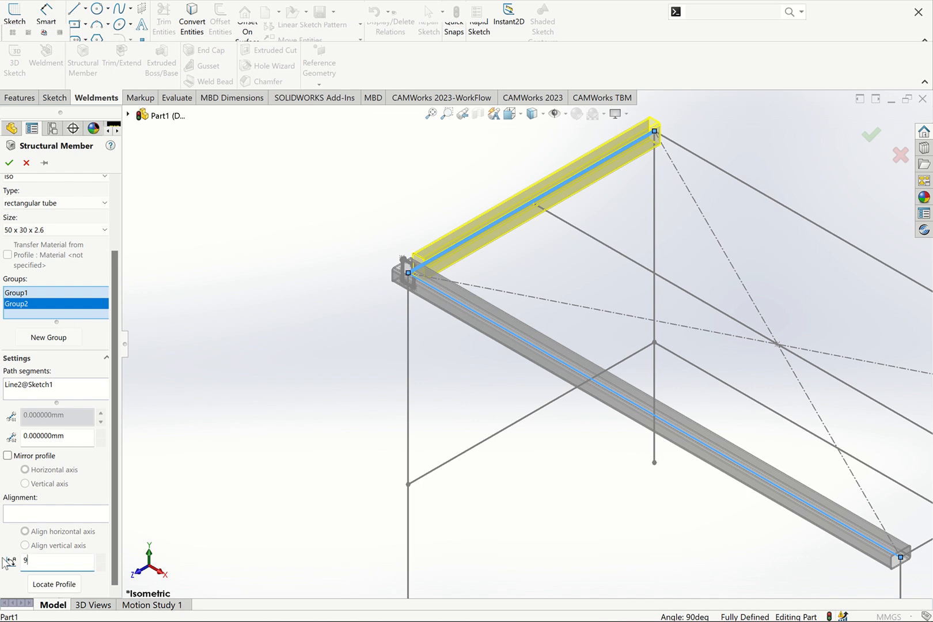
{"action": "type", "text": "0"}
{"action": "key", "text": "Return"}
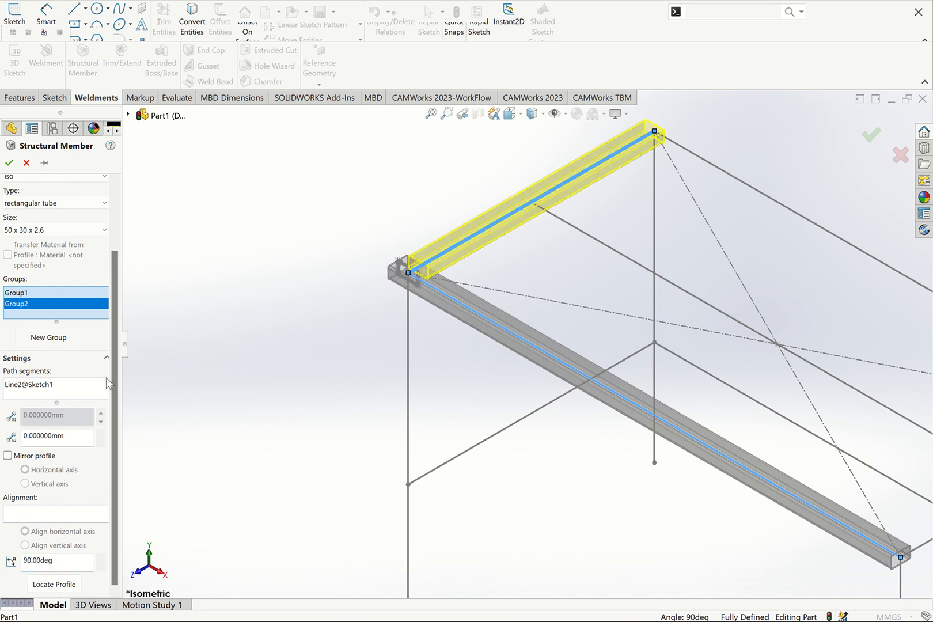
Step: Add a third group on the tabletop's rear long edge and rotate its profile 90 degrees
{"action": "left_click", "coordinate": [49, 339]}
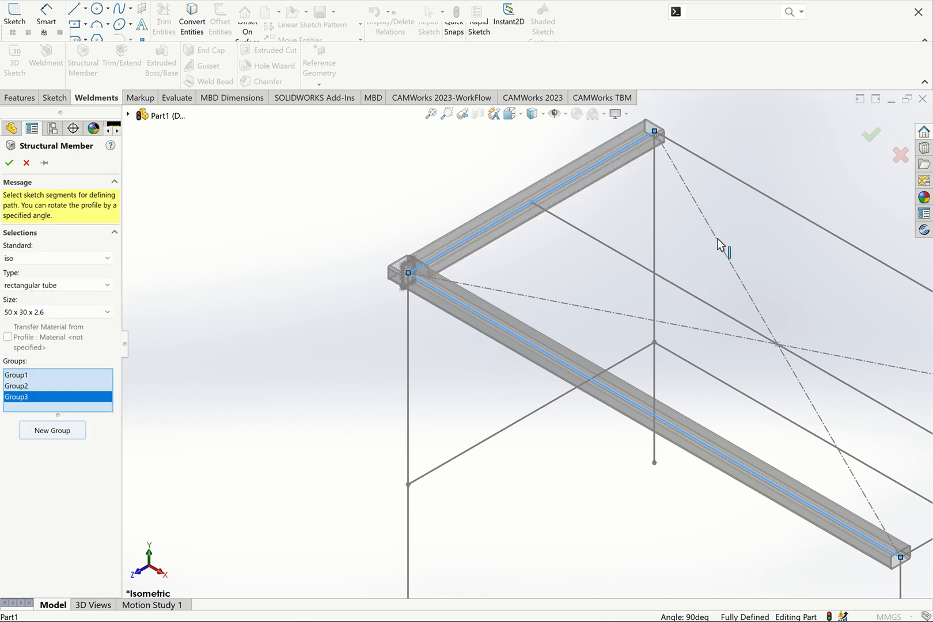
{"action": "left_click", "coordinate": [696, 159]}
{"action": "scroll", "coordinate": [663, 242], "scroll_direction": "down", "scroll_amount": 3}
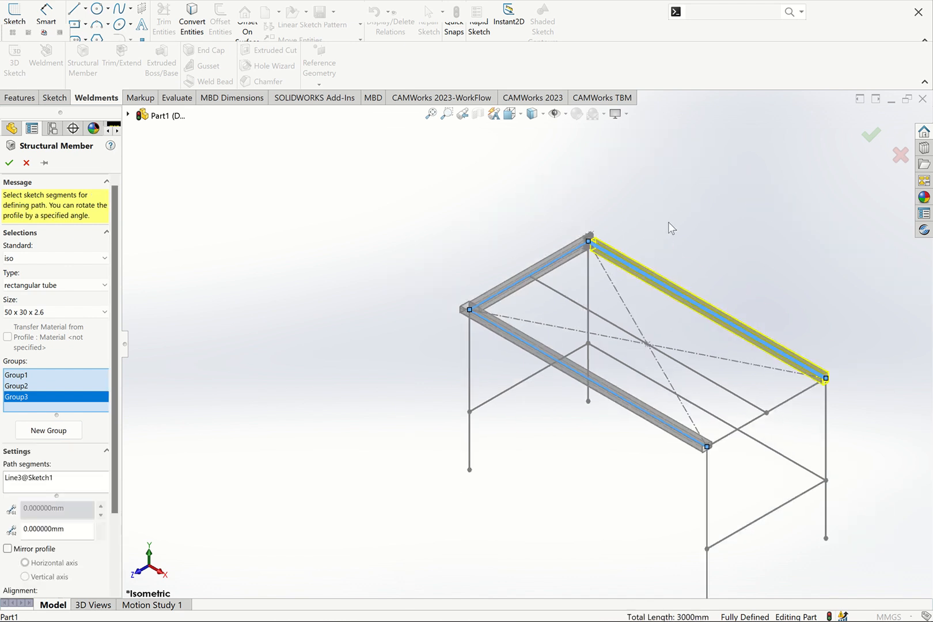
{"action": "scroll", "coordinate": [668, 222], "scroll_direction": "up", "scroll_amount": 5}
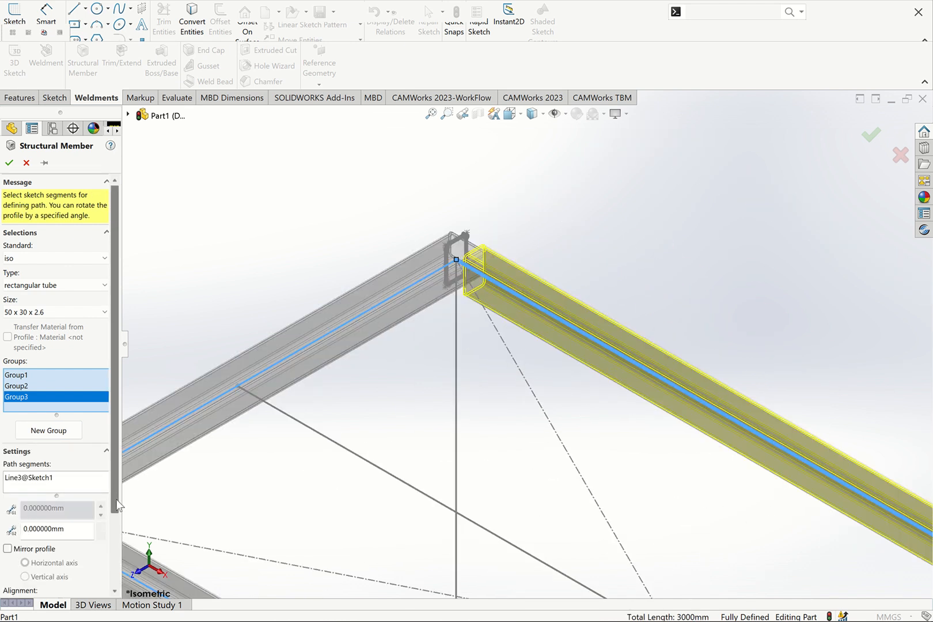
{"action": "scroll", "coordinate": [102, 502], "scroll_direction": "down", "scroll_amount": 3}
{"action": "left_click", "coordinate": [62, 562]}
{"action": "type", "text": "9"}
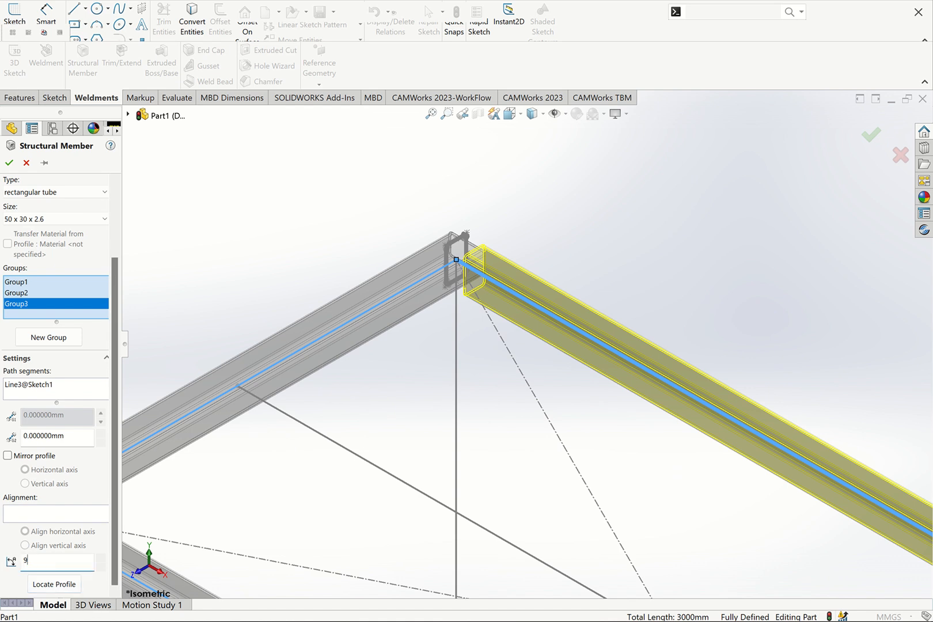
{"action": "type", "text": "0"}
{"action": "key", "text": "Return"}
Step: Add a fourth group on the tabletop's right short edge and rotate its profile 90 degrees
{"action": "scroll", "coordinate": [530, 357], "scroll_direction": "down", "scroll_amount": 6}
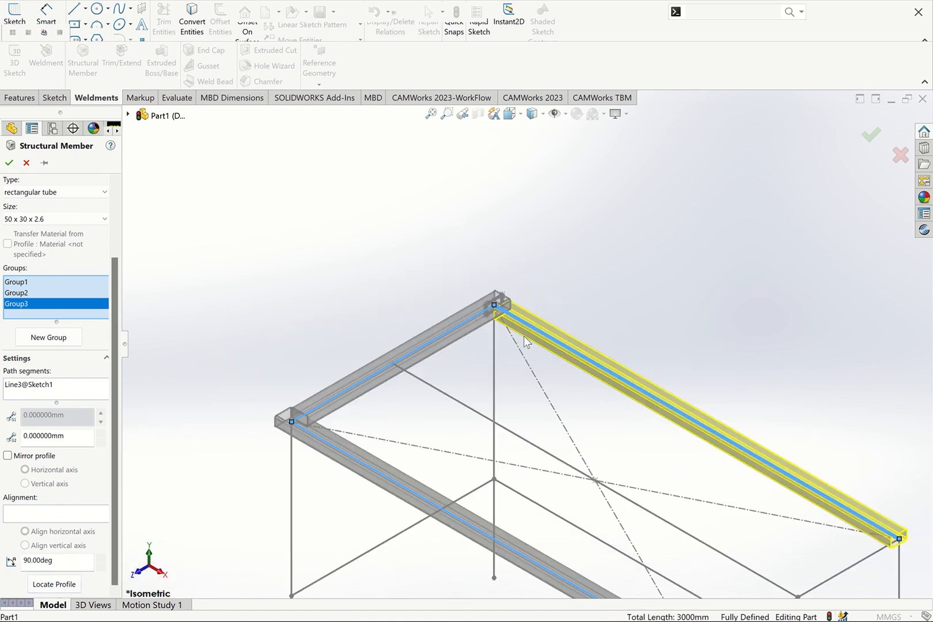
{"action": "scroll", "coordinate": [736, 478], "scroll_direction": "down", "scroll_amount": 5}
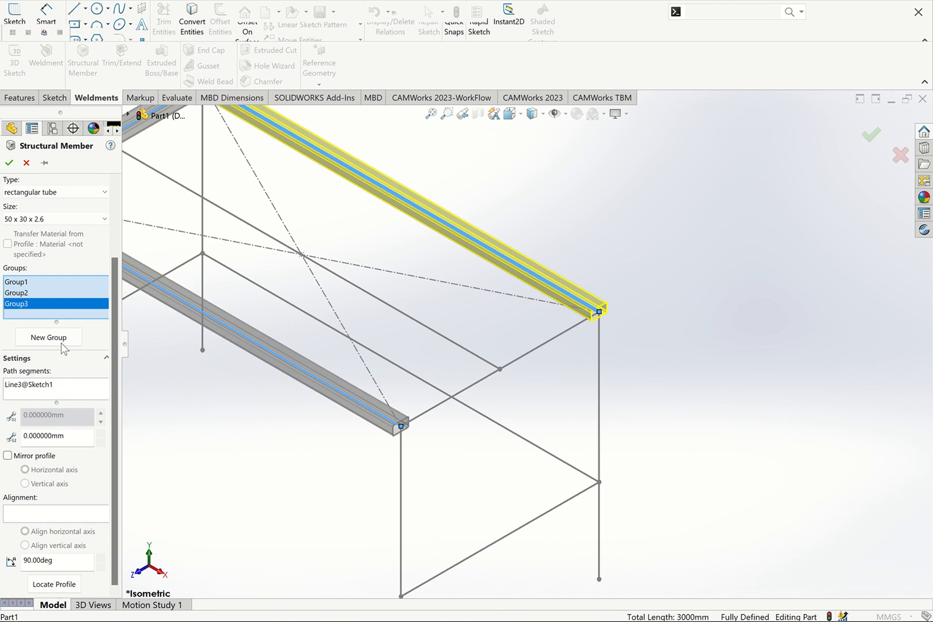
{"action": "left_click", "coordinate": [61, 342]}
{"action": "left_click", "coordinate": [530, 358]}
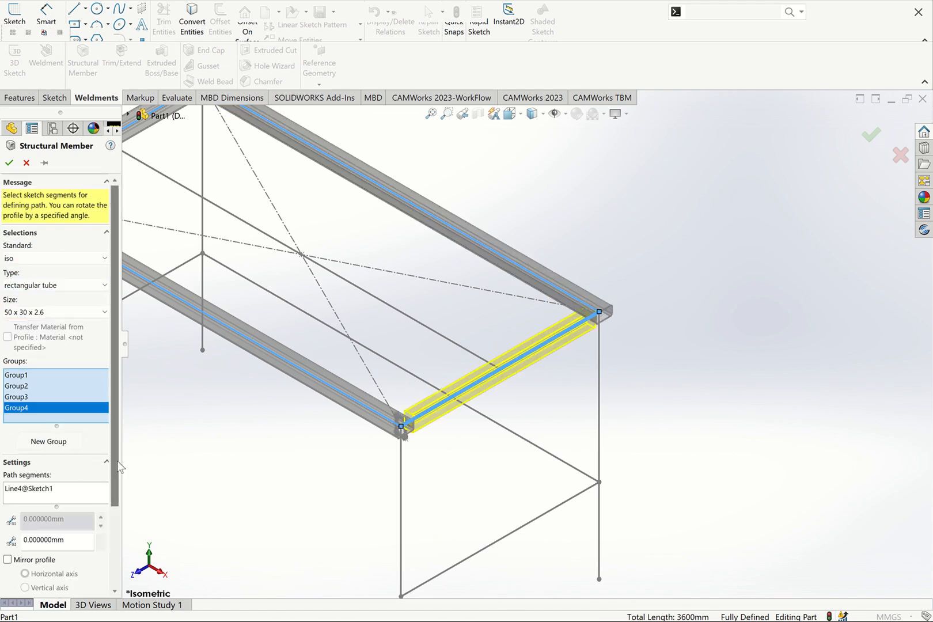
{"action": "left_click_drag", "start_coordinate": [117, 463], "coordinate": [113, 551]}
{"action": "left_click", "coordinate": [76, 567]}
{"action": "type", "text": "9"}
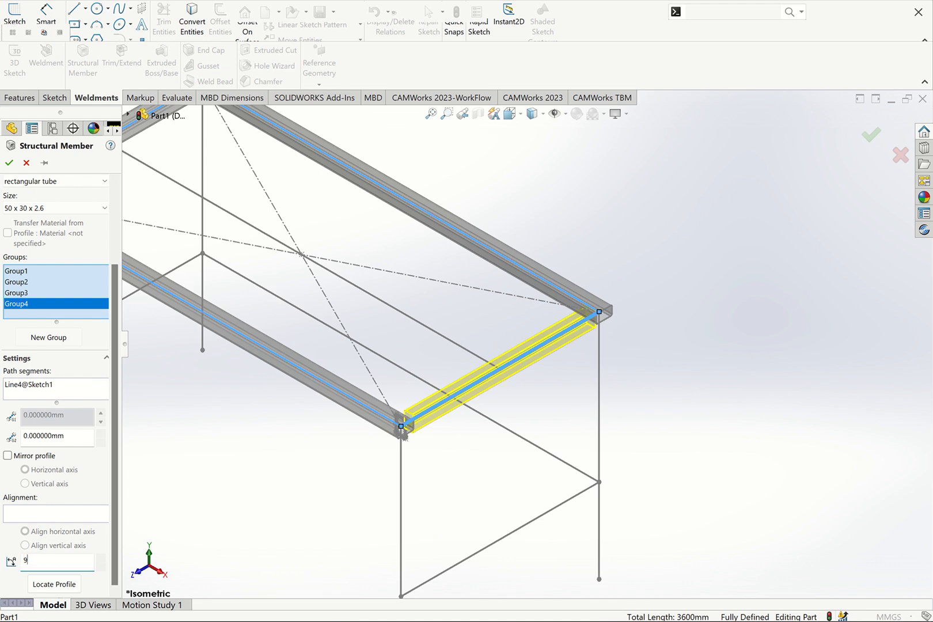
{"action": "type", "text": "0"}
{"action": "key", "text": "Return"}
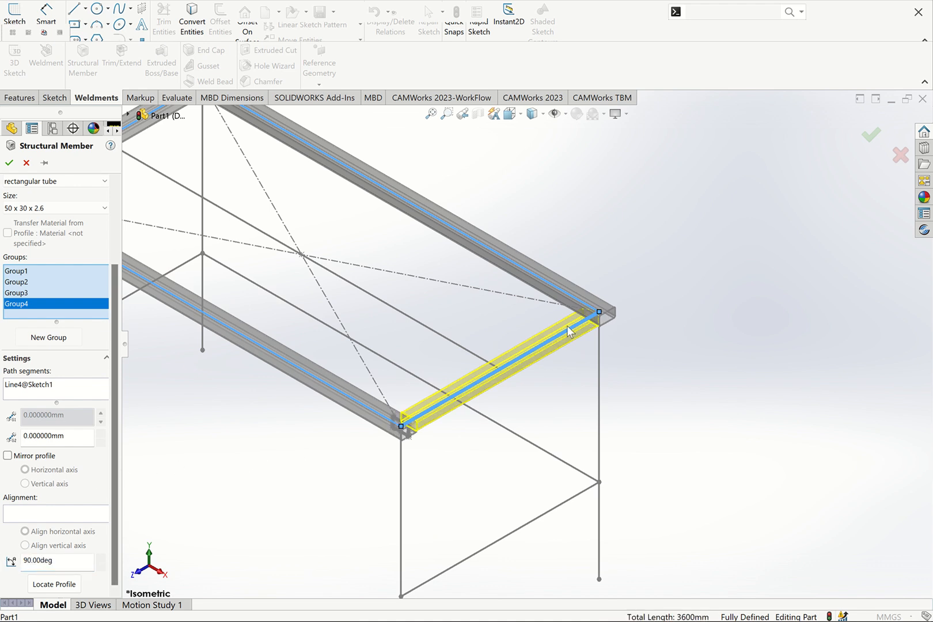
Step: Add a fifth group on the tabletop's lengthwise centre line and rotate its profile 90 degrees
{"action": "scroll", "coordinate": [568, 326], "scroll_direction": "up", "scroll_amount": 3}
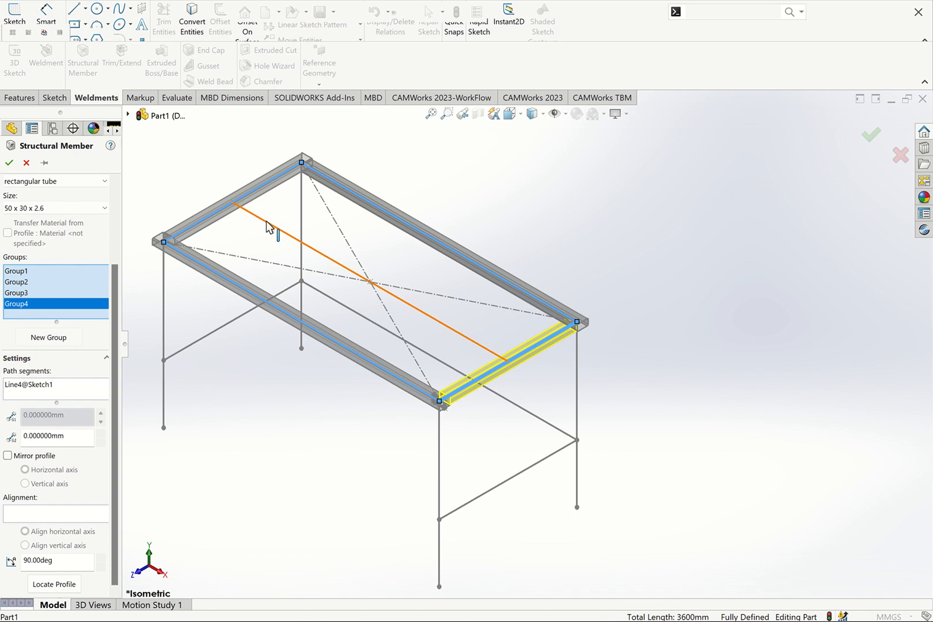
{"action": "left_click", "coordinate": [48, 337]}
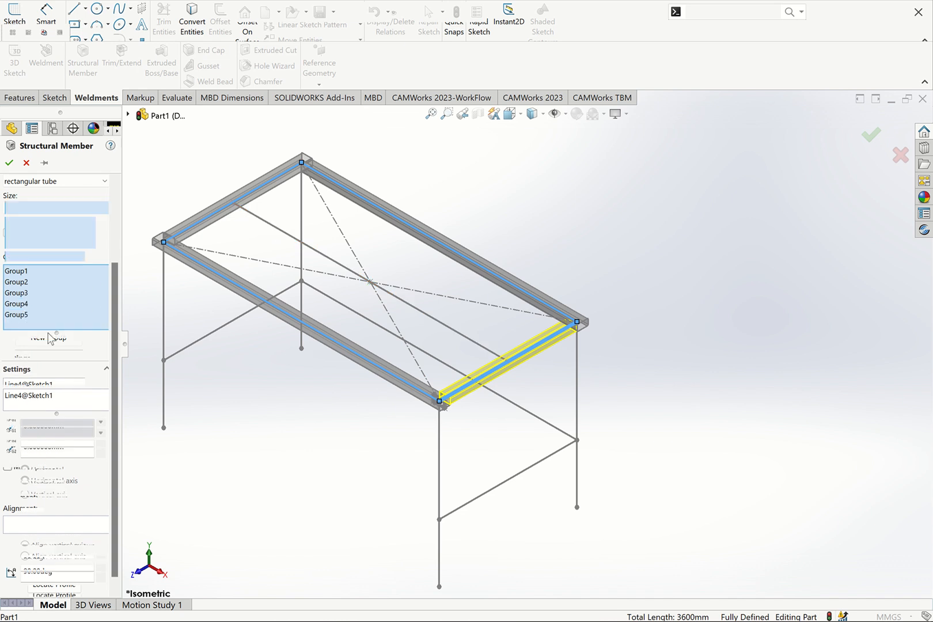
{"action": "left_click", "coordinate": [272, 232]}
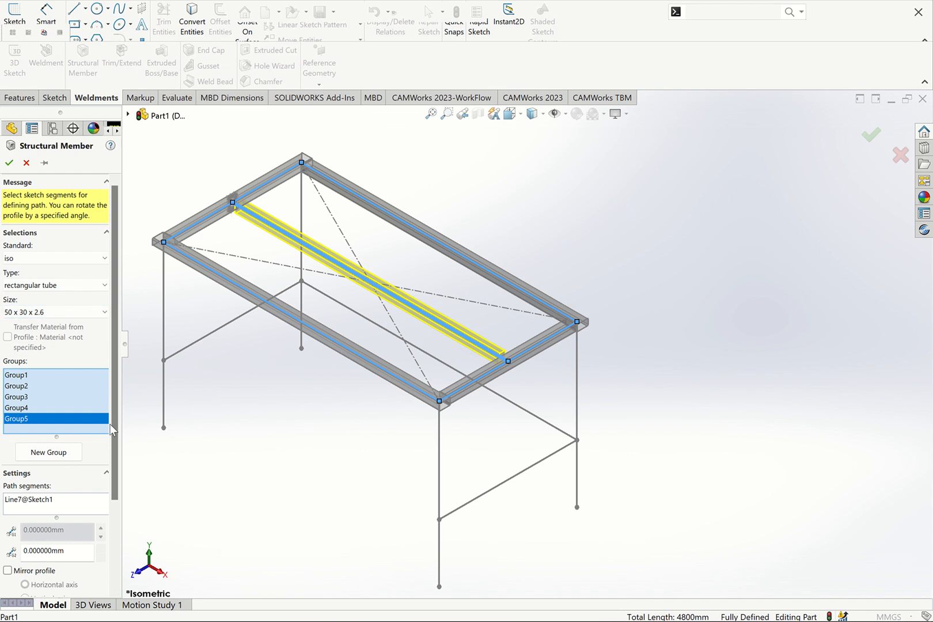
{"action": "scroll", "coordinate": [81, 518], "scroll_direction": "down", "scroll_amount": 3}
{"action": "left_click", "coordinate": [58, 560]}
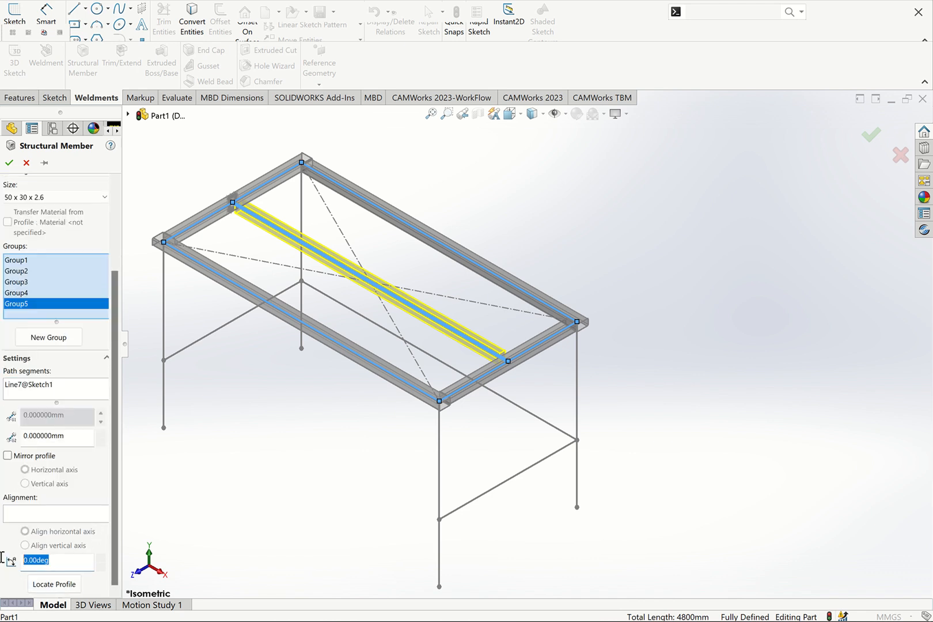
{"action": "type", "text": "90"}
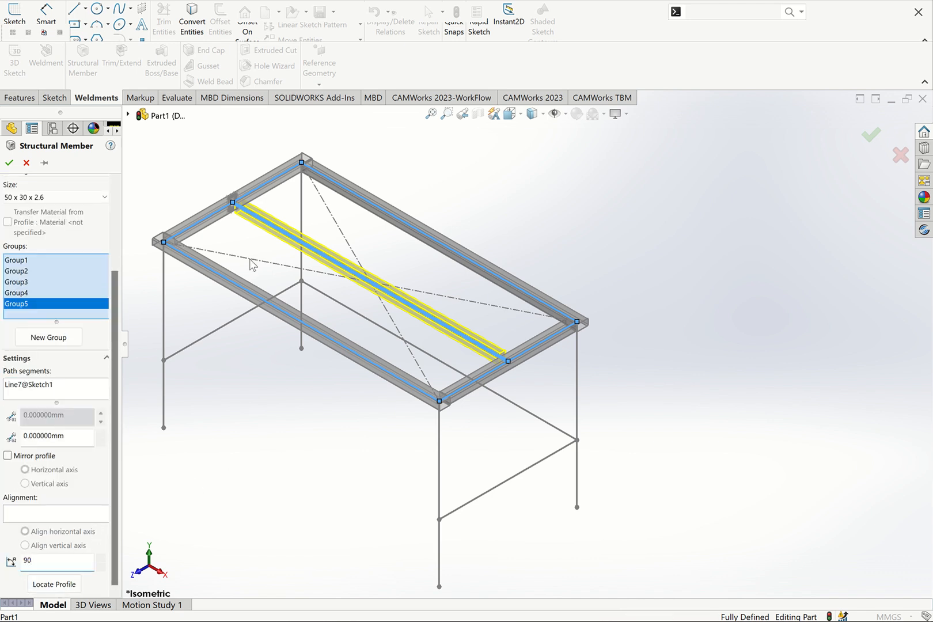
{"action": "key", "text": "Return"}
{"action": "scroll", "coordinate": [242, 231], "scroll_direction": "down", "scroll_amount": 5}
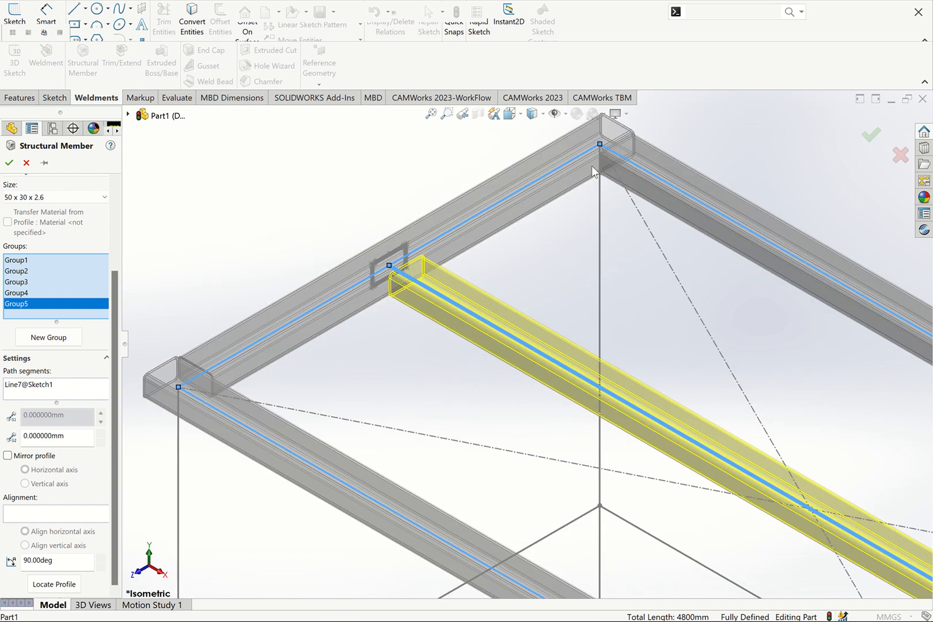
{"action": "left_click", "coordinate": [432, 114]}
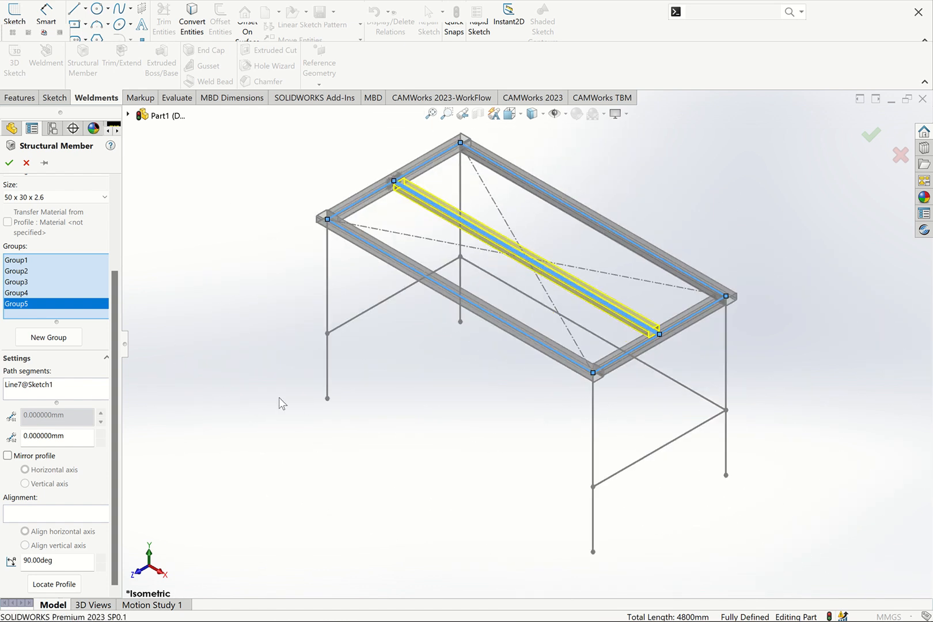
Step: Try a sixth group on the front-left leg with its profile rotated 90 degrees and check the fit from above
{"action": "left_click", "coordinate": [52, 337]}
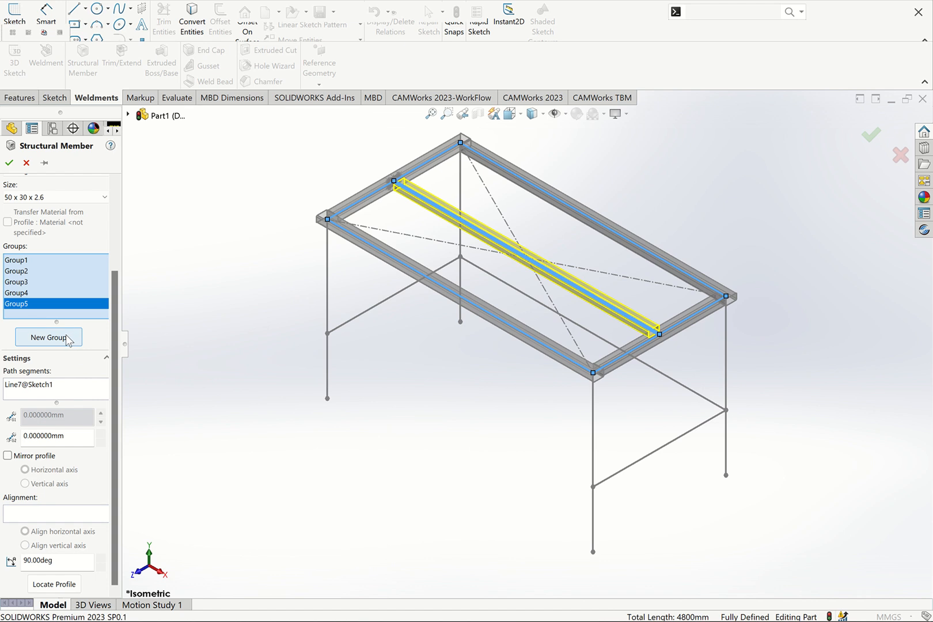
{"action": "left_click", "coordinate": [327, 282]}
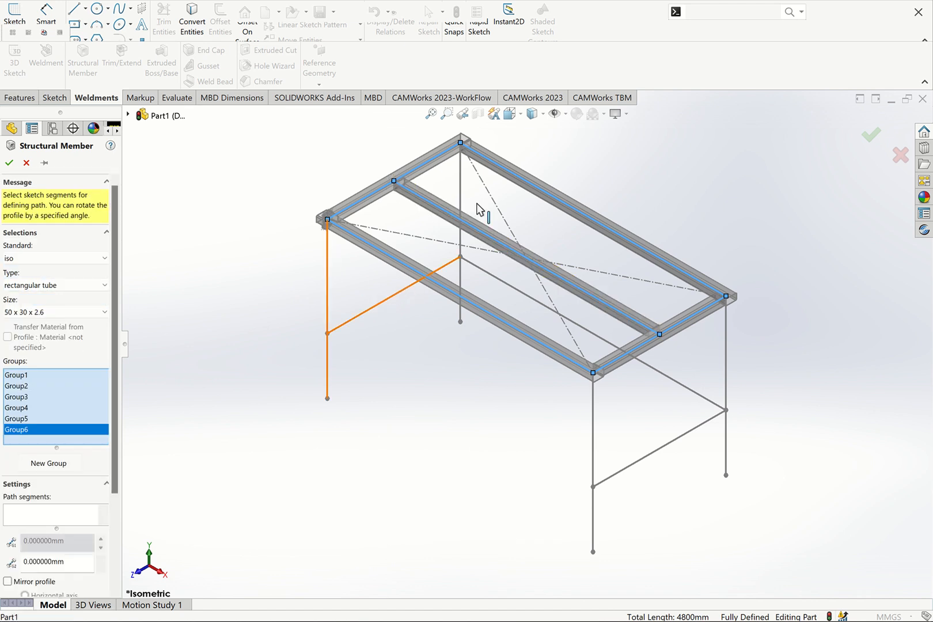
{"action": "scroll", "coordinate": [363, 222], "scroll_direction": "down", "scroll_amount": 6}
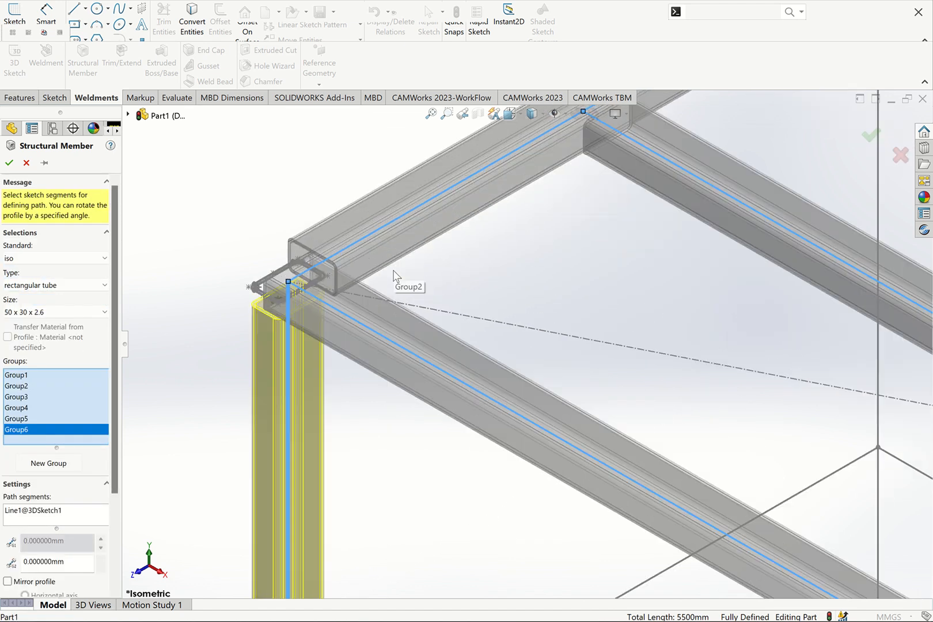
{"action": "scroll", "coordinate": [108, 438], "scroll_direction": "down", "scroll_amount": 3}
{"action": "scroll", "coordinate": [104, 479], "scroll_direction": "down", "scroll_amount": 2}
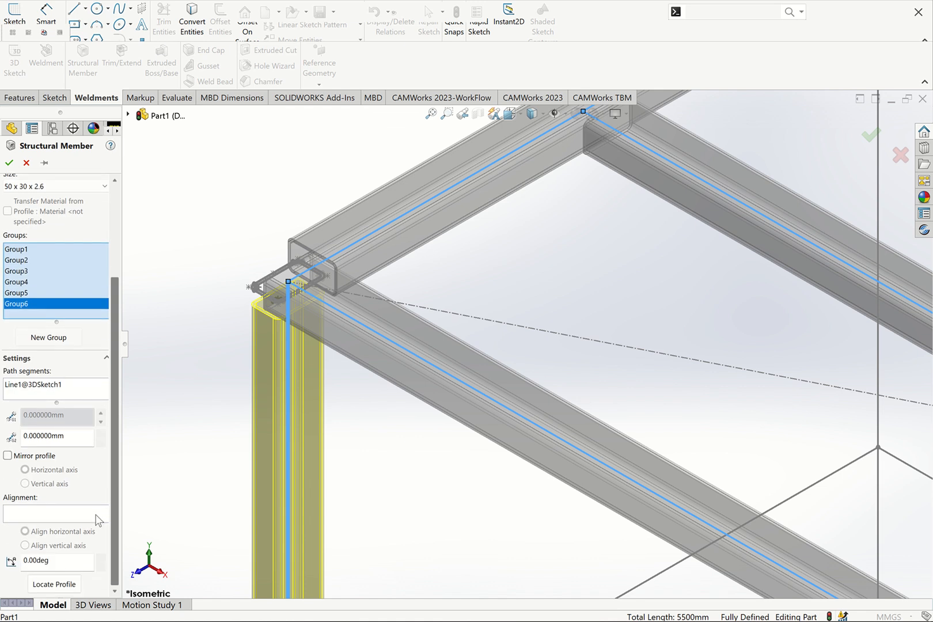
{"action": "left_click_drag", "start_coordinate": [62, 562], "coordinate": [3, 557]}
{"action": "type", "text": "90"}
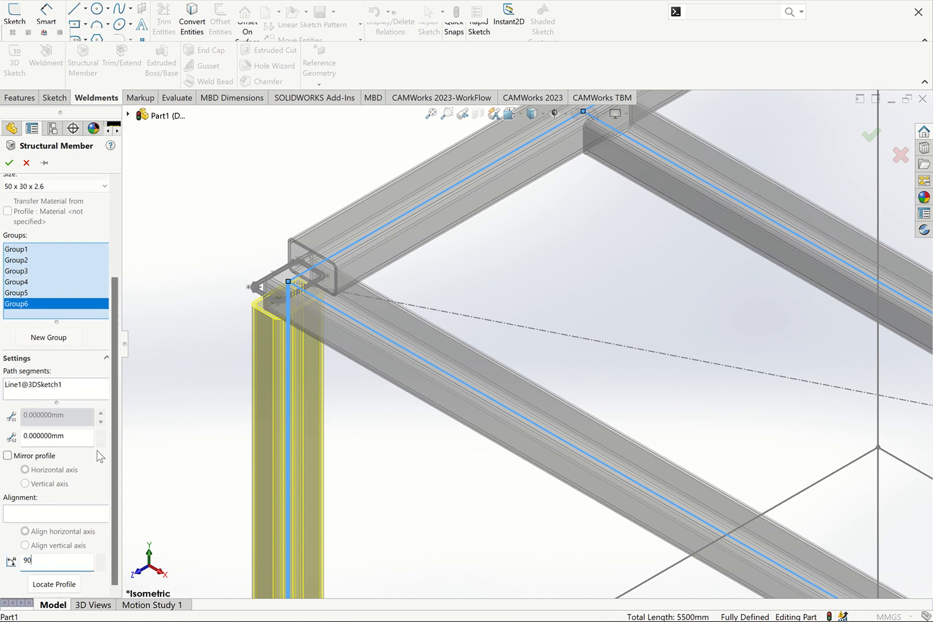
{"action": "key", "text": "Return"}
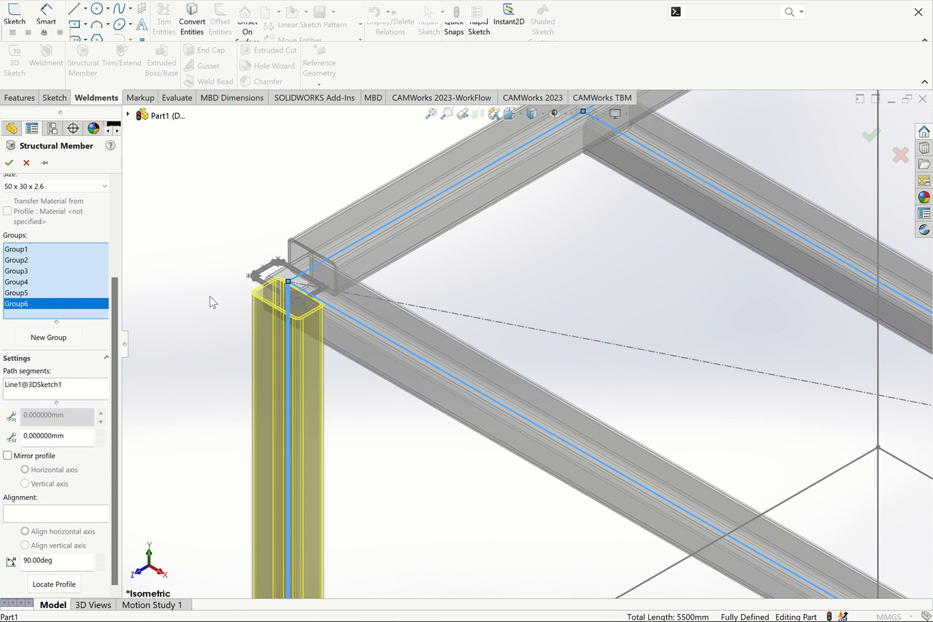
{"action": "key", "text": "ctrl+5"}
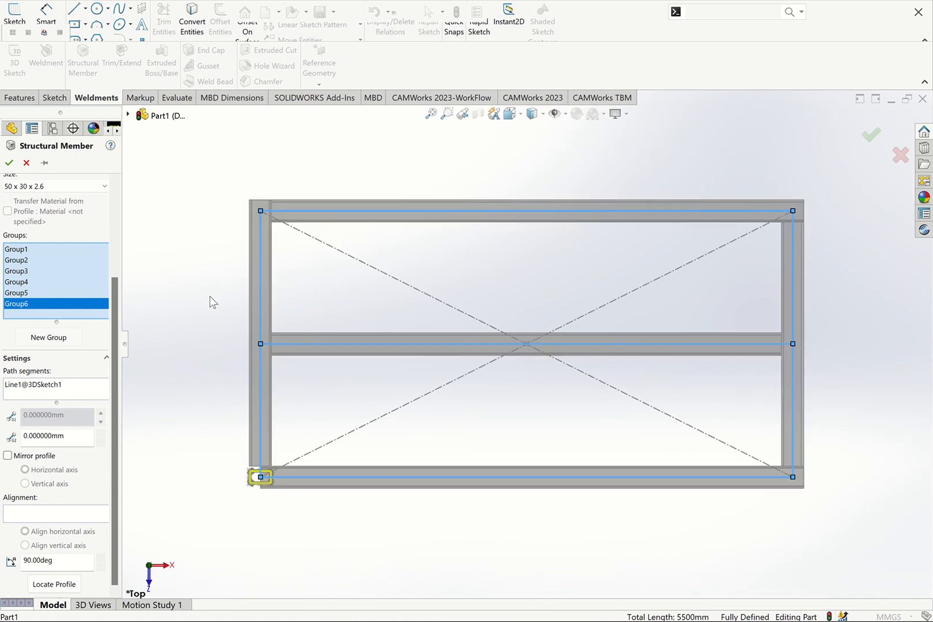
{"action": "scroll", "coordinate": [251, 456], "scroll_direction": "down", "scroll_amount": 5}
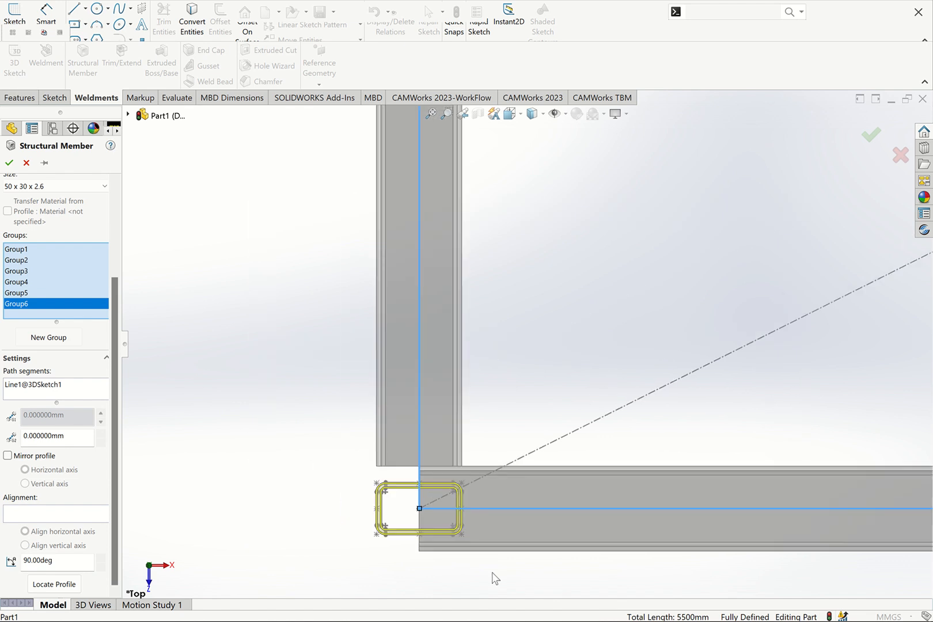
{"action": "scroll", "coordinate": [495, 578], "scroll_direction": "down", "scroll_amount": 1}
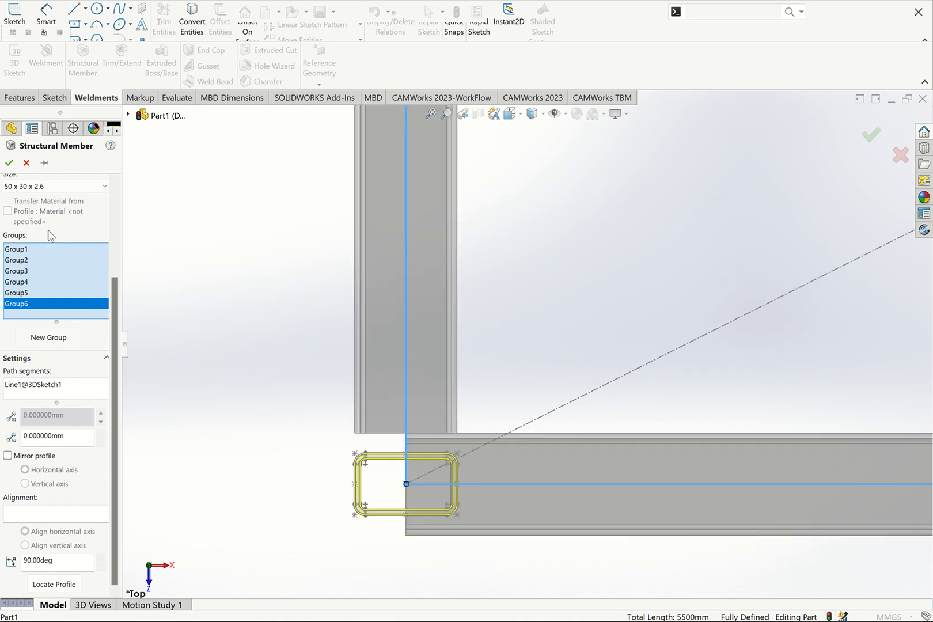
Step: Delete the front-left leg's member group
{"action": "right_click", "coordinate": [45, 308]}
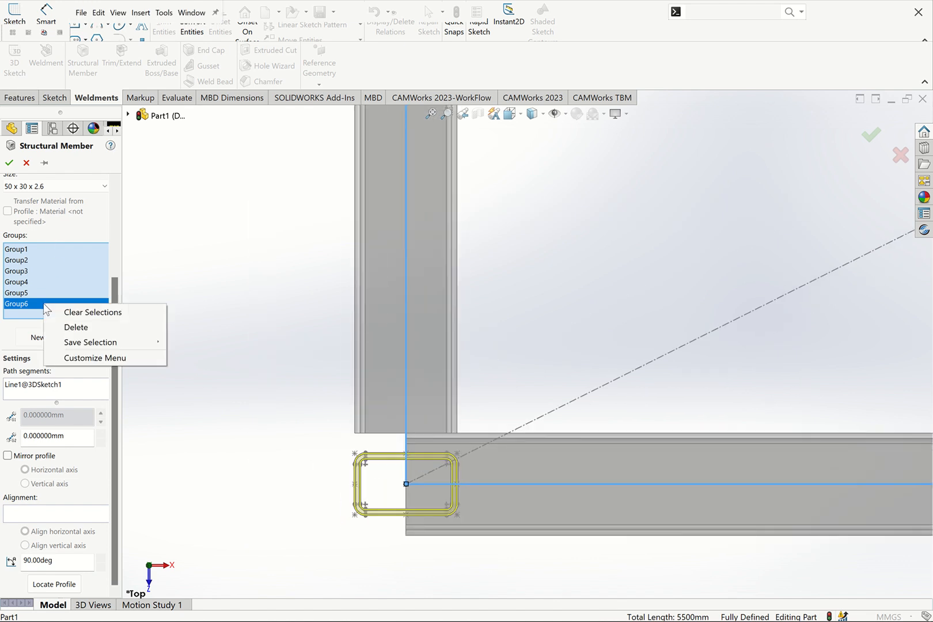
{"action": "left_click", "coordinate": [75, 327]}
{"action": "key", "text": "ctrl+7"}
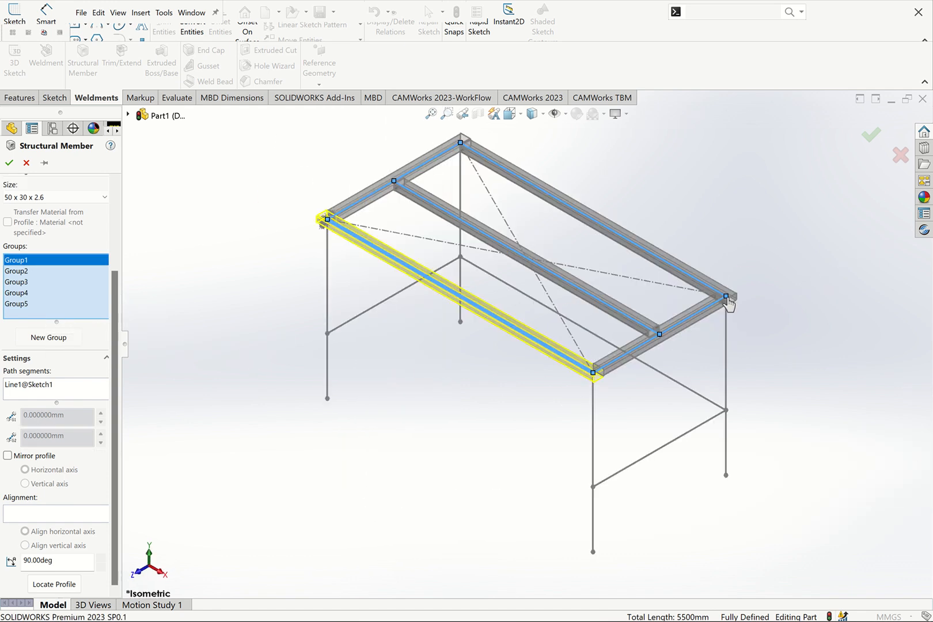
Step: Miter the tabletop's rear-right and front-right corners by setting the first group's trim order to 2
{"action": "left_click", "coordinate": [727, 304]}
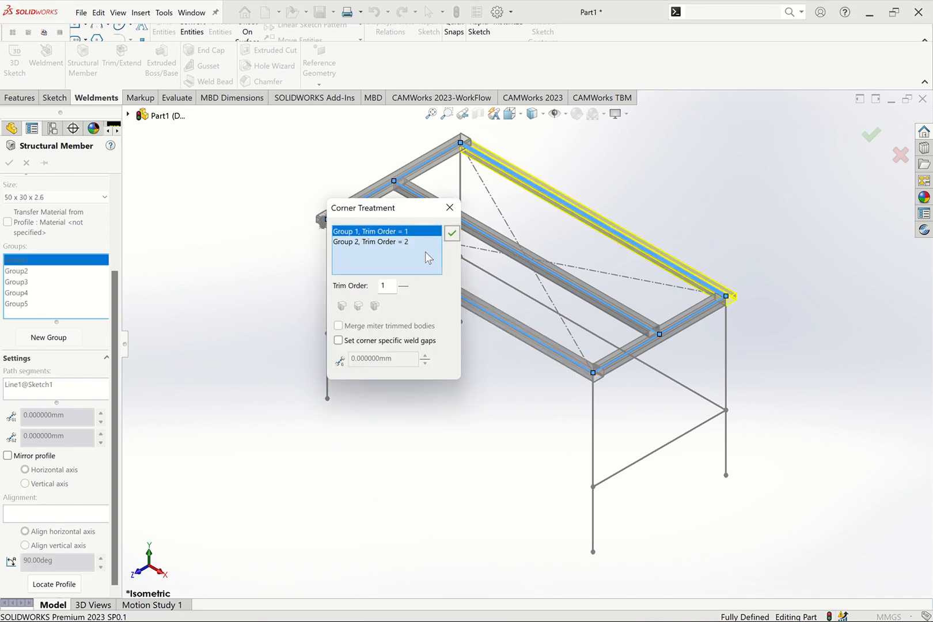
{"action": "left_click", "coordinate": [404, 284]}
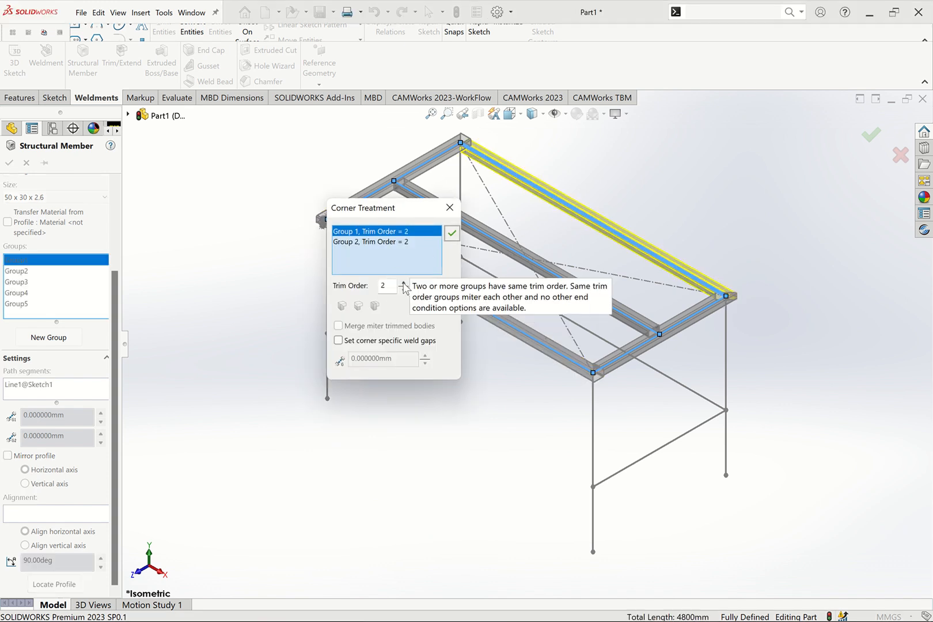
{"action": "left_click", "coordinate": [451, 233]}
{"action": "left_click", "coordinate": [594, 375]}
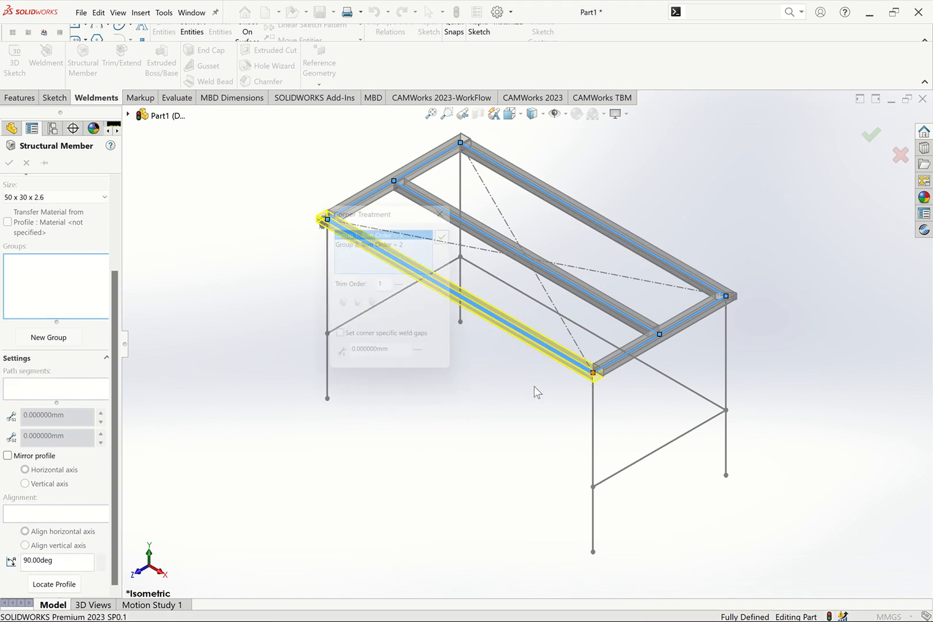
{"action": "left_click", "coordinate": [451, 232]}
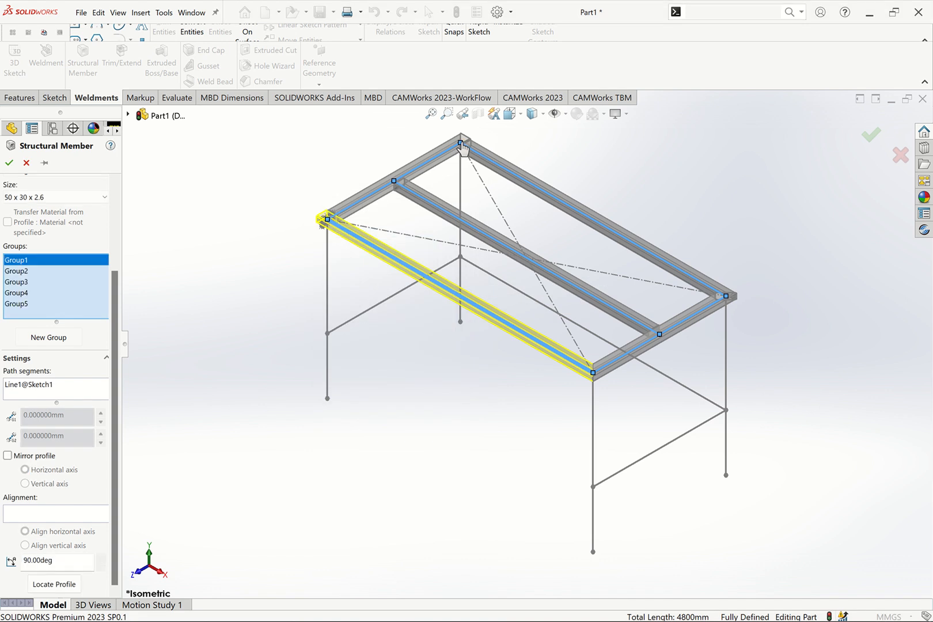
Step: Miter the tabletop's rear-left and front-left corners by setting the first group's trim order to 2
{"action": "left_click", "coordinate": [461, 144]}
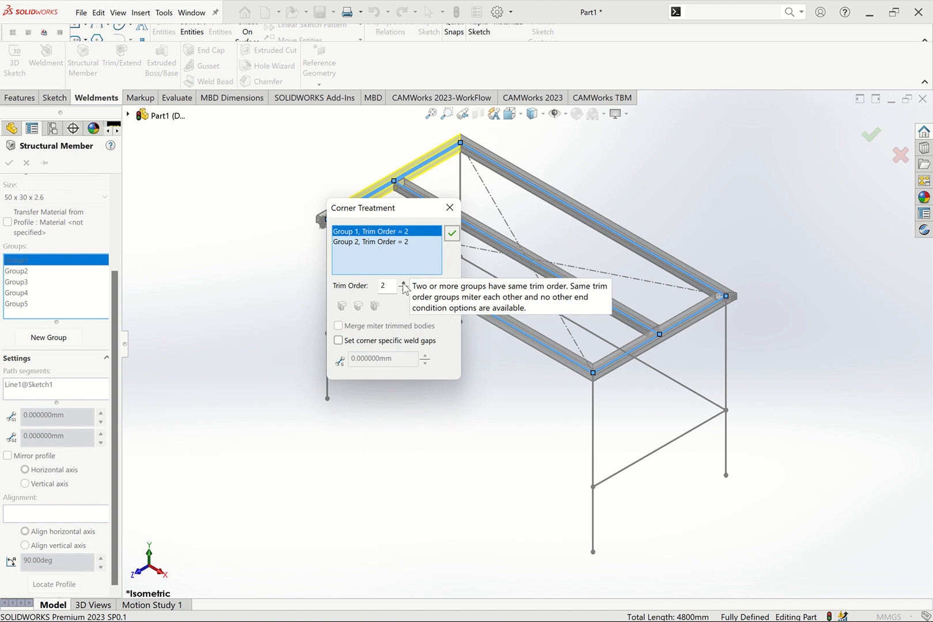
{"action": "left_click", "coordinate": [452, 235]}
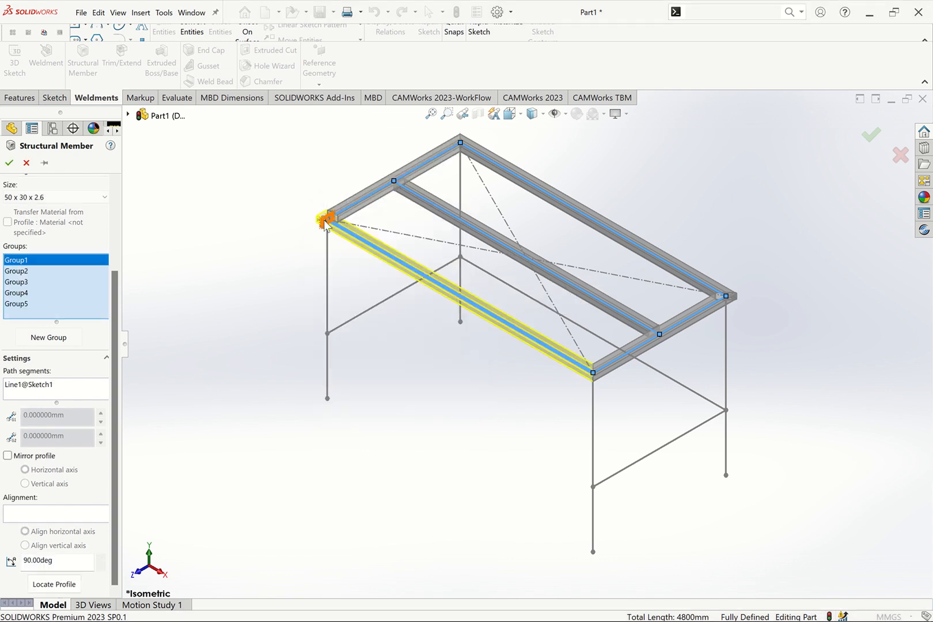
{"action": "left_click", "coordinate": [327, 223]}
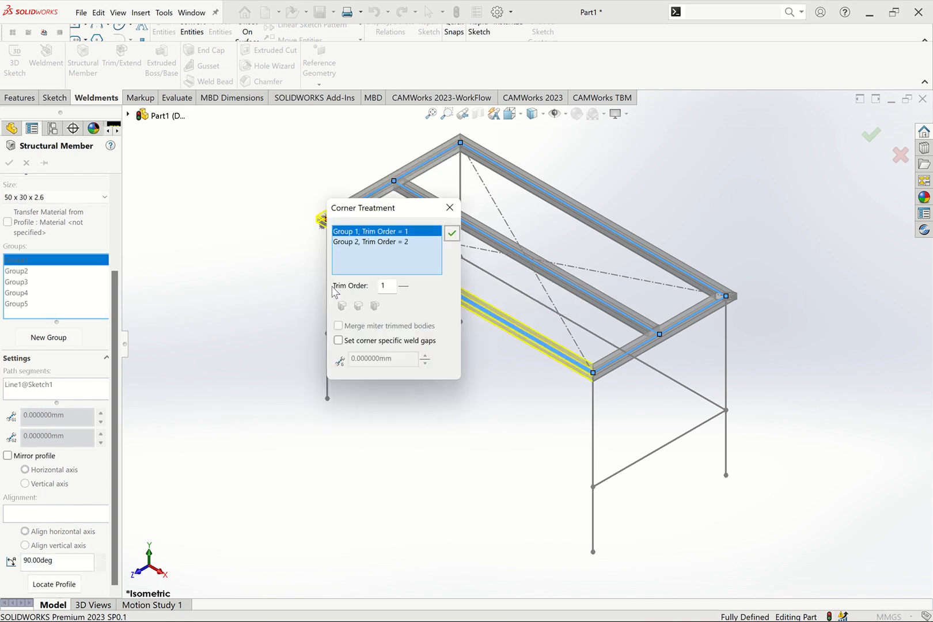
{"action": "left_click", "coordinate": [452, 233]}
Step: Add a new group on the front-left leg line and rotate its profile 90 degrees
{"action": "scroll", "coordinate": [334, 233], "scroll_direction": "down", "scroll_amount": 5}
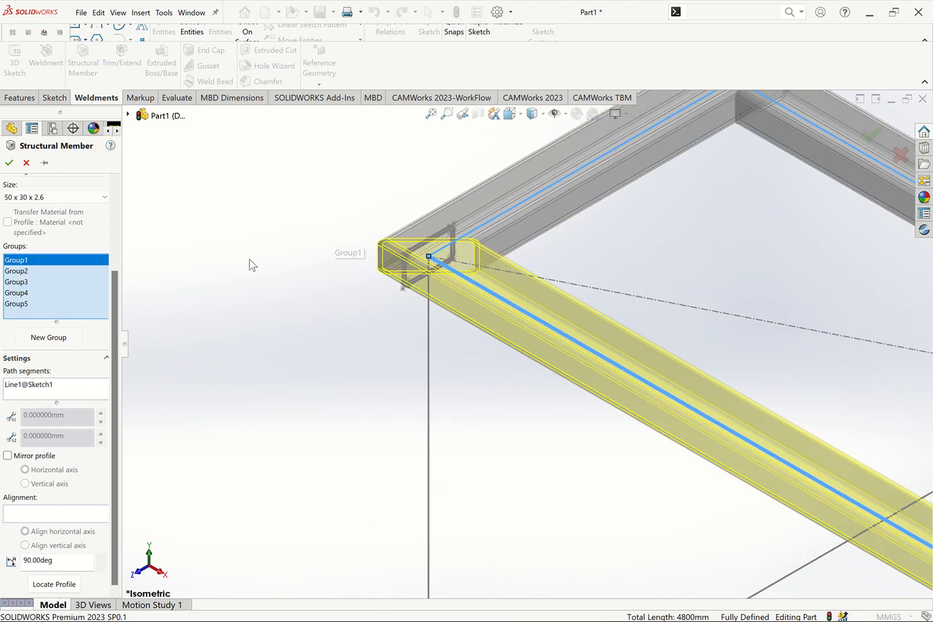
{"action": "left_click", "coordinate": [38, 342]}
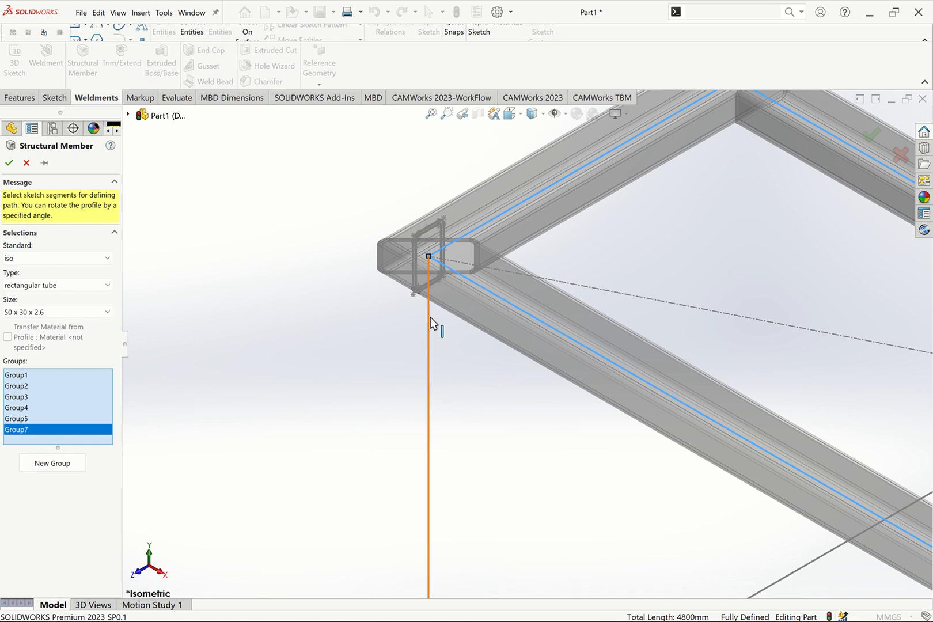
{"action": "left_click", "coordinate": [430, 319]}
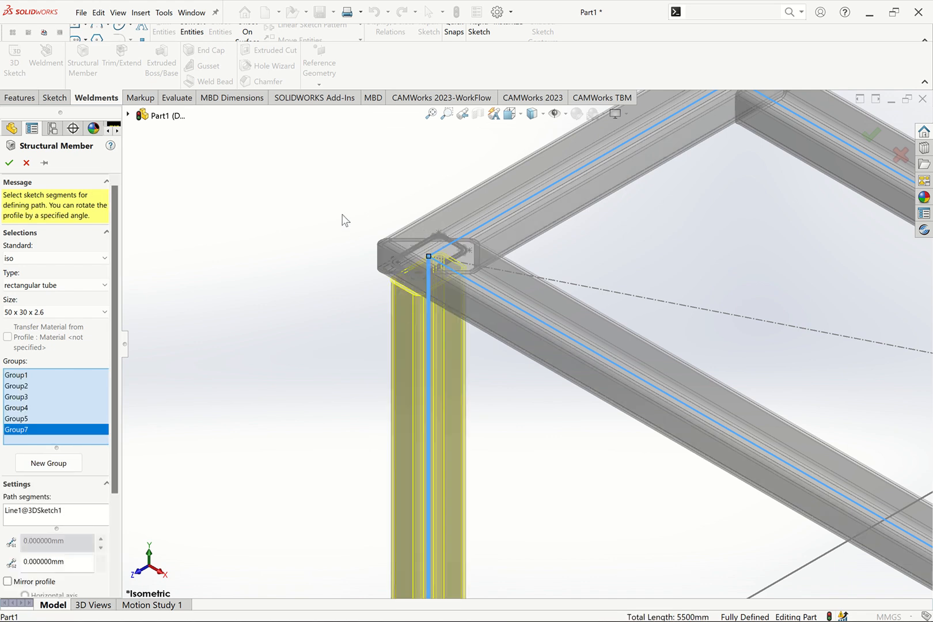
{"action": "key", "text": "ctrl+5"}
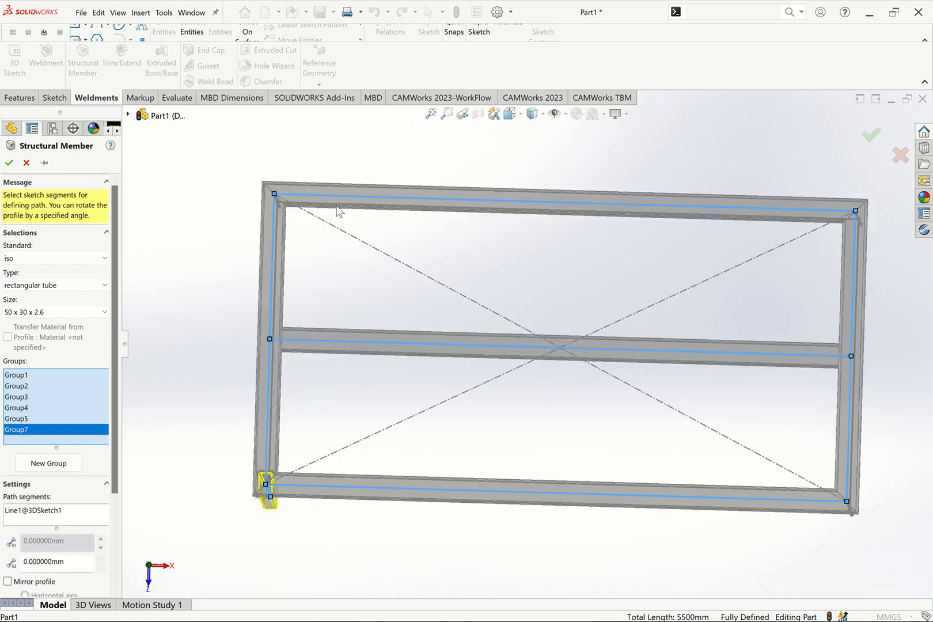
{"action": "scroll", "coordinate": [269, 492], "scroll_direction": "down", "scroll_amount": 5}
{"action": "scroll", "coordinate": [275, 481], "scroll_direction": "down", "scroll_amount": 3}
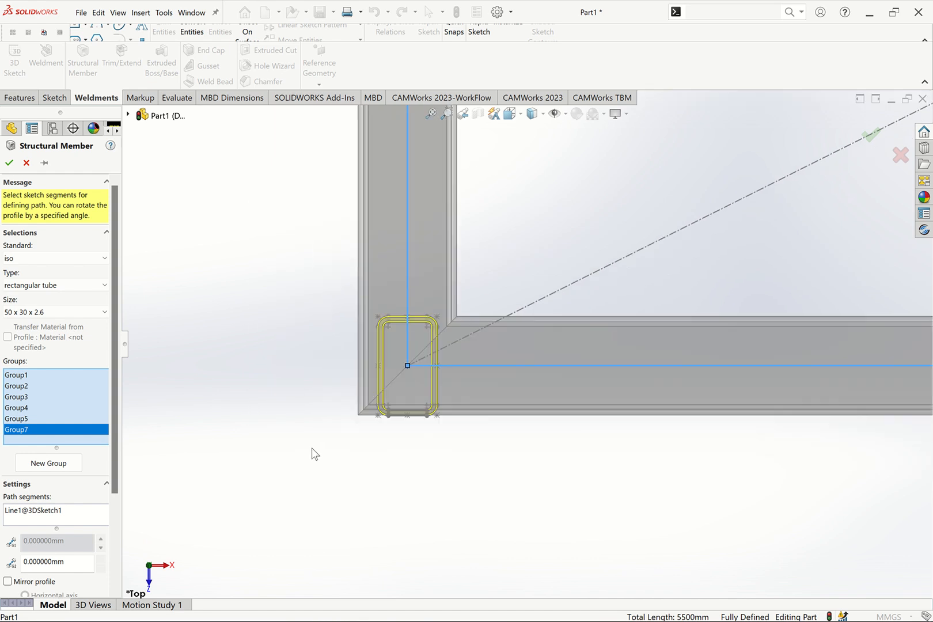
{"action": "scroll", "coordinate": [404, 317], "scroll_direction": "down", "scroll_amount": 3}
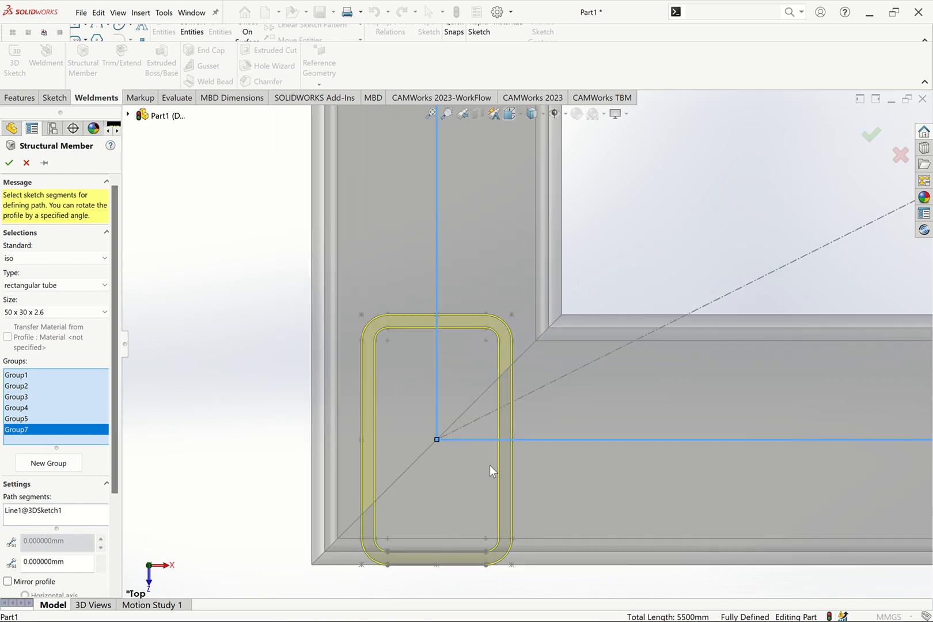
{"action": "scroll", "coordinate": [86, 518], "scroll_direction": "down", "scroll_amount": 4}
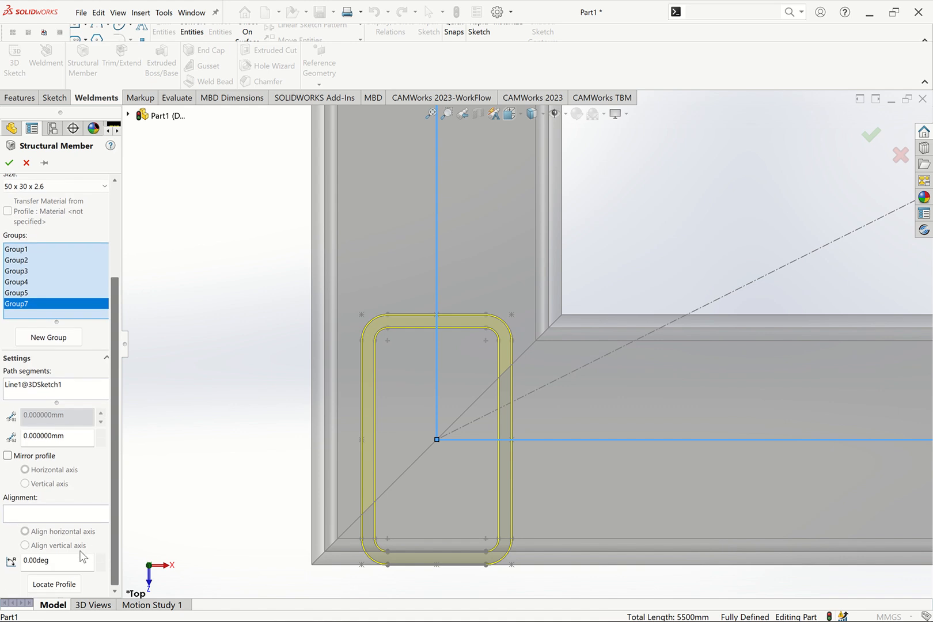
{"action": "left_click_drag", "start_coordinate": [55, 560], "coordinate": [3, 560]}
{"action": "type", "text": "90"}
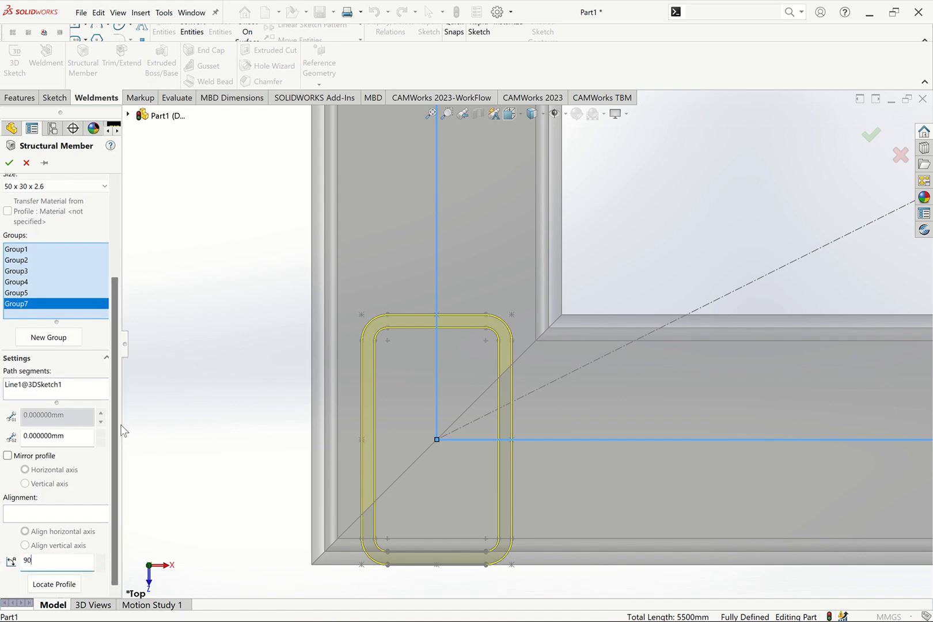
{"action": "key", "text": "Return"}
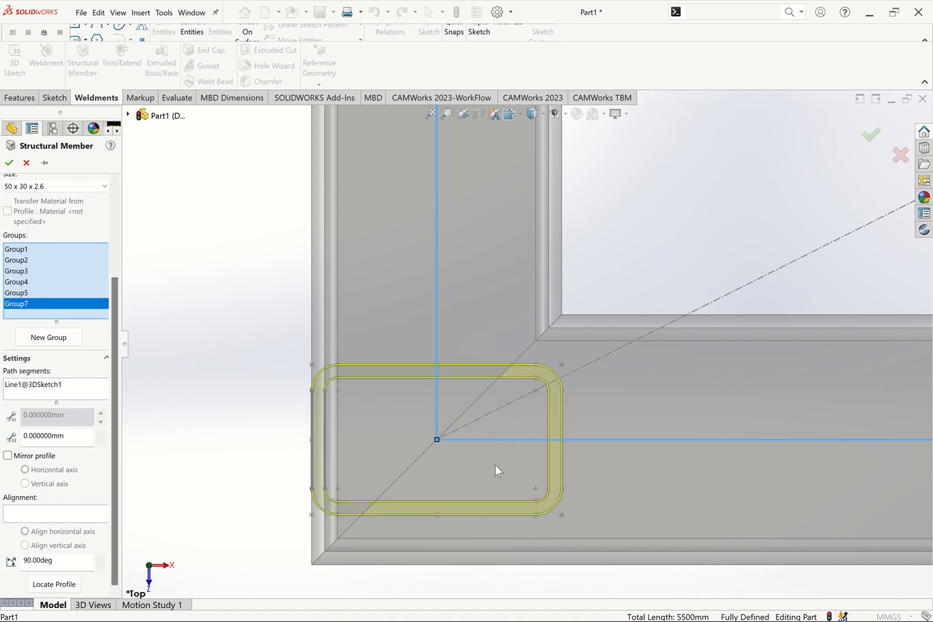
{"action": "scroll", "coordinate": [495, 466], "scroll_direction": "up", "scroll_amount": 3}
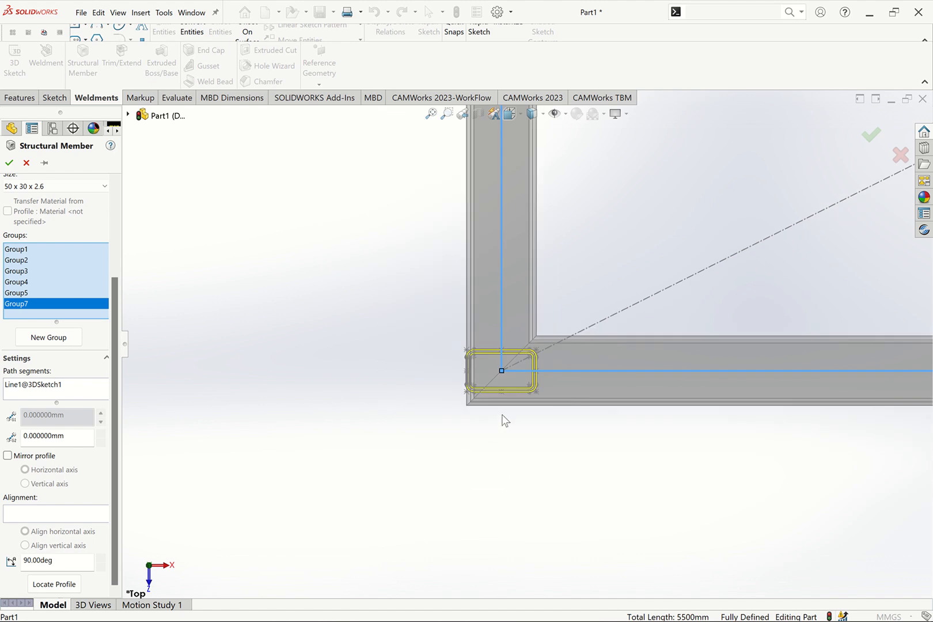
Step: Add a new group on the rear-left leg line and rotate its profile 90 degrees
{"action": "scroll", "coordinate": [502, 414], "scroll_direction": "up", "scroll_amount": 5}
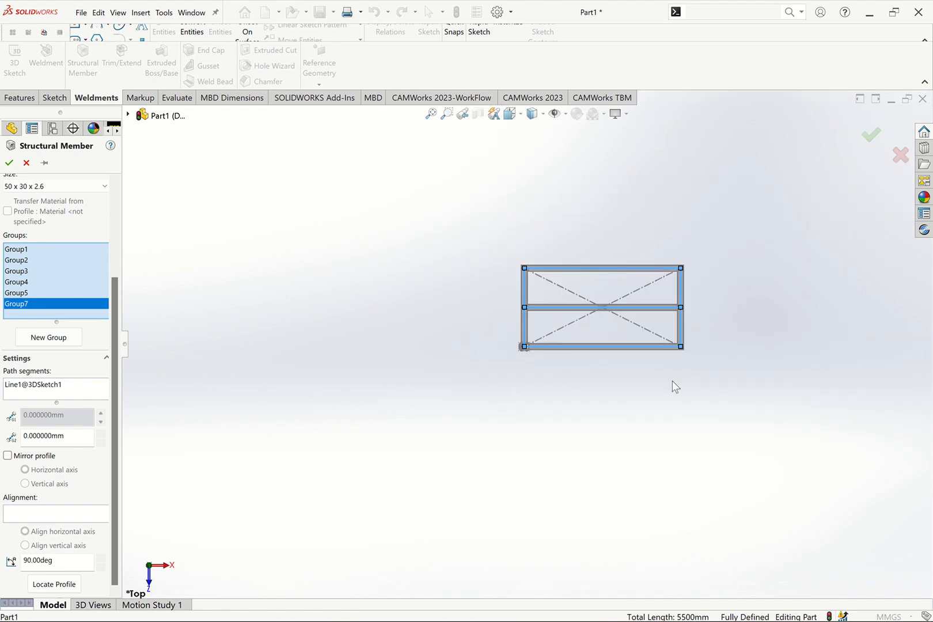
{"action": "scroll", "coordinate": [675, 386], "scroll_direction": "down", "scroll_amount": 3}
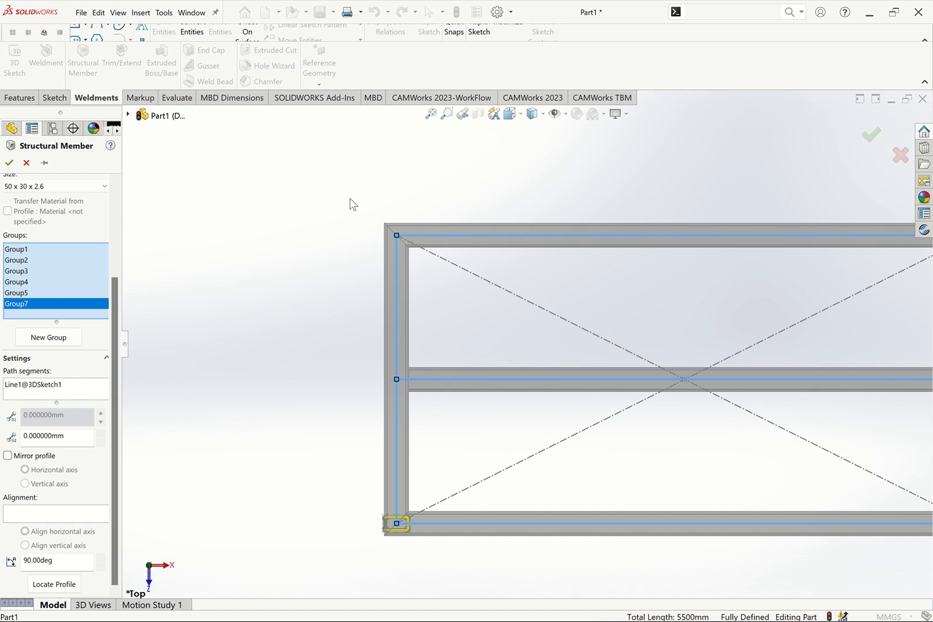
{"action": "key", "text": "ctrl+7"}
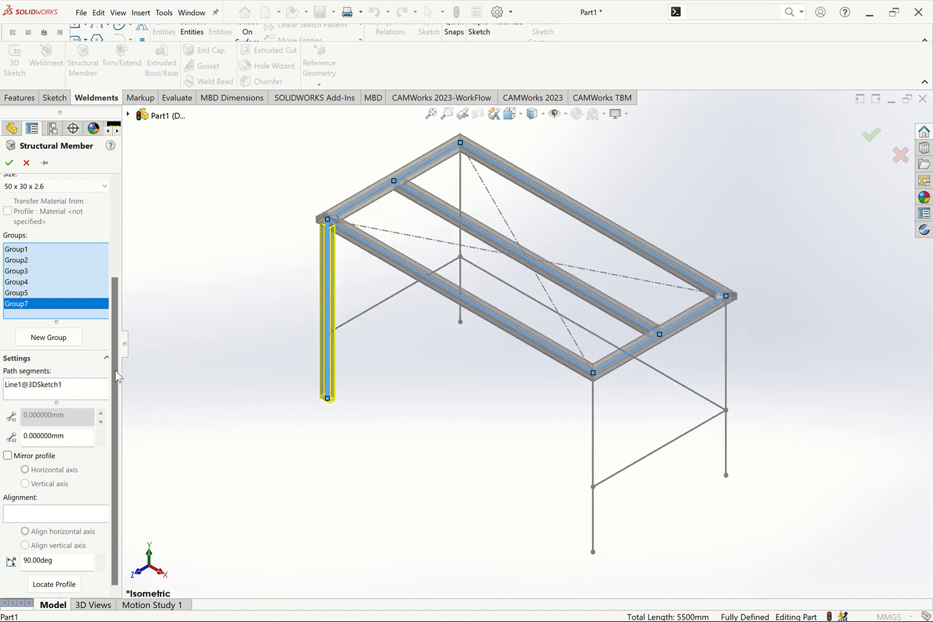
{"action": "left_click", "coordinate": [48, 336]}
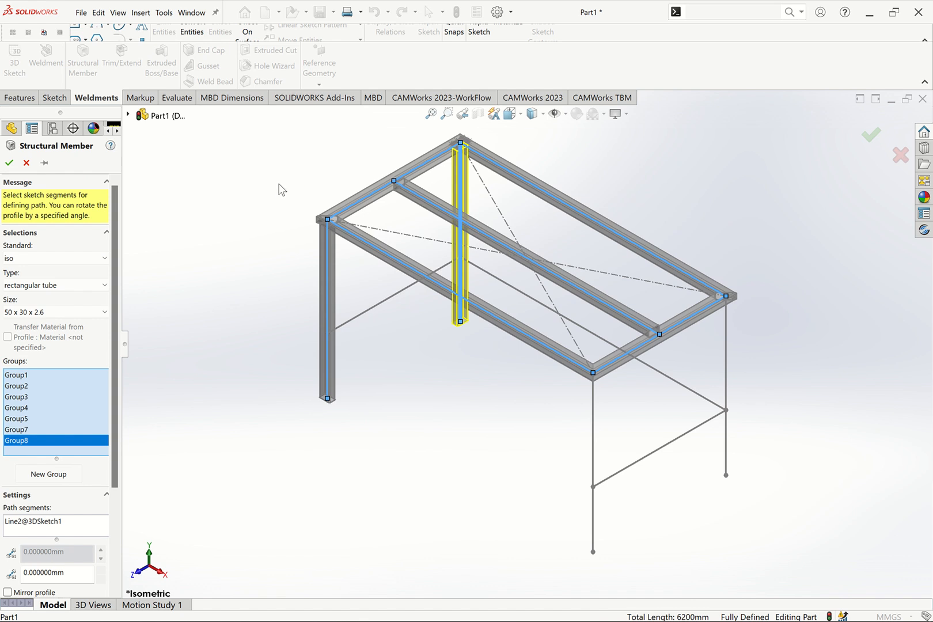
{"action": "key", "text": "ctrl+5"}
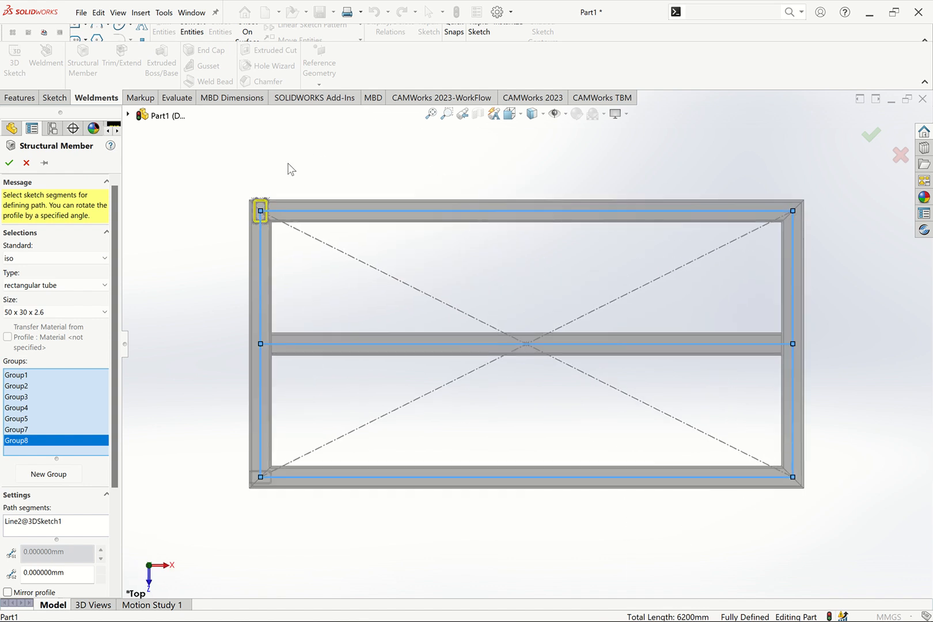
{"action": "scroll", "coordinate": [259, 210], "scroll_direction": "down", "scroll_amount": 5}
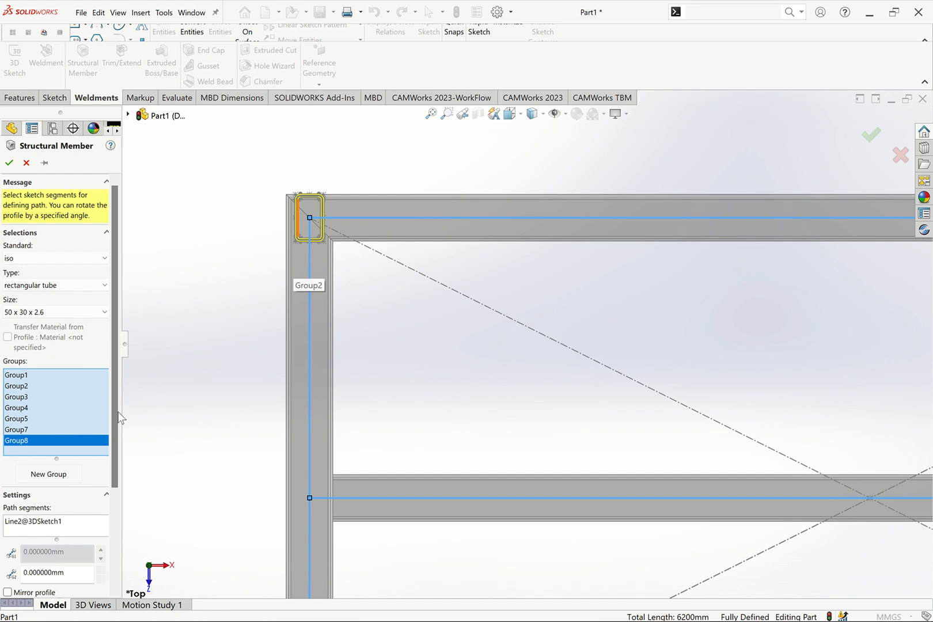
{"action": "scroll", "coordinate": [114, 414], "scroll_direction": "down", "scroll_amount": 3}
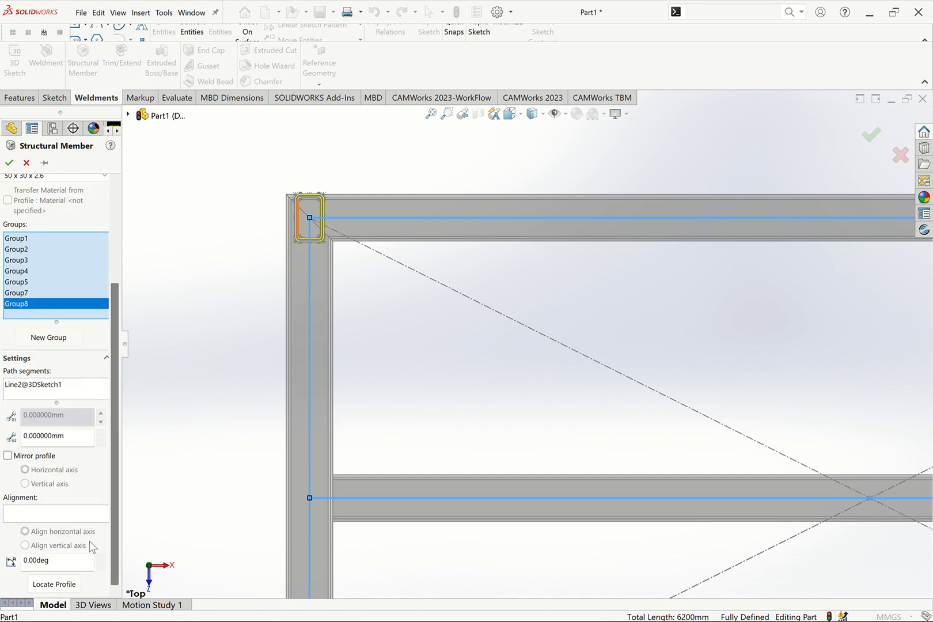
{"action": "left_click", "coordinate": [61, 564]}
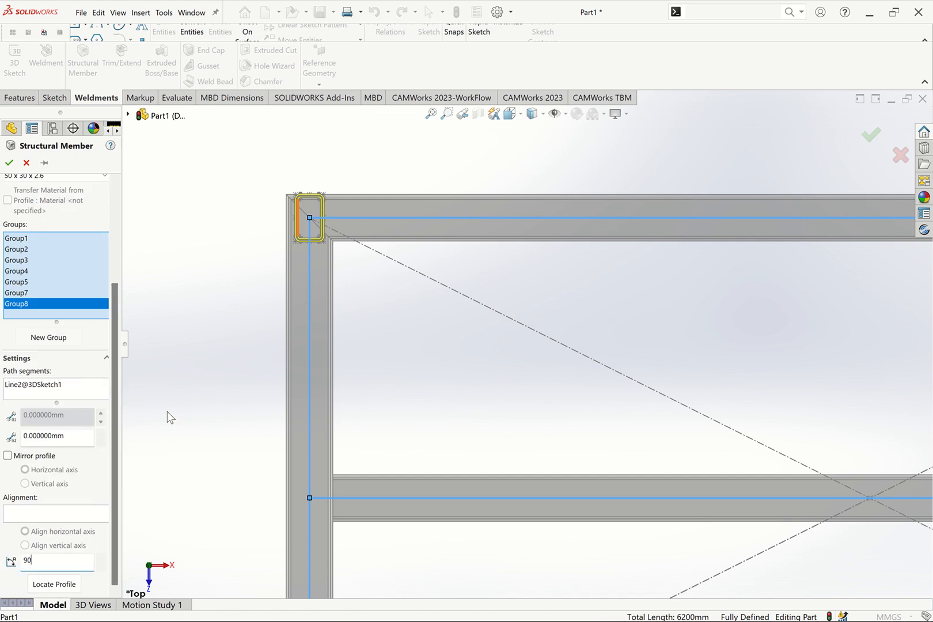
{"action": "key", "text": "Return"}
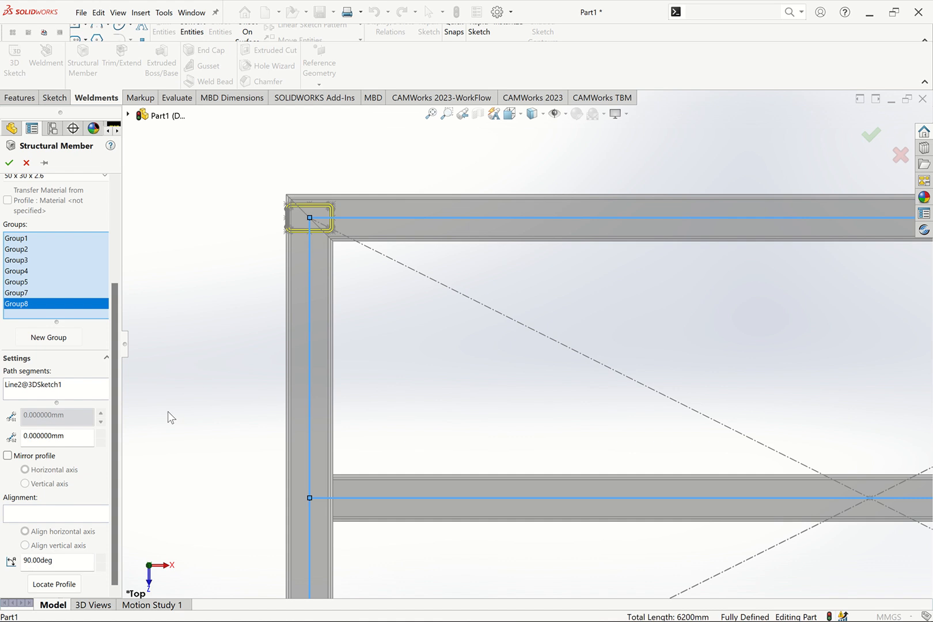
Step: Add one new group for the front-right and rear-right leg lines and rotate their profiles 90 degrees
{"action": "left_click", "coordinate": [431, 113]}
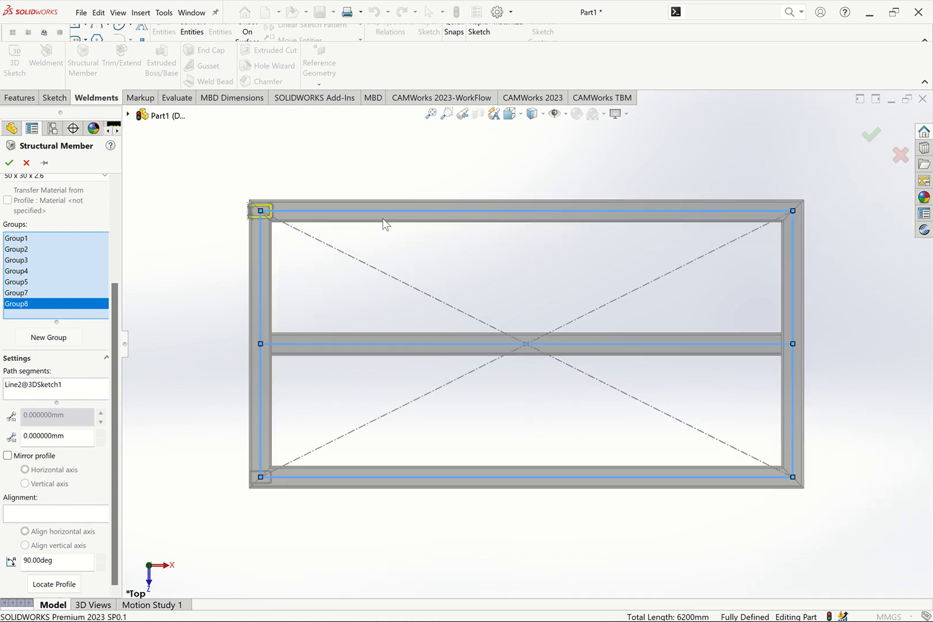
{"action": "key", "text": "ctrl+7"}
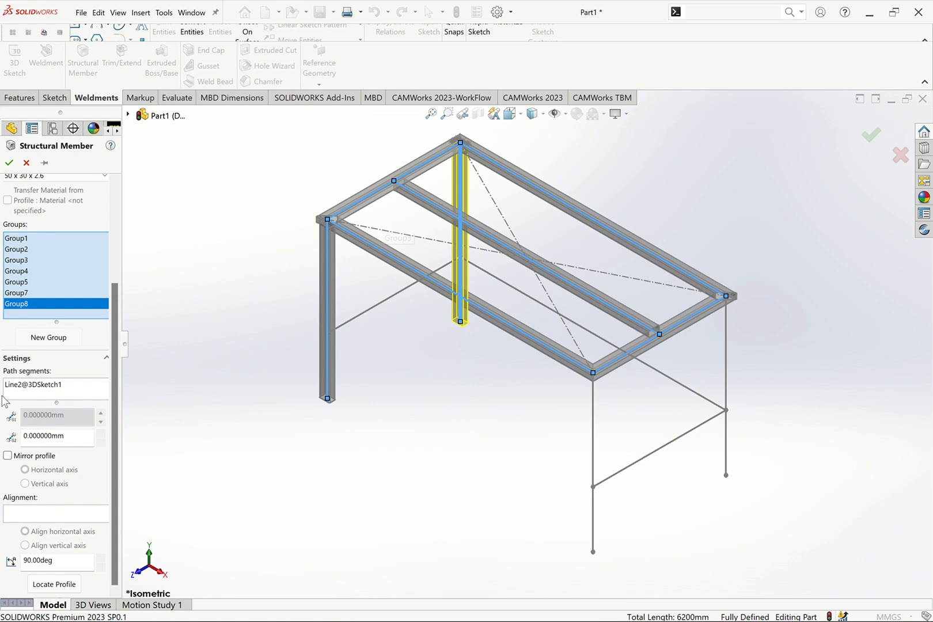
{"action": "left_click", "coordinate": [58, 338]}
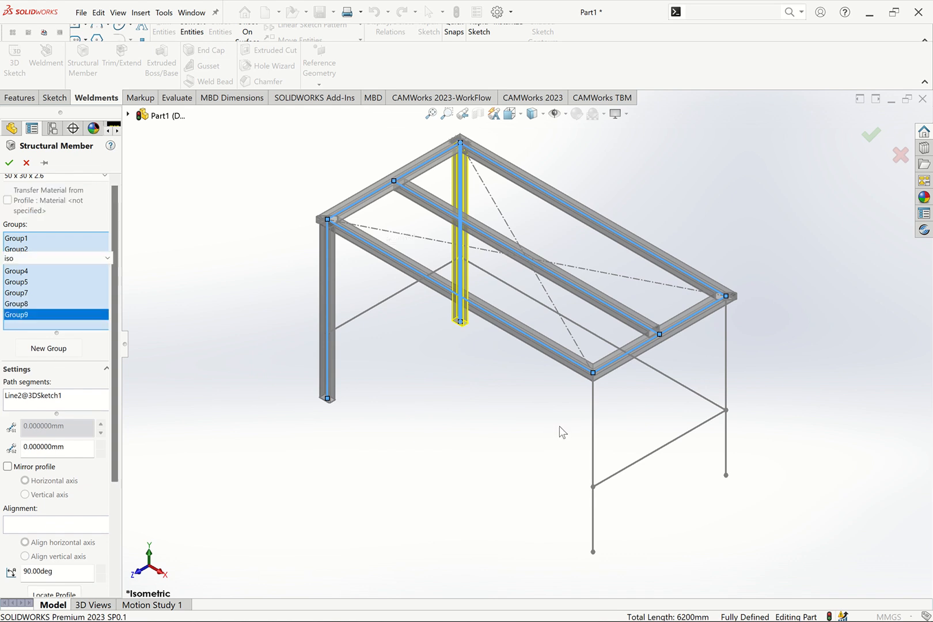
{"action": "left_click", "coordinate": [594, 415]}
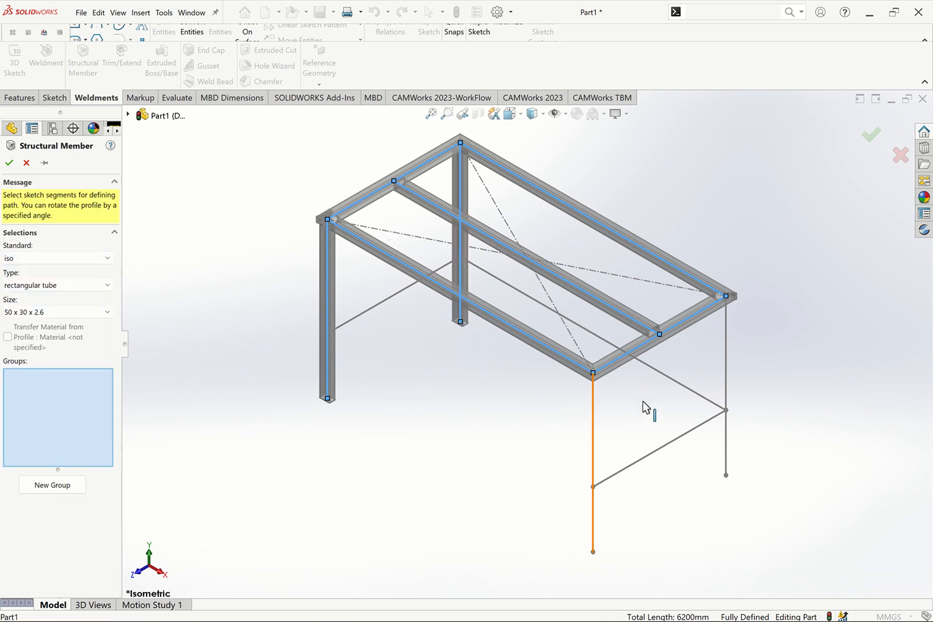
{"action": "left_click", "coordinate": [728, 352]}
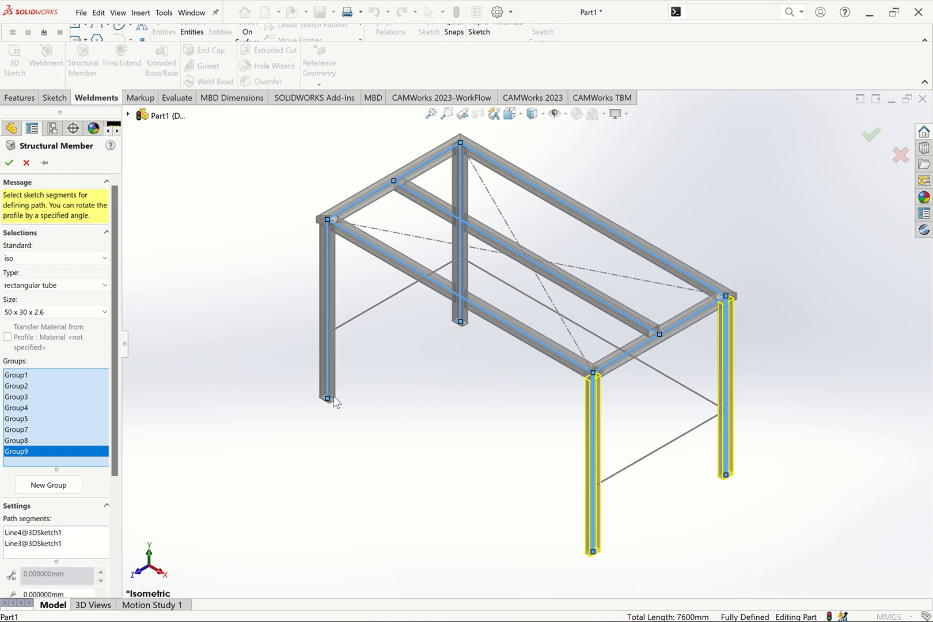
{"action": "key", "text": "ctrl+5"}
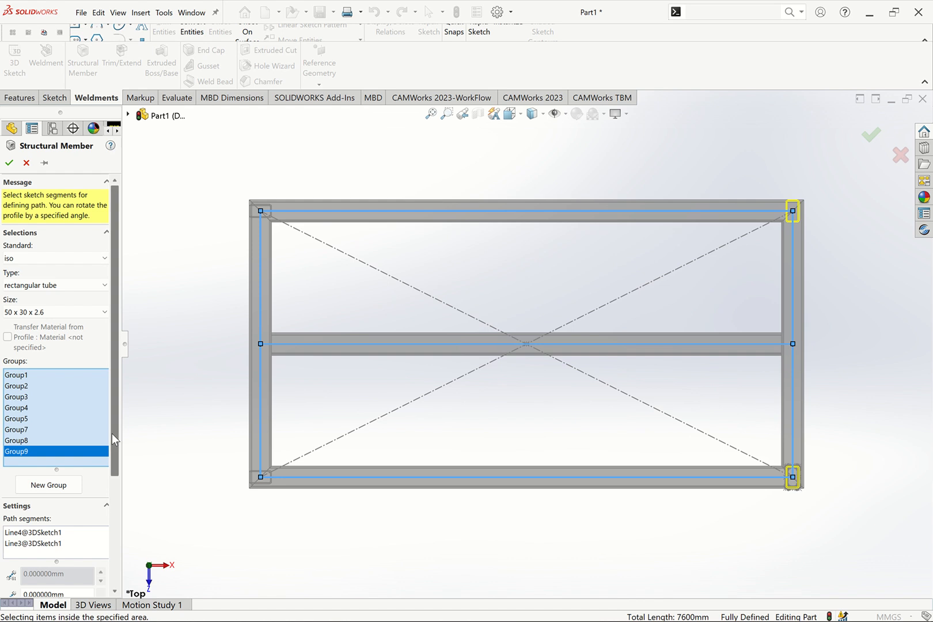
{"action": "scroll", "coordinate": [78, 570], "scroll_direction": "down", "scroll_amount": 3}
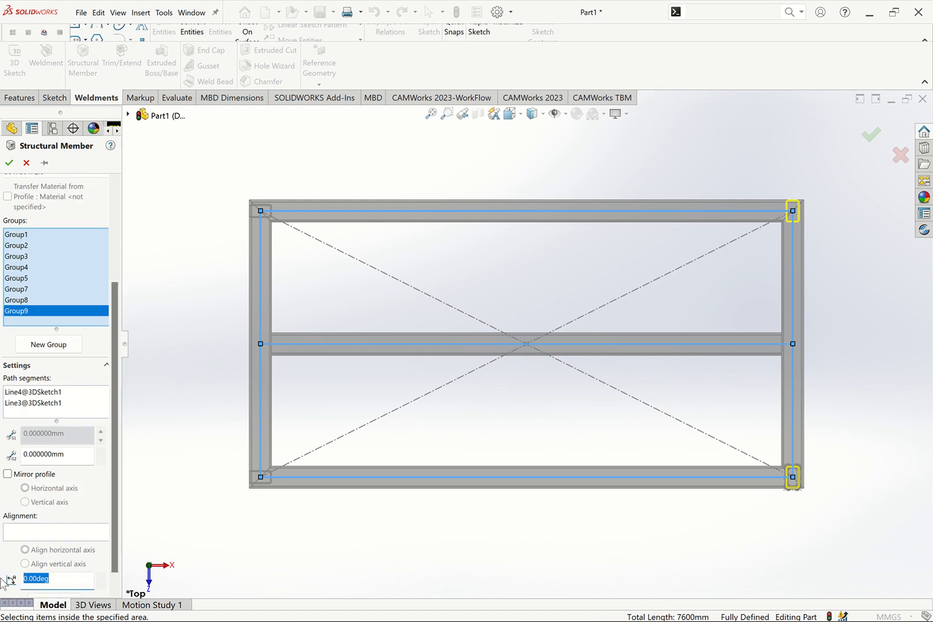
{"action": "key", "text": "Return"}
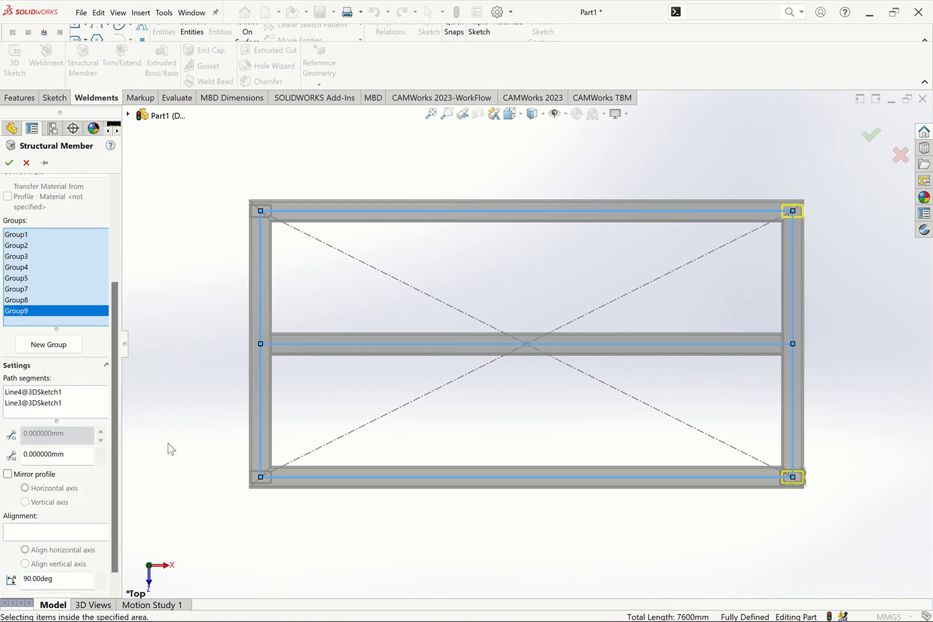
Step: Add a new group on the lower brace line between the two left legs and check its profile orientation from the front
{"action": "key", "text": "ctrl+7"}
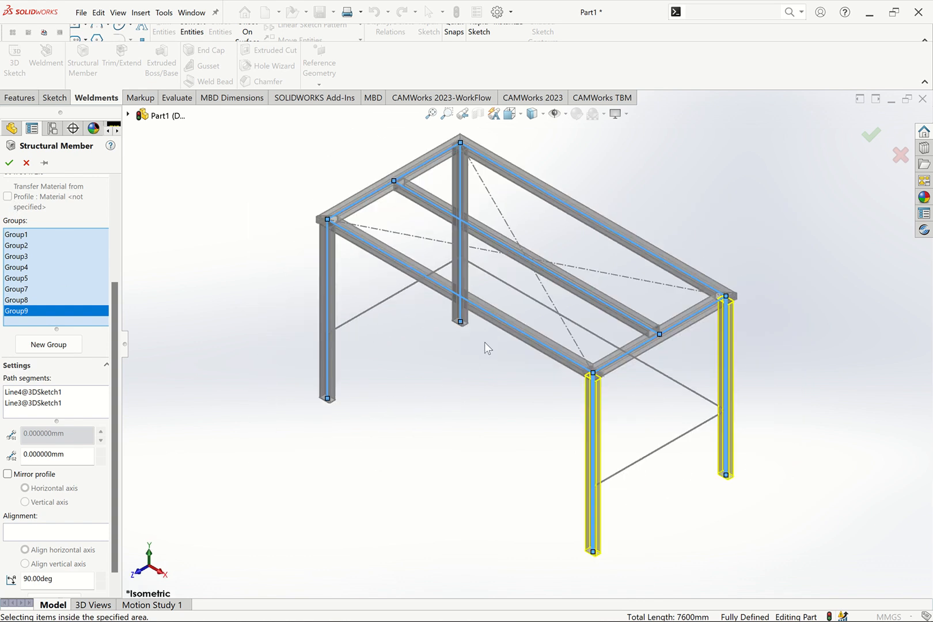
{"action": "scroll", "coordinate": [345, 305], "scroll_direction": "down", "scroll_amount": 5}
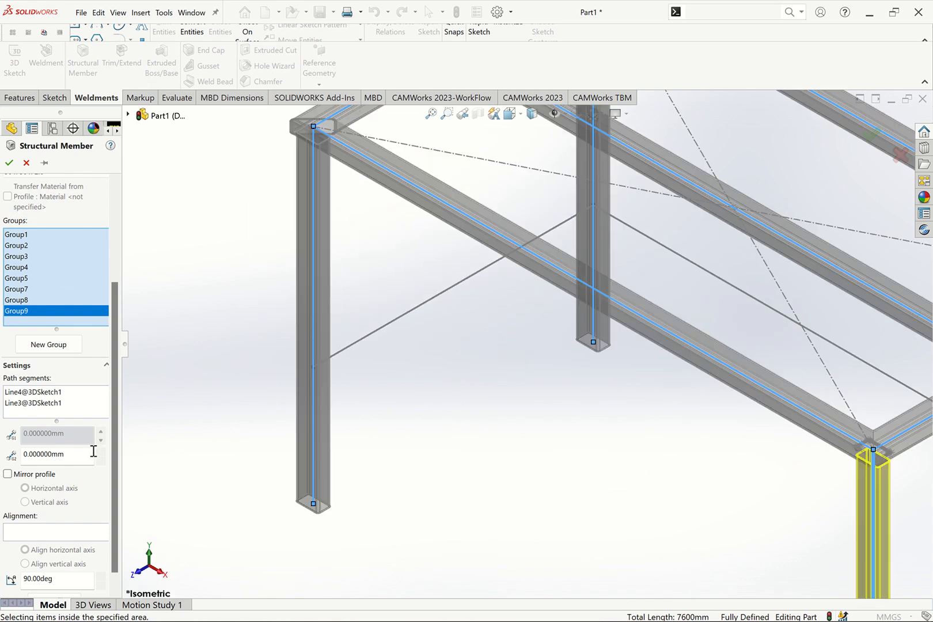
{"action": "left_click", "coordinate": [74, 345]}
{"action": "left_click", "coordinate": [408, 312]}
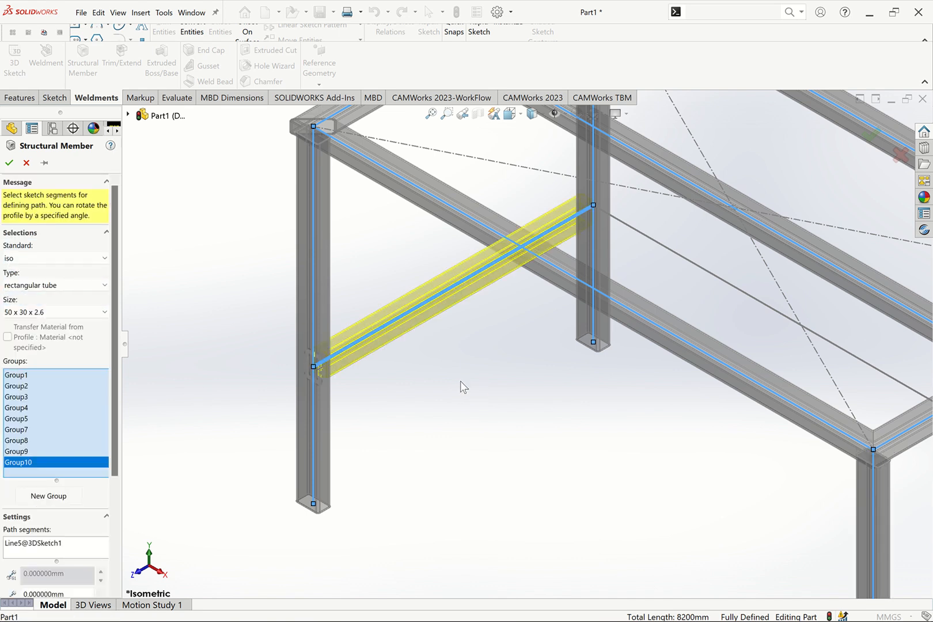
{"action": "key", "text": "ctrl+1"}
{"action": "scroll", "coordinate": [279, 391], "scroll_direction": "down", "scroll_amount": 6}
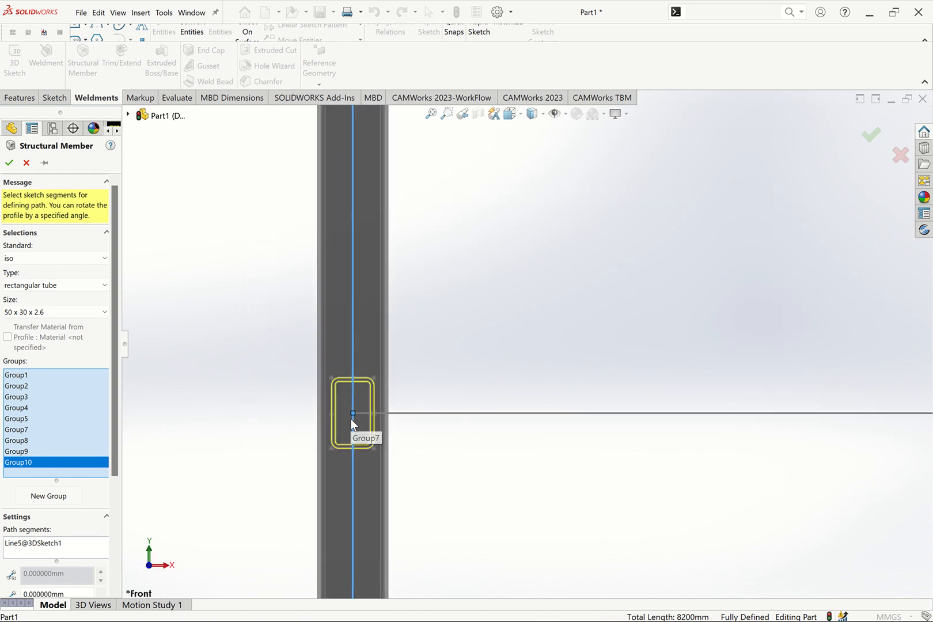
Step: Add a new group on the lower brace line between the two right legs and check its profile orientation from the front
{"action": "key", "text": "ctrl+7"}
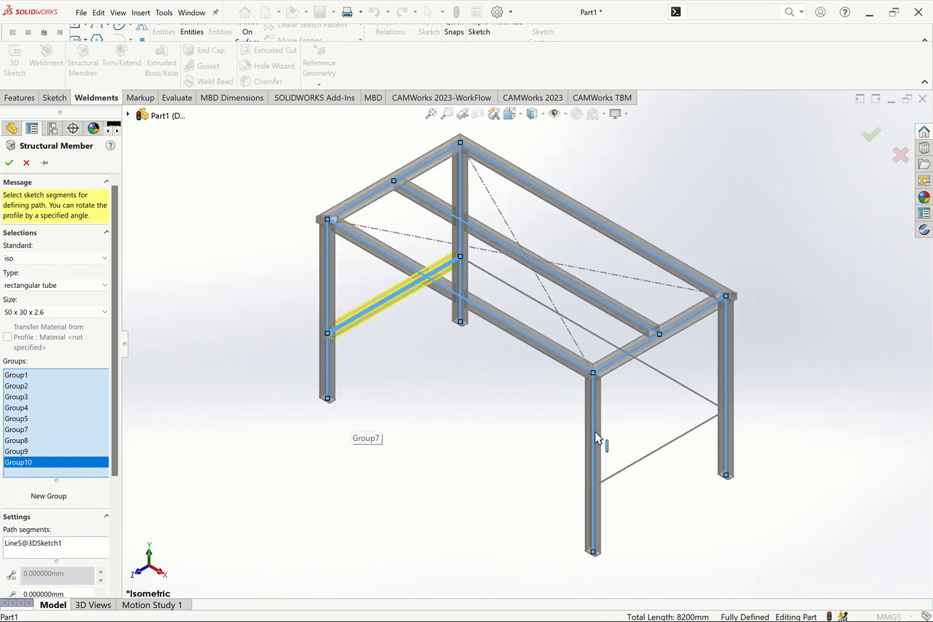
{"action": "left_click", "coordinate": [67, 496]}
{"action": "left_click", "coordinate": [642, 460]}
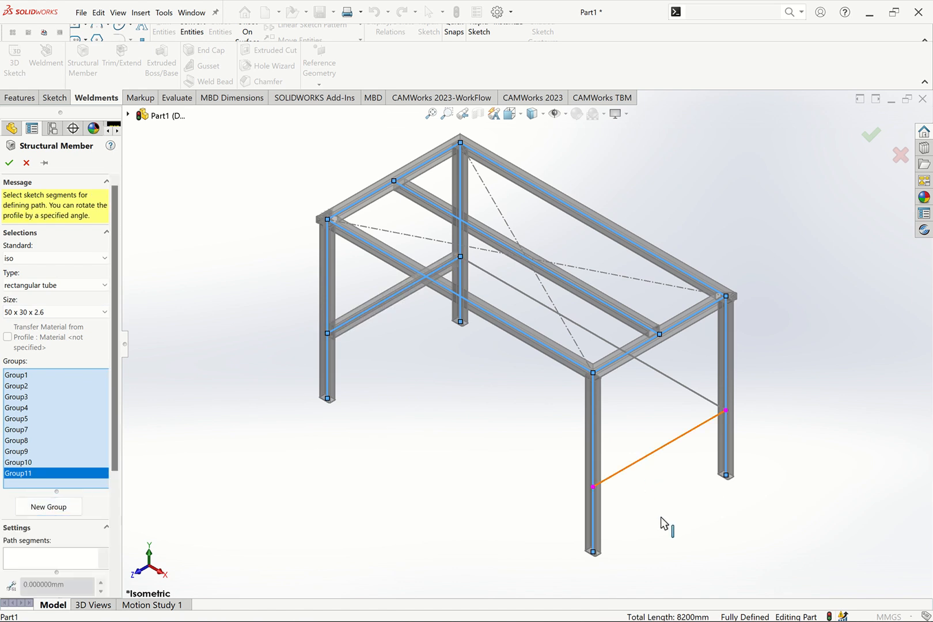
{"action": "key", "text": "ctrl+1"}
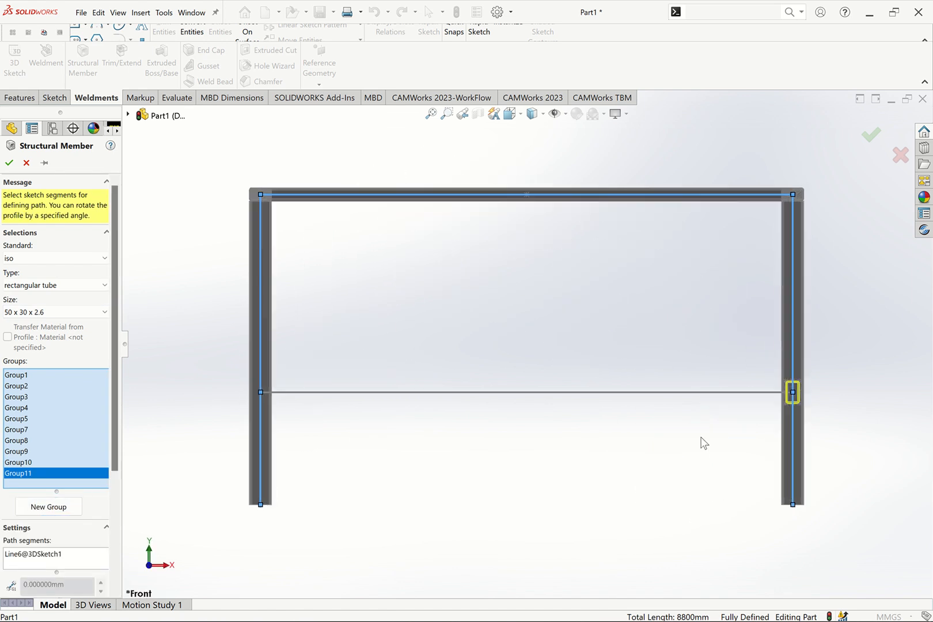
Step: Add a new group on the rear lower brace line, check its profile orientation from the side, and accept the structural member
{"action": "key", "text": "ctrl+7"}
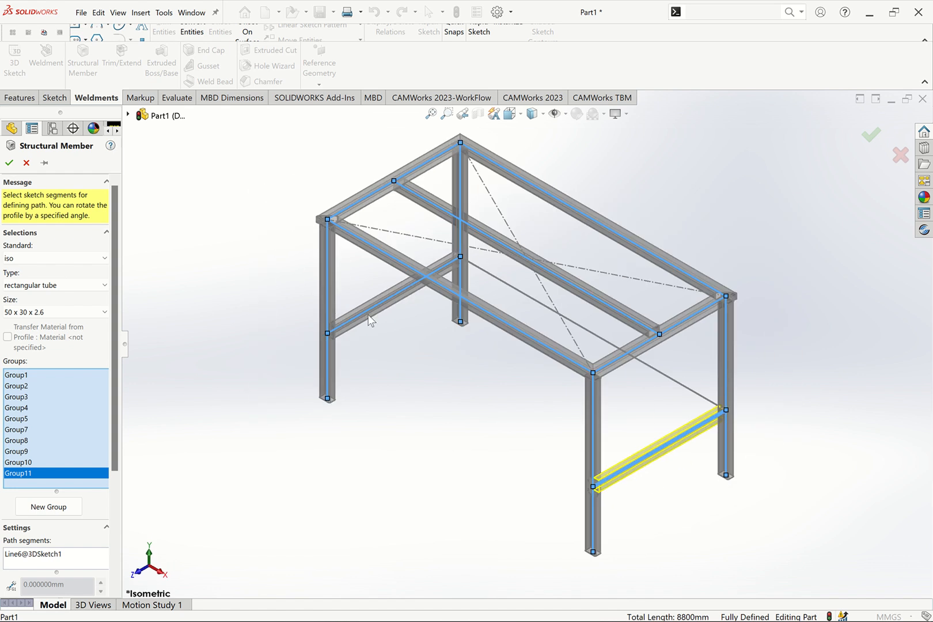
{"action": "left_click", "coordinate": [57, 505]}
{"action": "left_click", "coordinate": [710, 400]}
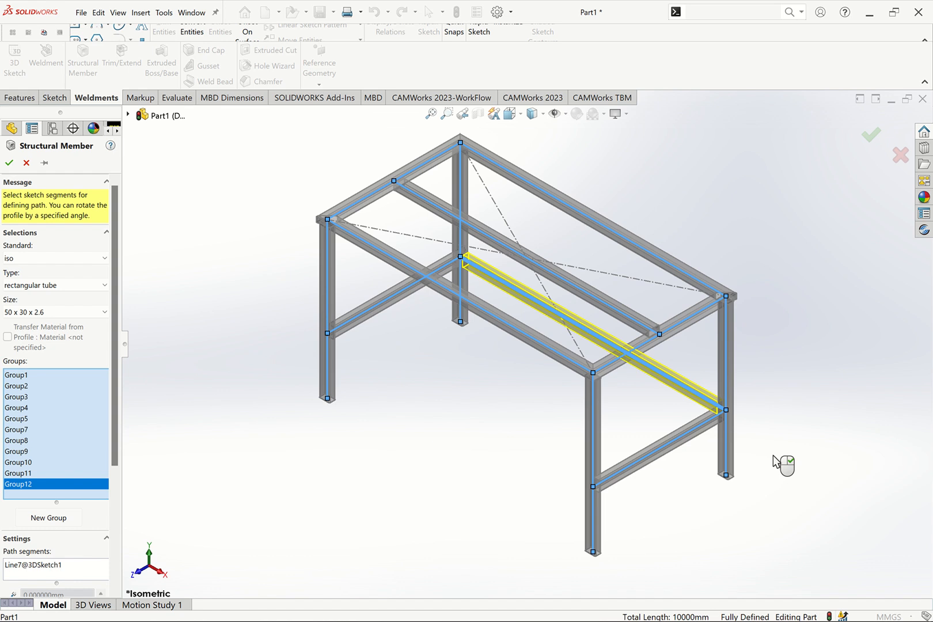
{"action": "key", "text": "ctrl+2"}
{"action": "key", "text": "ctrl+3"}
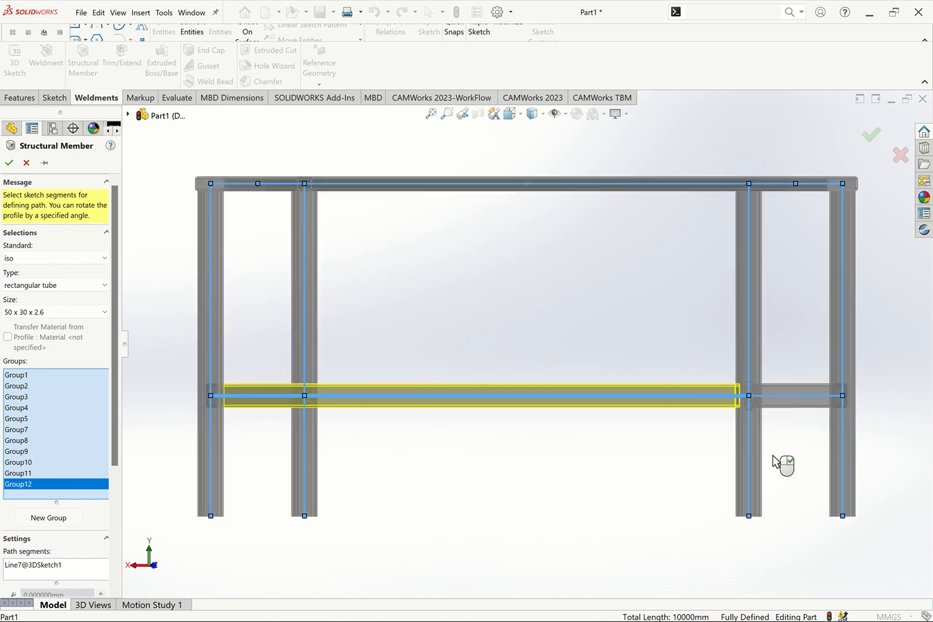
{"action": "scroll", "coordinate": [403, 400], "scroll_direction": "down", "scroll_amount": 5}
{"action": "scroll", "coordinate": [457, 408], "scroll_direction": "down", "scroll_amount": 2}
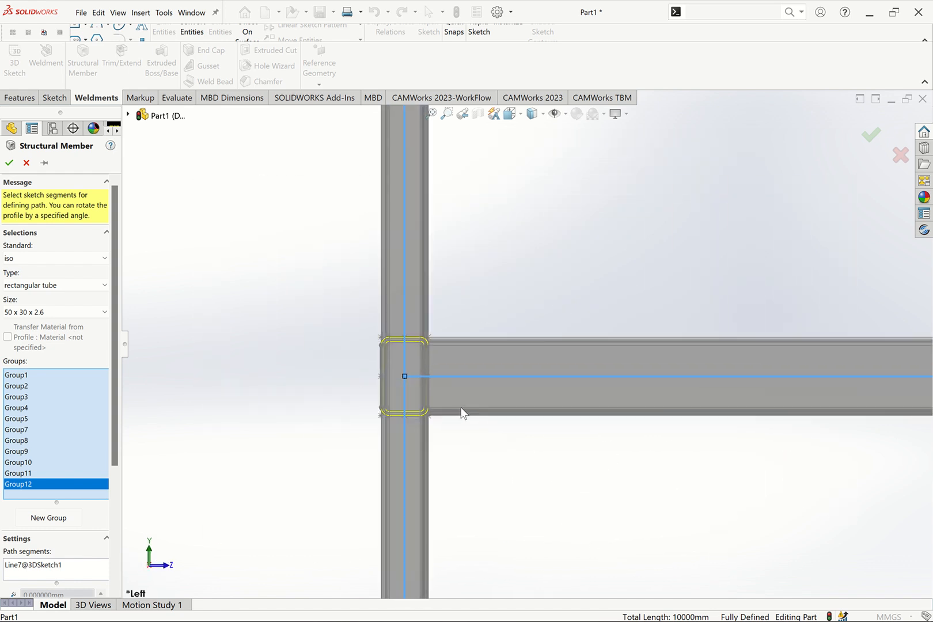
{"action": "key", "text": "ctrl+7"}
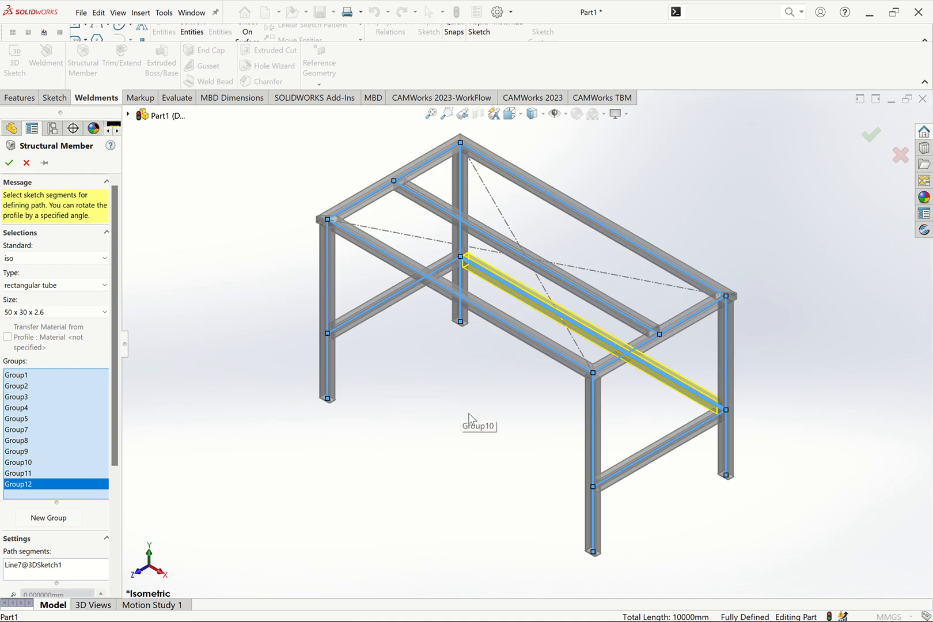
{"action": "left_click", "coordinate": [9, 163]}
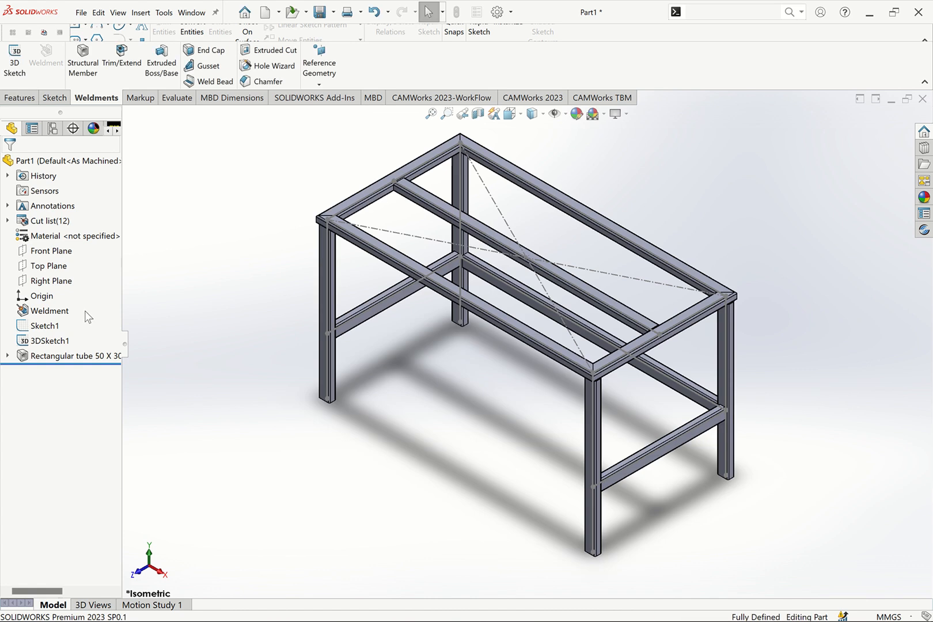
Step: Expand the rectangular tube feature in the tree and hide 3DSketch1 and Sketch1
{"action": "left_click", "coordinate": [7, 355]}
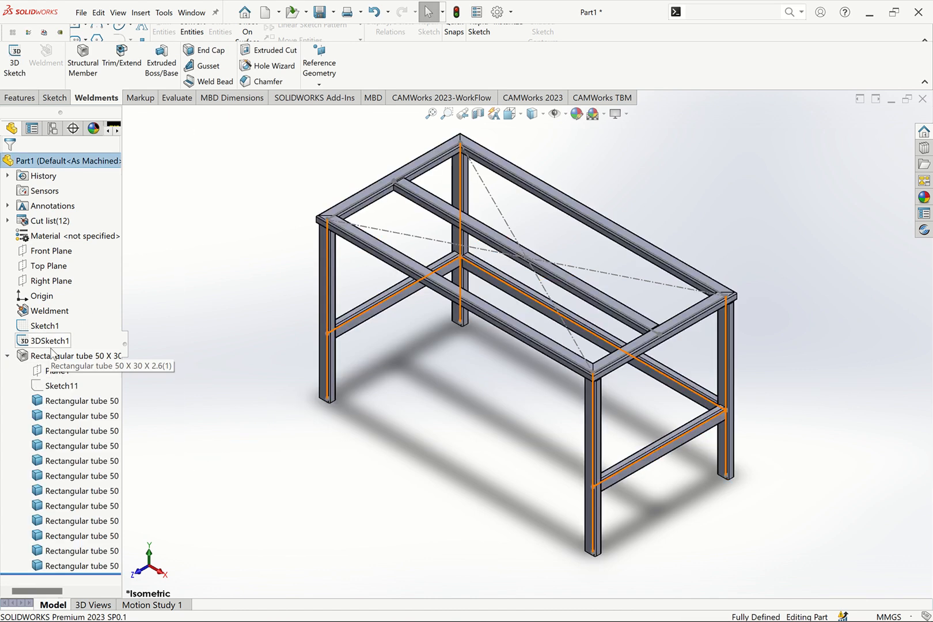
{"action": "left_click", "coordinate": [63, 342]}
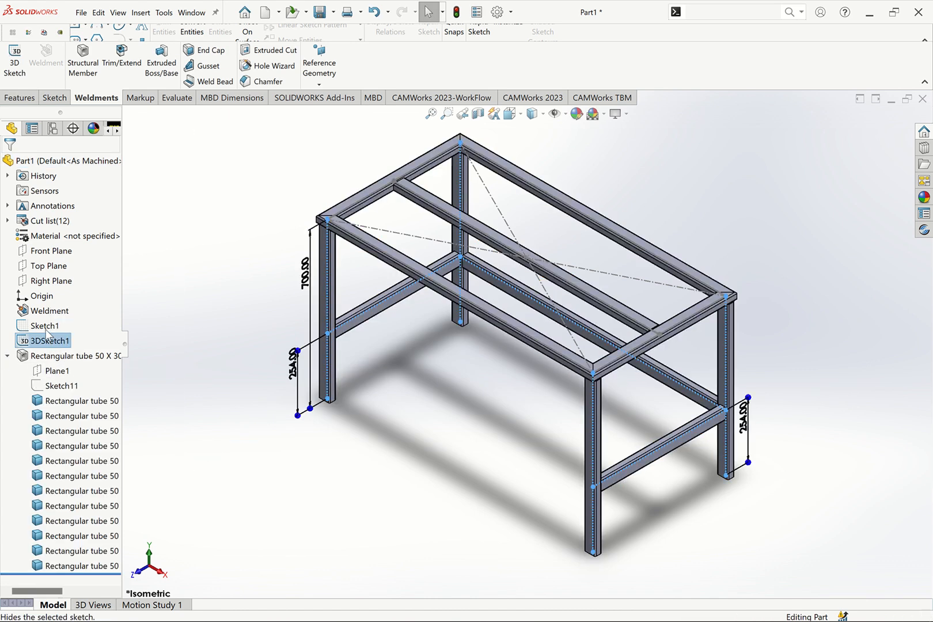
{"action": "left_click", "coordinate": [49, 326]}
{"action": "left_click", "coordinate": [55, 314]}
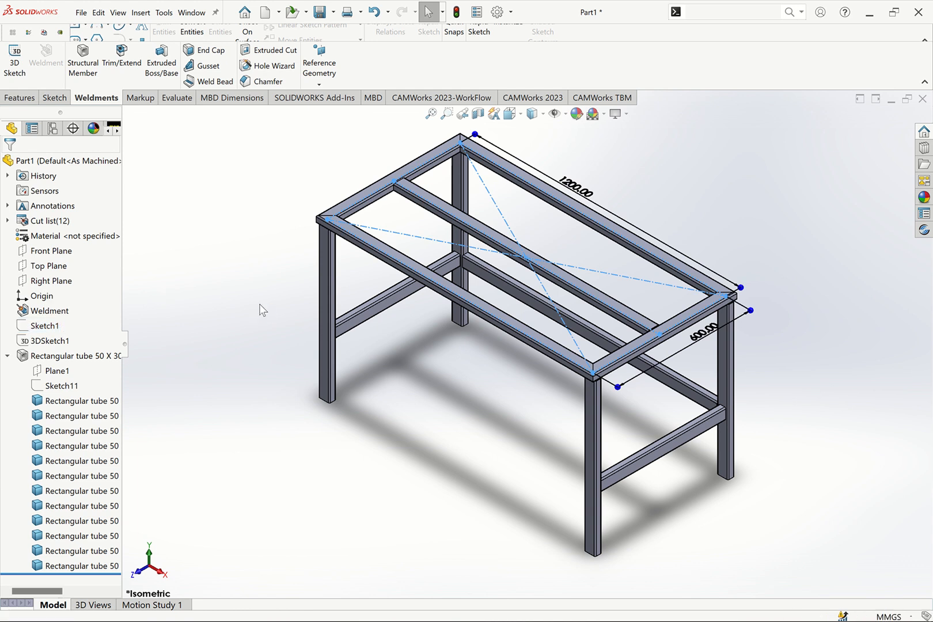
{"action": "scroll", "coordinate": [422, 184], "scroll_direction": "down", "scroll_amount": 3}
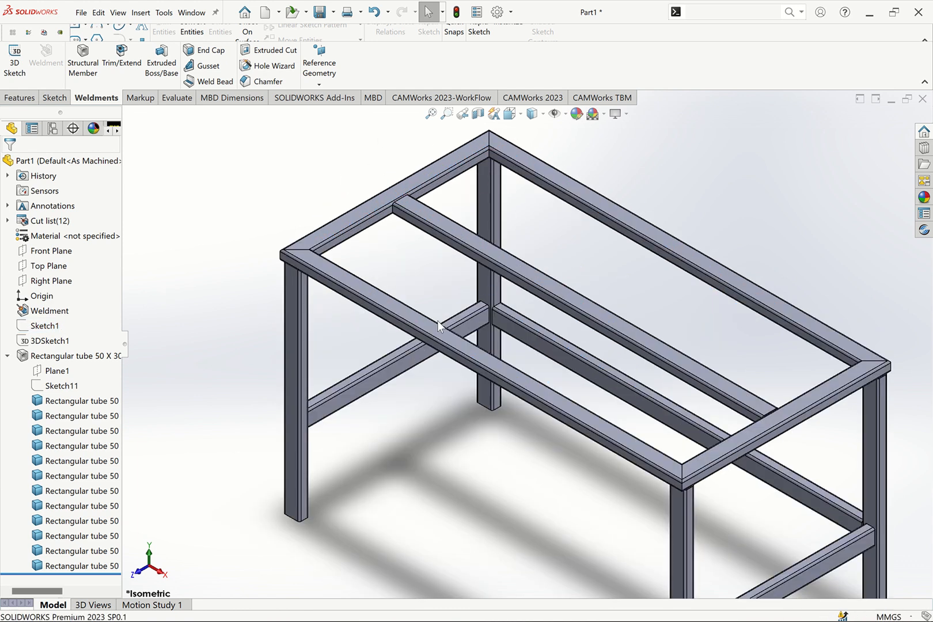
{"action": "scroll", "coordinate": [543, 291], "scroll_direction": "down", "scroll_amount": 2}
{"action": "scroll", "coordinate": [536, 289], "scroll_direction": "down", "scroll_amount": 2}
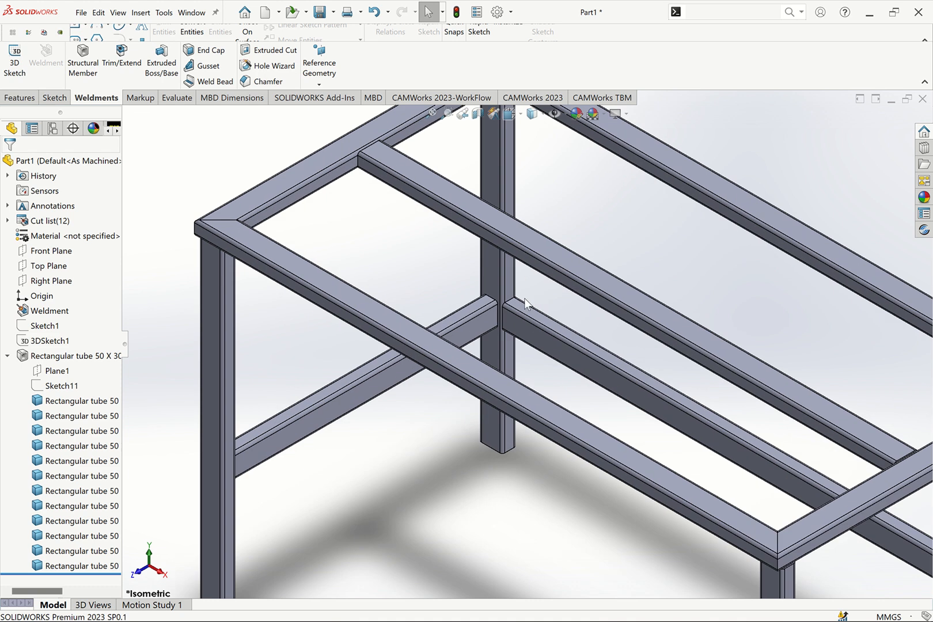
Step: Examine how the lower braces meet the rear left leg and compare their top faces
{"action": "scroll", "coordinate": [524, 298], "scroll_direction": "down", "scroll_amount": 2}
{"action": "scroll", "coordinate": [507, 310], "scroll_direction": "down", "scroll_amount": 2}
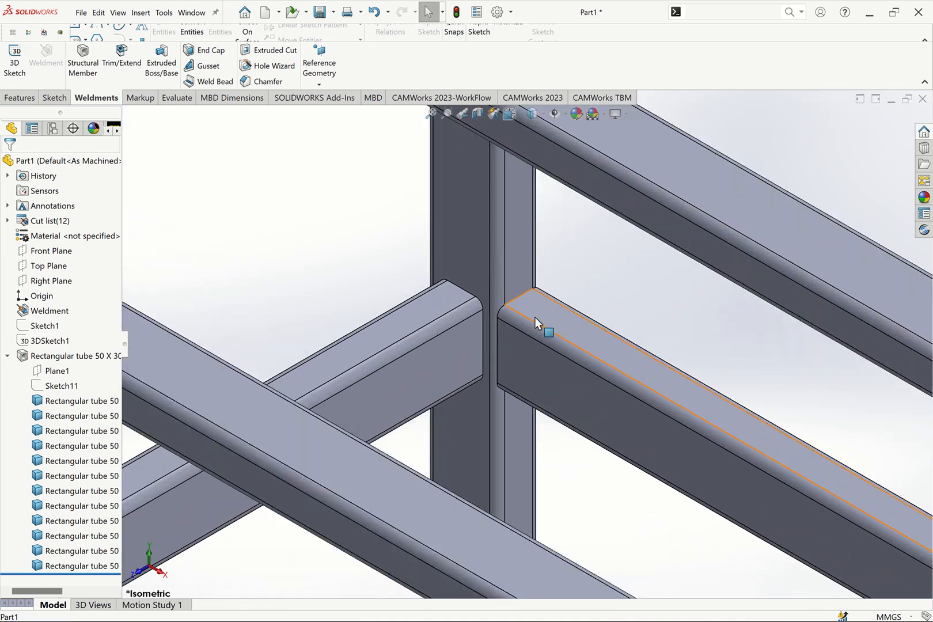
{"action": "left_click", "coordinate": [535, 318]}
{"action": "left_click", "coordinate": [418, 322]}
{"action": "scroll", "coordinate": [478, 316], "scroll_direction": "up", "scroll_amount": 4}
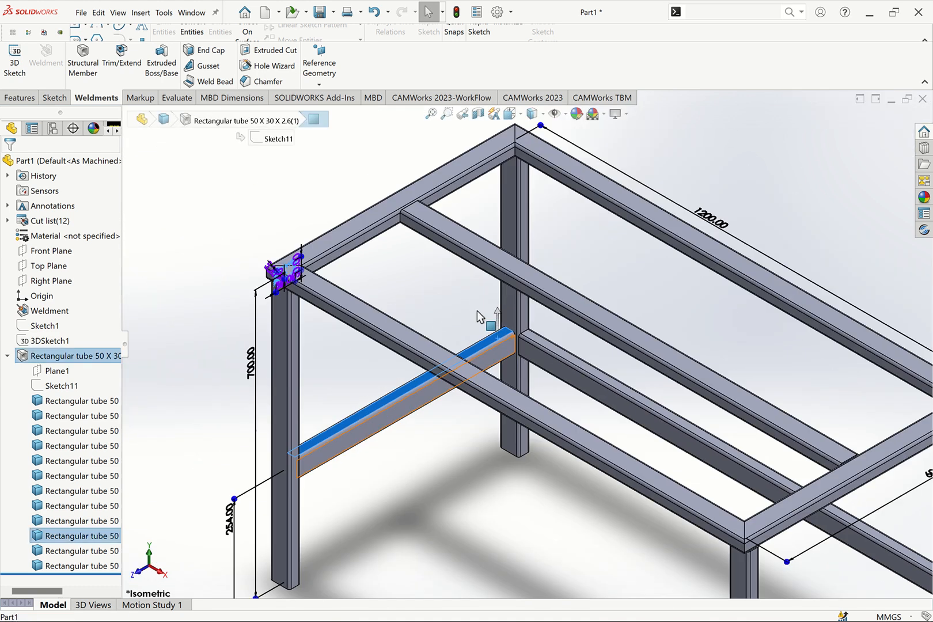
{"action": "scroll", "coordinate": [477, 310], "scroll_direction": "up", "scroll_amount": 4}
{"action": "left_click", "coordinate": [360, 274]}
{"action": "scroll", "coordinate": [569, 311], "scroll_direction": "down", "scroll_amount": 1}
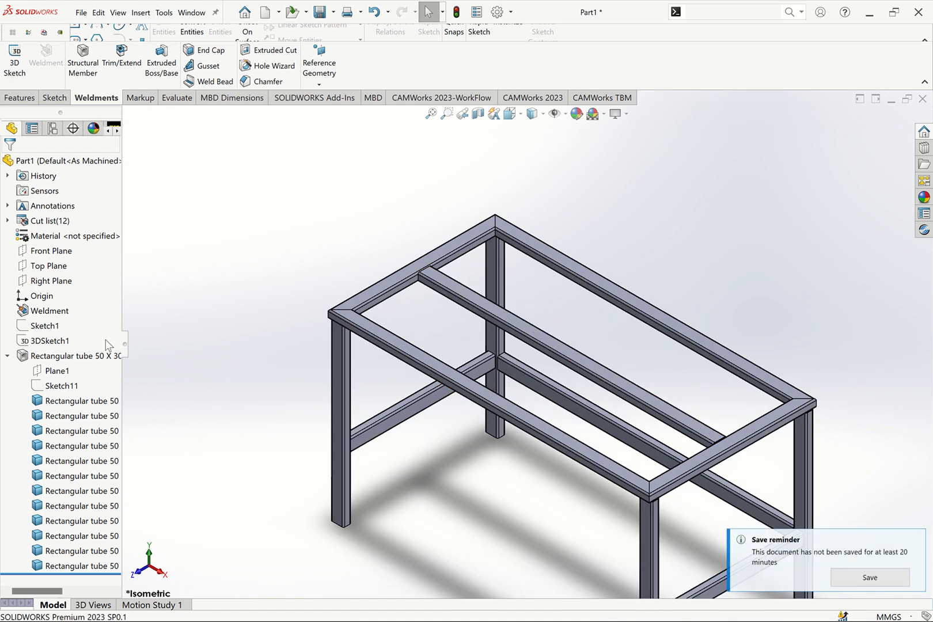
Step: Open Sketch1, the tabletop rectangle, for editing
{"action": "left_click", "coordinate": [46, 326]}
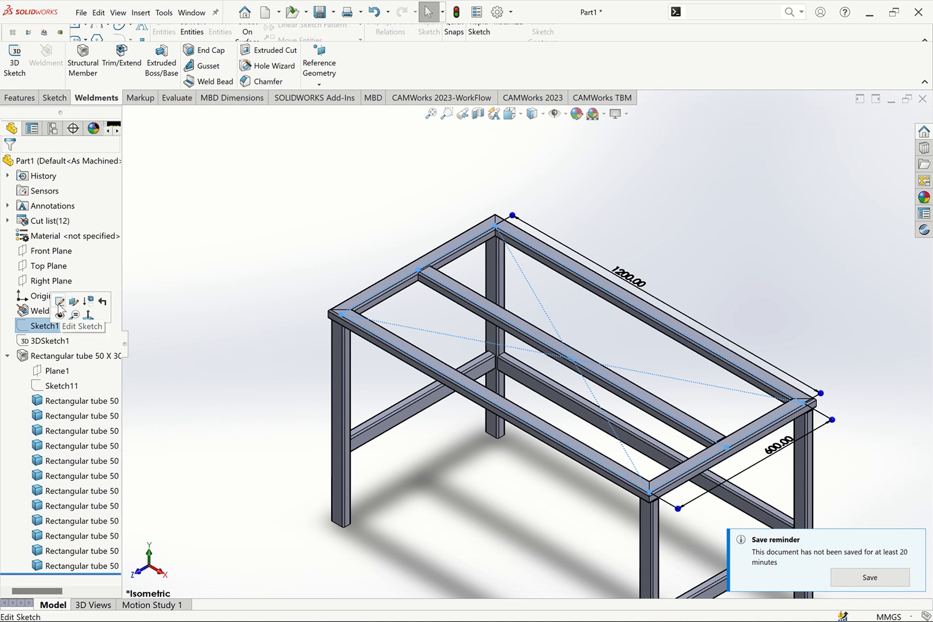
{"action": "left_click", "coordinate": [58, 301]}
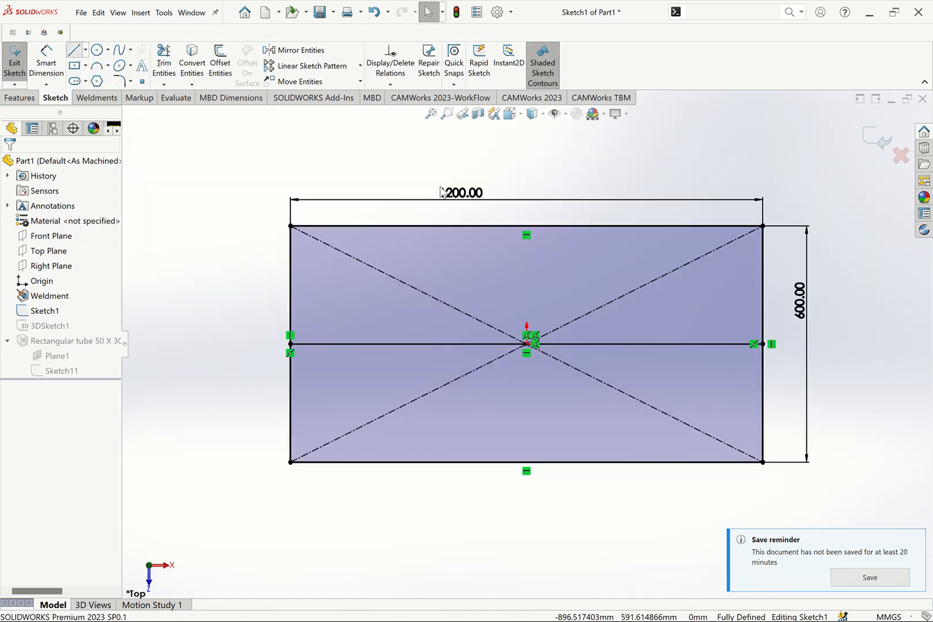
{"action": "key", "text": "l"}
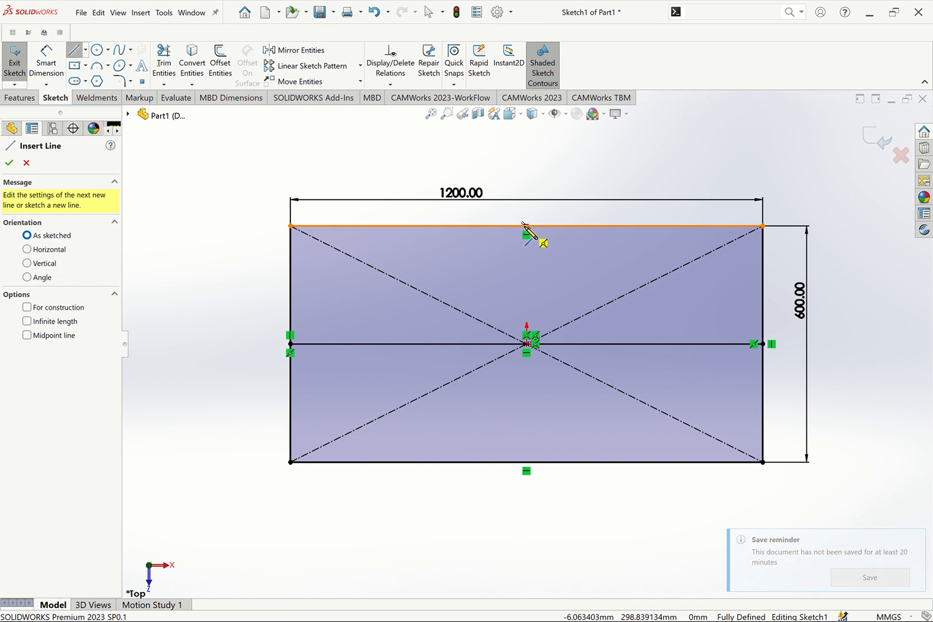
{"action": "left_click", "coordinate": [526, 226]}
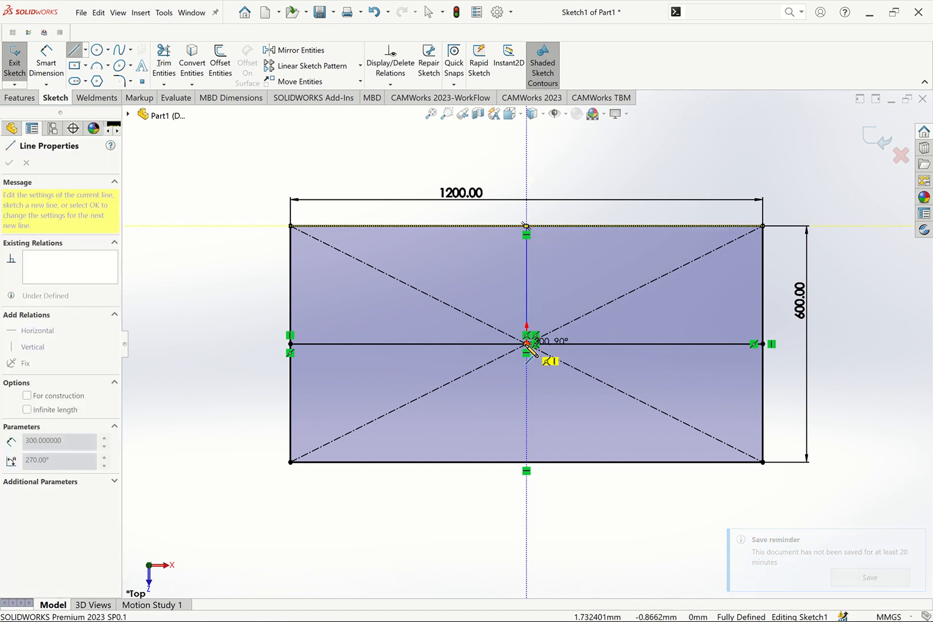
{"action": "left_click", "coordinate": [75, 56]}
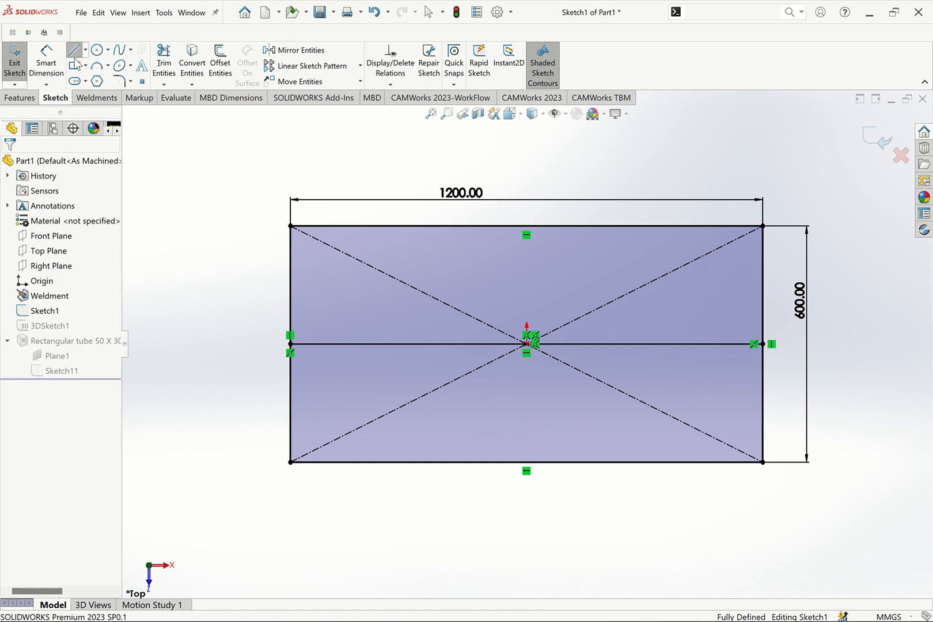
Step: Sketch two 300 mm vertical lines, from the upper edge to the centre line near the left and from the centre line to the lower edge near the right
{"action": "left_click", "coordinate": [75, 56]}
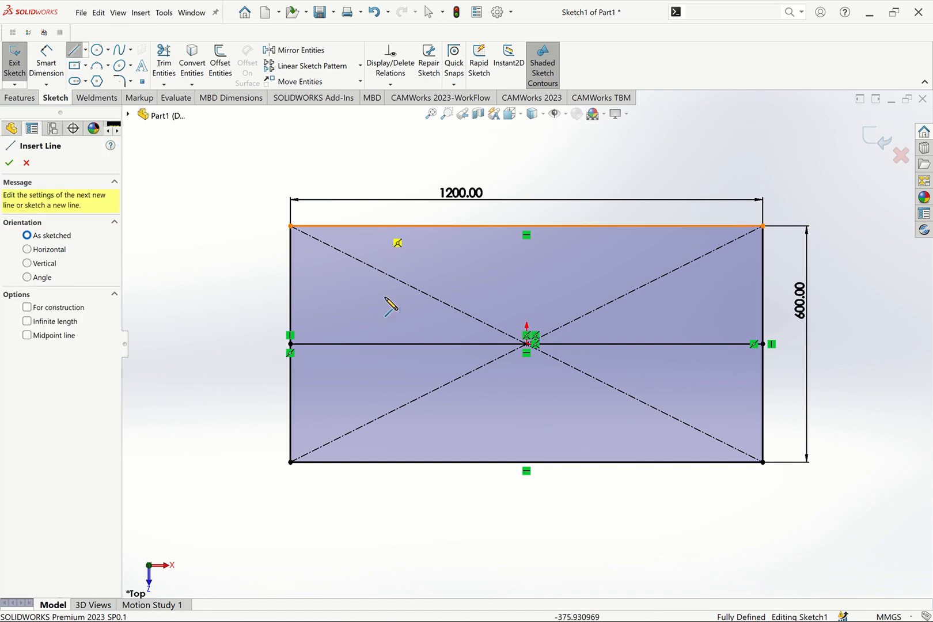
{"action": "left_click", "coordinate": [379, 226]}
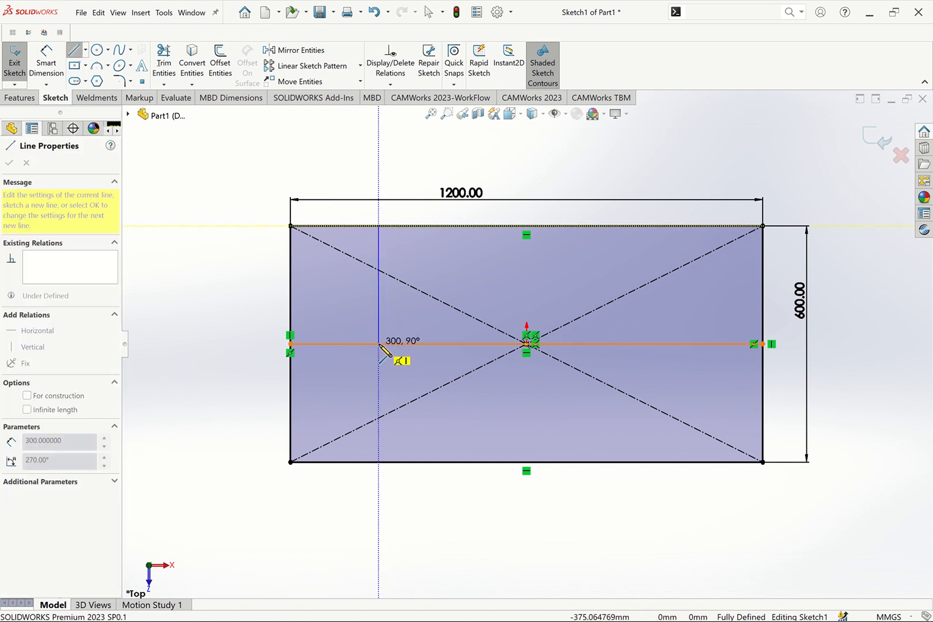
{"action": "double_click", "coordinate": [378, 344]}
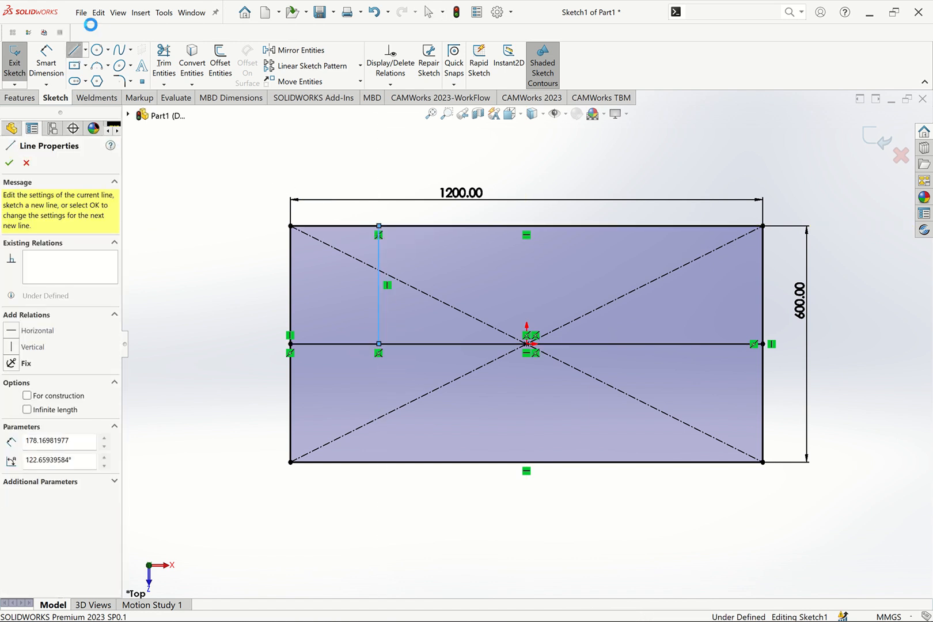
{"action": "left_click", "coordinate": [618, 344]}
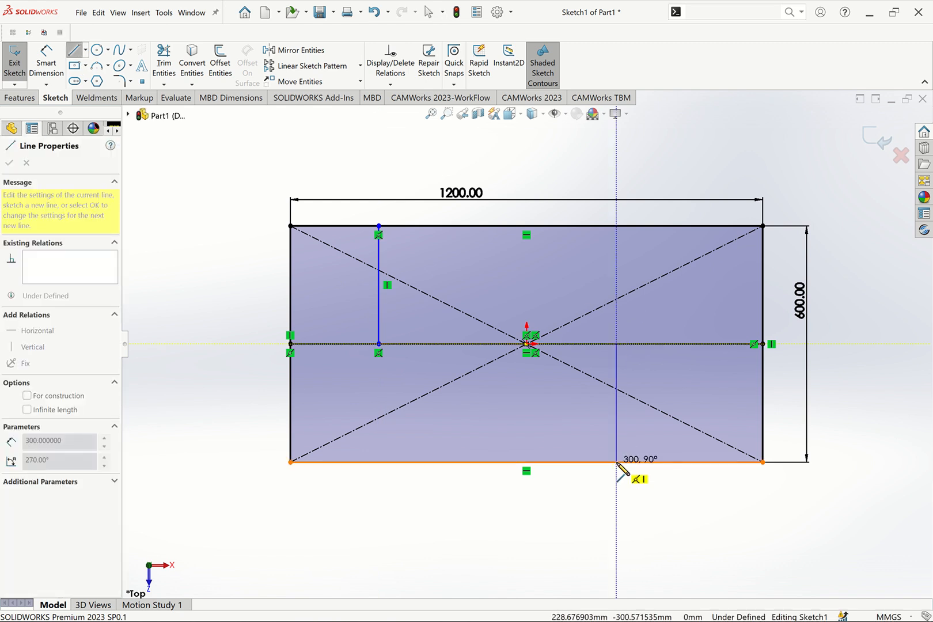
{"action": "double_click", "coordinate": [617, 463]}
{"action": "key", "text": "Escape"}
Step: Dimension the upper vertical line 254 mm from the rectangle's left edge
{"action": "left_click", "coordinate": [46, 66]}
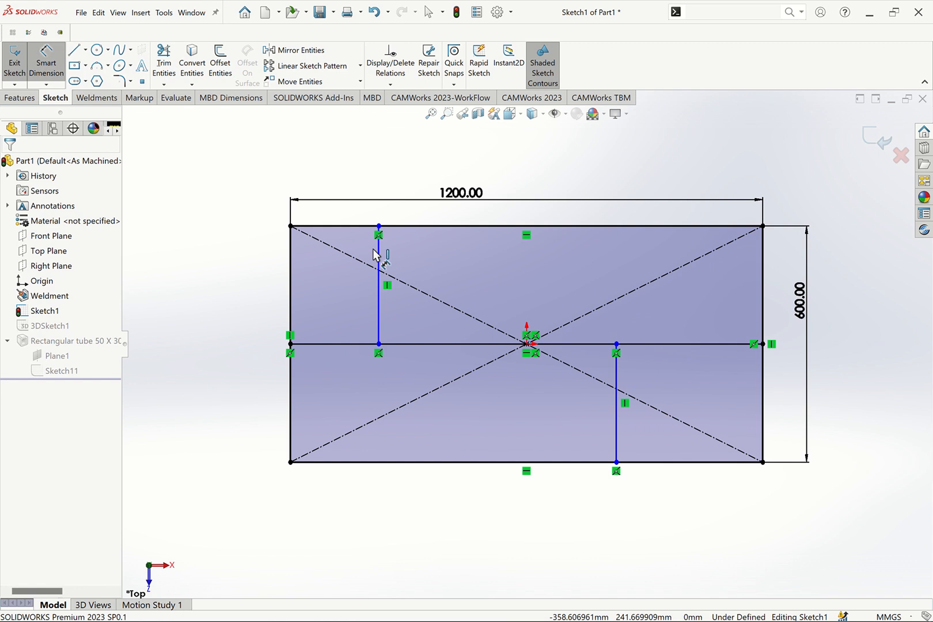
{"action": "left_click", "coordinate": [291, 285]}
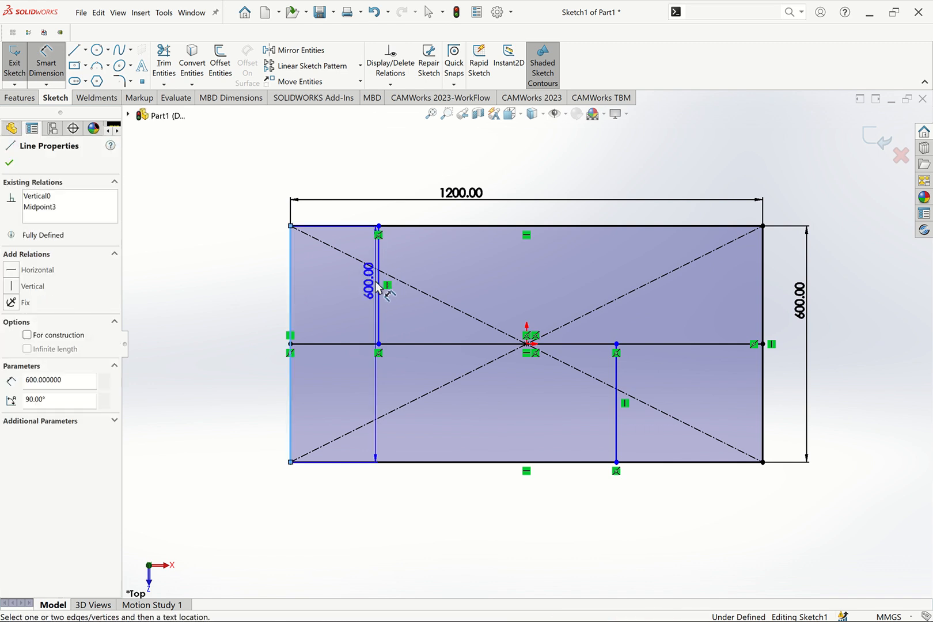
{"action": "left_click", "coordinate": [378, 287]}
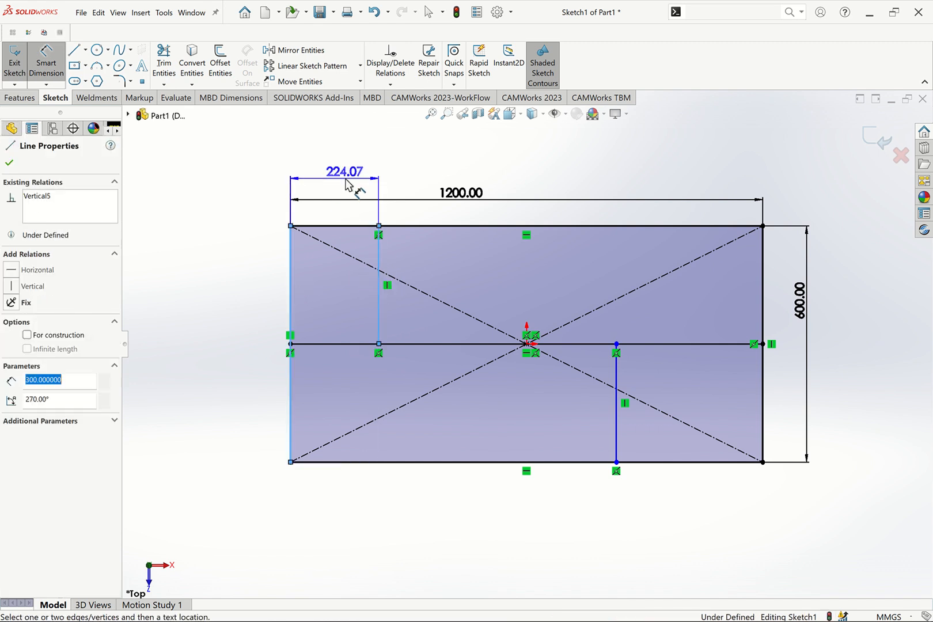
{"action": "left_click", "coordinate": [346, 184]}
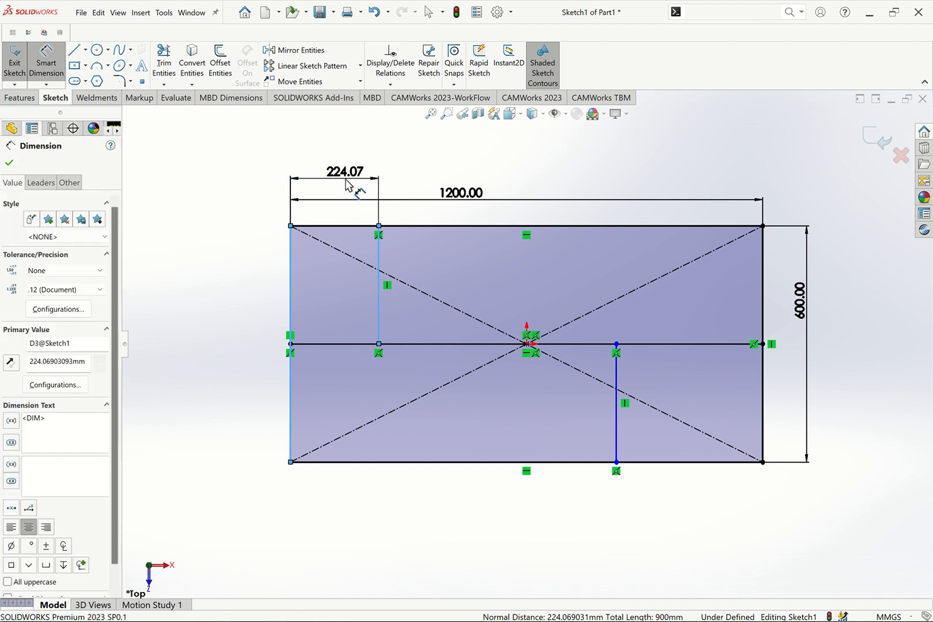
{"action": "type", "text": "250"}
{"action": "key", "text": "Return"}
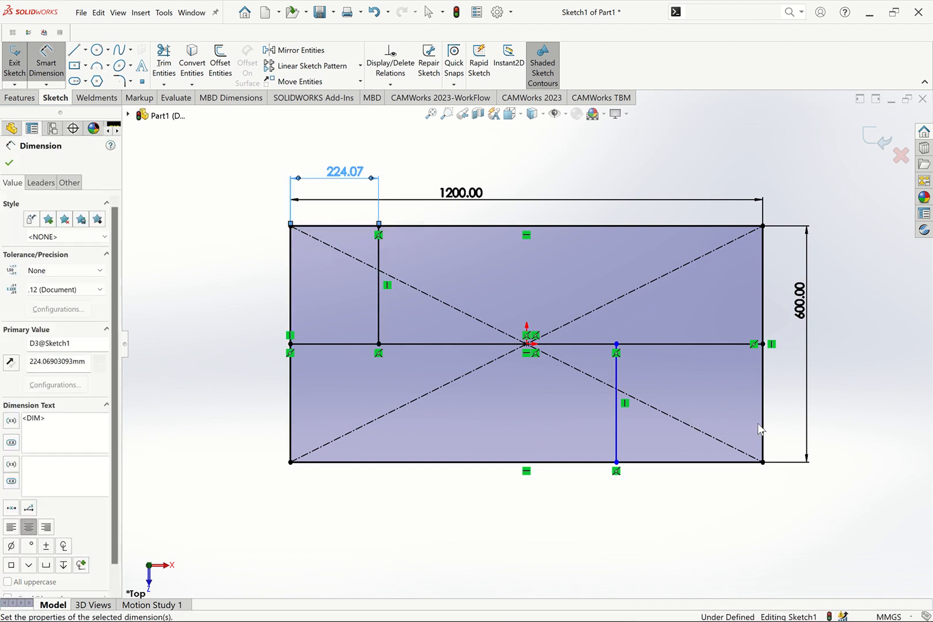
Step: Dimension the lower vertical line 254 mm from the rectangle's right edge
{"action": "left_click", "coordinate": [764, 403]}
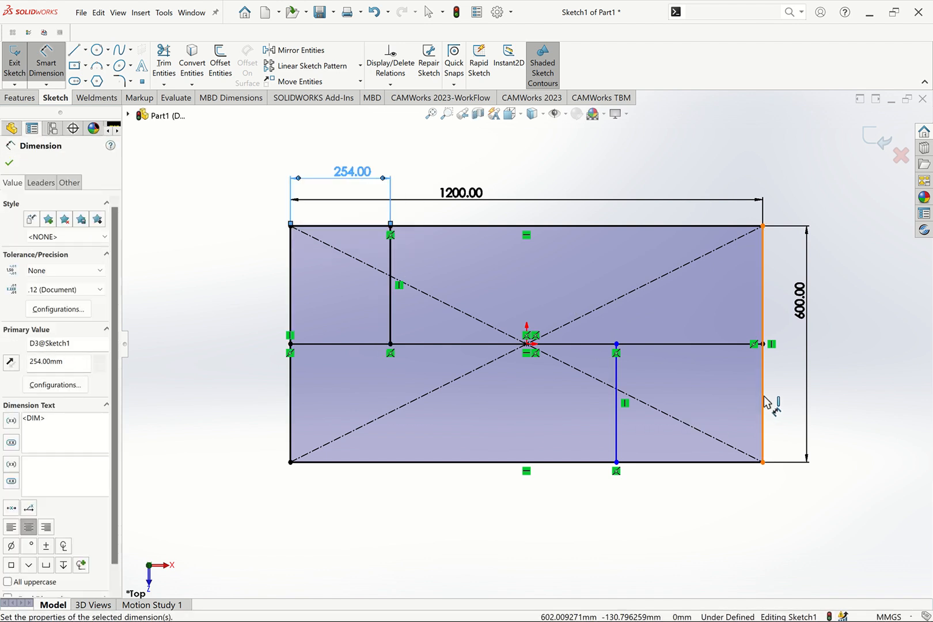
{"action": "left_click", "coordinate": [617, 434]}
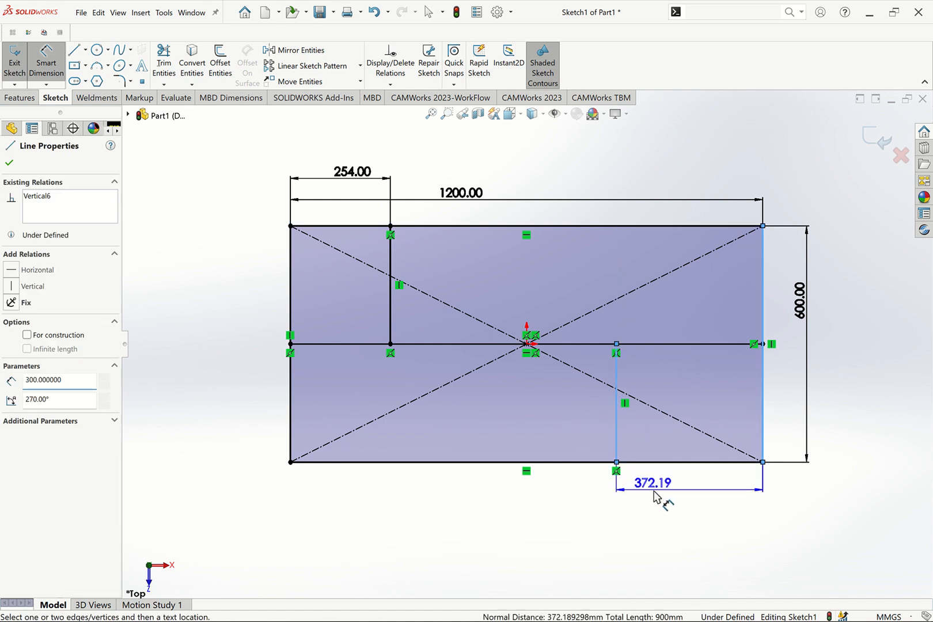
{"action": "left_click", "coordinate": [655, 497]}
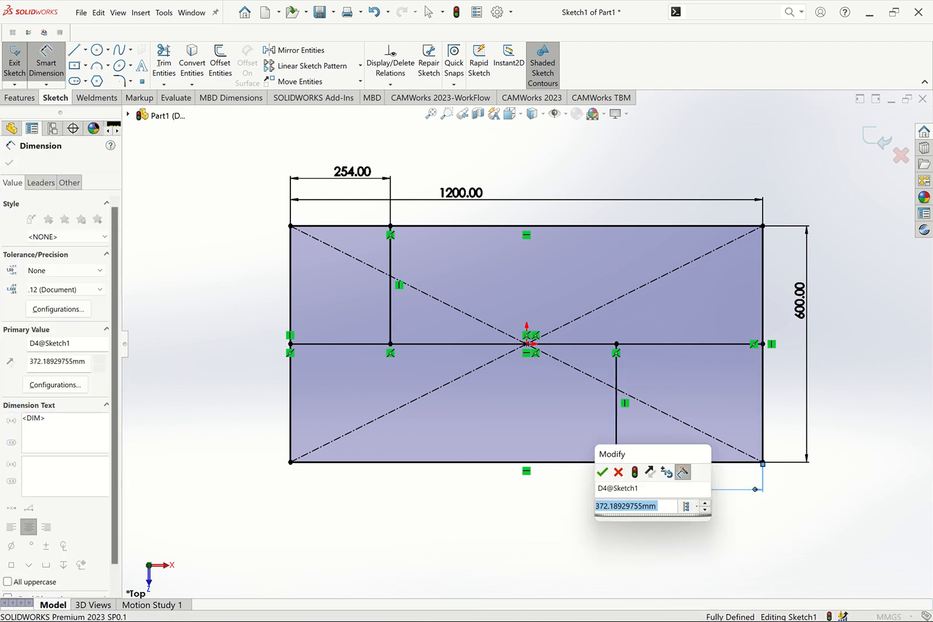
{"action": "type", "text": "254"}
{"action": "key", "text": "Return"}
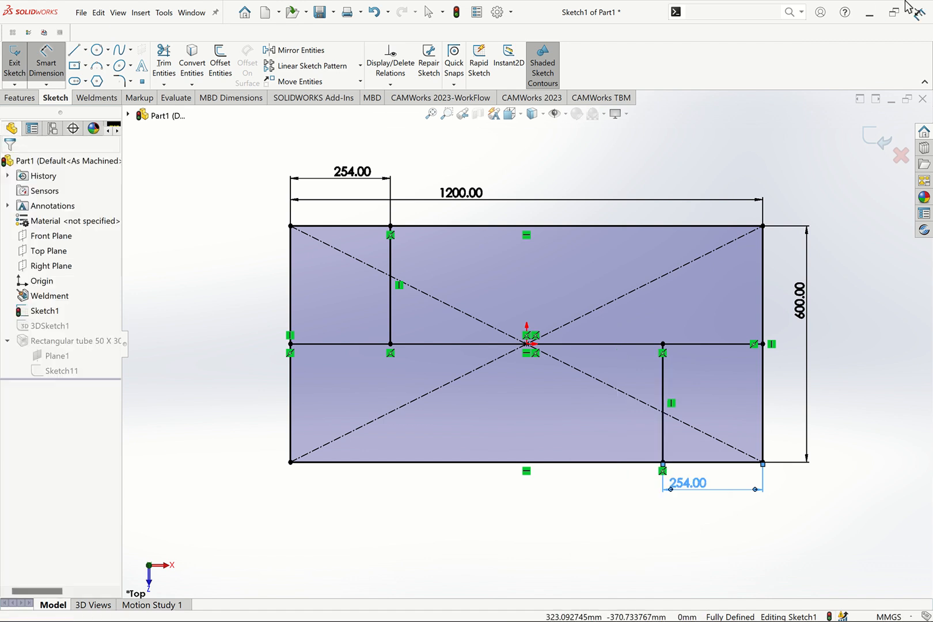
Step: Exit the sketch, return to the isometric view, and show Sketch1 over the frame
{"action": "key", "text": "ctrl+7"}
{"action": "left_click", "coordinate": [881, 140]}
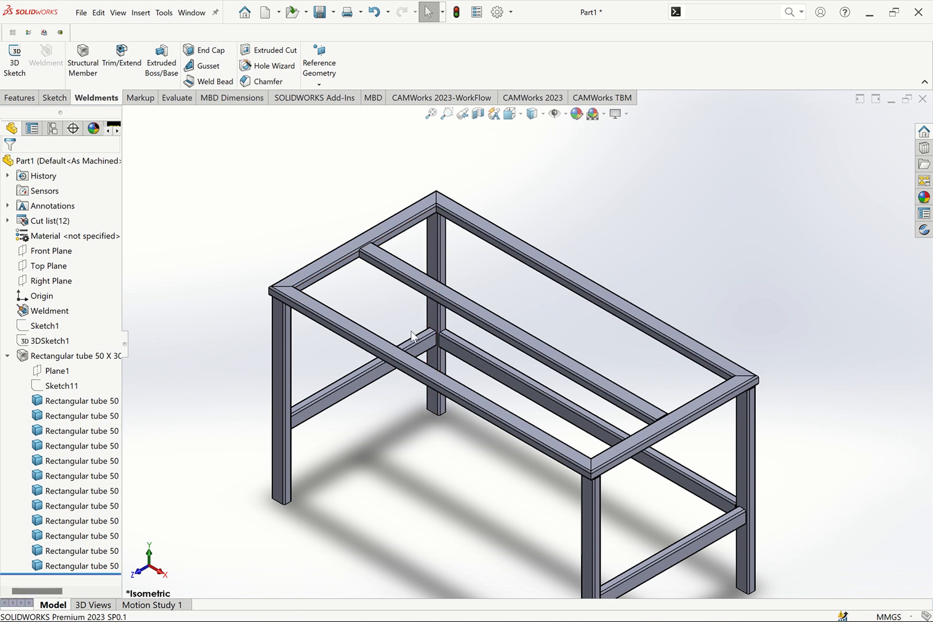
{"action": "left_click", "coordinate": [44, 326]}
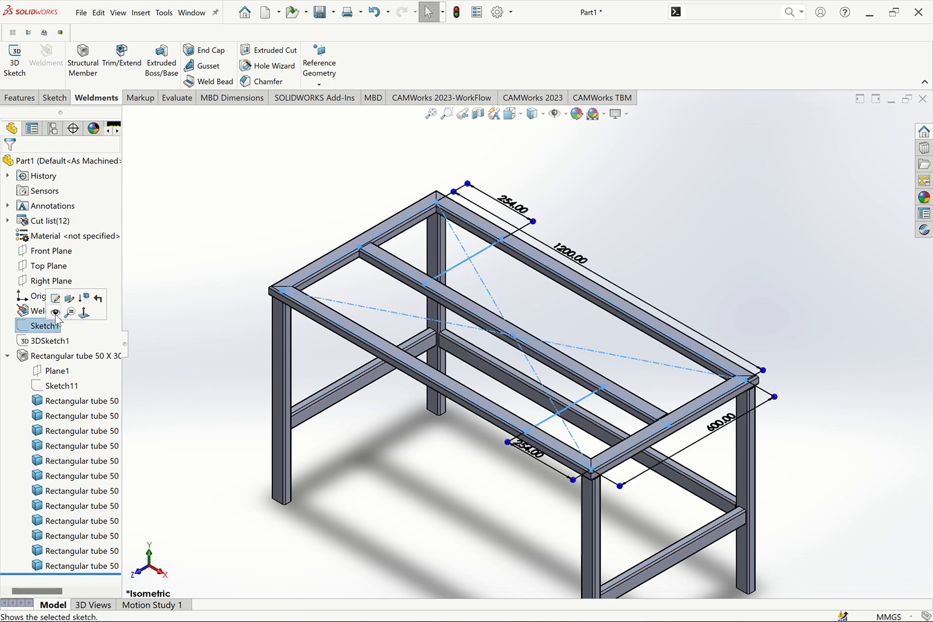
{"action": "left_click", "coordinate": [604, 251]}
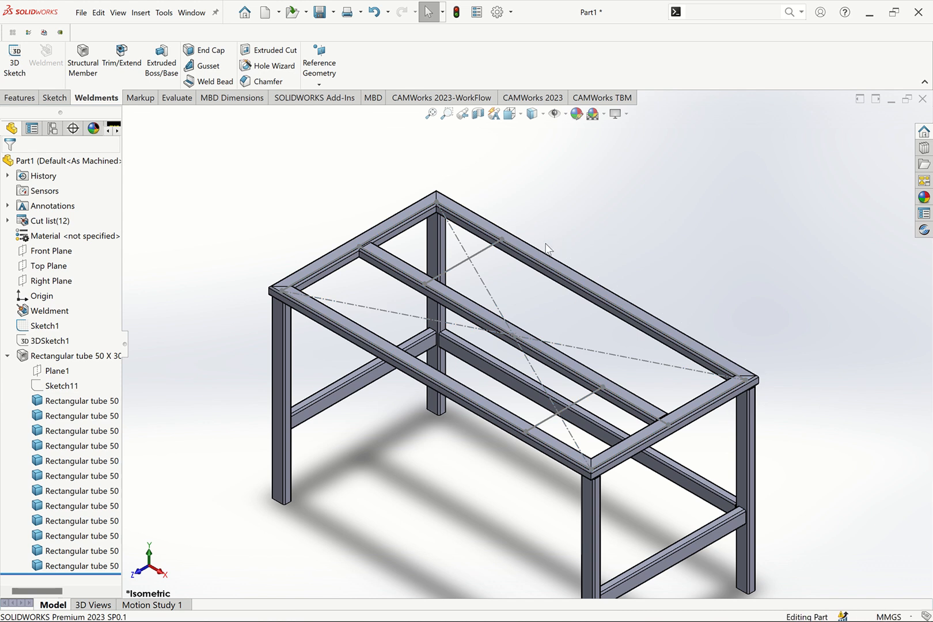
Step: Add a structural member of iso square tube, size 30 x 30 x 2.6, along the two short cross lines of Sketch1 and accept it
{"action": "left_click", "coordinate": [91, 72]}
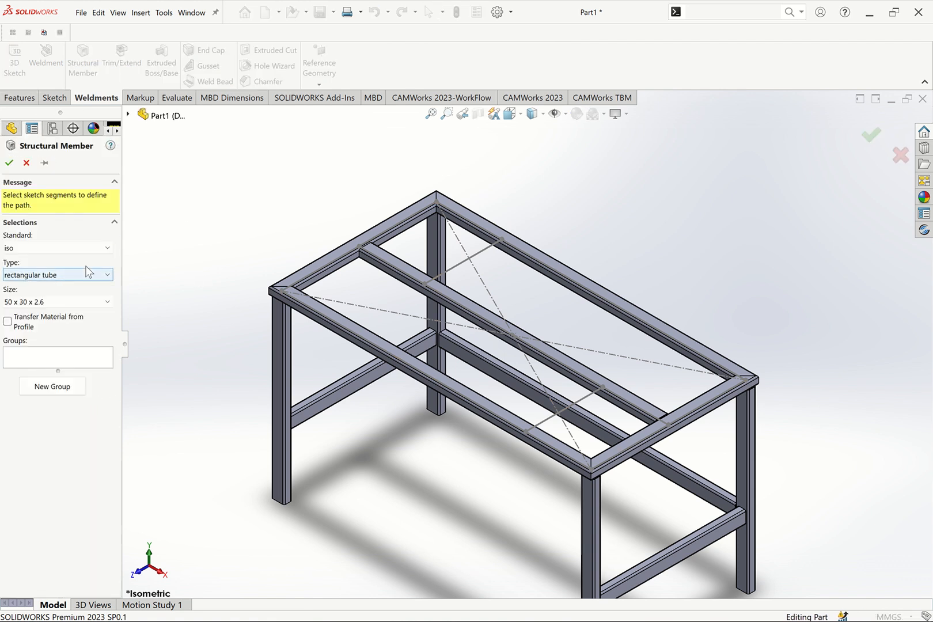
{"action": "left_click", "coordinate": [58, 275]}
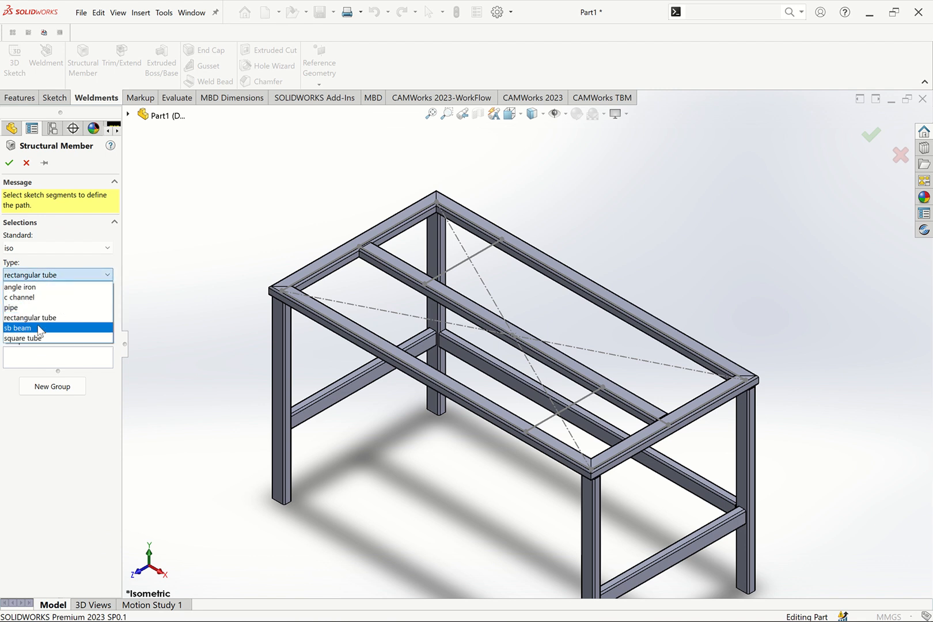
{"action": "left_click", "coordinate": [34, 339]}
{"action": "left_click", "coordinate": [49, 301]}
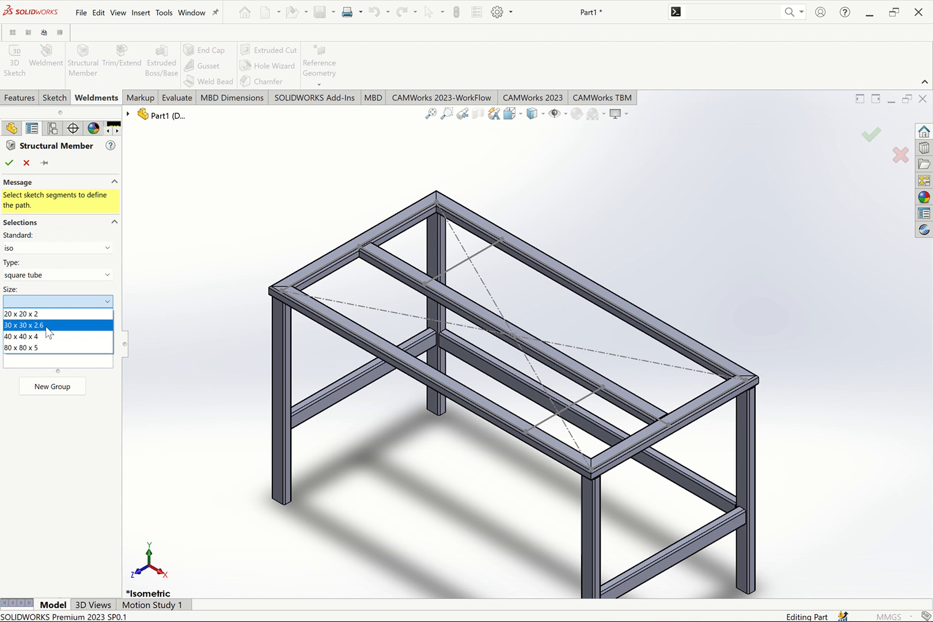
{"action": "left_click", "coordinate": [47, 326]}
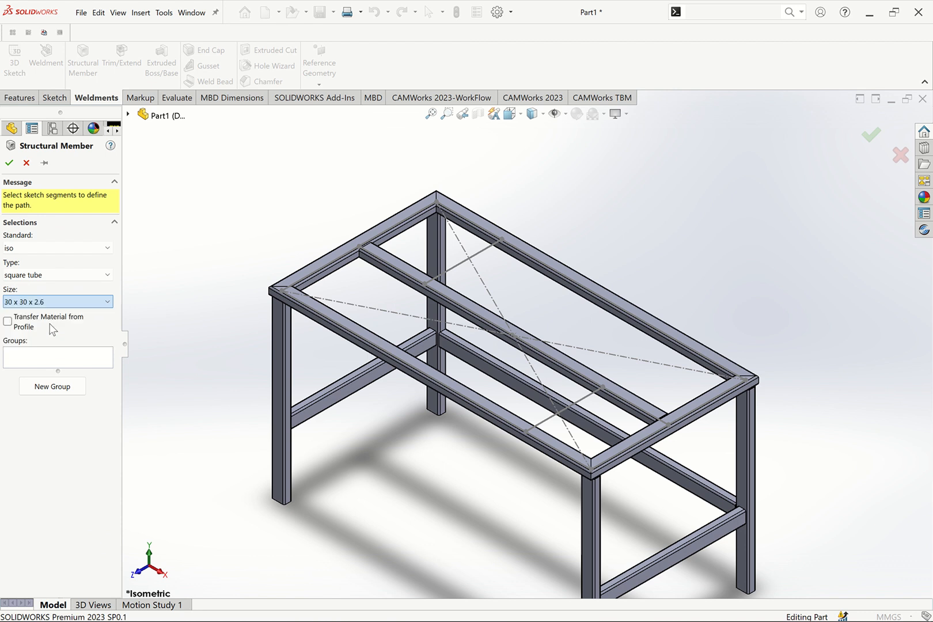
{"action": "left_click", "coordinate": [72, 364]}
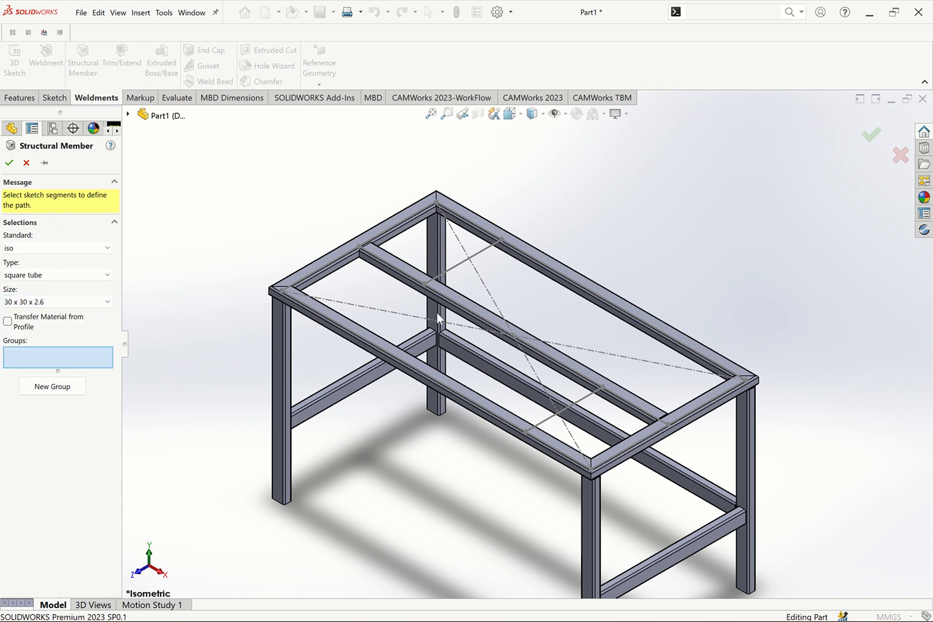
{"action": "left_click", "coordinate": [486, 254]}
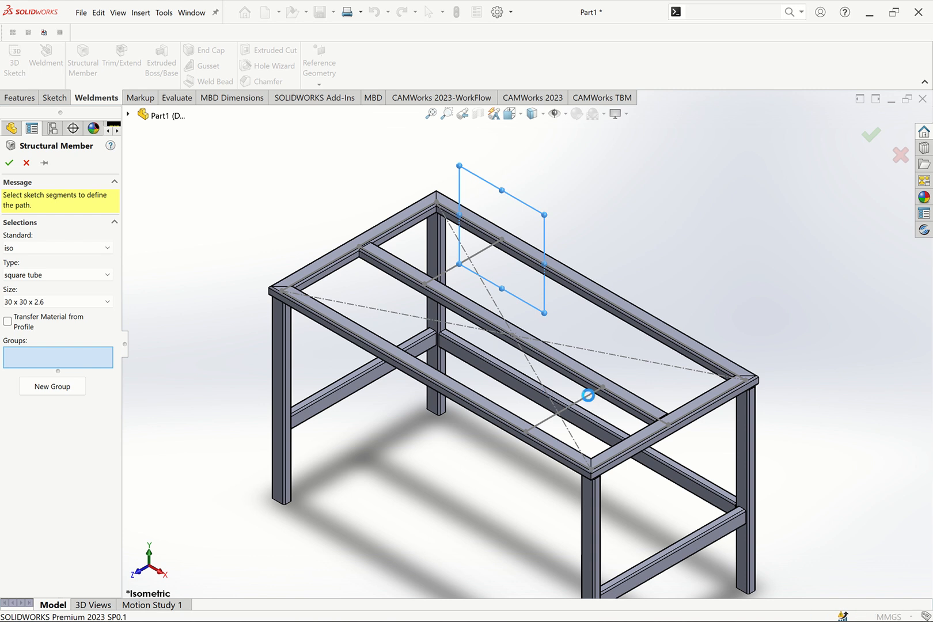
{"action": "left_click", "coordinate": [591, 402]}
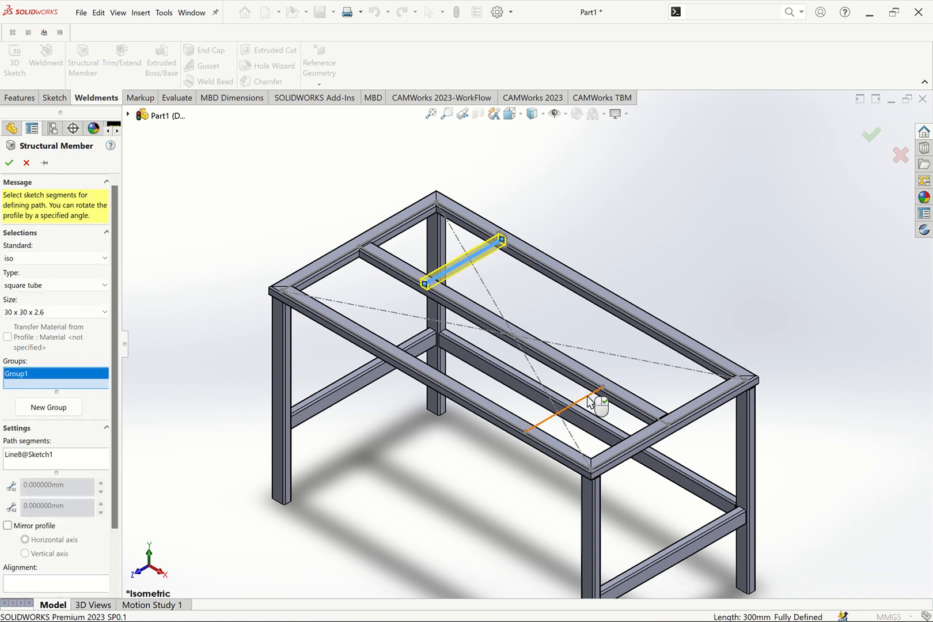
{"action": "left_click", "coordinate": [593, 404]}
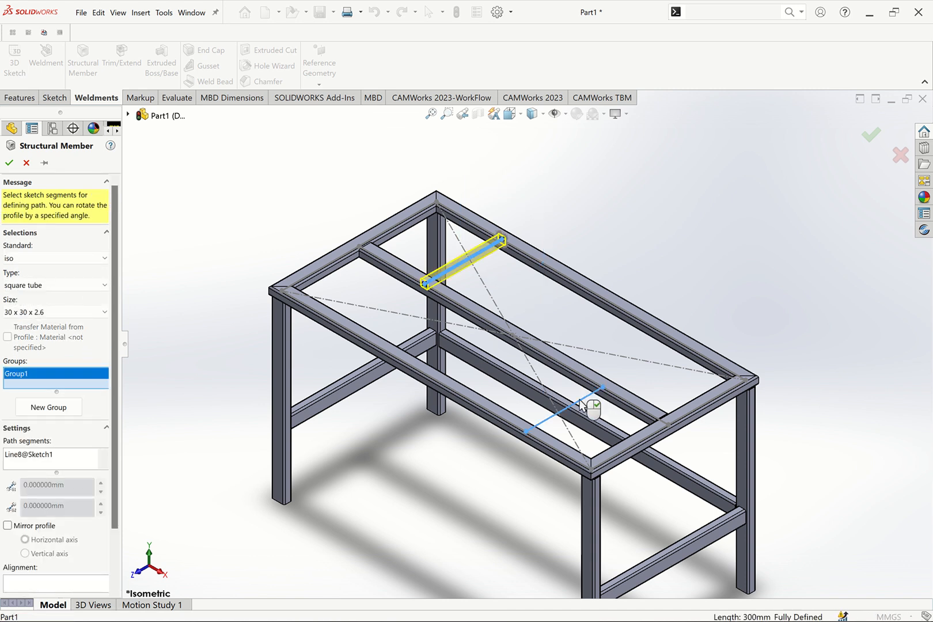
{"action": "left_click", "coordinate": [8, 164]}
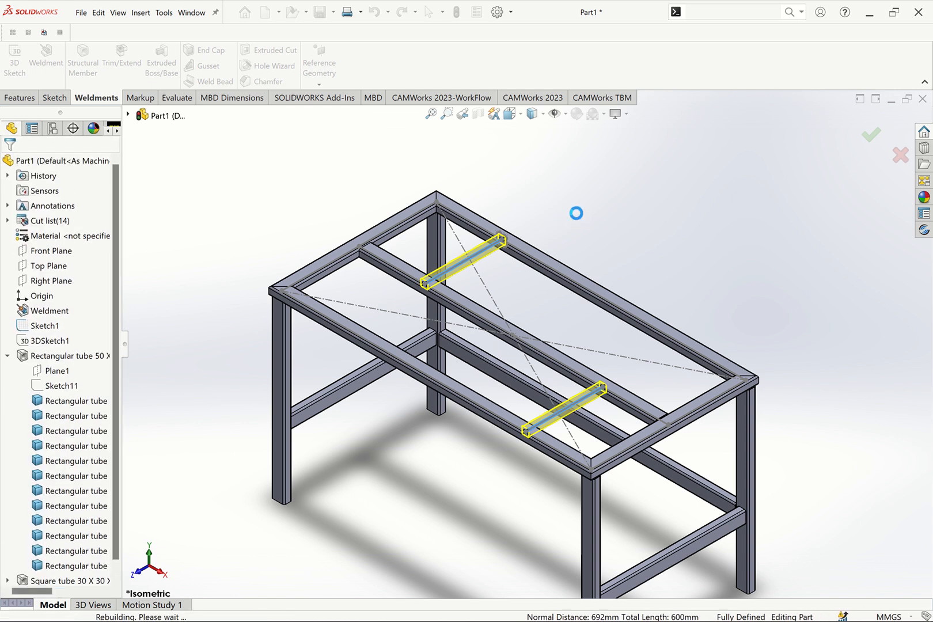
Step: Hide Sketch1 and check where the rear cross member meets the top frame
{"action": "left_click", "coordinate": [54, 325]}
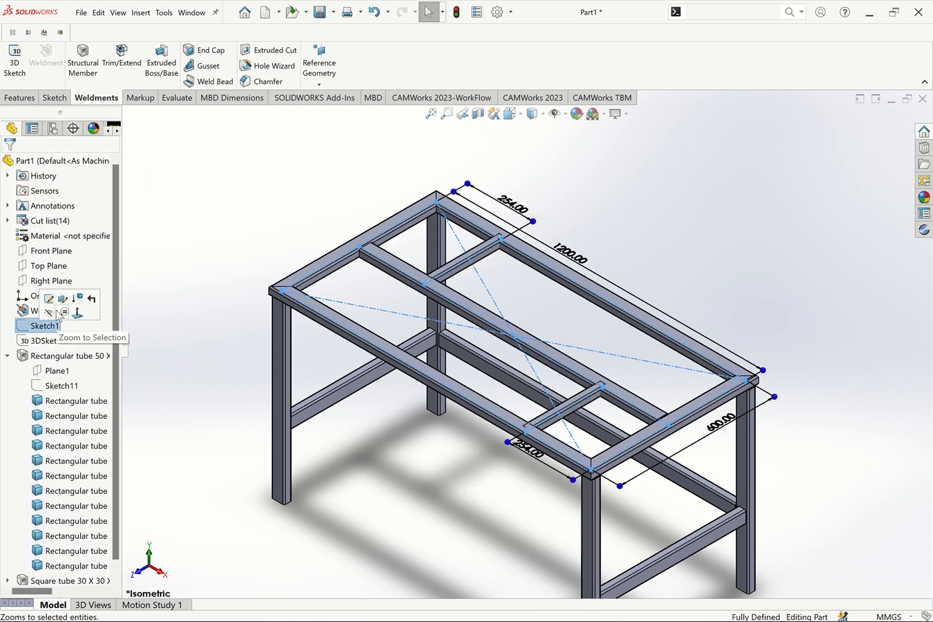
{"action": "left_click", "coordinate": [48, 312]}
{"action": "scroll", "coordinate": [493, 253], "scroll_direction": "down", "scroll_amount": 5}
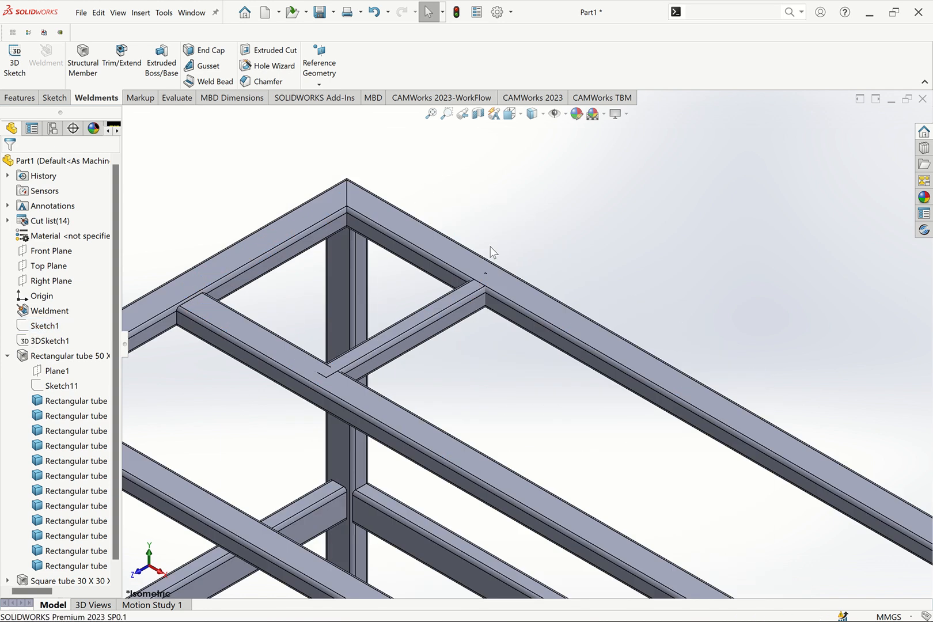
Step: Trim the front square-tube cross member against the front and middle top rails, using bodies as the trimming boundary and keeping the middle piece
{"action": "scroll", "coordinate": [351, 329], "scroll_direction": "down", "scroll_amount": 2}
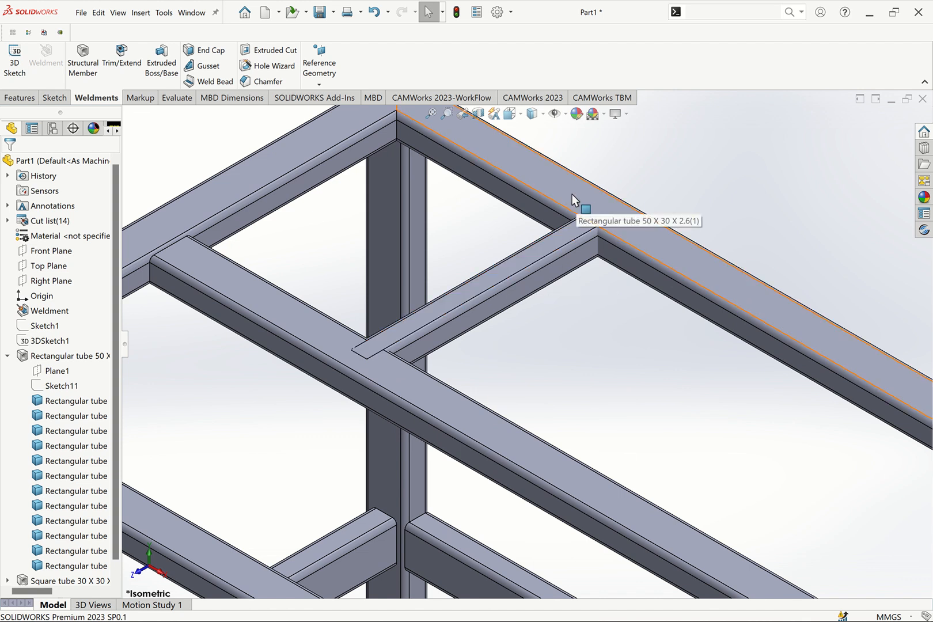
{"action": "scroll", "coordinate": [573, 248], "scroll_direction": "up", "scroll_amount": 5}
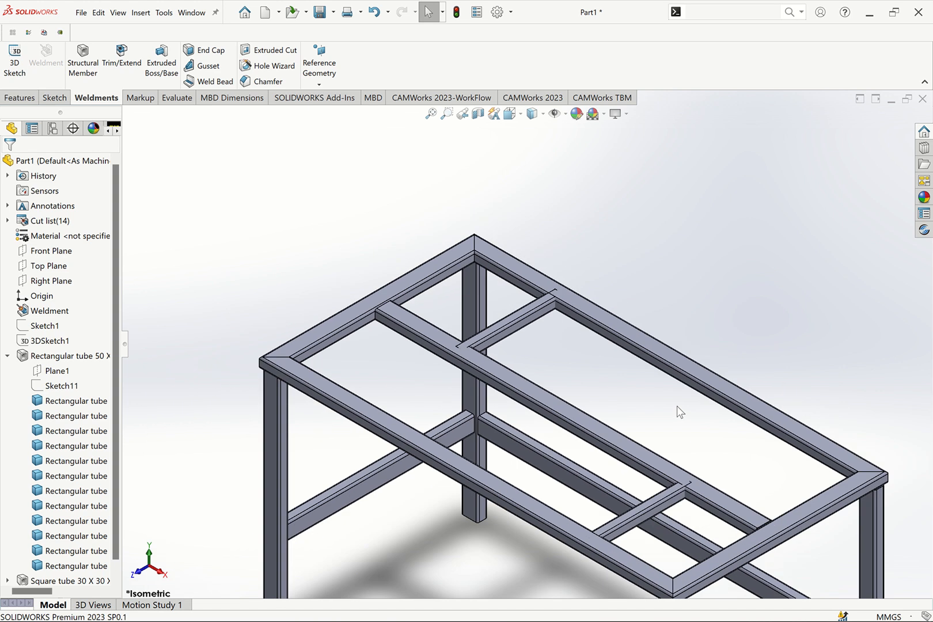
{"action": "scroll", "coordinate": [687, 519], "scroll_direction": "down", "scroll_amount": 5}
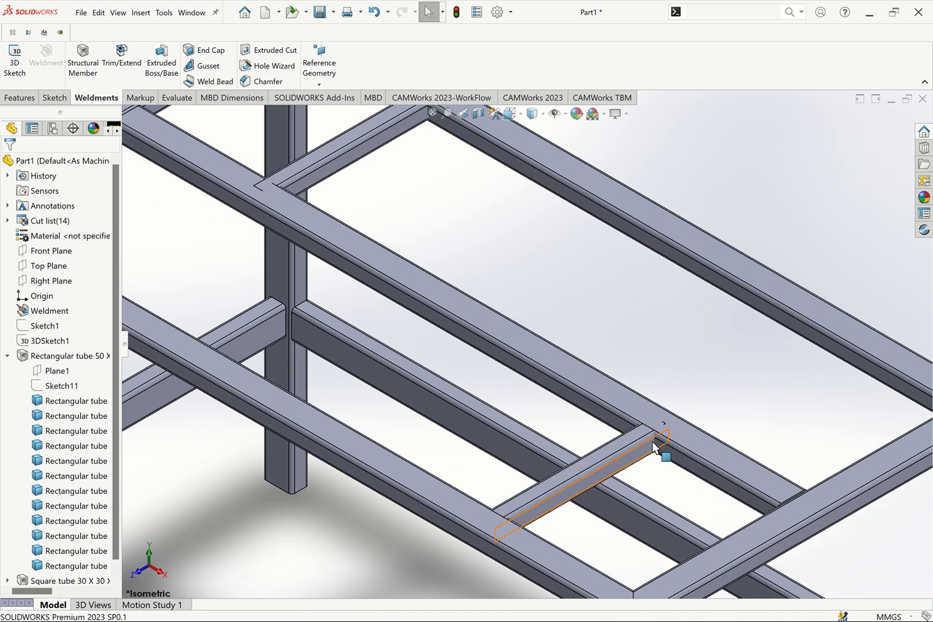
{"action": "scroll", "coordinate": [663, 438], "scroll_direction": "down", "scroll_amount": 2}
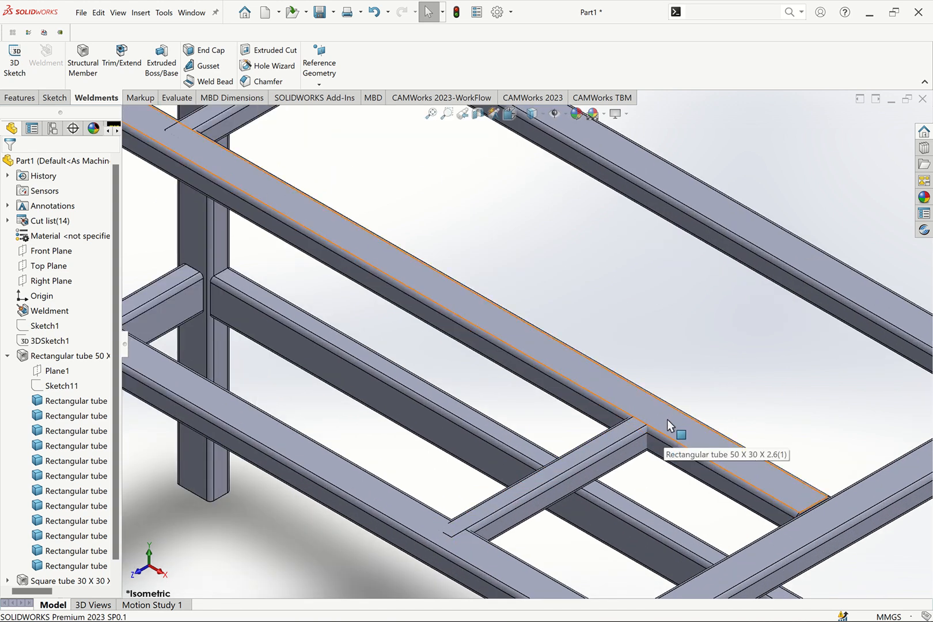
{"action": "left_click", "coordinate": [121, 58]}
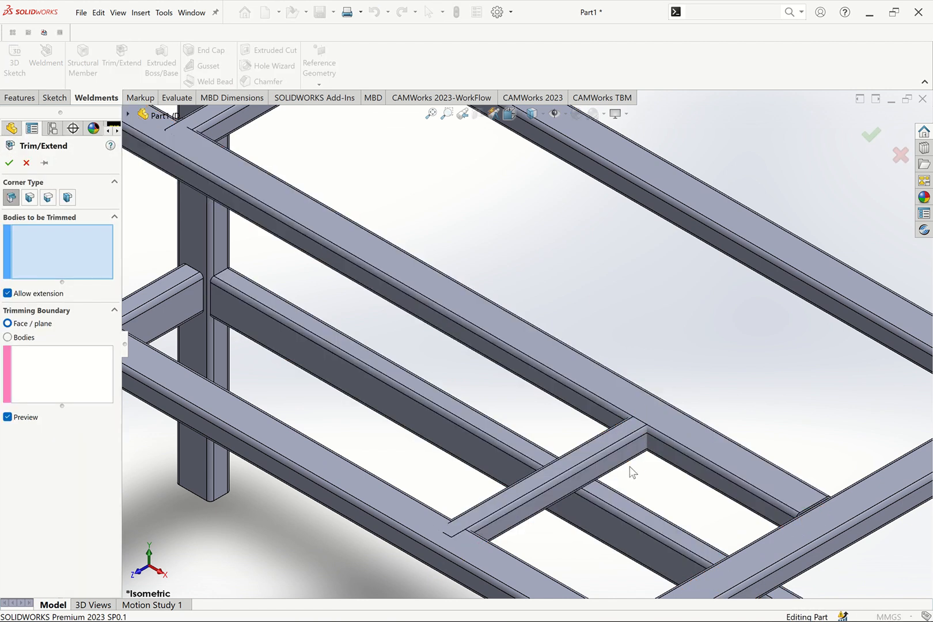
{"action": "left_click", "coordinate": [603, 458]}
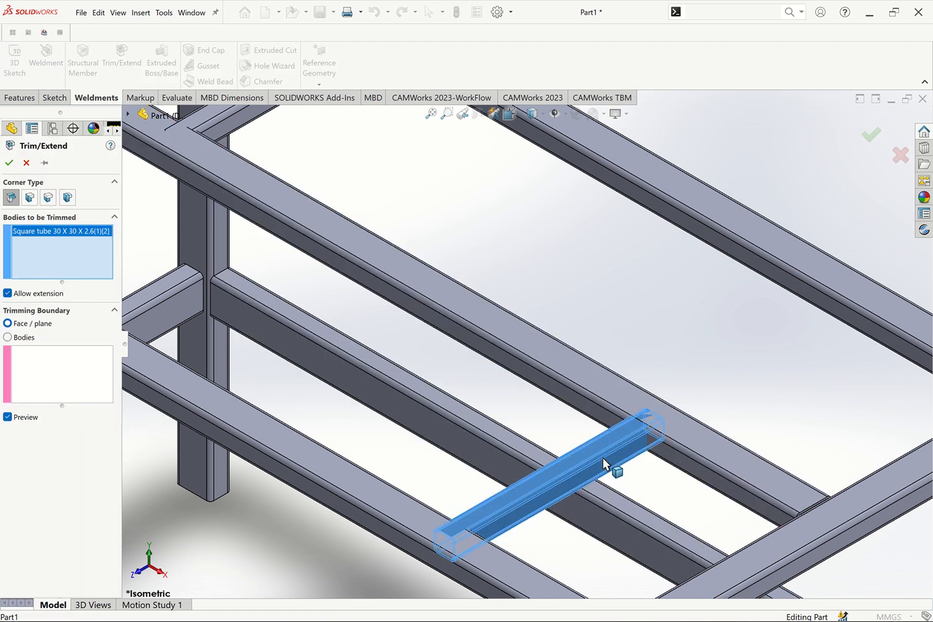
{"action": "left_click", "coordinate": [25, 341]}
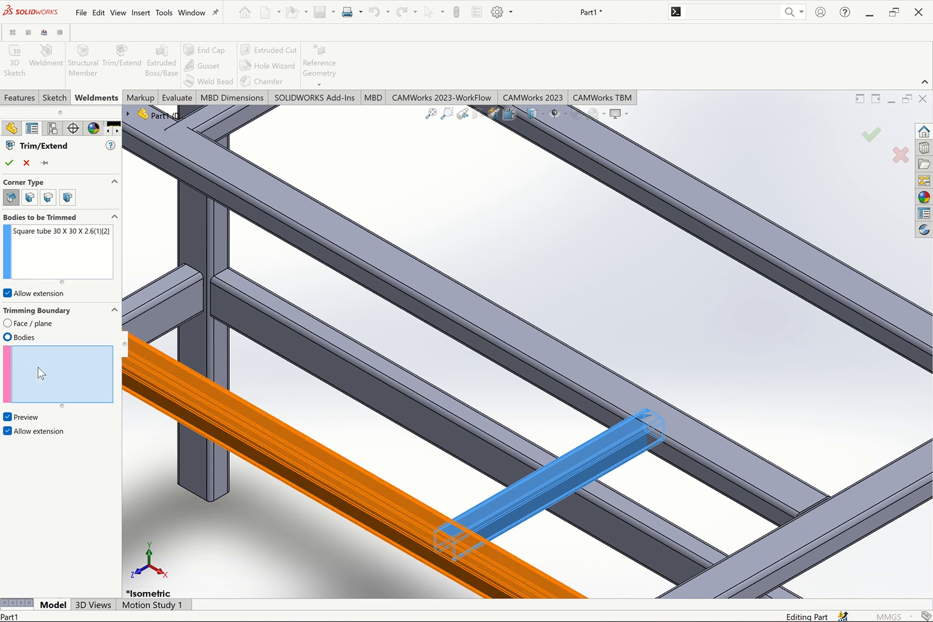
{"action": "left_click", "coordinate": [579, 373]}
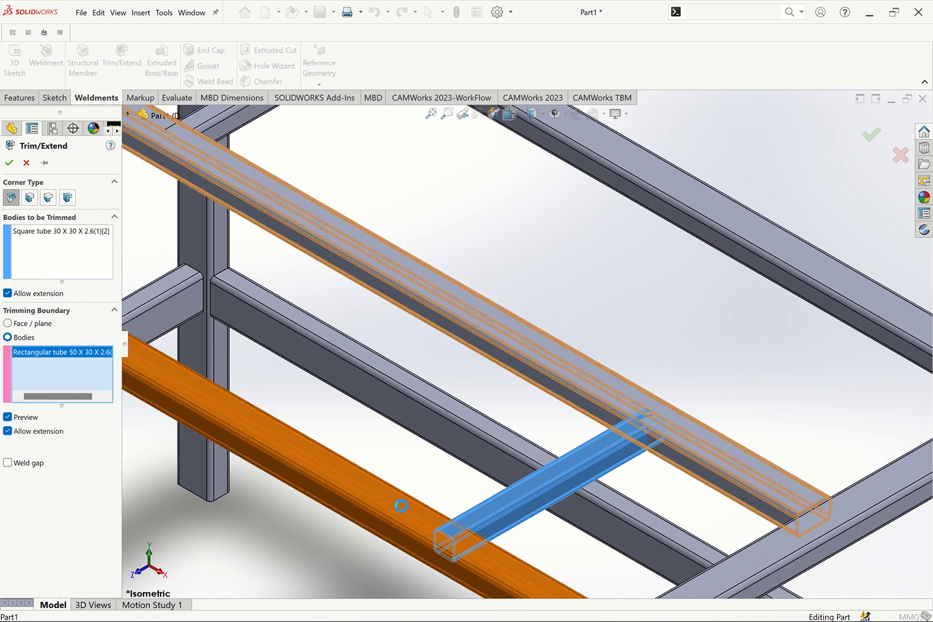
{"action": "left_click", "coordinate": [509, 491]}
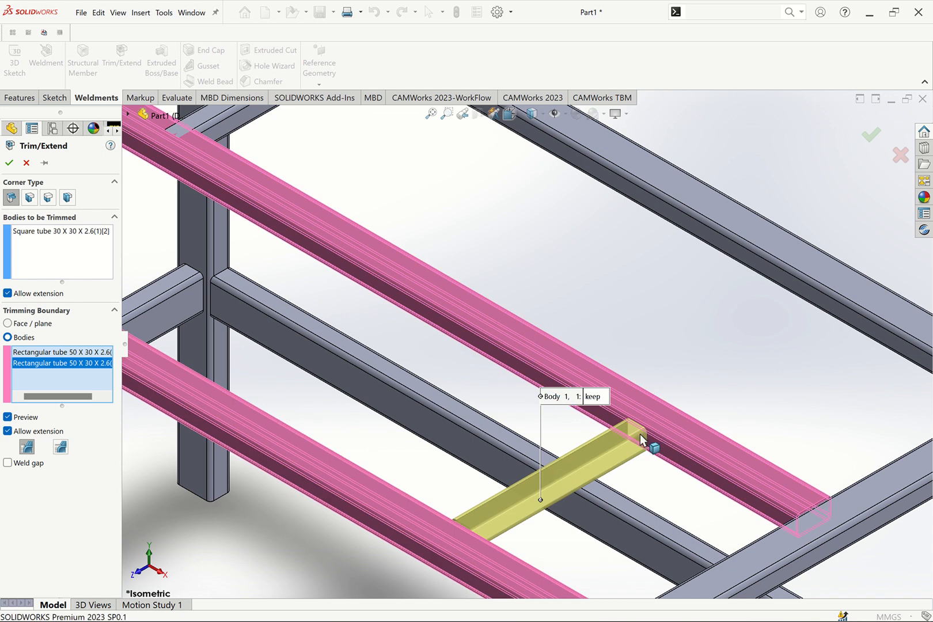
{"action": "left_click", "coordinate": [593, 397]}
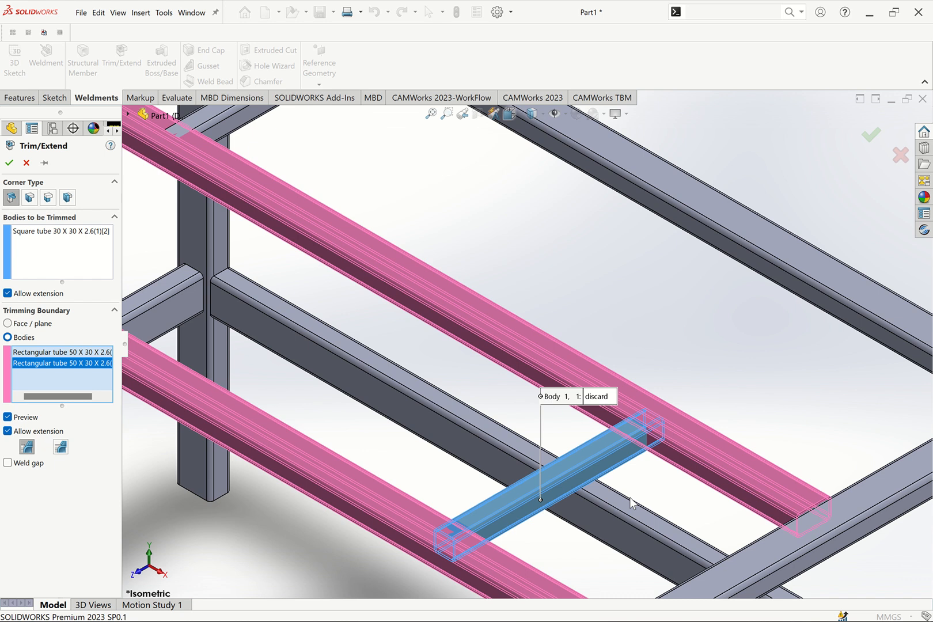
{"action": "left_click", "coordinate": [599, 398]}
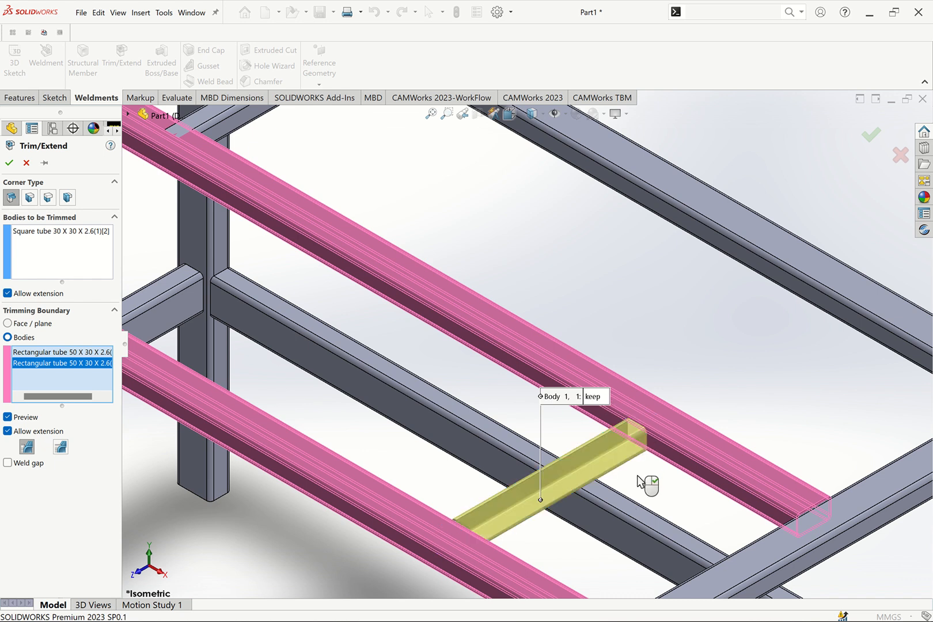
{"action": "left_click", "coordinate": [9, 163]}
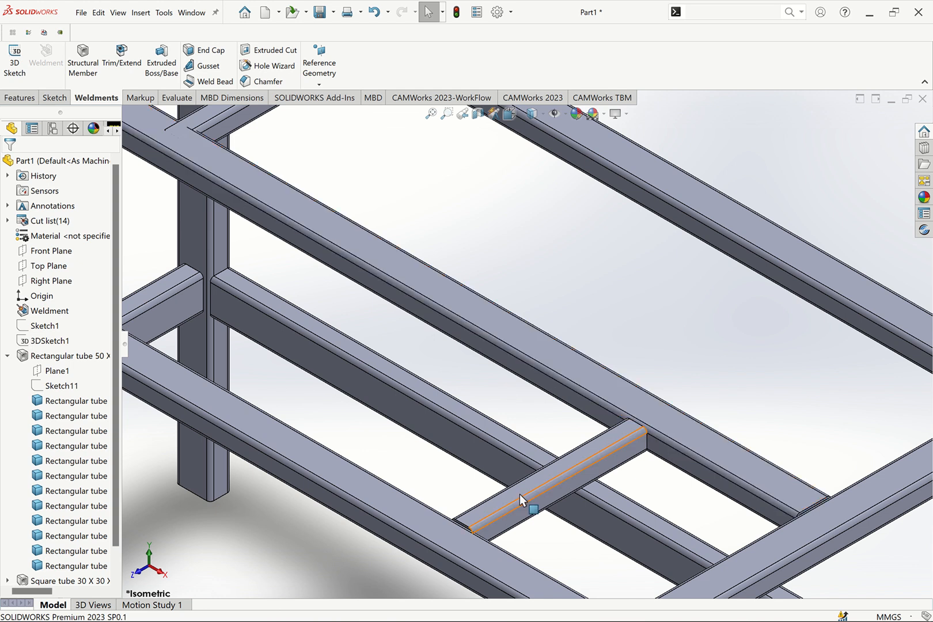
Step: Trim the rear square-tube cross member against the middle and rear top rail bodies, keeping the piece between them
{"action": "key", "text": "f"}
{"action": "scroll", "coordinate": [343, 191], "scroll_direction": "up", "scroll_amount": 5}
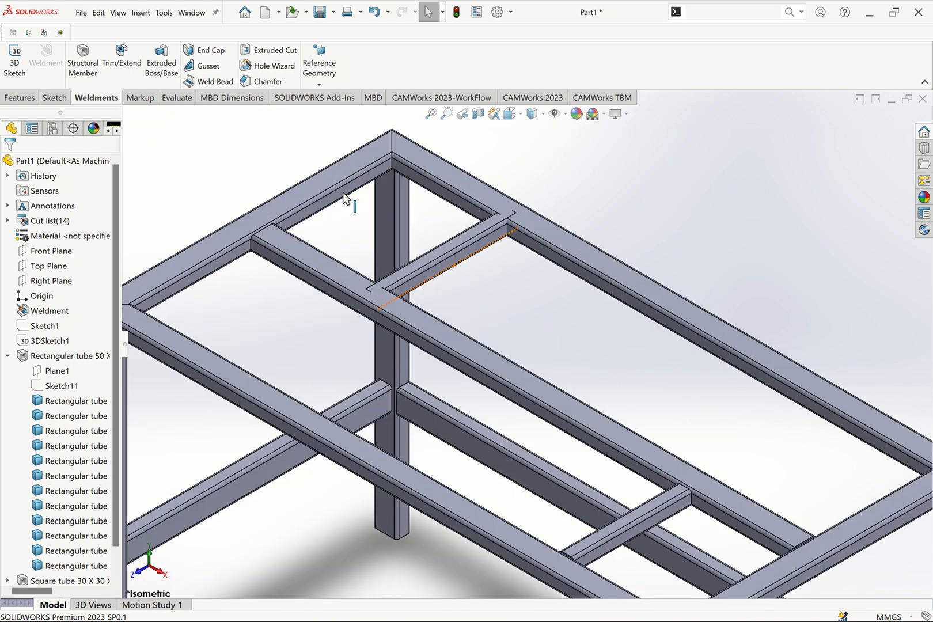
{"action": "left_click", "coordinate": [122, 65]}
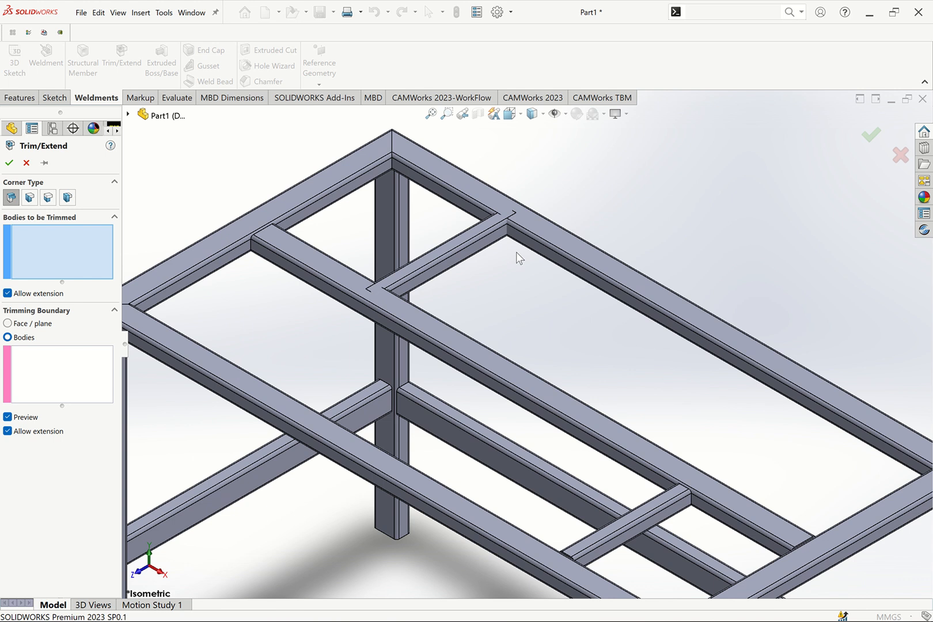
{"action": "left_click", "coordinate": [480, 236]}
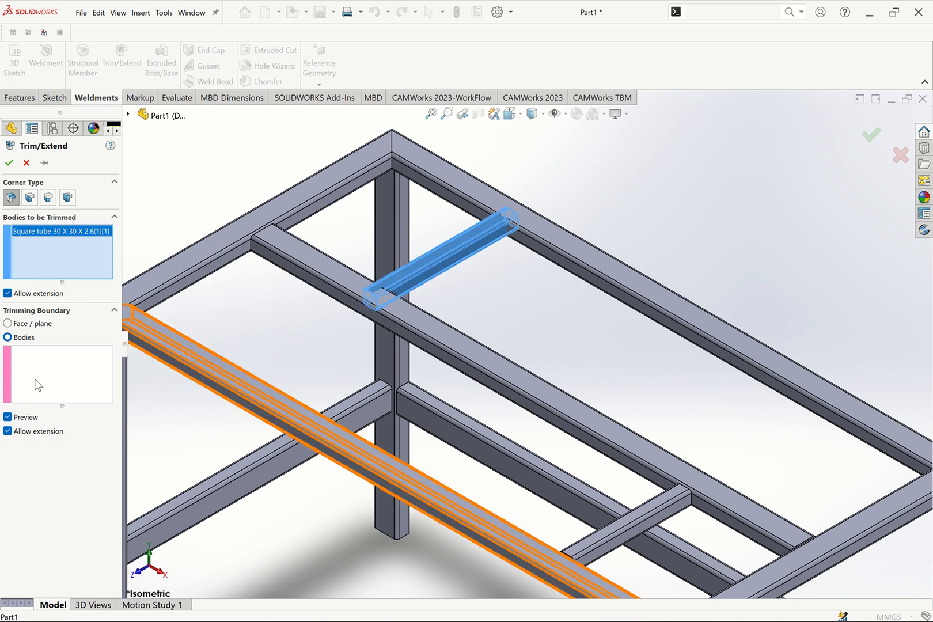
{"action": "left_click", "coordinate": [33, 357]}
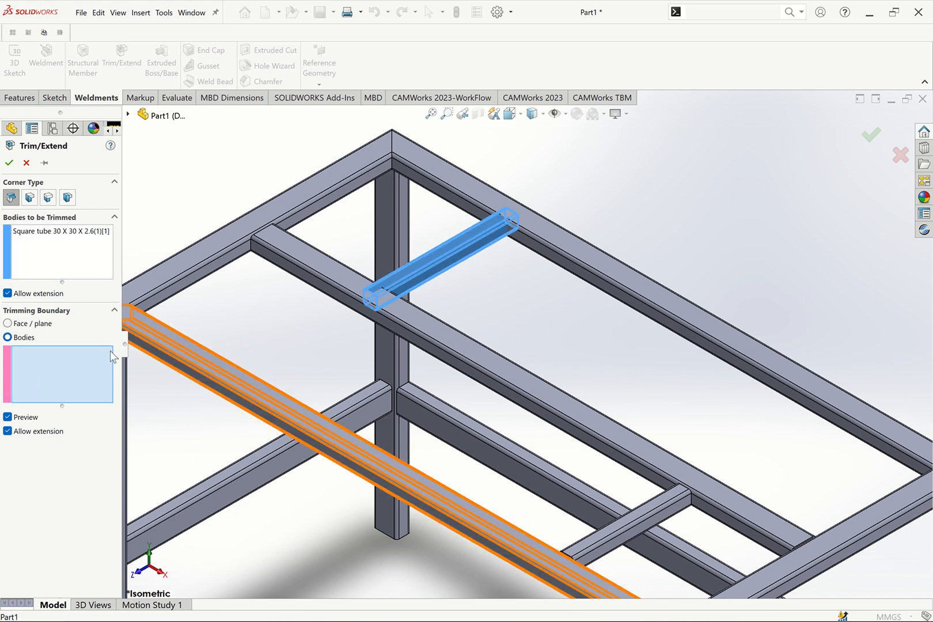
{"action": "left_click", "coordinate": [360, 289]}
{"action": "left_click", "coordinate": [560, 240]}
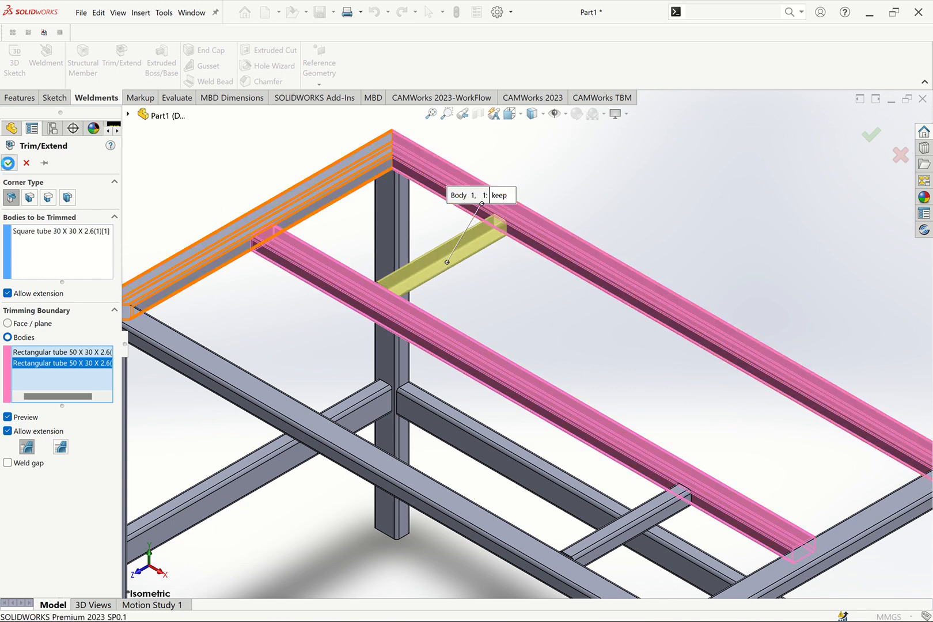
{"action": "key", "text": "Return"}
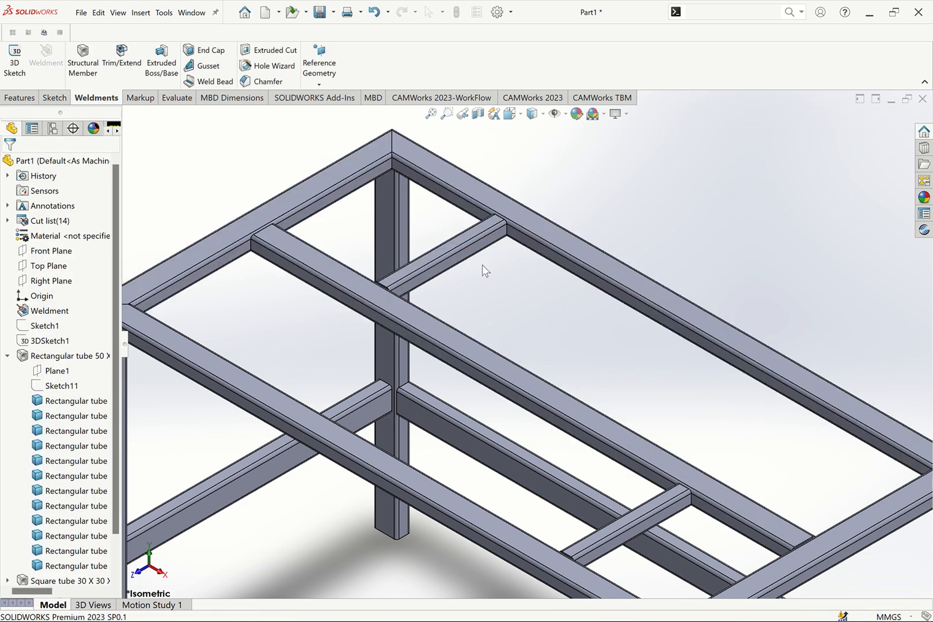
Step: Fit the whole frame in view, then examine the open bottom end of one leg from below
{"action": "left_click", "coordinate": [431, 114]}
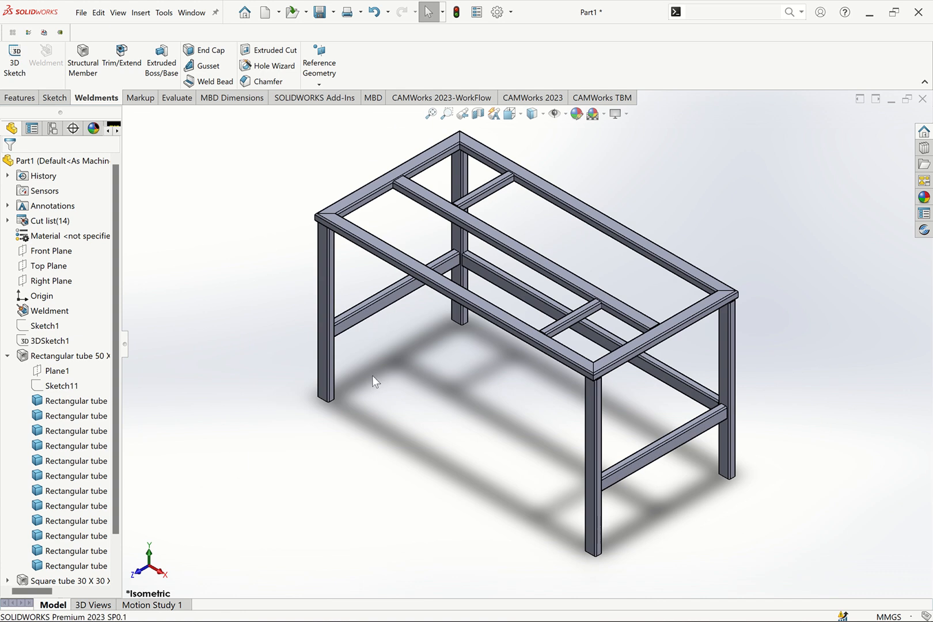
{"action": "middle_click_drag", "start_coordinate": [372, 375], "coordinate": [355, 472]}
{"action": "scroll", "coordinate": [360, 448], "scroll_direction": "down", "scroll_amount": 5}
{"action": "scroll", "coordinate": [438, 403], "scroll_direction": "down", "scroll_amount": 8}
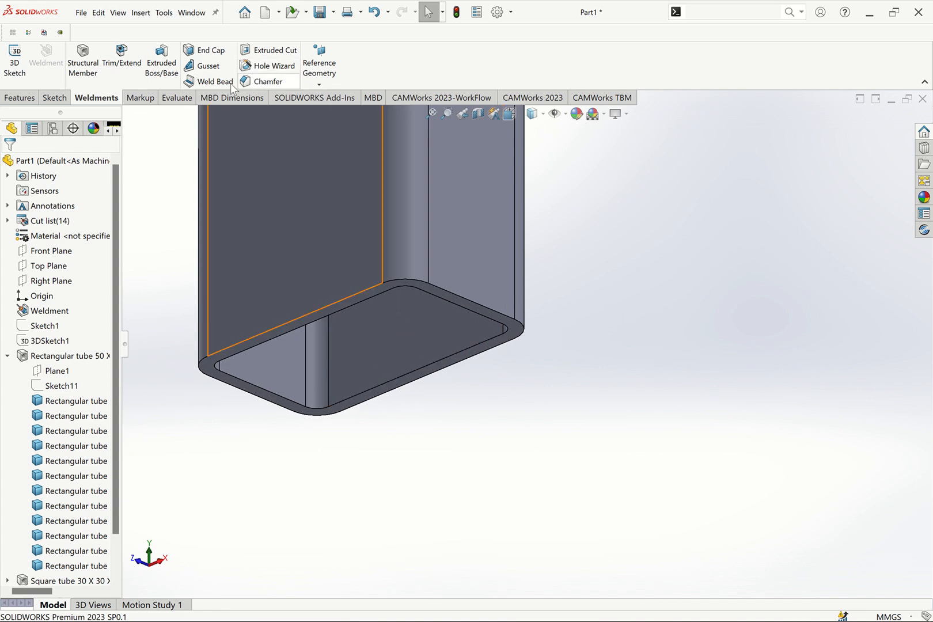
{"action": "left_click", "coordinate": [212, 50]}
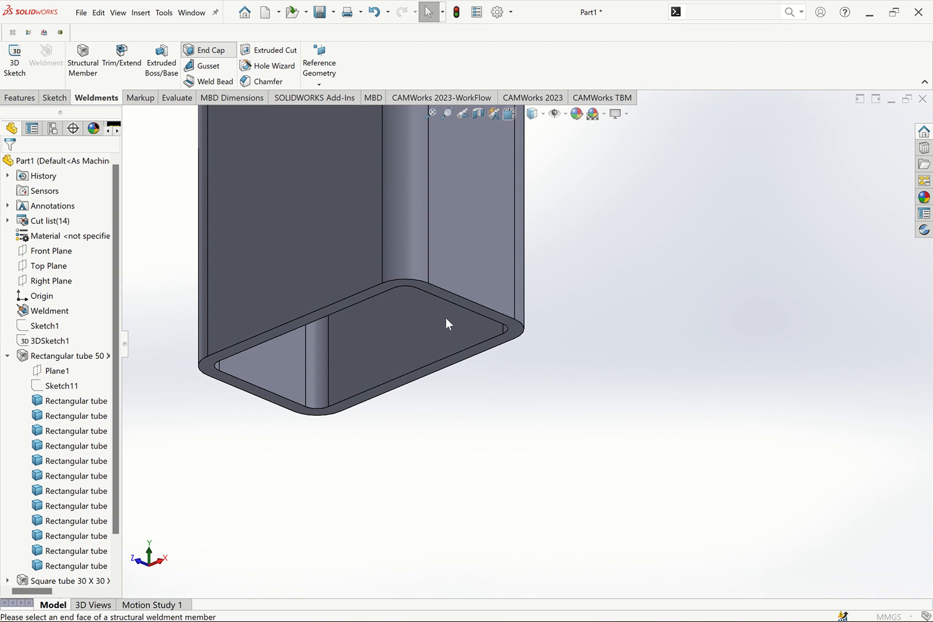
{"action": "left_click", "coordinate": [496, 321]}
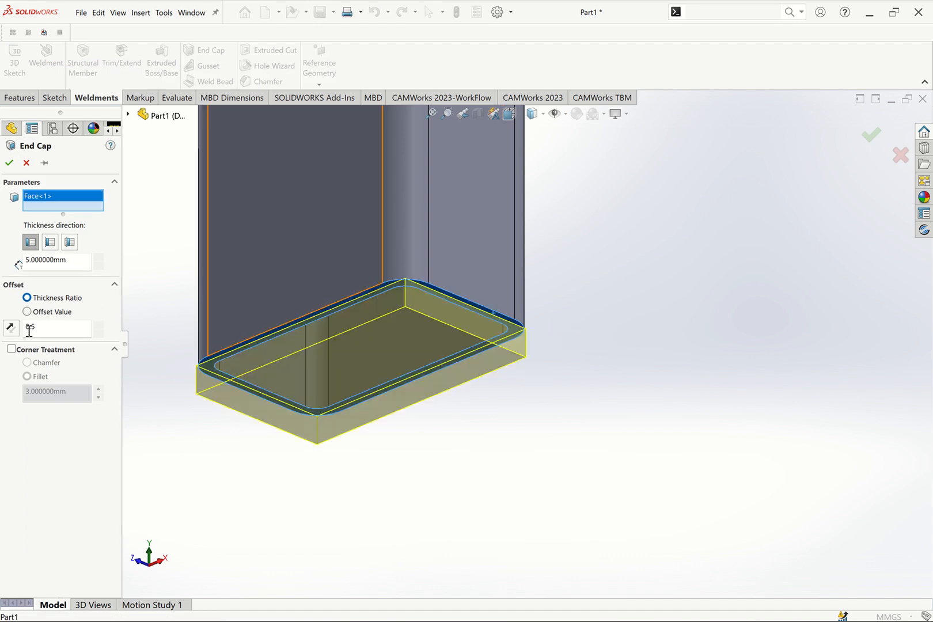
{"action": "left_click", "coordinate": [26, 163]}
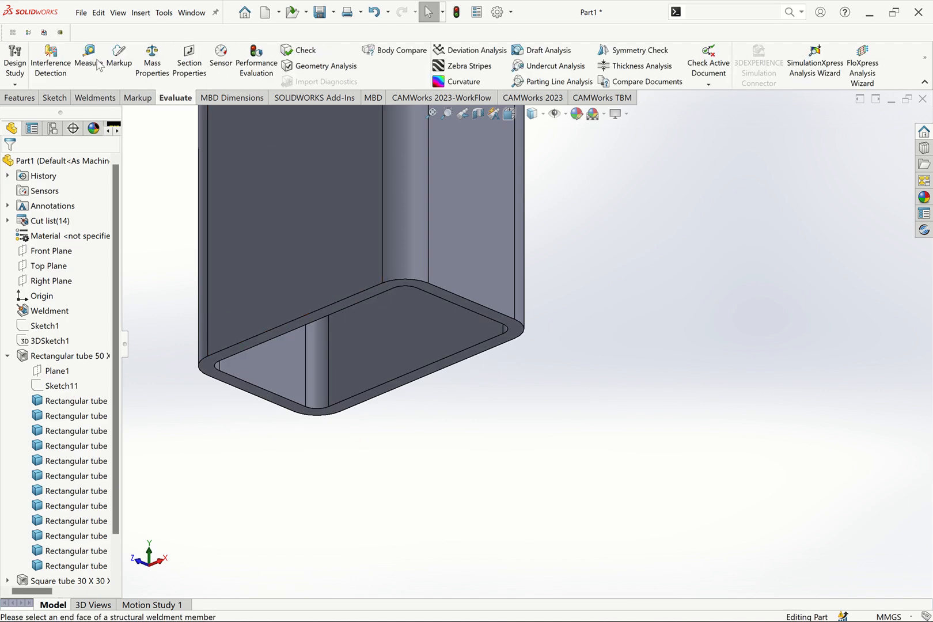
Step: Measure the inner corner radius of the leg tube at its open bottom end
{"action": "left_click", "coordinate": [93, 58]}
{"action": "left_click", "coordinate": [324, 393]}
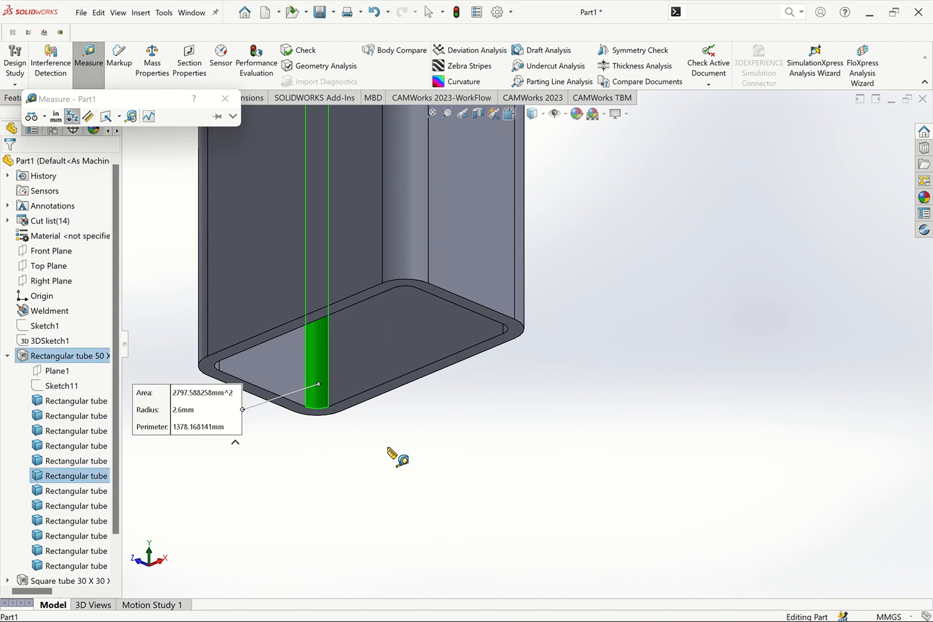
{"action": "left_click", "coordinate": [224, 98]}
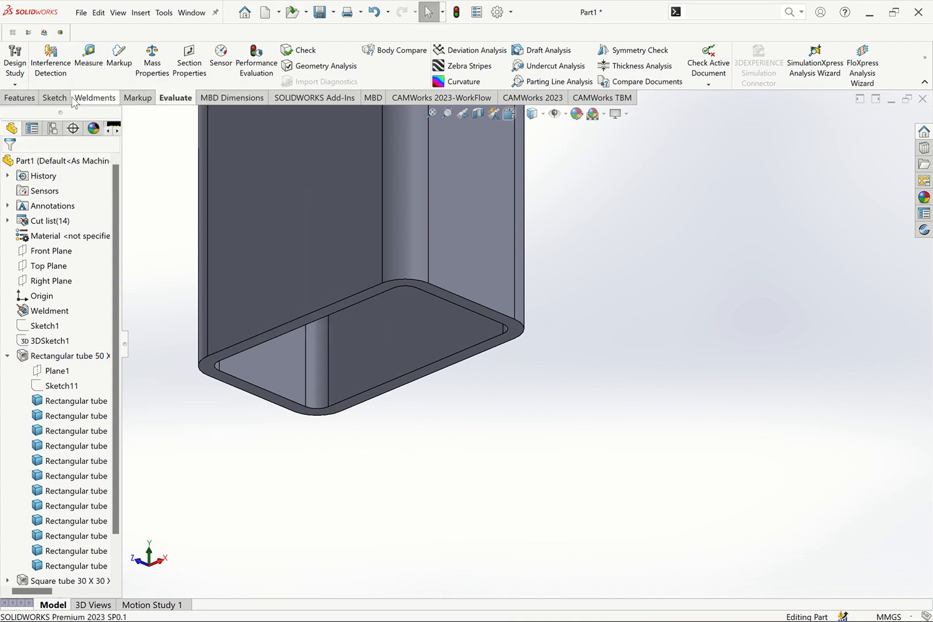
Step: Set up an end cap on the leg's bottom face with fillet corner treatment of 2.6 mm radius
{"action": "left_click", "coordinate": [95, 98]}
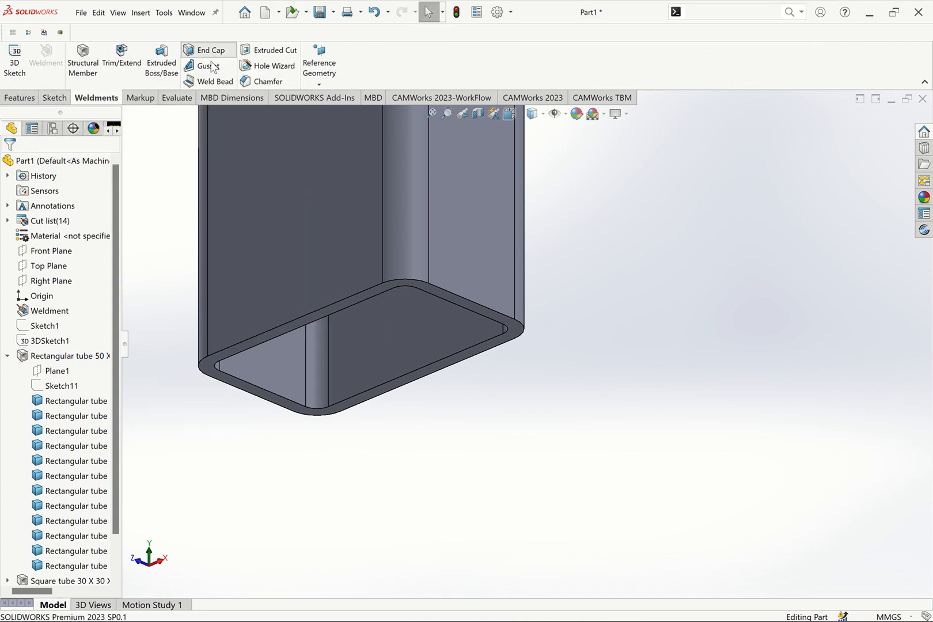
{"action": "left_click", "coordinate": [207, 51]}
{"action": "left_click", "coordinate": [275, 403]}
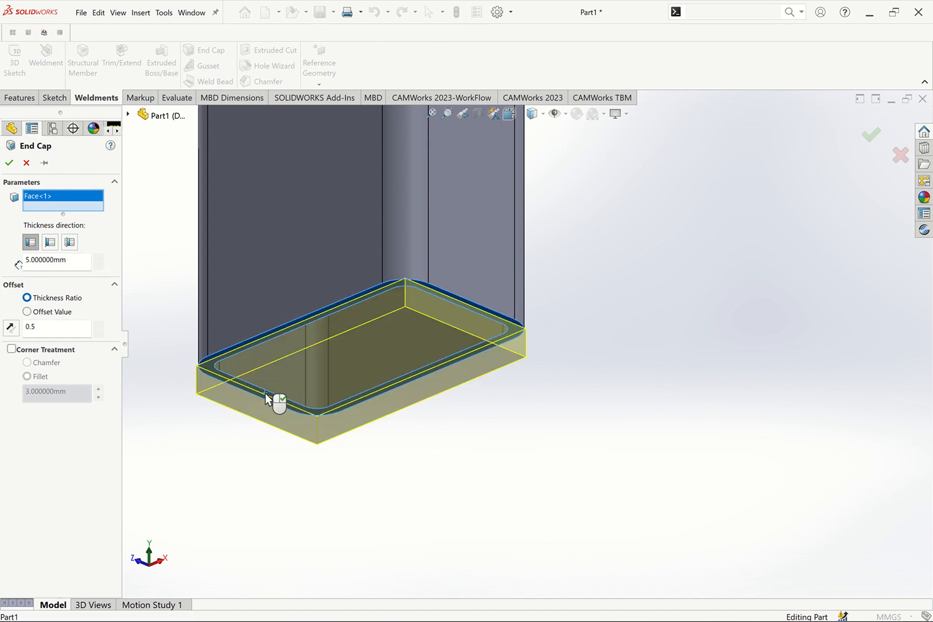
{"action": "left_click", "coordinate": [12, 350]}
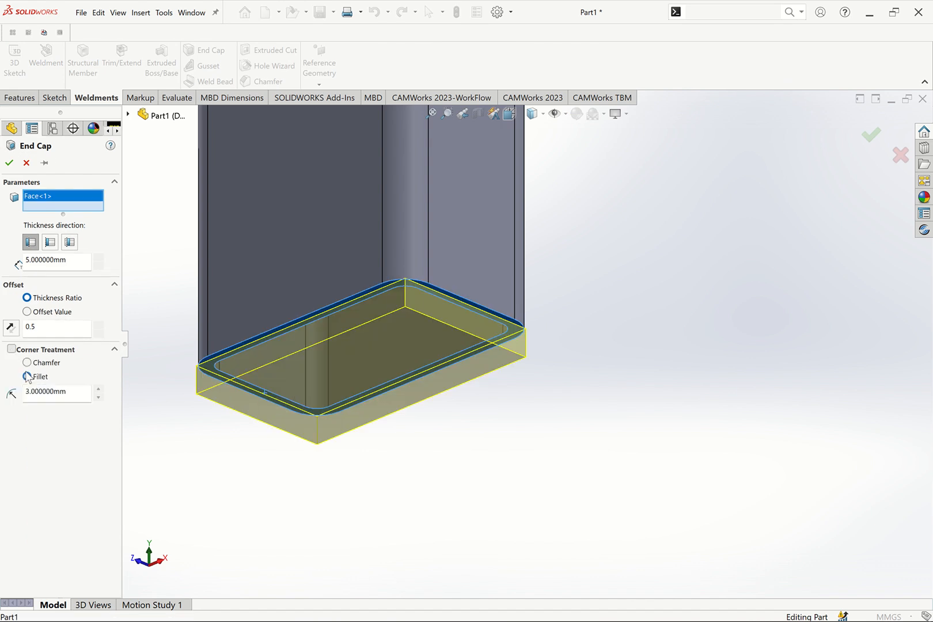
{"action": "left_click_drag", "start_coordinate": [74, 391], "coordinate": [2, 383]}
{"action": "type", "text": "2."}
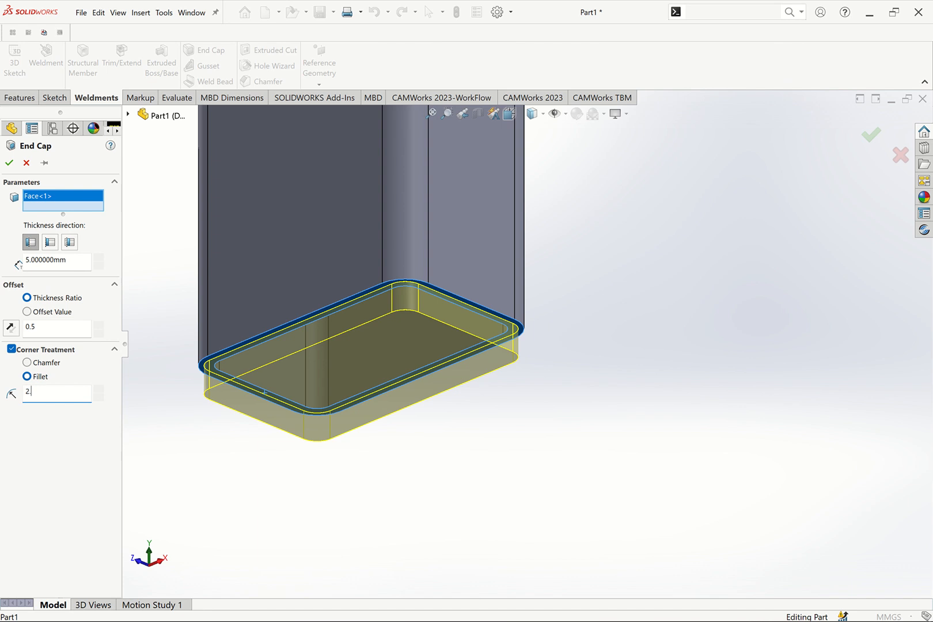
{"action": "type", "text": "6"}
{"action": "key", "text": "Return"}
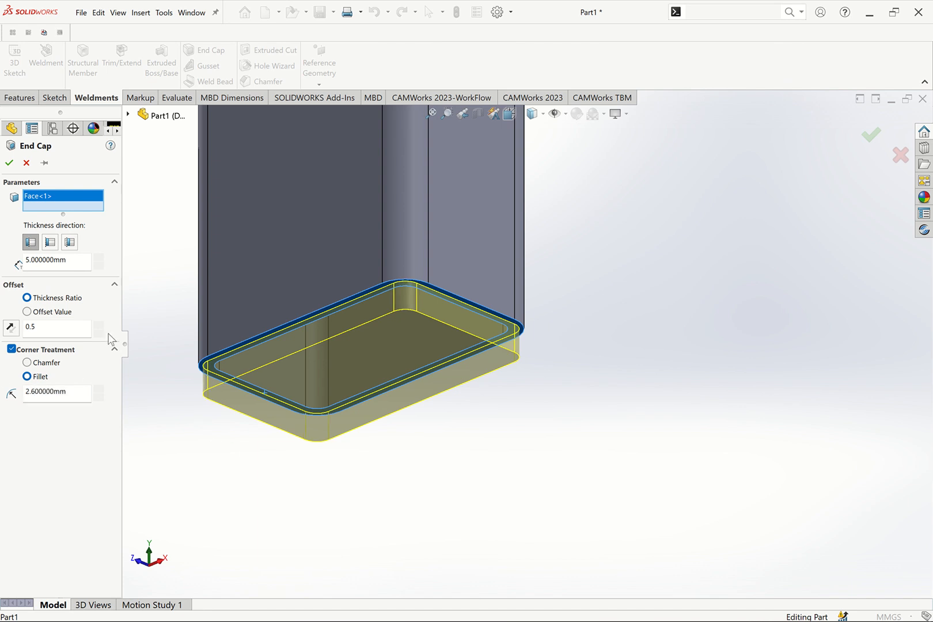
Step: Preview the inward and internal thickness directions for the end cap, and return it to outward
{"action": "left_click", "coordinate": [51, 246]}
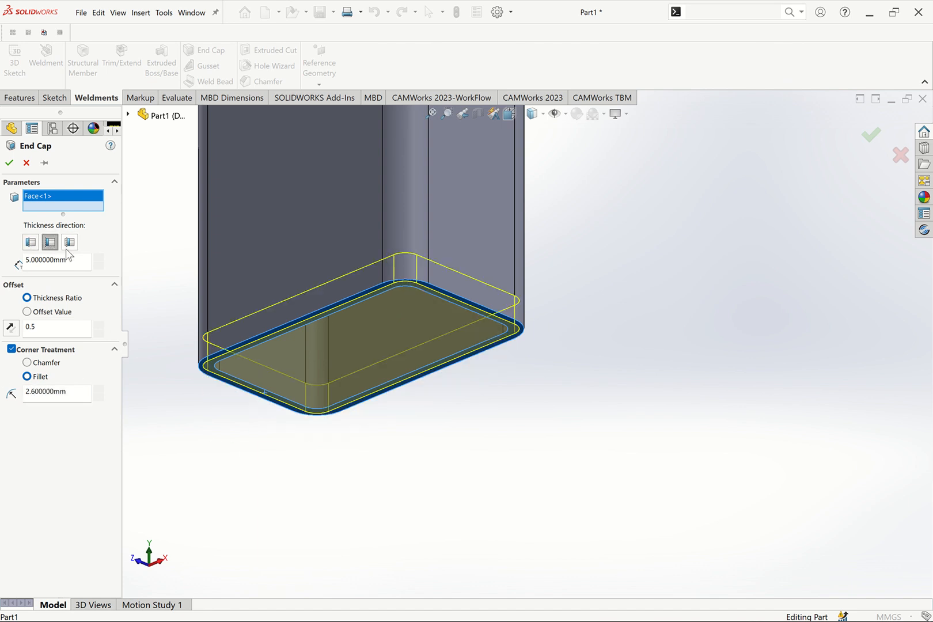
{"action": "left_click", "coordinate": [70, 244]}
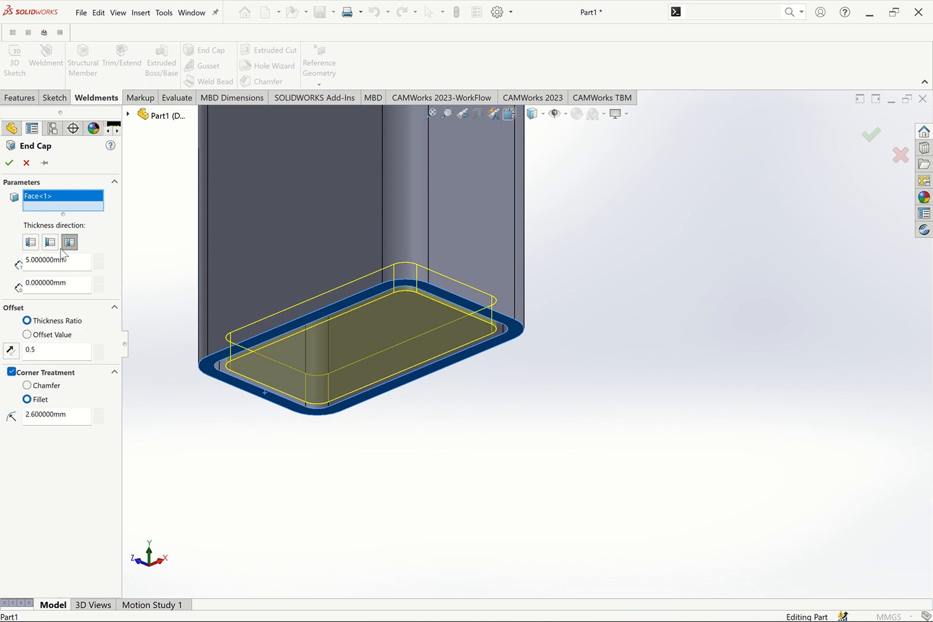
{"action": "left_click", "coordinate": [32, 245]}
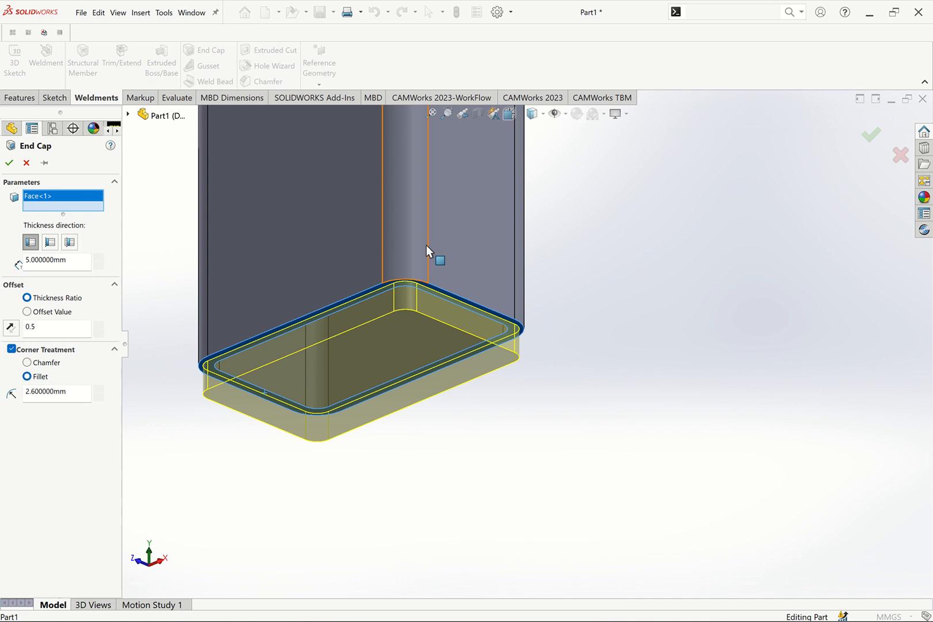
Step: Add the bottom faces of the other three legs to the end cap selection and create the caps
{"action": "scroll", "coordinate": [427, 245], "scroll_direction": "up", "scroll_amount": 10}
{"action": "scroll", "coordinate": [504, 254], "scroll_direction": "down", "scroll_amount": 10}
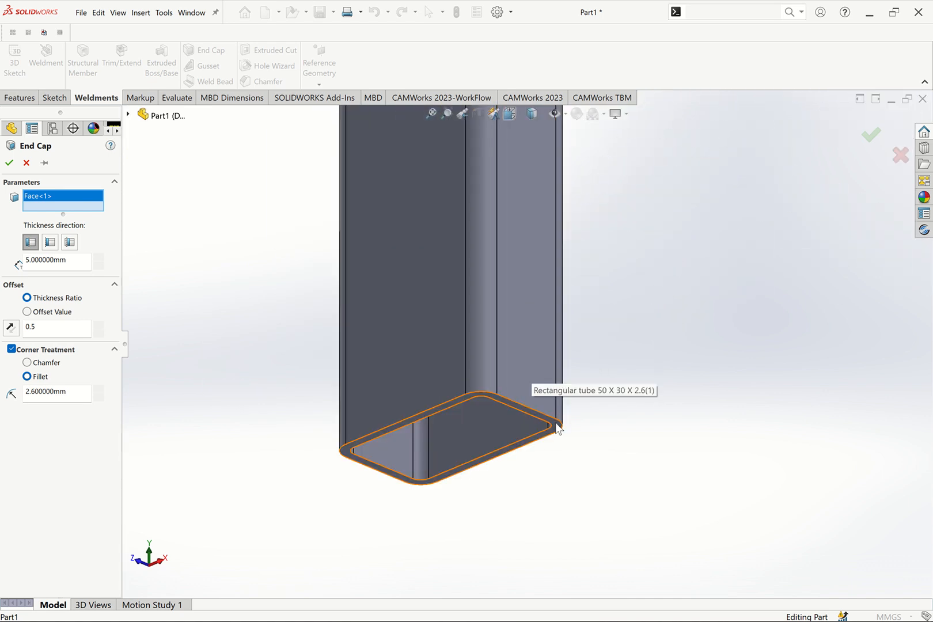
{"action": "left_click", "coordinate": [557, 426]}
{"action": "scroll", "coordinate": [602, 400], "scroll_direction": "up", "scroll_amount": 10}
{"action": "scroll", "coordinate": [607, 295], "scroll_direction": "up", "scroll_amount": 3}
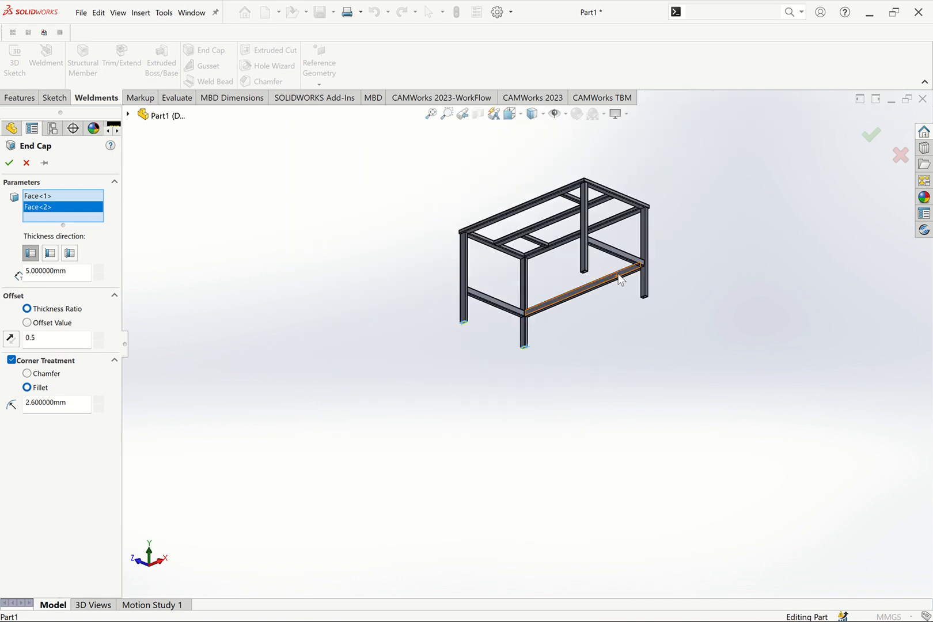
{"action": "scroll", "coordinate": [576, 297], "scroll_direction": "down", "scroll_amount": 15}
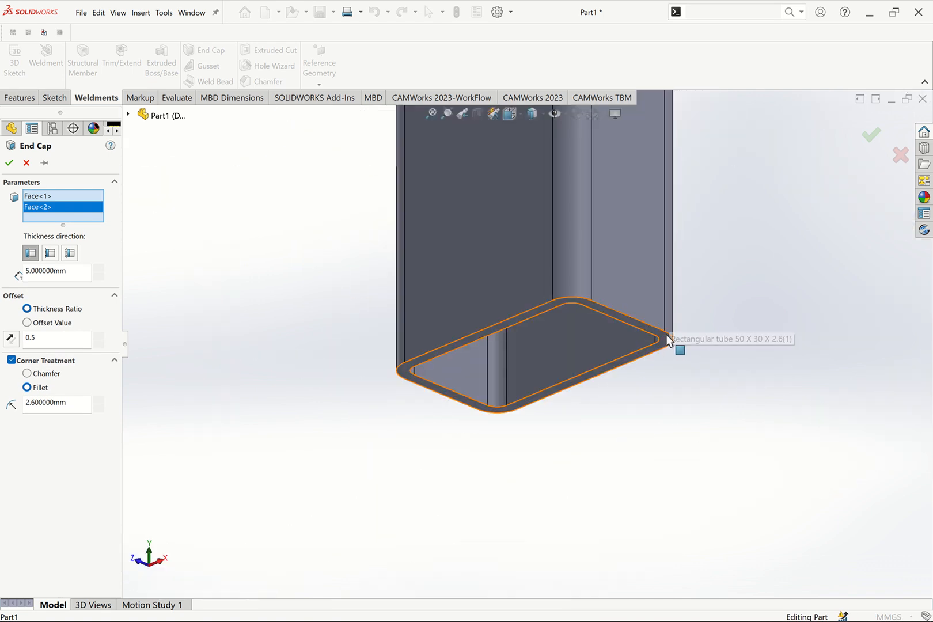
{"action": "left_click", "coordinate": [665, 333]}
{"action": "scroll", "coordinate": [656, 320], "scroll_direction": "up", "scroll_amount": 10}
{"action": "scroll", "coordinate": [739, 350], "scroll_direction": "up", "scroll_amount": 5}
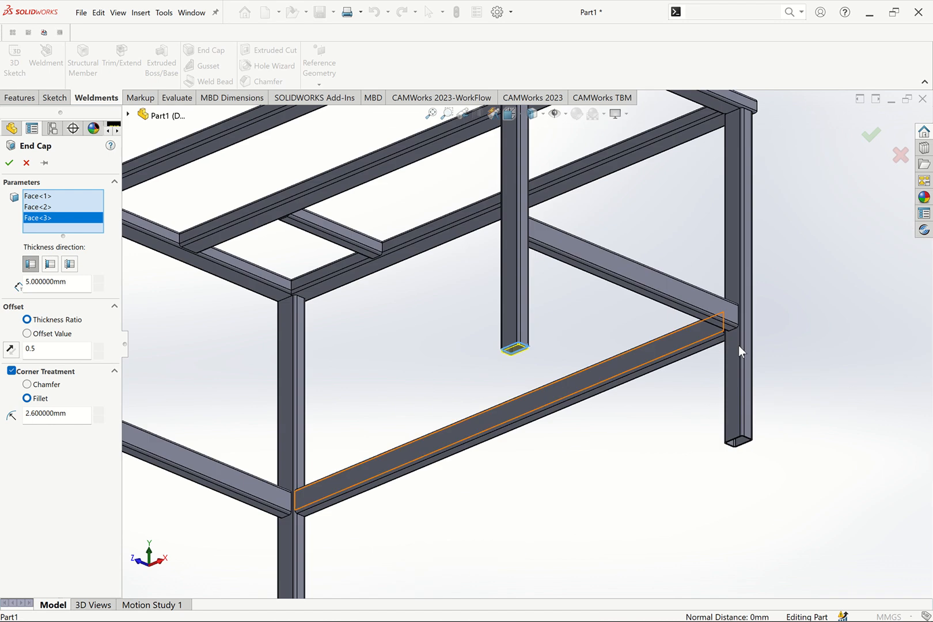
{"action": "scroll", "coordinate": [742, 403], "scroll_direction": "down", "scroll_amount": 15}
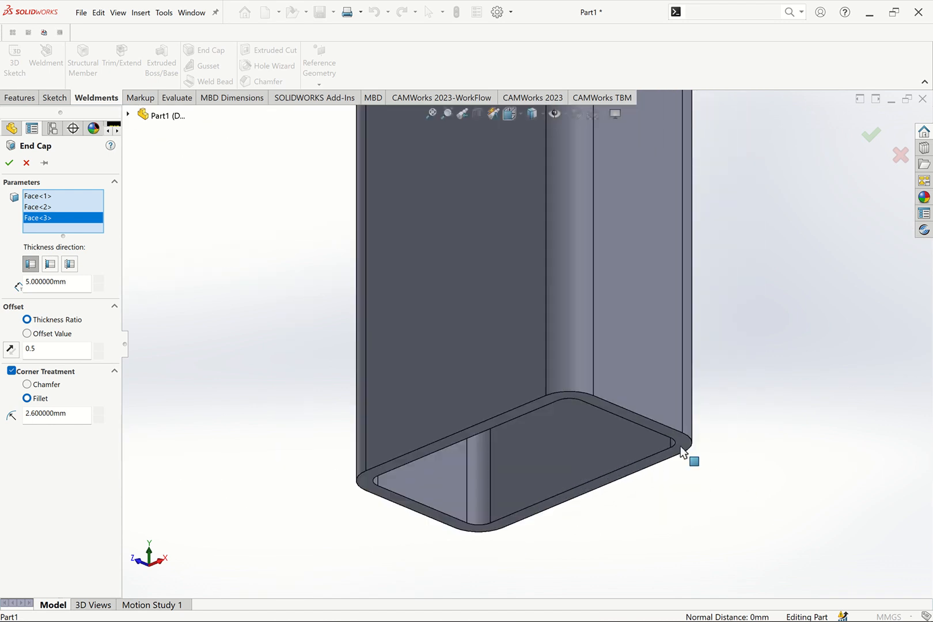
{"action": "left_click", "coordinate": [680, 446]}
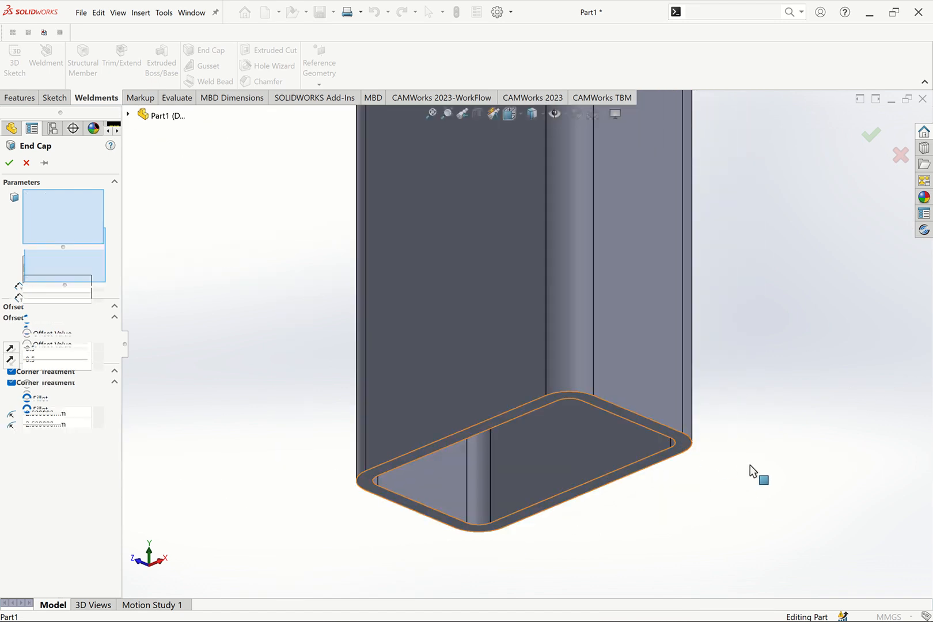
{"action": "left_click", "coordinate": [9, 163]}
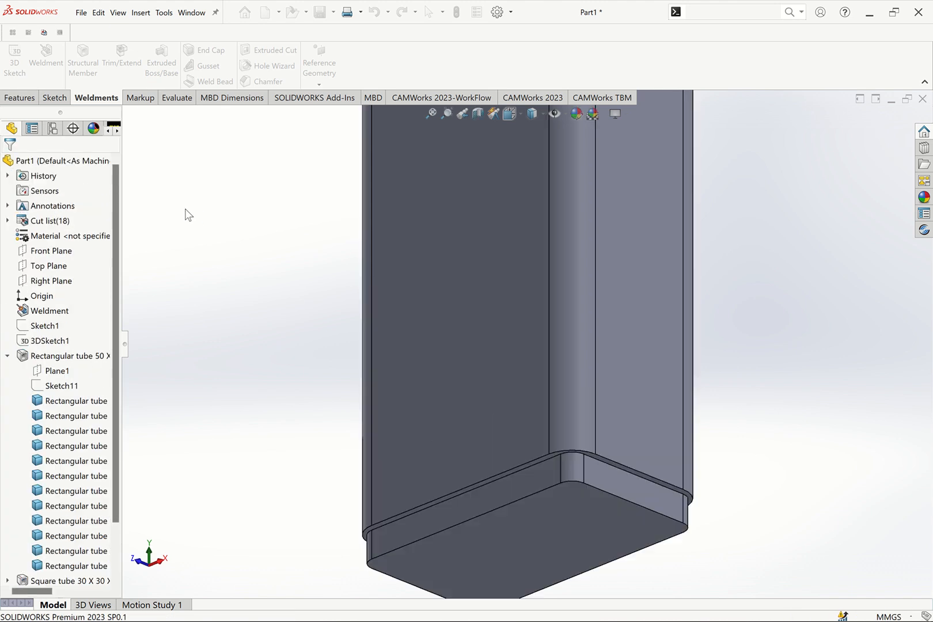
Step: Assign Alloy Steel from the SOLIDWORKS Materials steel library to the whole frame
{"action": "key", "text": "ctrl+7"}
{"action": "right_click", "coordinate": [68, 237]}
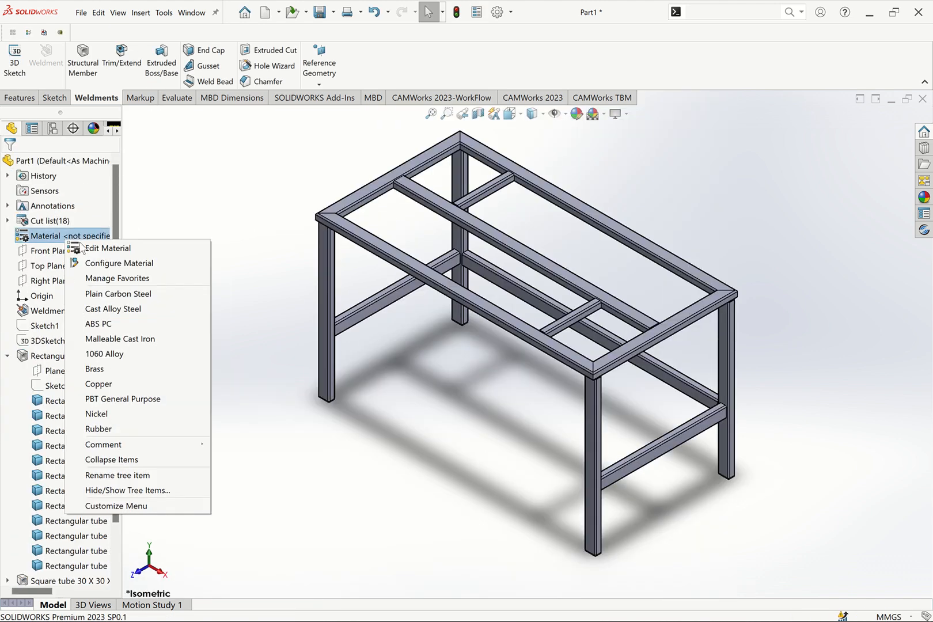
{"action": "left_click", "coordinate": [125, 251]}
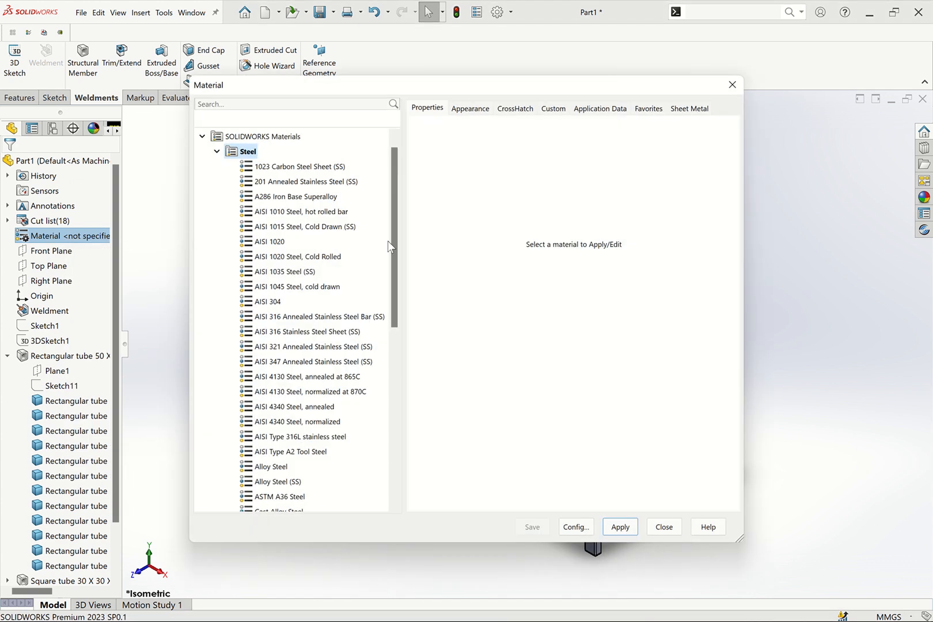
{"action": "left_click_drag", "start_coordinate": [396, 239], "coordinate": [394, 312]}
{"action": "left_click", "coordinate": [271, 317]}
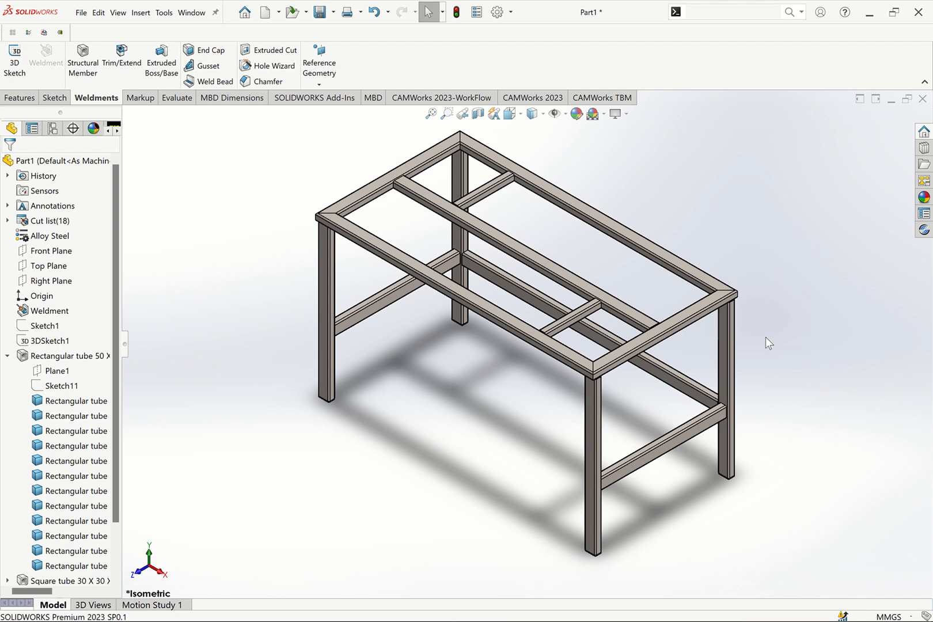
Step: Save the part as TABLE FRAME in the DESIGNS folder under Downloads
{"action": "key", "text": "ctrl+s"}
{"action": "type", "text": "TABLE FRAME"}
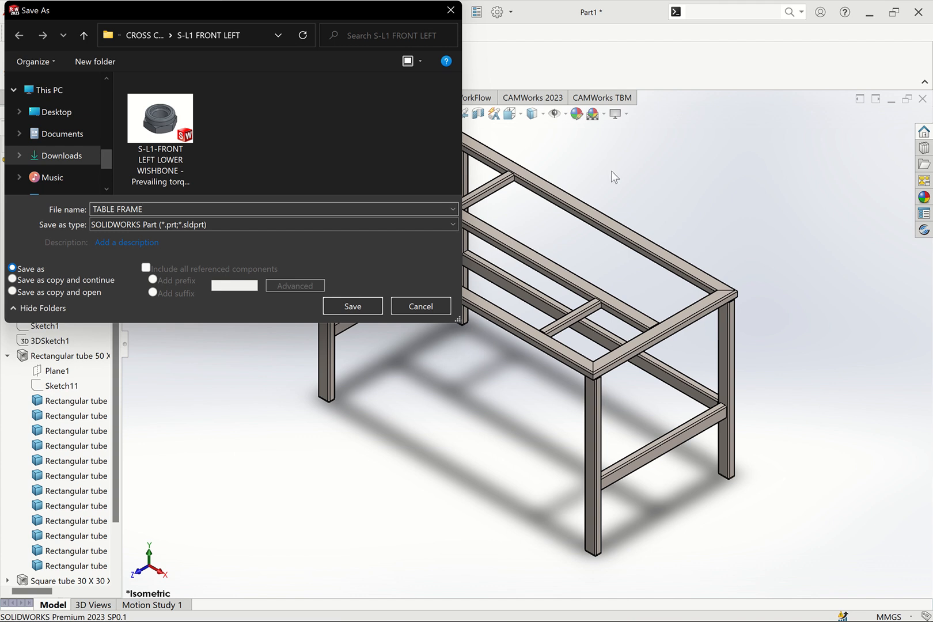
{"action": "left_click", "coordinate": [160, 36]}
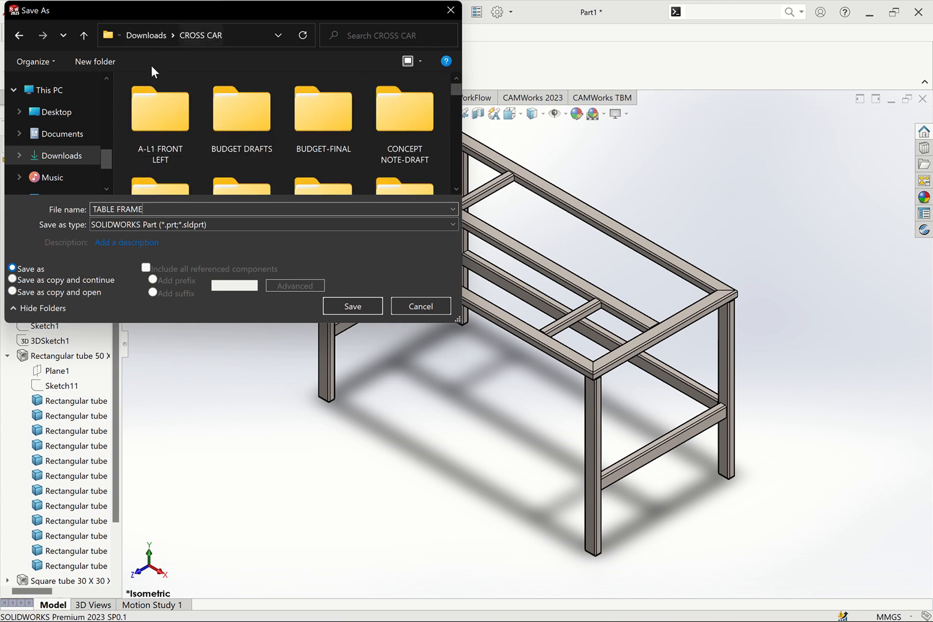
{"action": "left_click", "coordinate": [148, 35]}
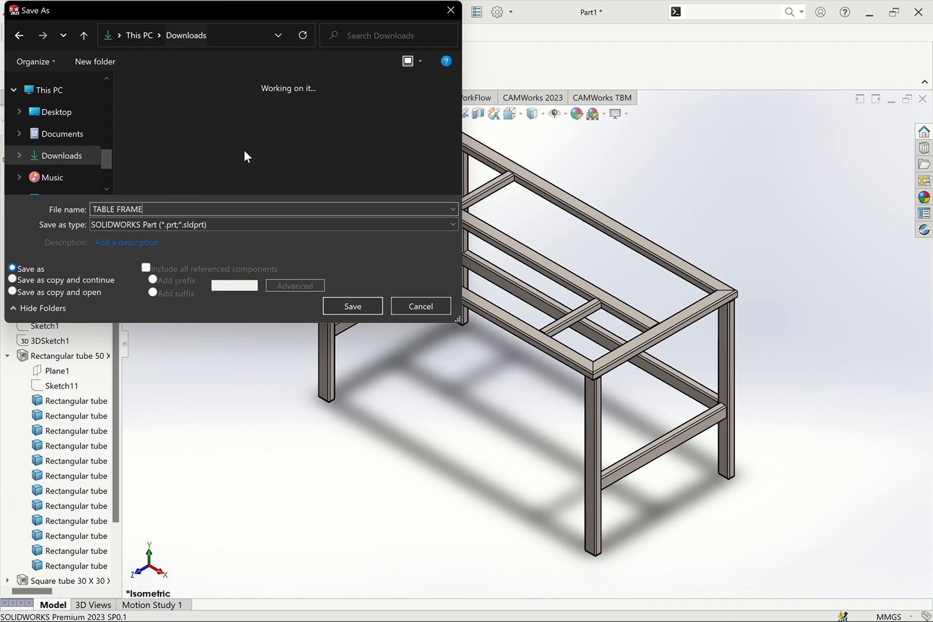
{"action": "scroll", "coordinate": [244, 131], "scroll_direction": "down", "scroll_amount": 3}
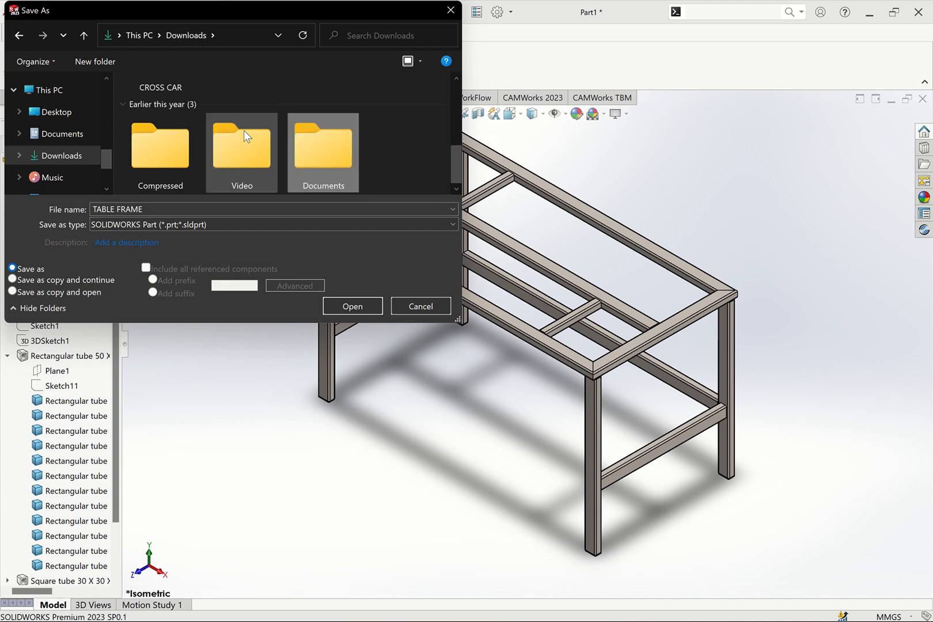
{"action": "left_click", "coordinate": [321, 153]}
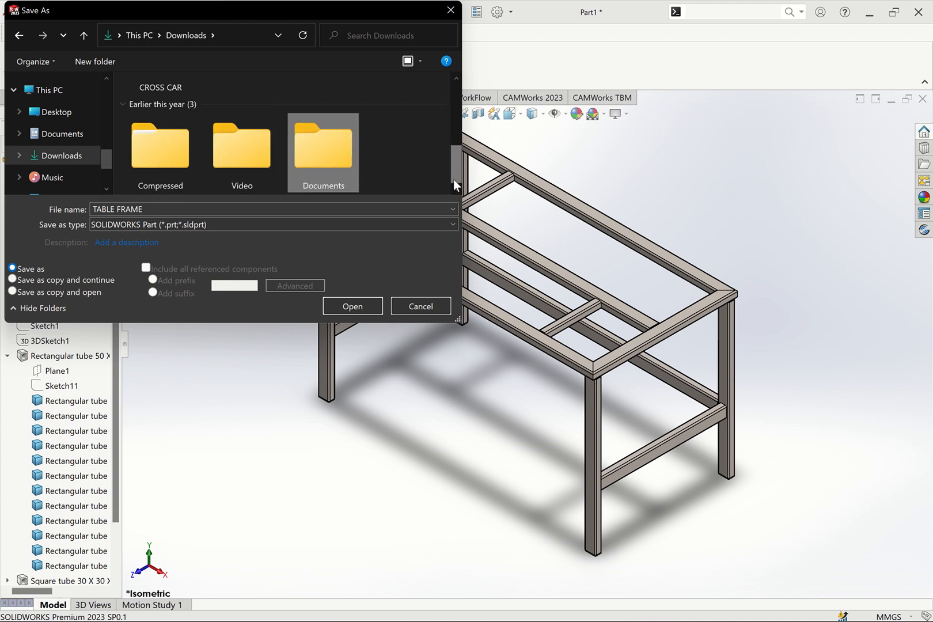
{"action": "left_click_drag", "start_coordinate": [454, 179], "coordinate": [451, 91]}
{"action": "double_click", "coordinate": [144, 135]}
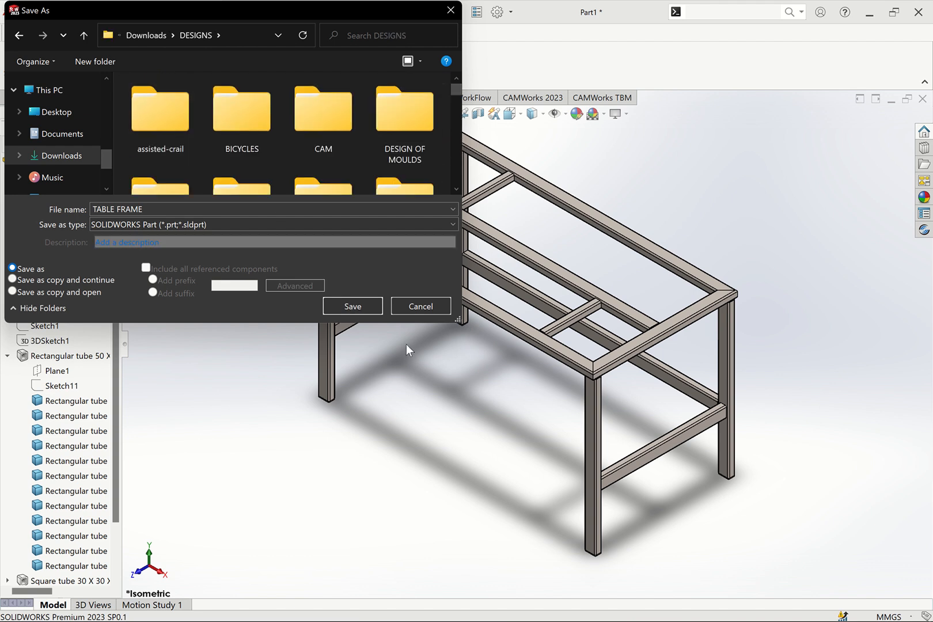
{"action": "left_click", "coordinate": [366, 307]}
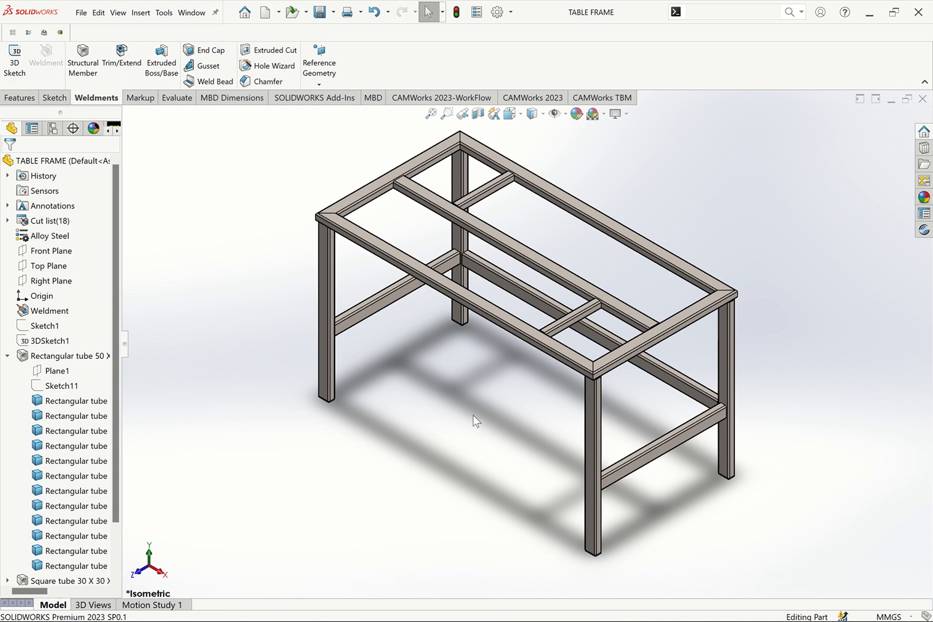
Step: Review the layout sketches and the rectangular tube feature that define the frame
{"action": "left_click", "coordinate": [45, 326]}
{"action": "left_click", "coordinate": [49, 340]}
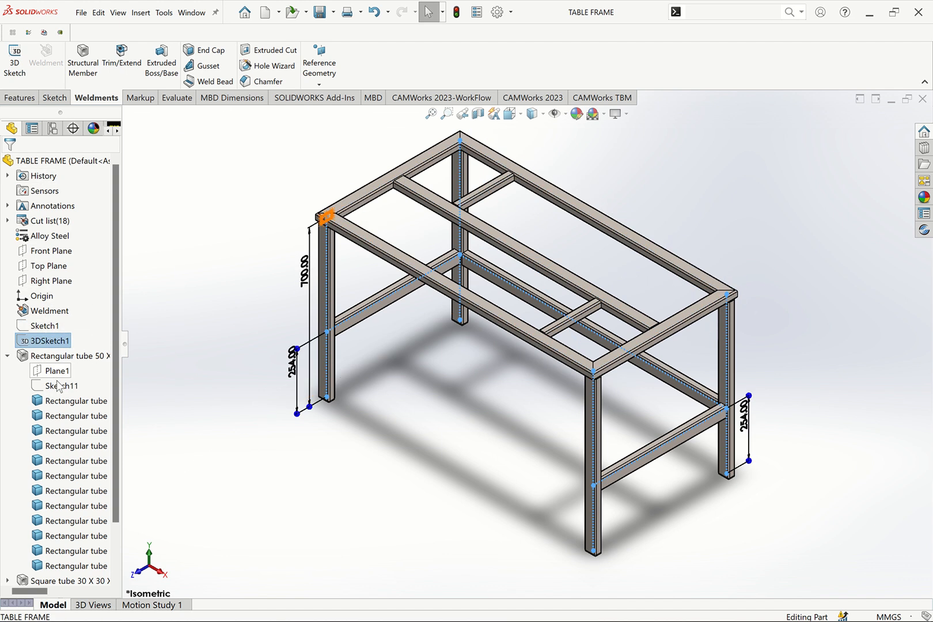
{"action": "left_click", "coordinate": [217, 297]}
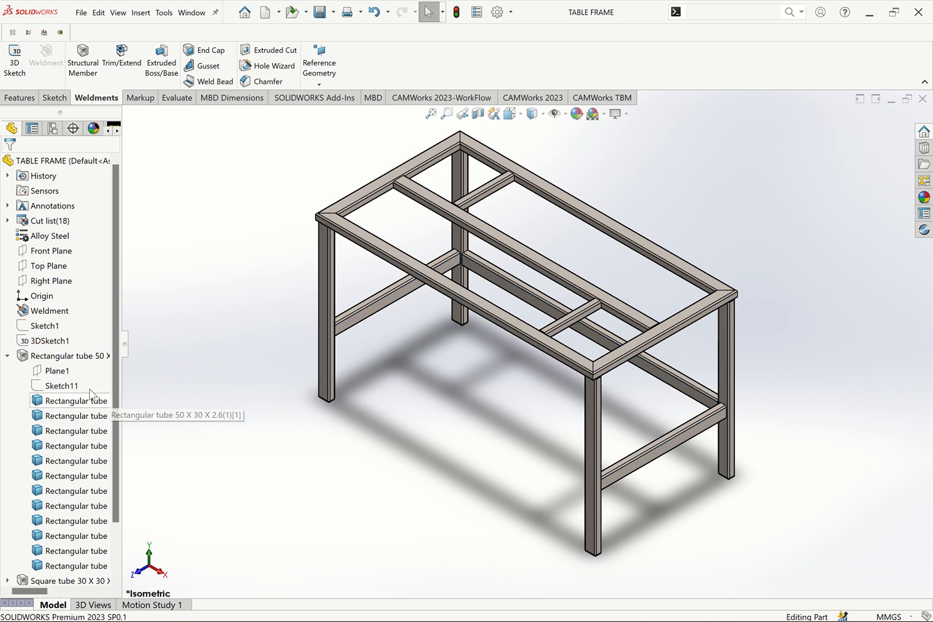
{"action": "left_click", "coordinate": [64, 356]}
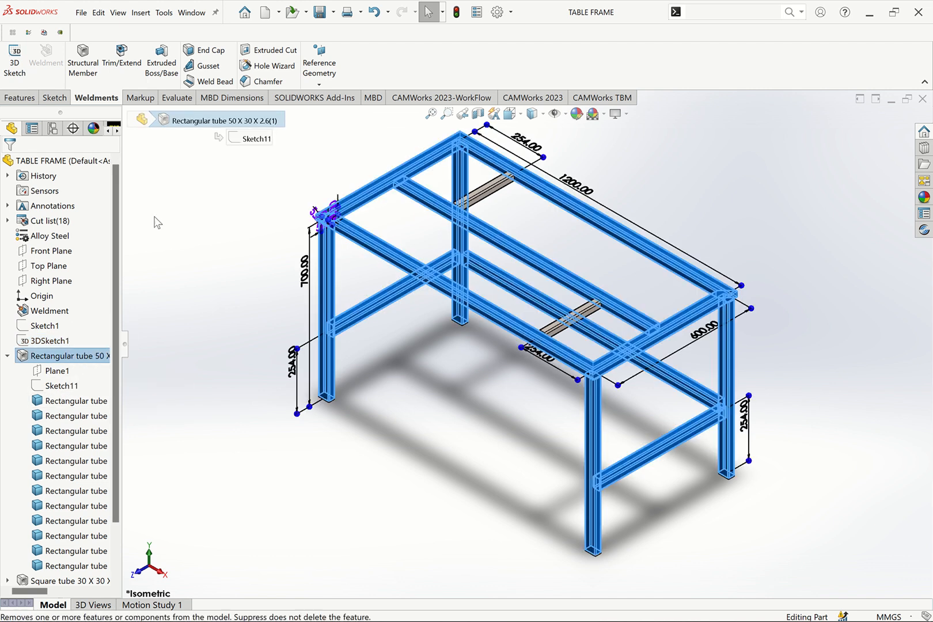
{"action": "left_click", "coordinate": [132, 111]}
{"action": "left_click", "coordinate": [57, 356]}
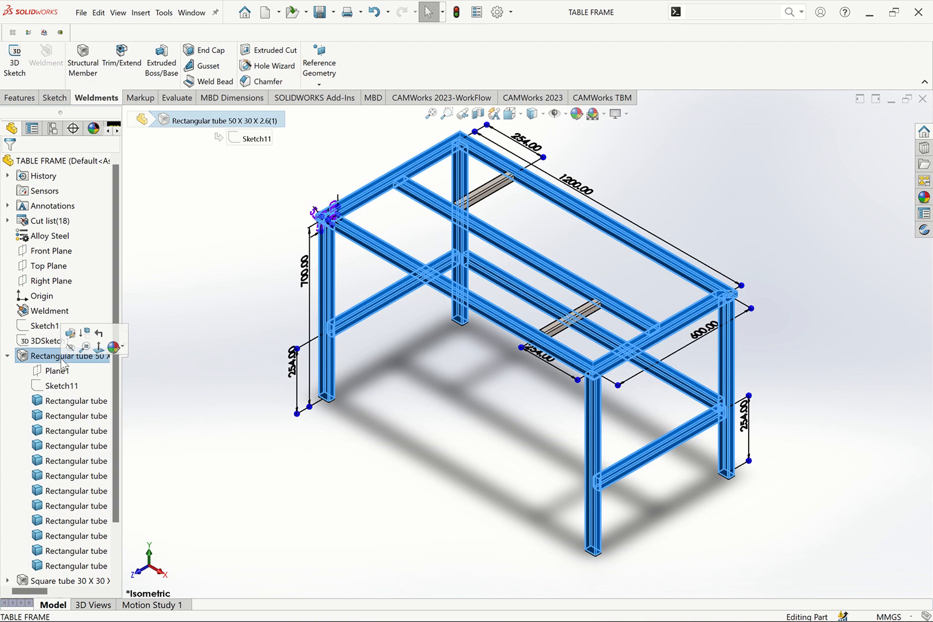
{"action": "right_click", "coordinate": [62, 357]}
{"action": "left_click", "coordinate": [170, 247]}
Step: Look through the available ISO rectangular tube sizes for a structural member without adding one
{"action": "left_click", "coordinate": [84, 68]}
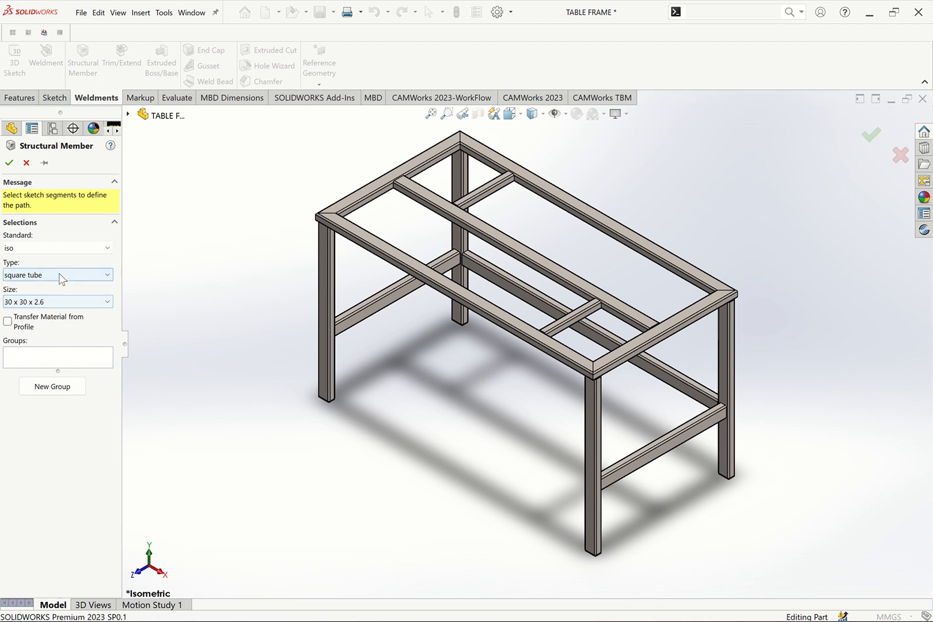
{"action": "left_click", "coordinate": [59, 273]}
{"action": "left_click", "coordinate": [56, 316]}
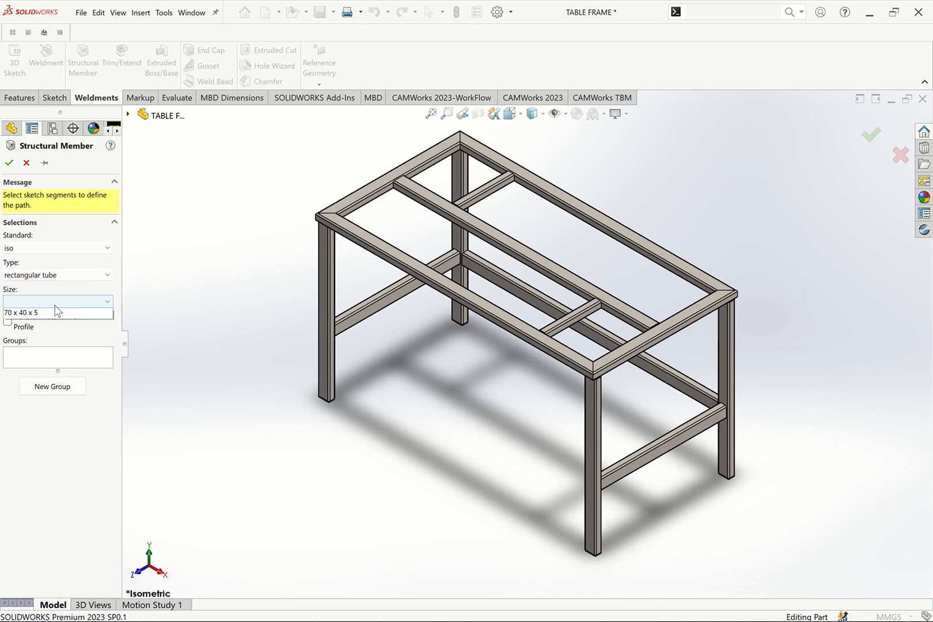
{"action": "left_click", "coordinate": [55, 301]}
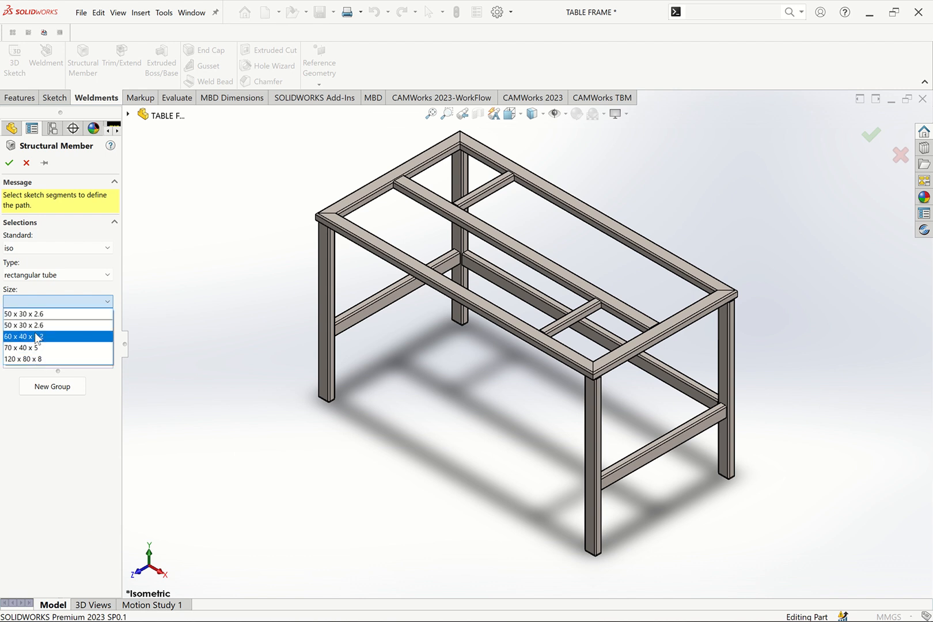
{"action": "left_click", "coordinate": [155, 297]}
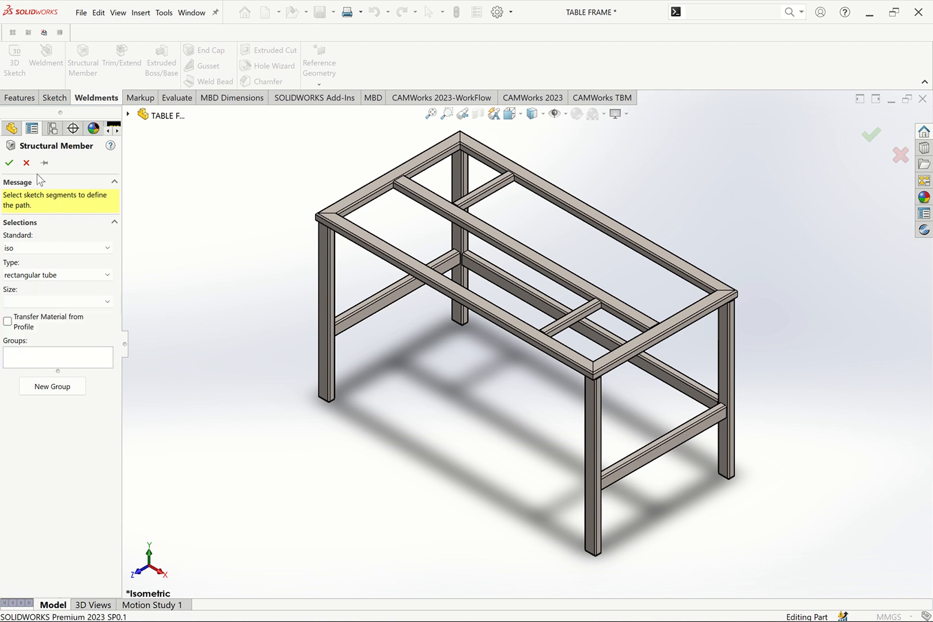
{"action": "left_click", "coordinate": [26, 163]}
Step: Open the rectangular tube's profile sketch to examine its dimensions, and return to the isometric view of the frame
{"action": "left_click", "coordinate": [60, 386]}
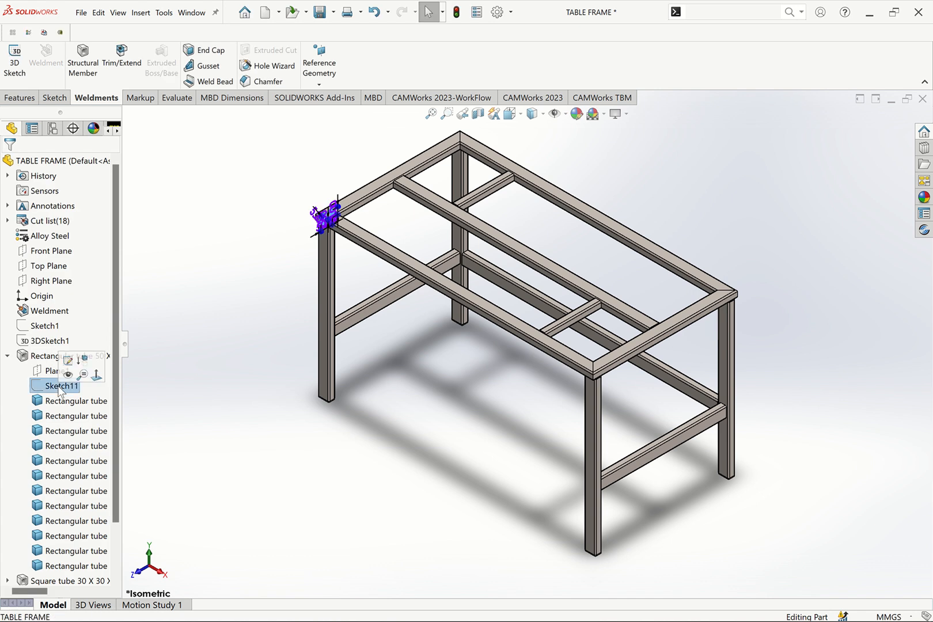
{"action": "left_click", "coordinate": [68, 361]}
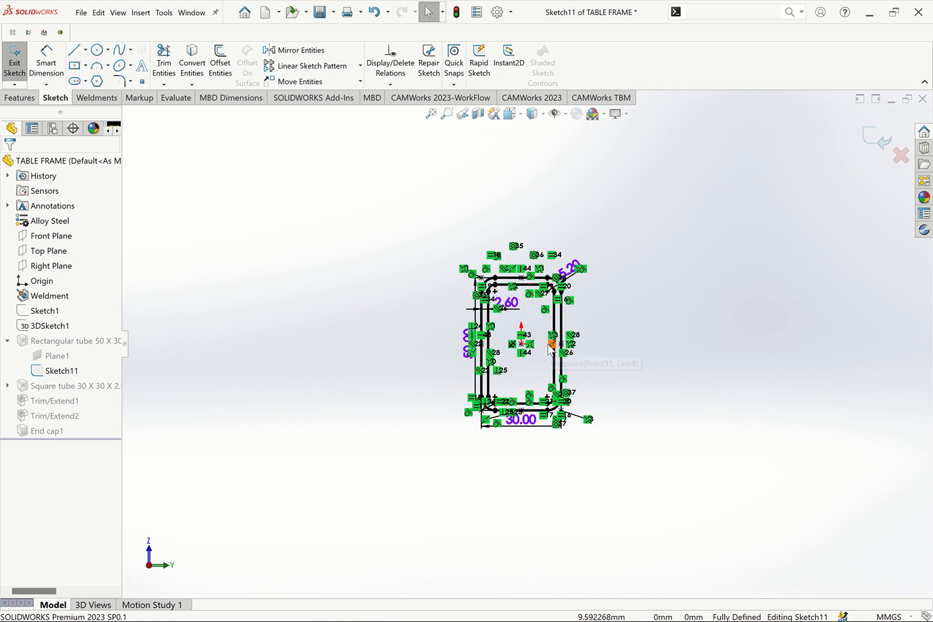
{"action": "scroll", "coordinate": [549, 345], "scroll_direction": "down", "scroll_amount": 5}
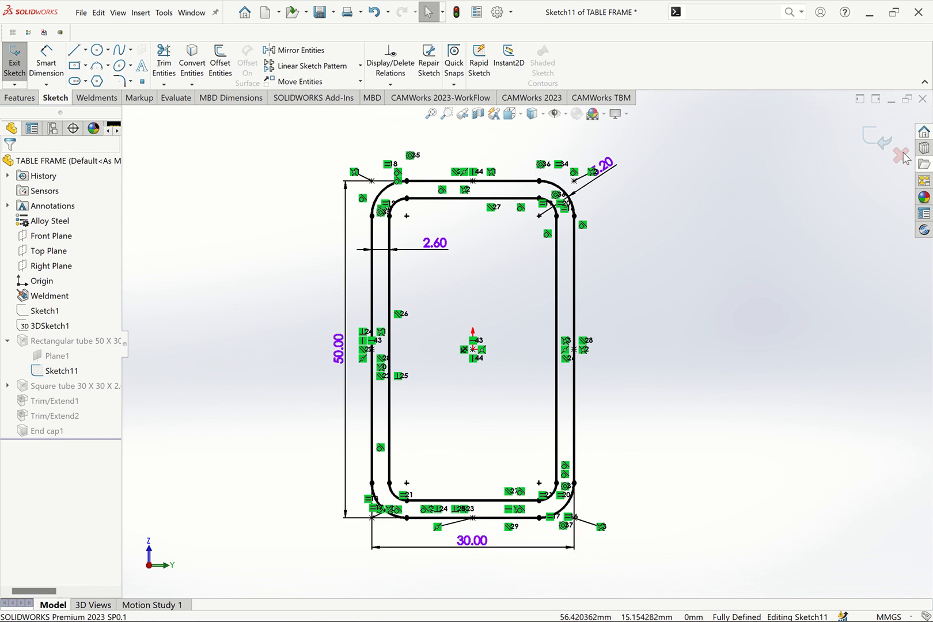
{"action": "left_click", "coordinate": [876, 142]}
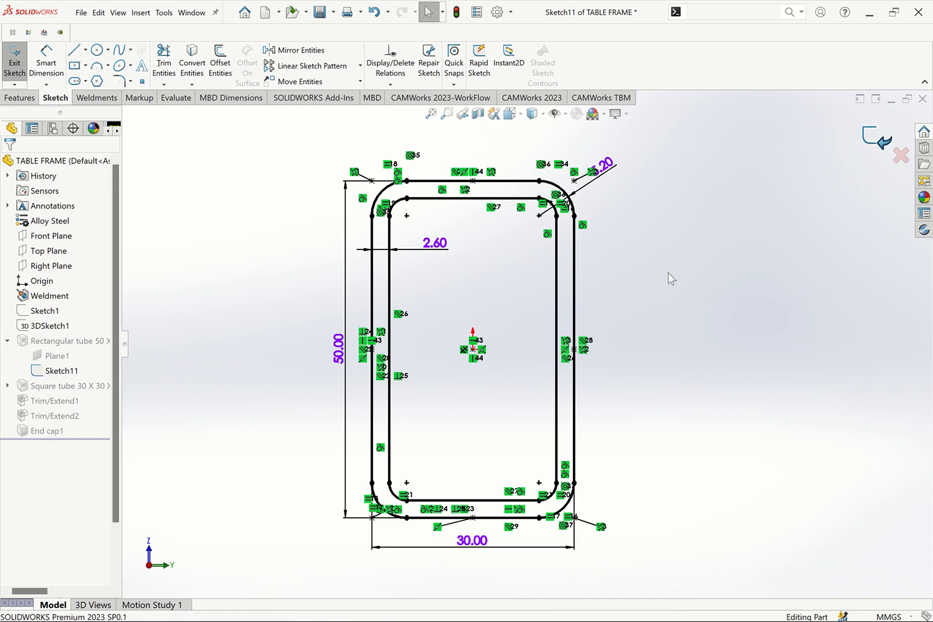
{"action": "key", "text": "ctrl+7"}
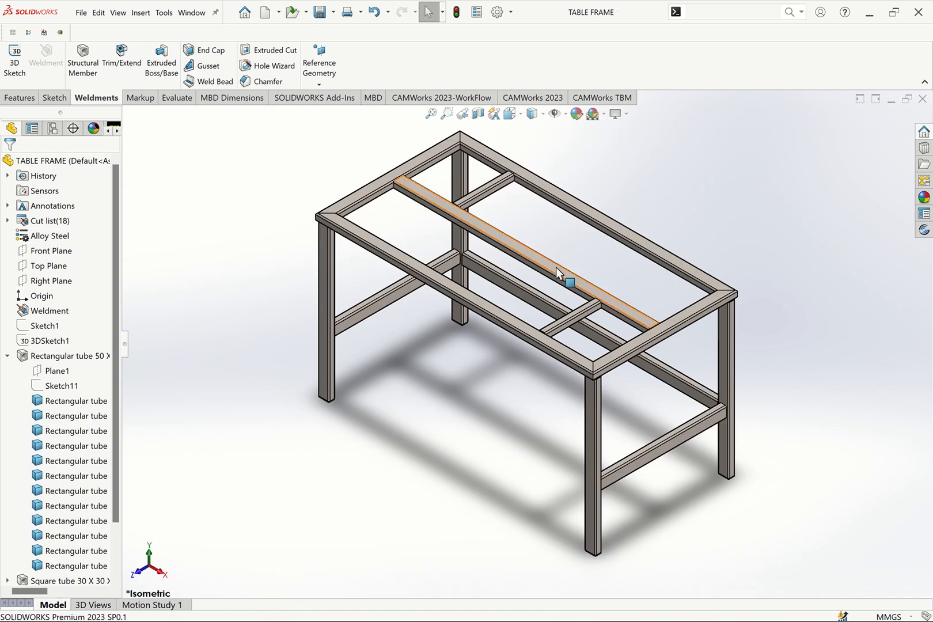
Step: Activate the SOLIDWORKS Simulation add-in for the current session
{"action": "left_click", "coordinate": [511, 12]}
{"action": "left_click", "coordinate": [514, 61]}
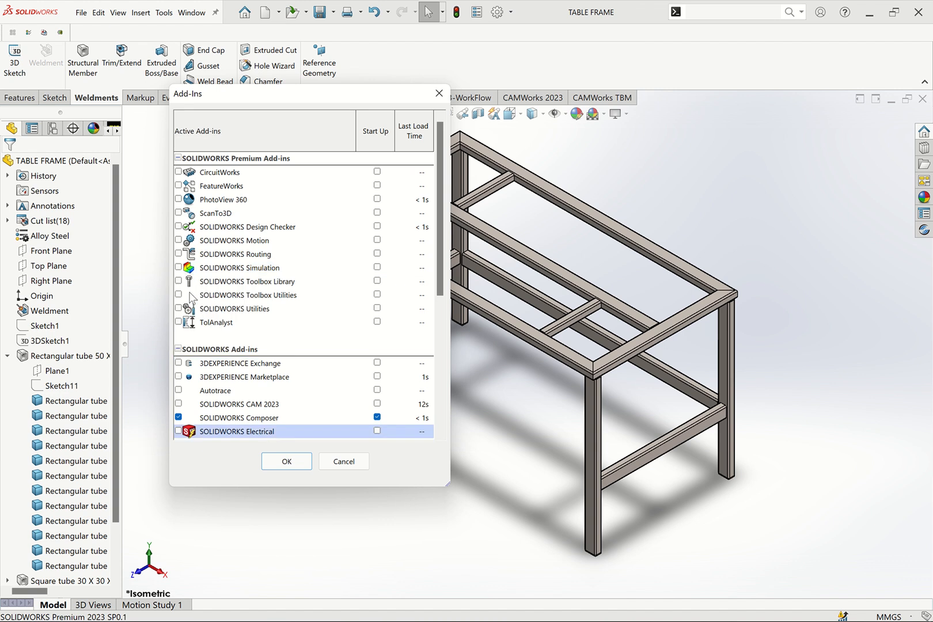
{"action": "left_click", "coordinate": [178, 267]}
{"action": "left_click", "coordinate": [292, 462]}
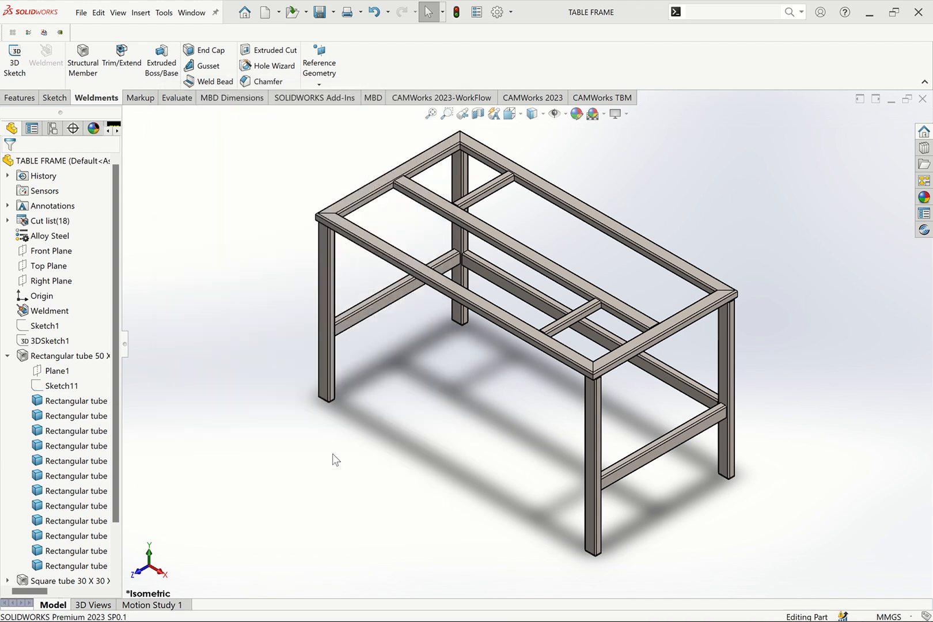
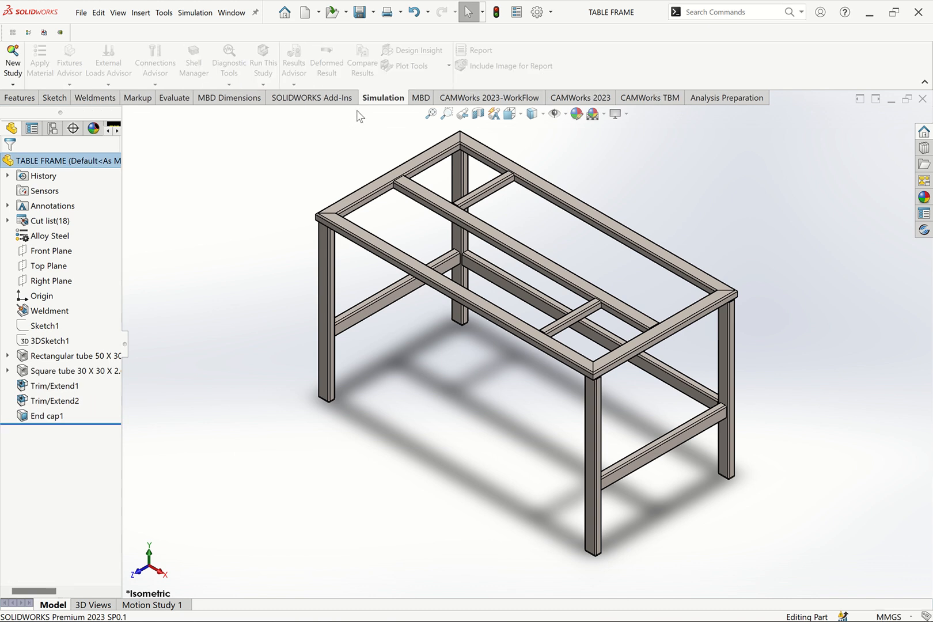
Step: Create a new static simulation study named "Table Analsis-Stress"
{"action": "left_click", "coordinate": [12, 84]}
{"action": "left_click", "coordinate": [39, 99]}
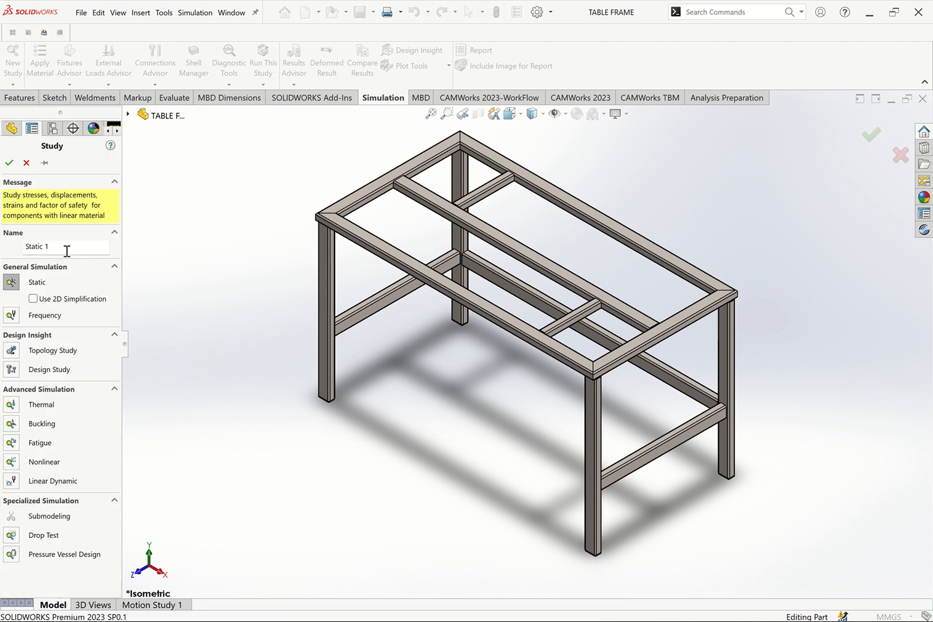
{"action": "left_click_drag", "start_coordinate": [67, 251], "coordinate": [5, 246]}
{"action": "type", "text": "tA"}
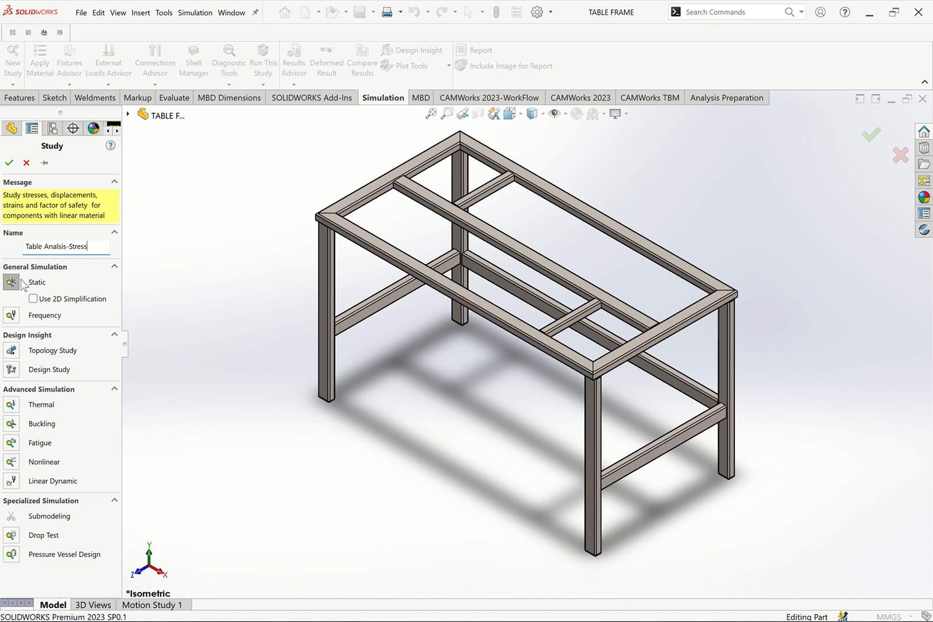
{"action": "left_click", "coordinate": [9, 163]}
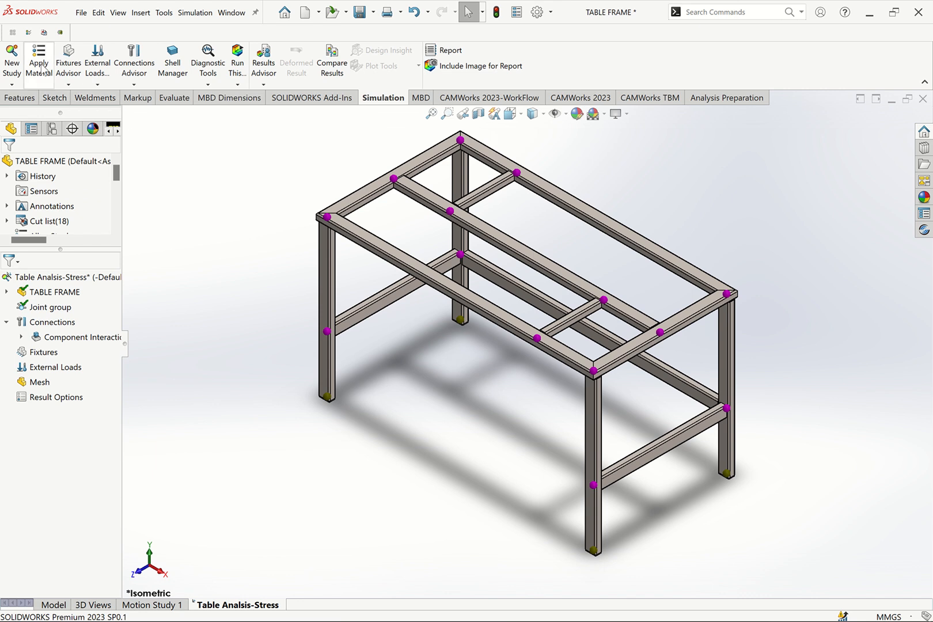
Step: Start a Fixed Geometry fixture and add the bottom end-cap faces of the first two table legs
{"action": "left_click", "coordinate": [68, 84]}
{"action": "left_click", "coordinate": [110, 113]}
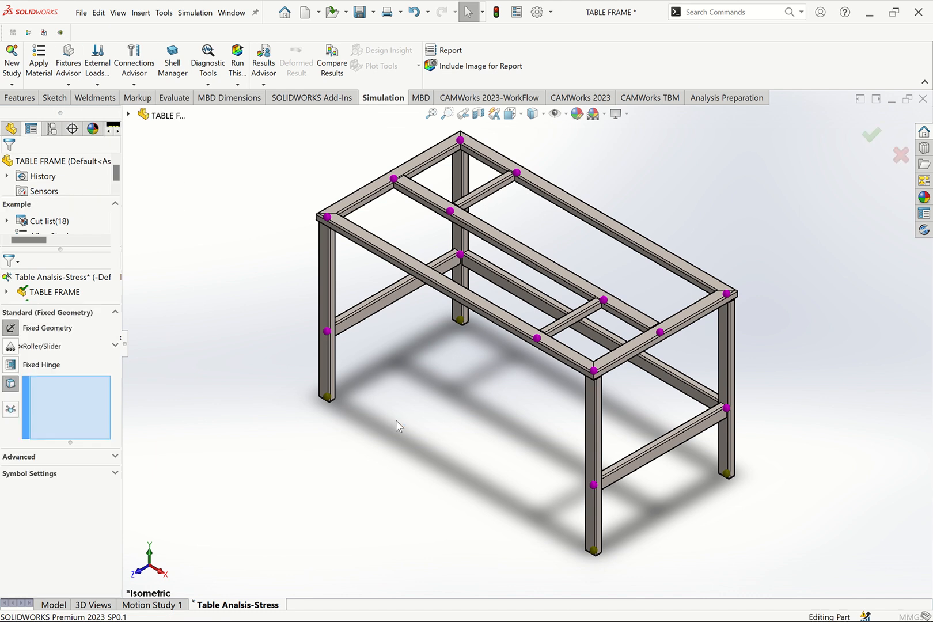
{"action": "scroll", "coordinate": [386, 423], "scroll_direction": "down", "scroll_amount": 10}
{"action": "scroll", "coordinate": [504, 320], "scroll_direction": "up", "scroll_amount": 3}
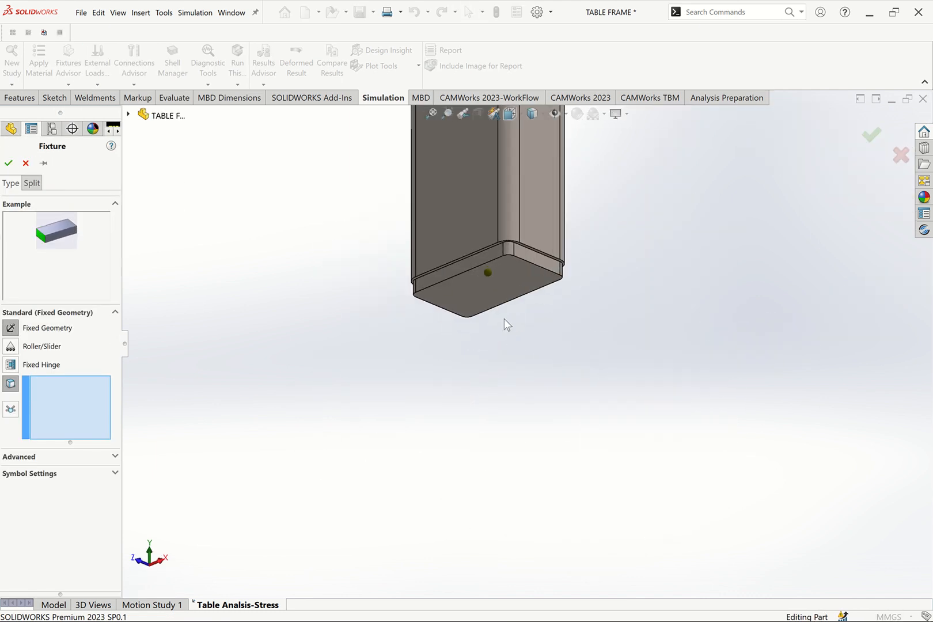
{"action": "left_click", "coordinate": [506, 277]}
{"action": "scroll", "coordinate": [556, 338], "scroll_direction": "up", "scroll_amount": 5}
{"action": "scroll", "coordinate": [626, 368], "scroll_direction": "down", "scroll_amount": 8}
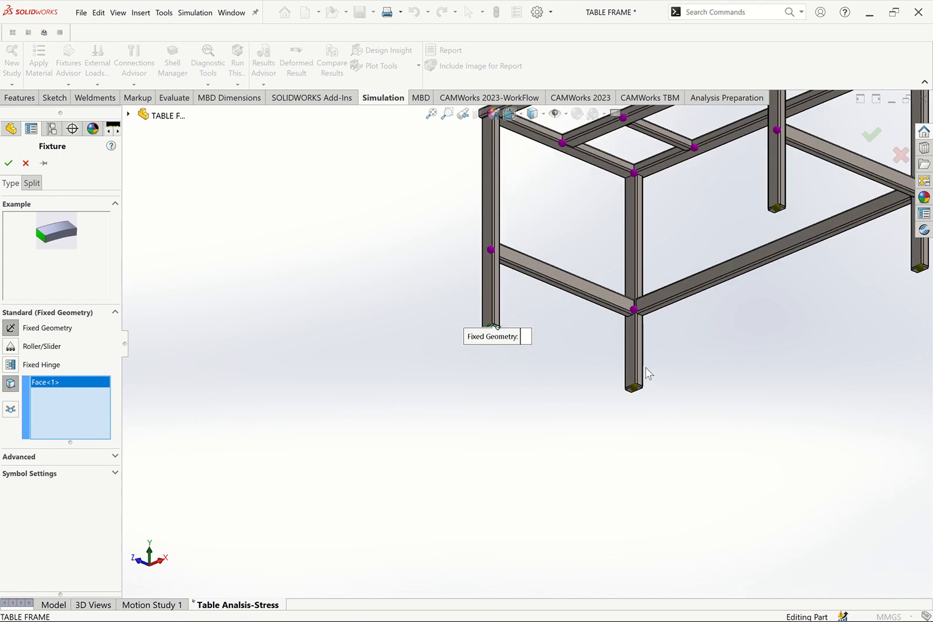
{"action": "scroll", "coordinate": [643, 392], "scroll_direction": "up", "scroll_amount": 10}
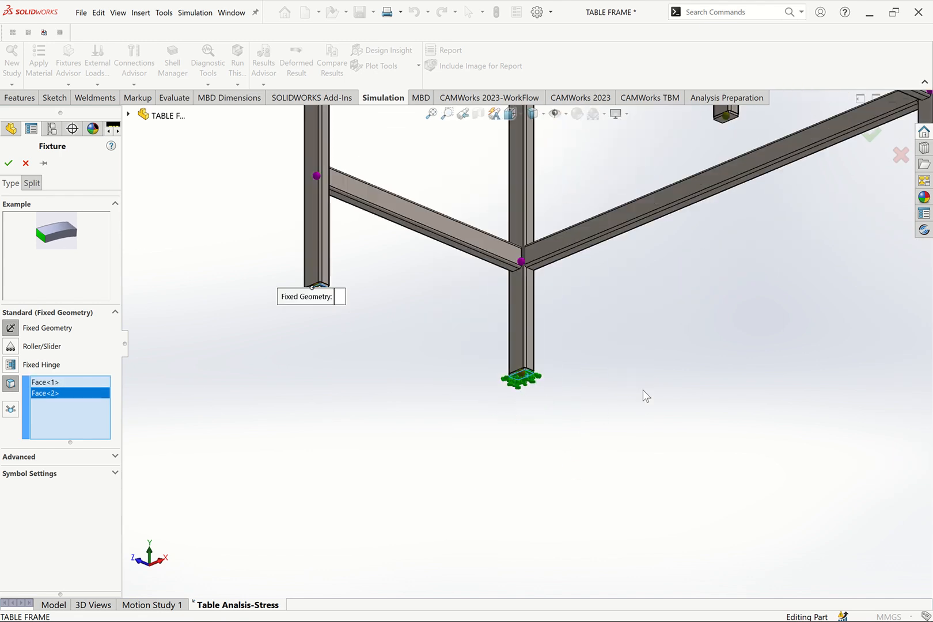
{"action": "scroll", "coordinate": [591, 254], "scroll_direction": "down", "scroll_amount": 6}
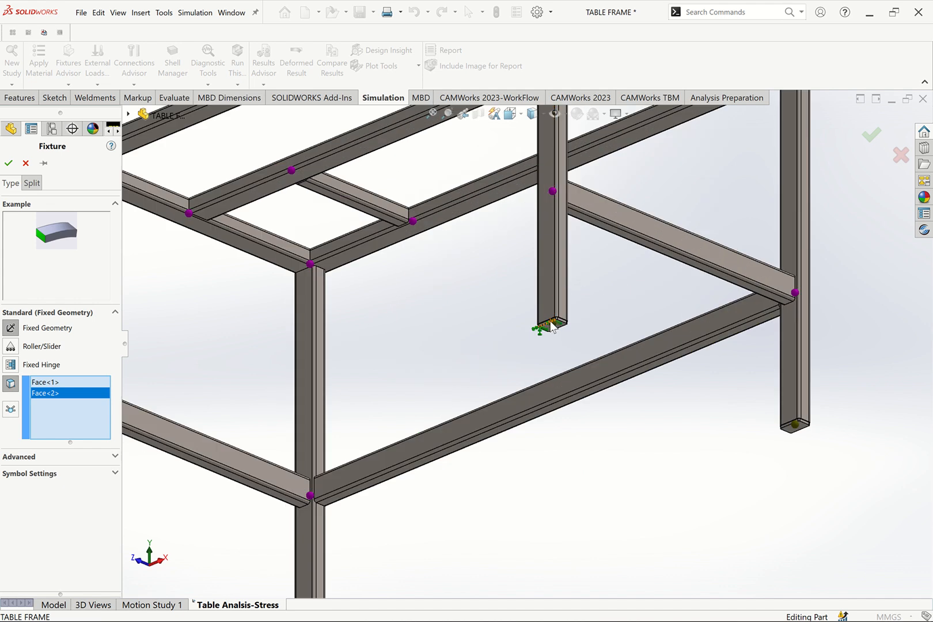
Step: Add the bottom faces of the remaining two legs to the fixture, accept it and restore the isometric view
{"action": "left_click", "coordinate": [553, 324]}
{"action": "scroll", "coordinate": [558, 328], "scroll_direction": "down", "scroll_amount": 5}
{"action": "scroll", "coordinate": [589, 331], "scroll_direction": "up", "scroll_amount": 8}
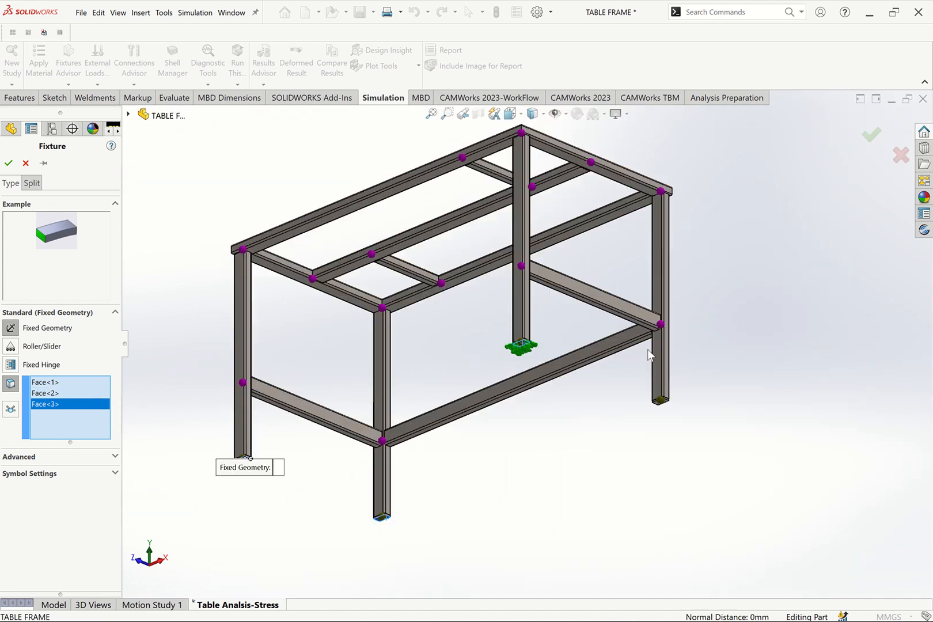
{"action": "scroll", "coordinate": [669, 415], "scroll_direction": "down", "scroll_amount": 10}
{"action": "left_click", "coordinate": [419, 161]}
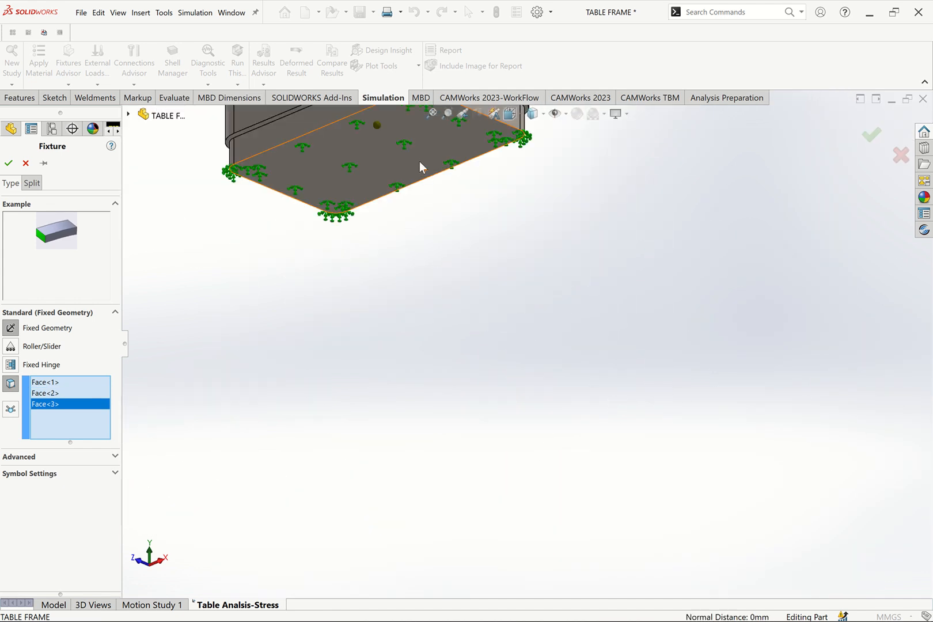
{"action": "scroll", "coordinate": [496, 272], "scroll_direction": "up", "scroll_amount": 6}
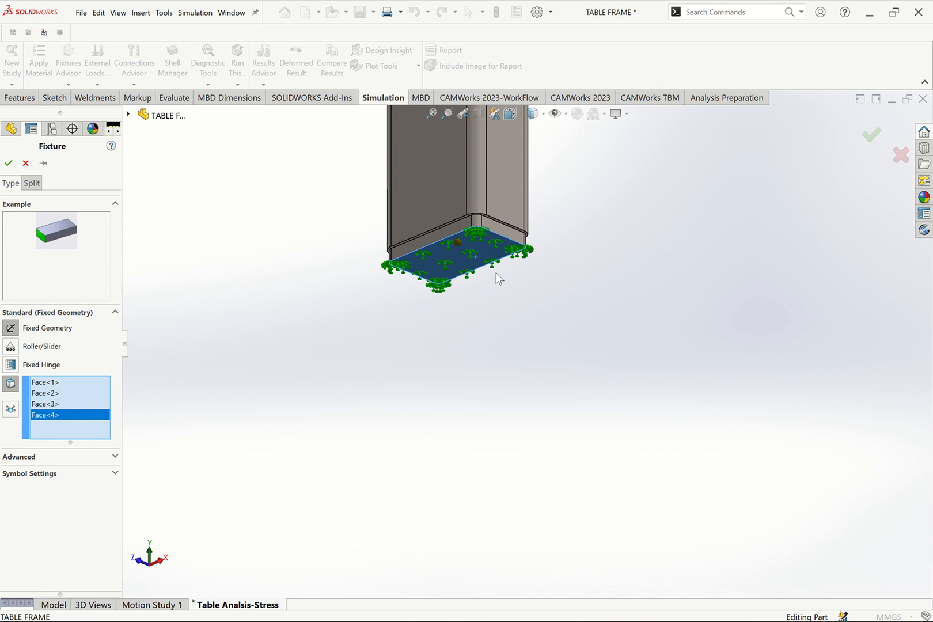
{"action": "left_click", "coordinate": [8, 163]}
{"action": "key", "text": "ctrl+7"}
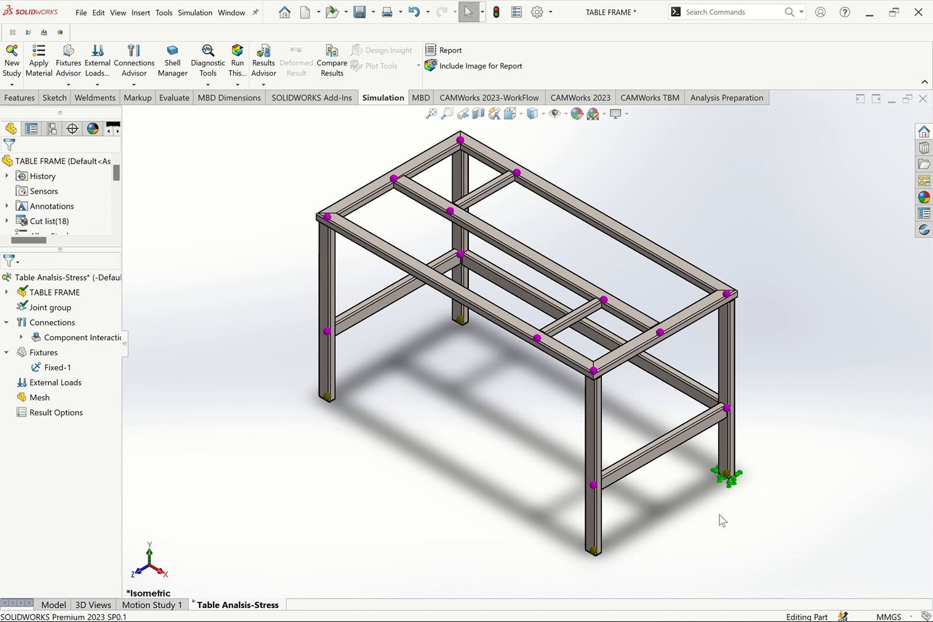
Step: Start a Pressure external load for the study
{"action": "left_click", "coordinate": [99, 87]}
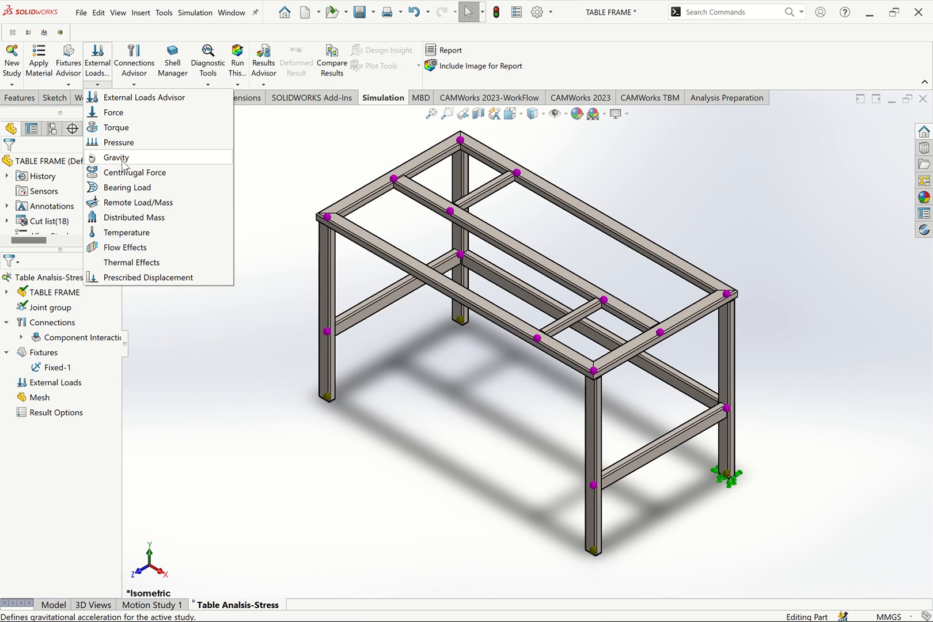
{"action": "left_click", "coordinate": [130, 144]}
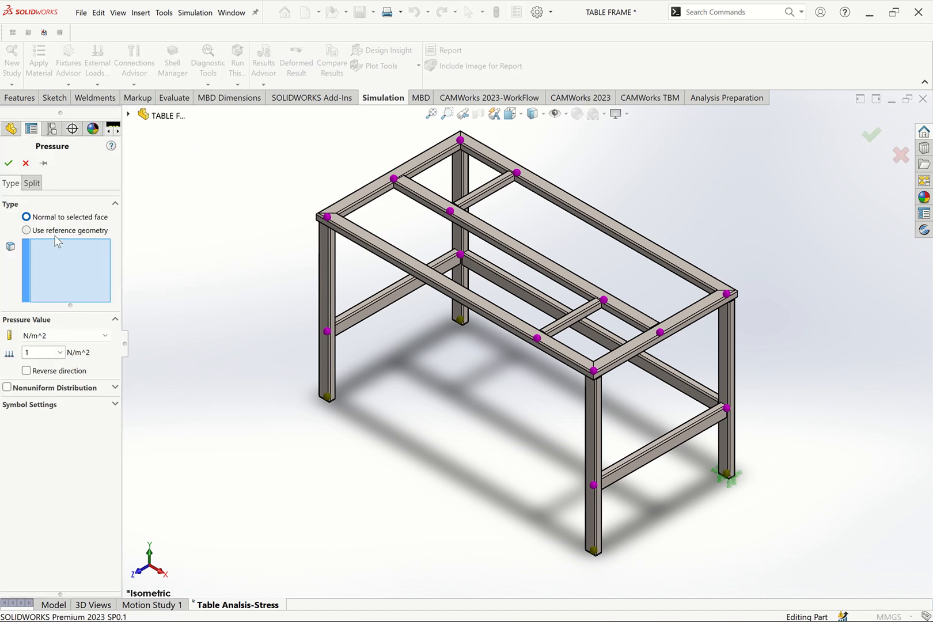
Step: Try to orient the pressure by reference geometry, using the Top Plane and Along Plane Dir 2 for the front rail's top face
{"action": "left_click", "coordinate": [128, 115]}
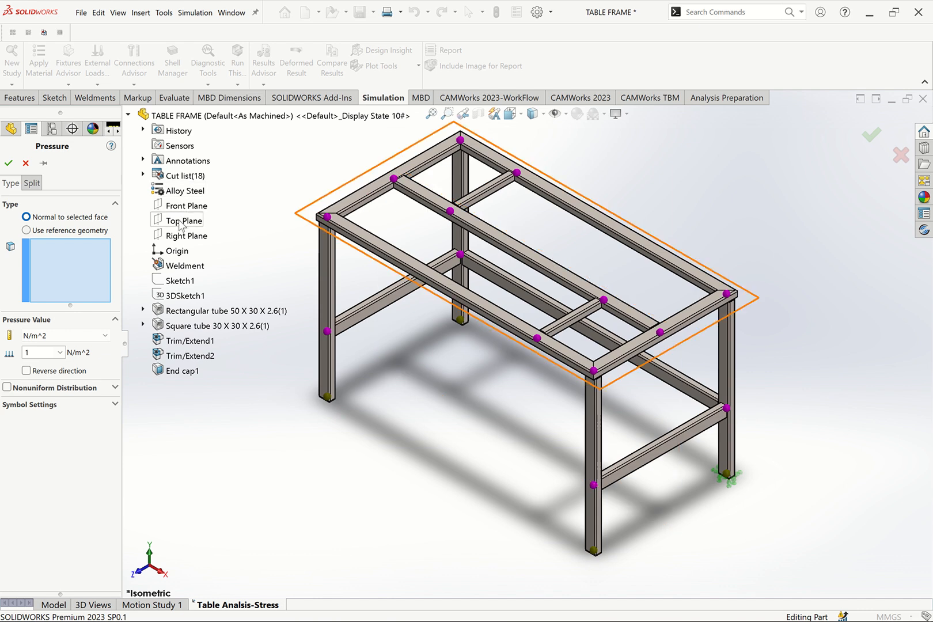
{"action": "left_click", "coordinate": [43, 231]}
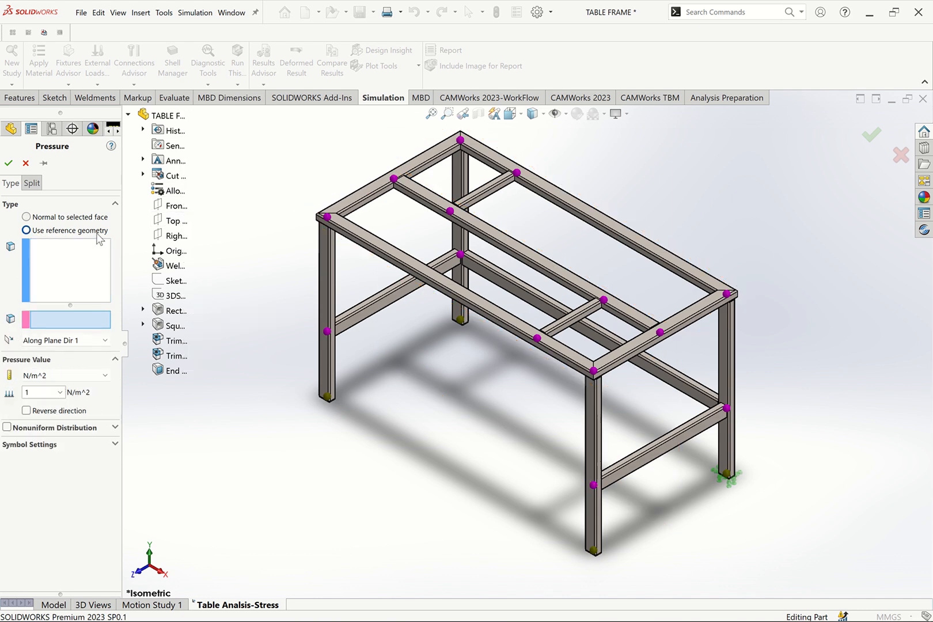
{"action": "left_click", "coordinate": [185, 221]}
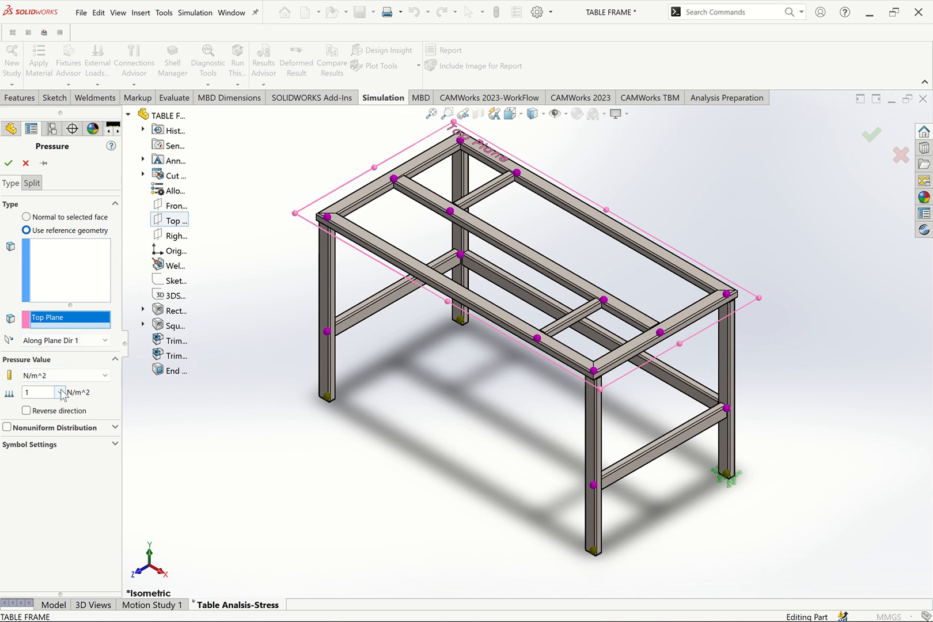
{"action": "left_click", "coordinate": [69, 340]}
{"action": "left_click", "coordinate": [70, 361]}
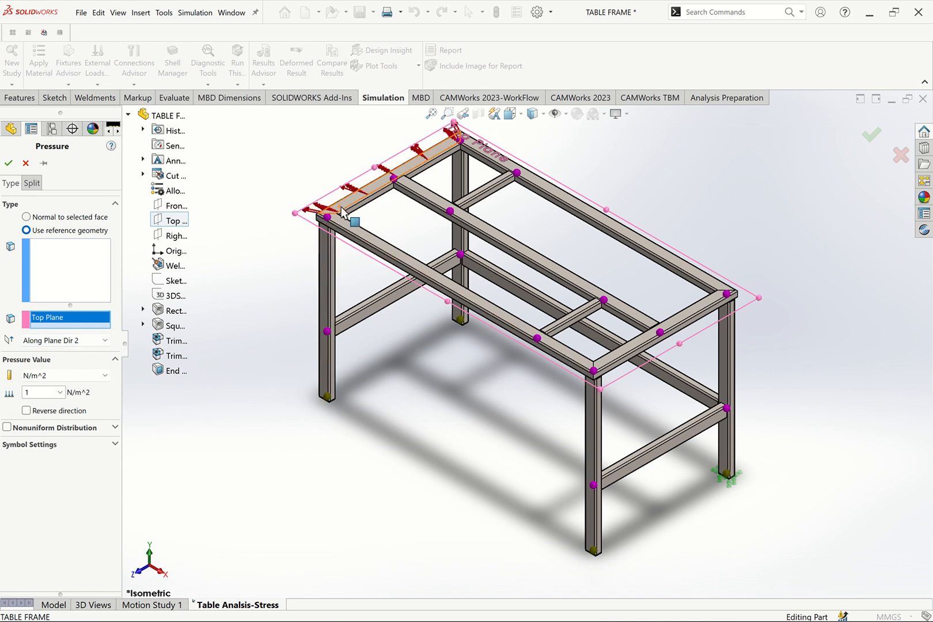
{"action": "left_click", "coordinate": [364, 236]}
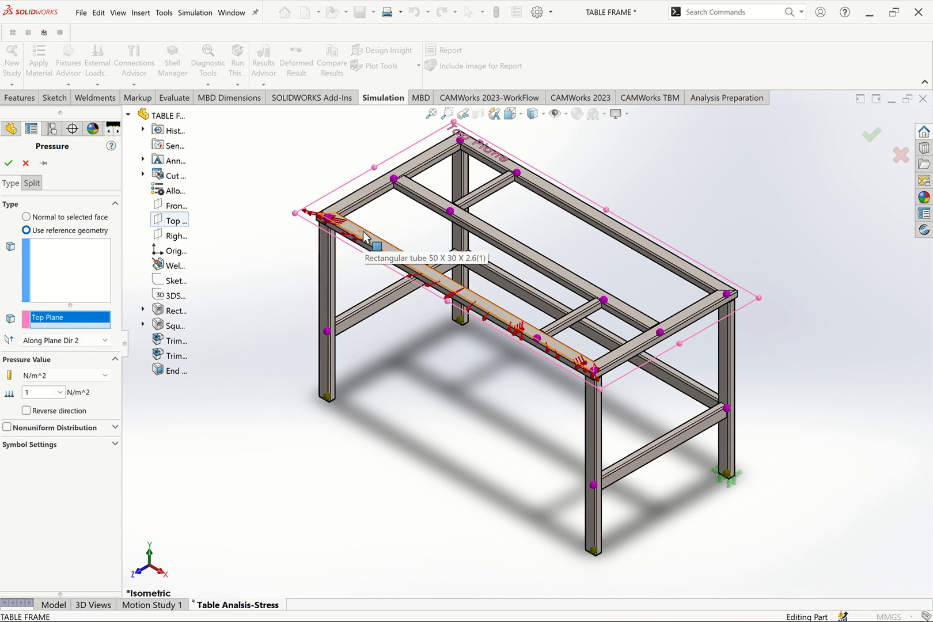
Step: Try the Along Plane Dir 1 and Normal to Plane directions for the pressure referenced to the Top Plane
{"action": "left_click", "coordinate": [92, 340]}
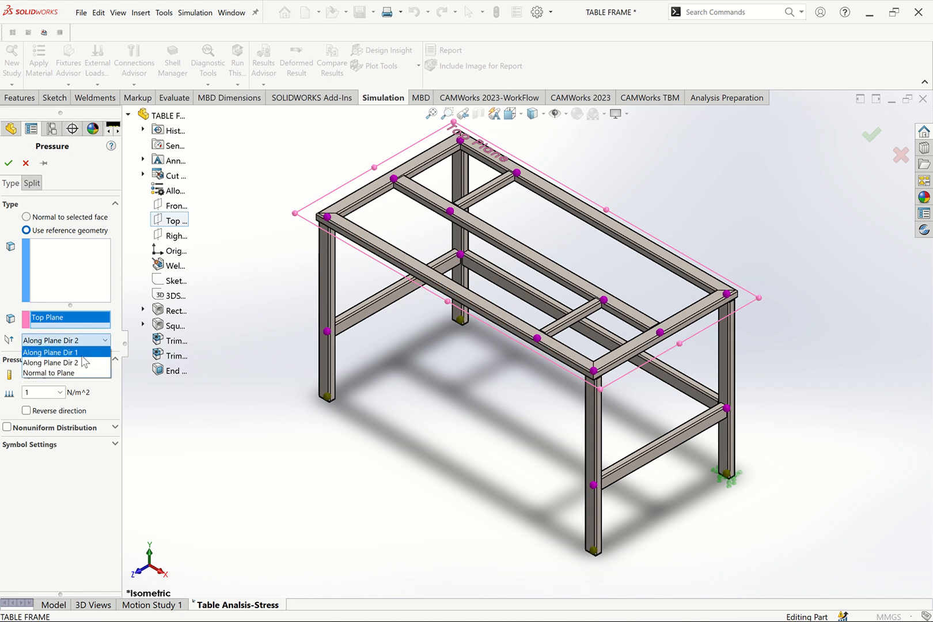
{"action": "left_click", "coordinate": [83, 353]}
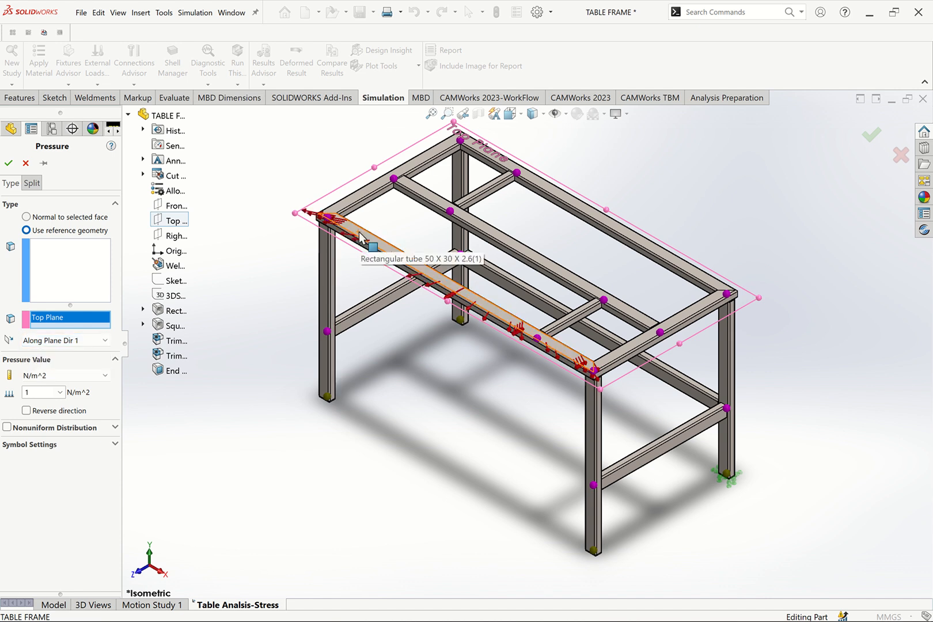
{"action": "left_click", "coordinate": [101, 340]}
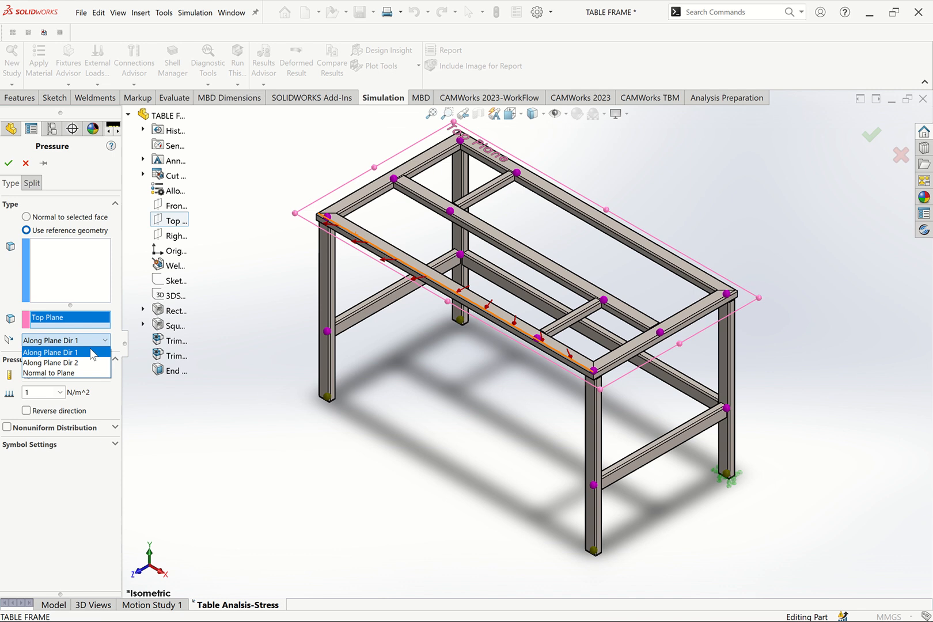
{"action": "left_click", "coordinate": [74, 373]}
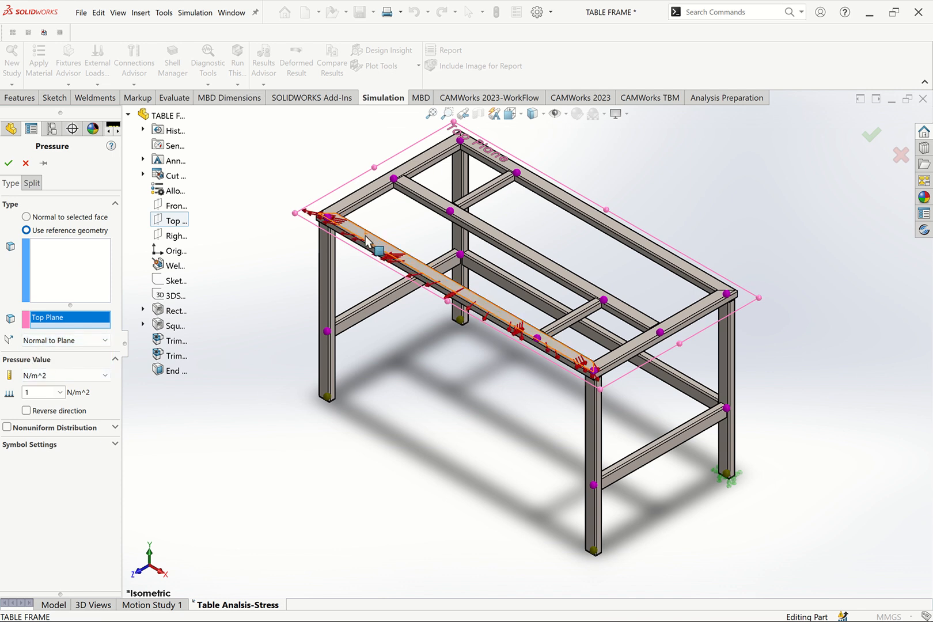
{"action": "scroll", "coordinate": [386, 157], "scroll_direction": "down", "scroll_amount": 3}
{"action": "scroll", "coordinate": [322, 186], "scroll_direction": "up", "scroll_amount": 3}
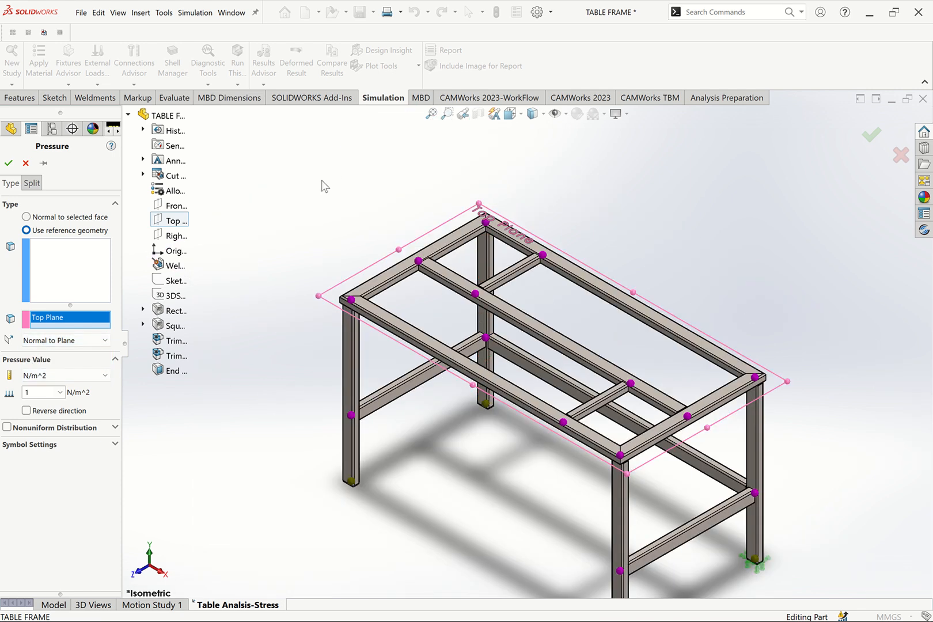
{"action": "scroll", "coordinate": [380, 265], "scroll_direction": "up", "scroll_amount": 2}
{"action": "scroll", "coordinate": [385, 269], "scroll_direction": "down", "scroll_amount": 6}
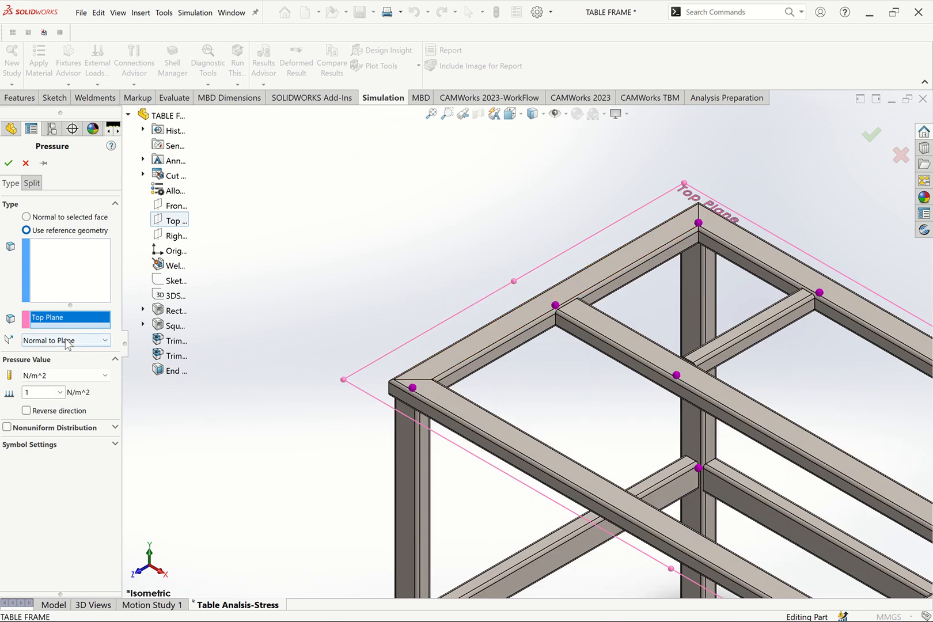
{"action": "left_click", "coordinate": [104, 340]}
{"action": "left_click", "coordinate": [68, 352]}
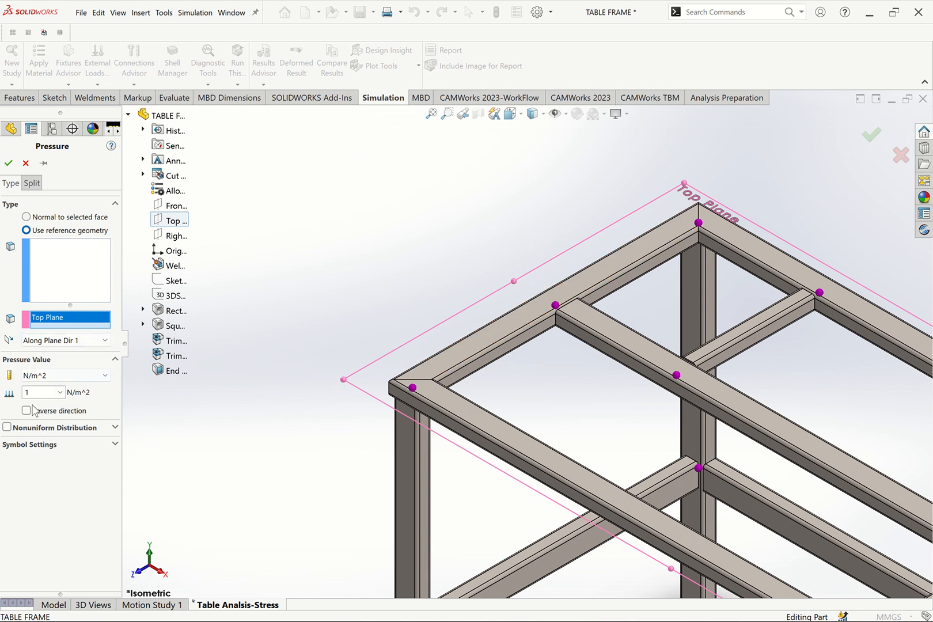
Step: Set the pressure normal to the selected faces and pick the top faces of one end rail, the three long rails and the short cross members
{"action": "left_click", "coordinate": [51, 219]}
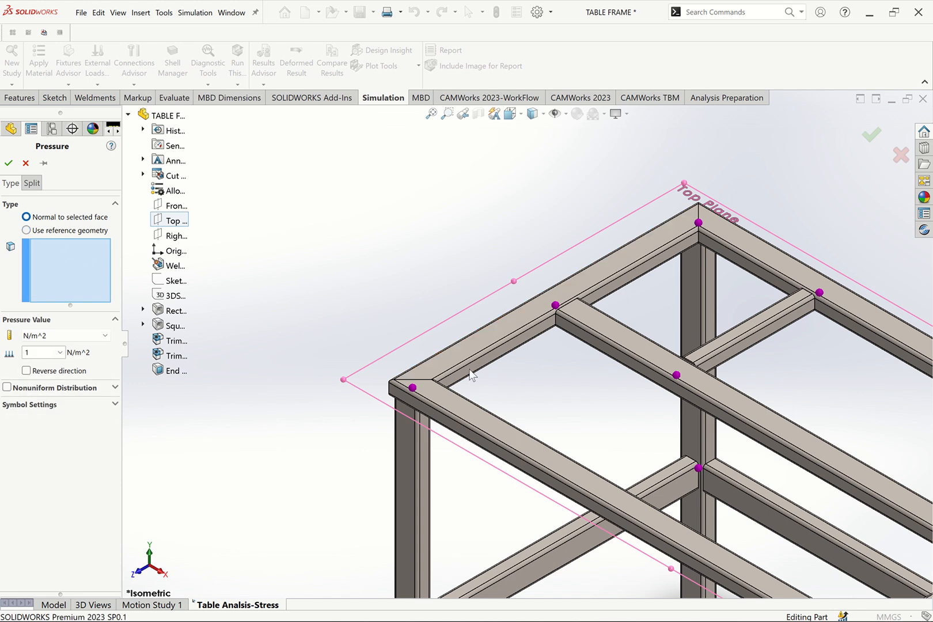
{"action": "left_click", "coordinate": [460, 356]}
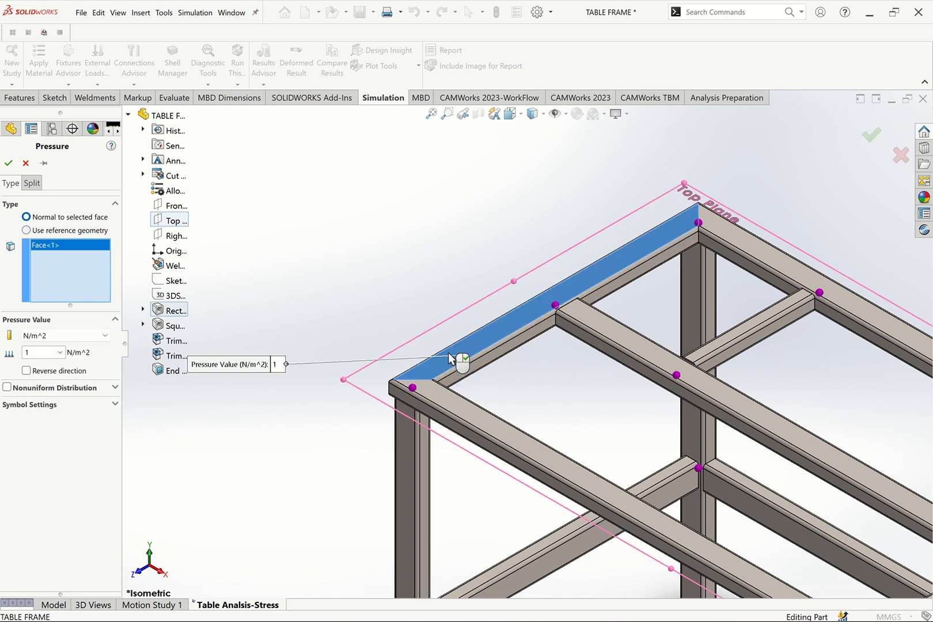
{"action": "left_click", "coordinate": [617, 333]}
{"action": "left_click", "coordinate": [744, 238]}
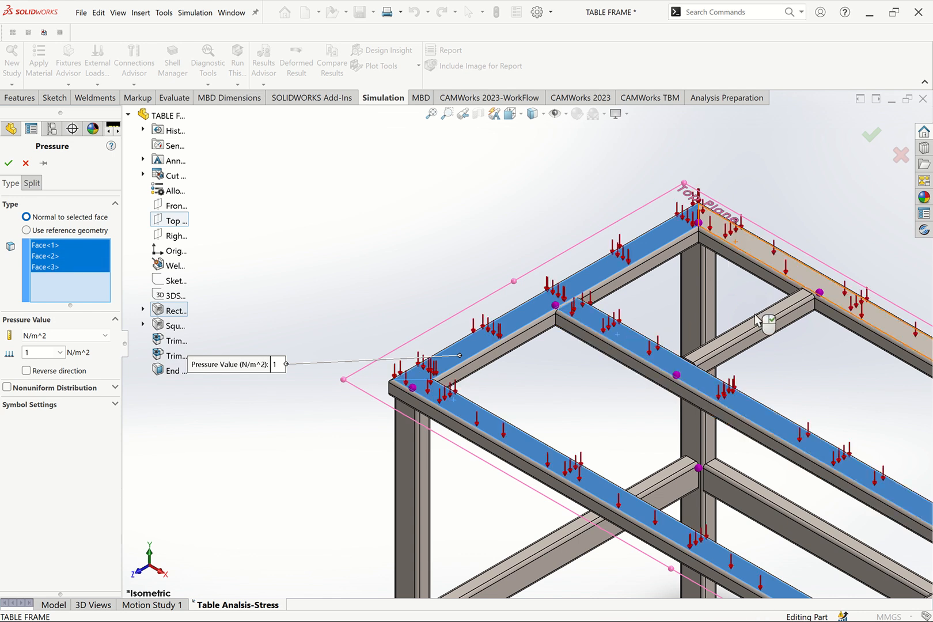
{"action": "scroll", "coordinate": [763, 322], "scroll_direction": "down", "scroll_amount": 5}
{"action": "left_click", "coordinate": [755, 321]}
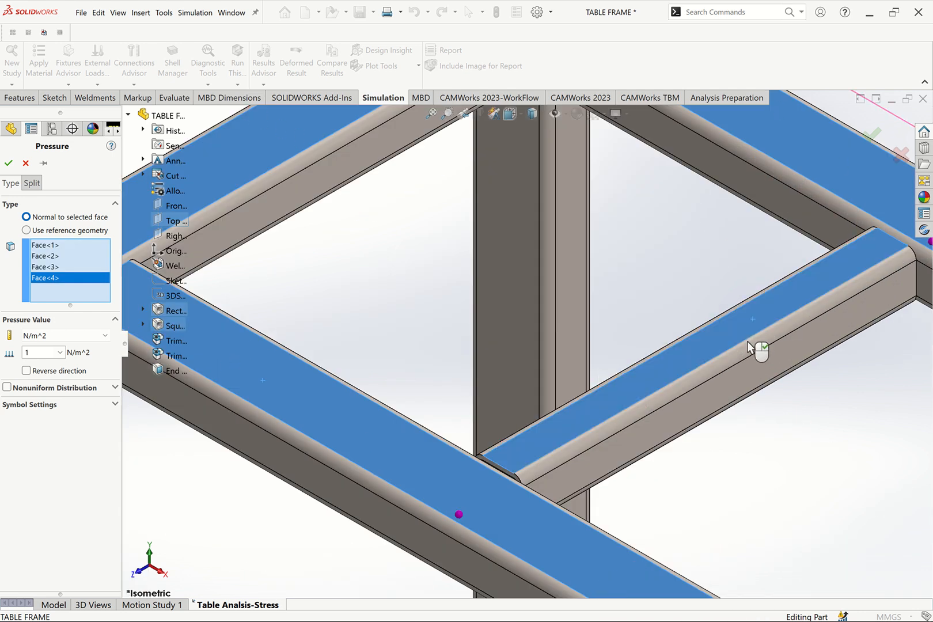
{"action": "left_click", "coordinate": [758, 346]}
{"action": "scroll", "coordinate": [750, 339], "scroll_direction": "up", "scroll_amount": 6}
{"action": "scroll", "coordinate": [698, 477], "scroll_direction": "down", "scroll_amount": 6}
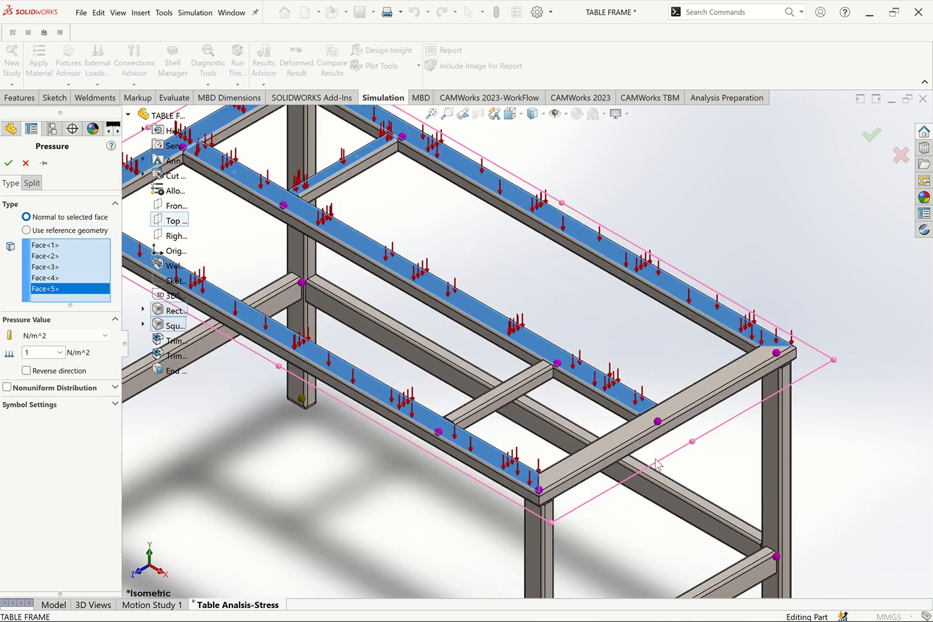
{"action": "left_click", "coordinate": [502, 358]}
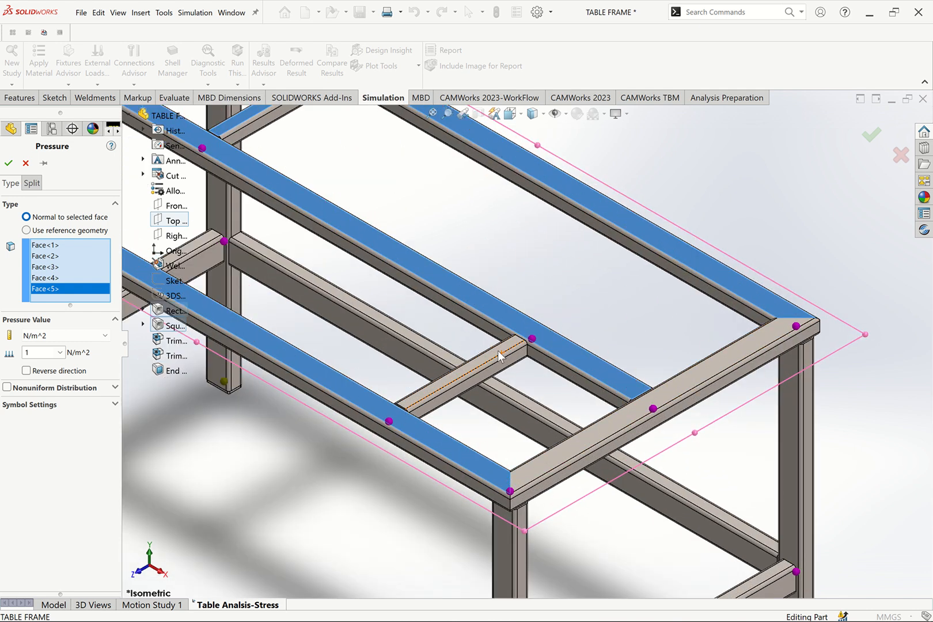
Step: Add the short end beam's top face to the pressure load's face selection and set the pressure to 2 N/m^2
{"action": "left_click", "coordinate": [691, 389]}
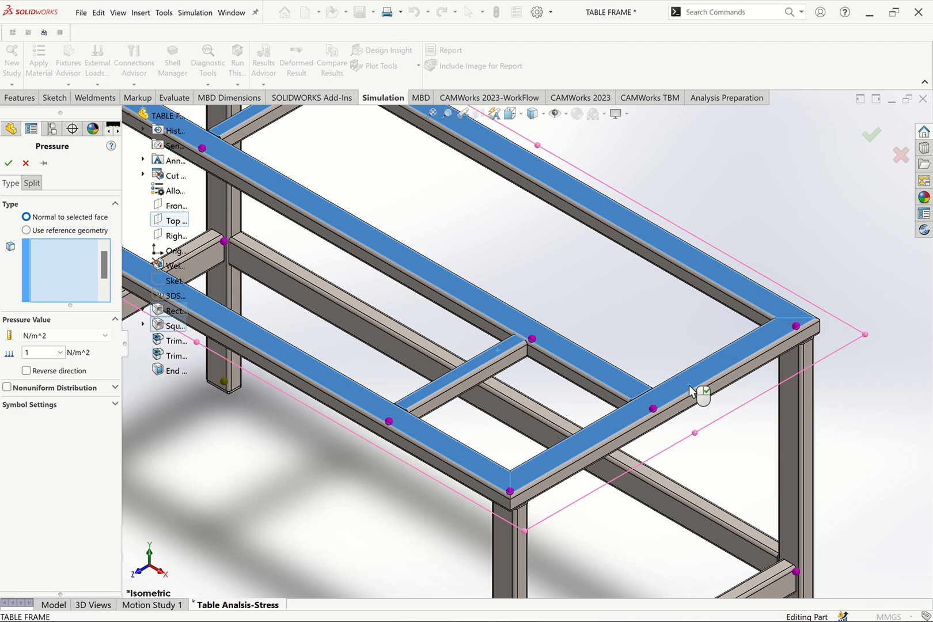
{"action": "scroll", "coordinate": [690, 389], "scroll_direction": "up", "scroll_amount": 6}
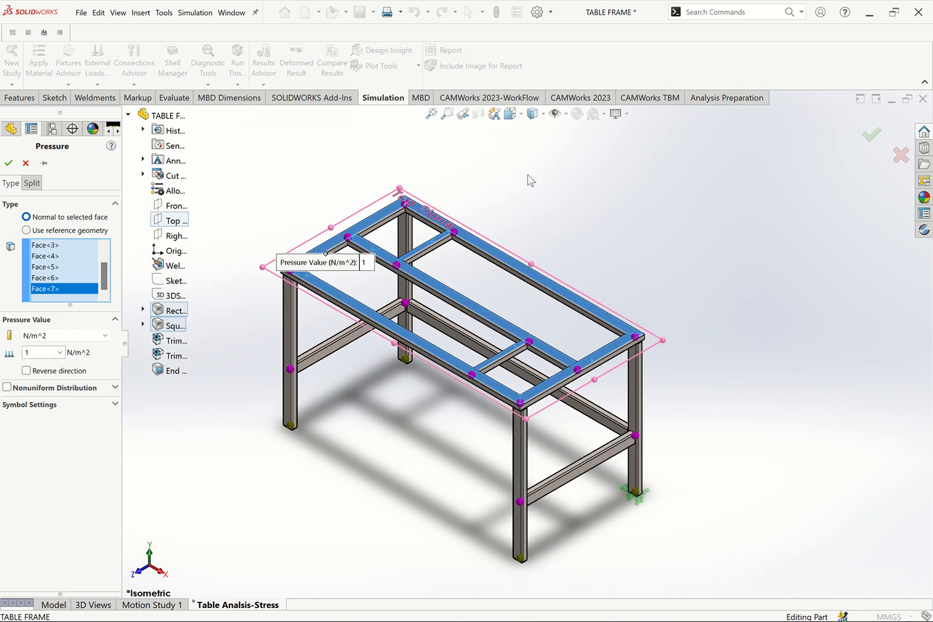
{"action": "left_click", "coordinate": [430, 113]}
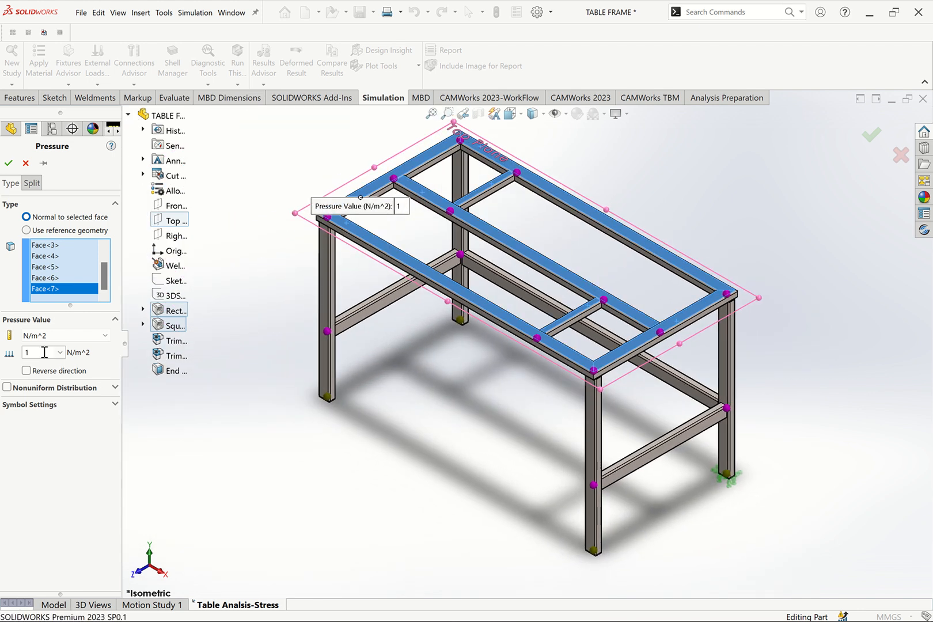
{"action": "left_click_drag", "start_coordinate": [44, 352], "coordinate": [12, 358]}
{"action": "type", "text": "2"}
{"action": "left_click", "coordinate": [26, 370]}
Step: Set the pressure symbol size to 200 and try to apply the pressure to the tabletop frame's seven top faces
{"action": "left_click", "coordinate": [86, 407]}
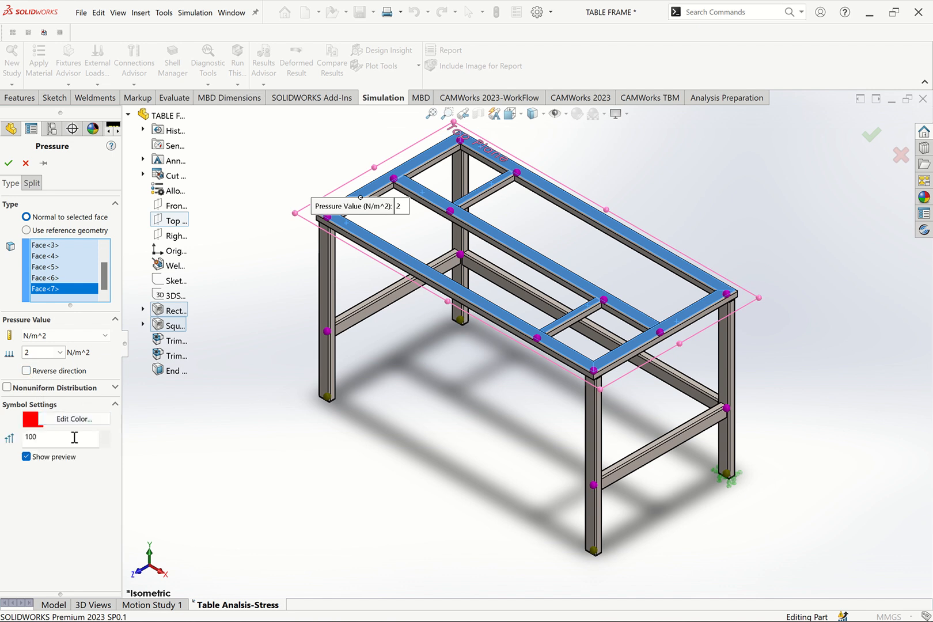
{"action": "double_click", "coordinate": [39, 438]}
{"action": "type", "text": "3"}
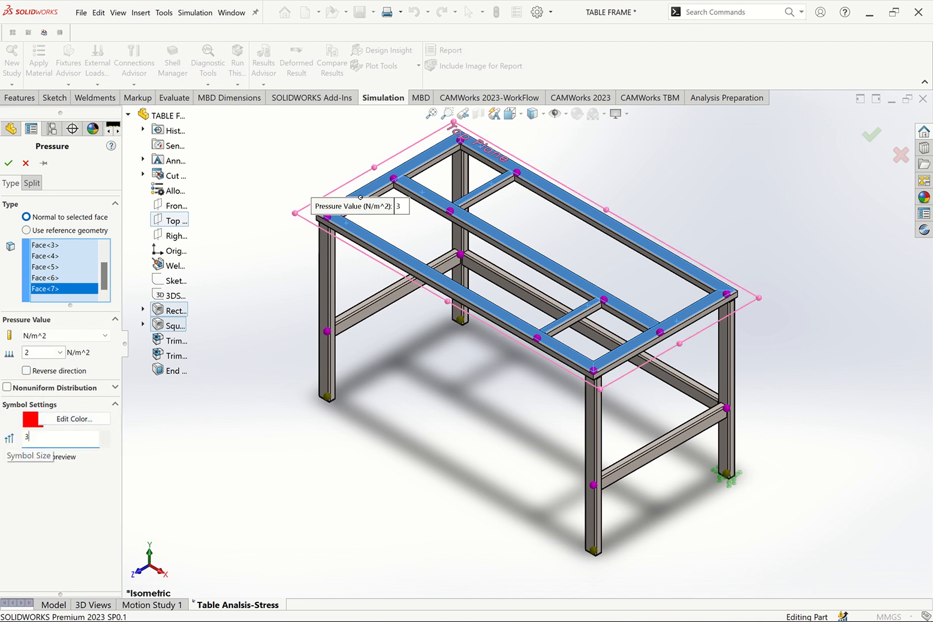
{"action": "type", "text": "00"}
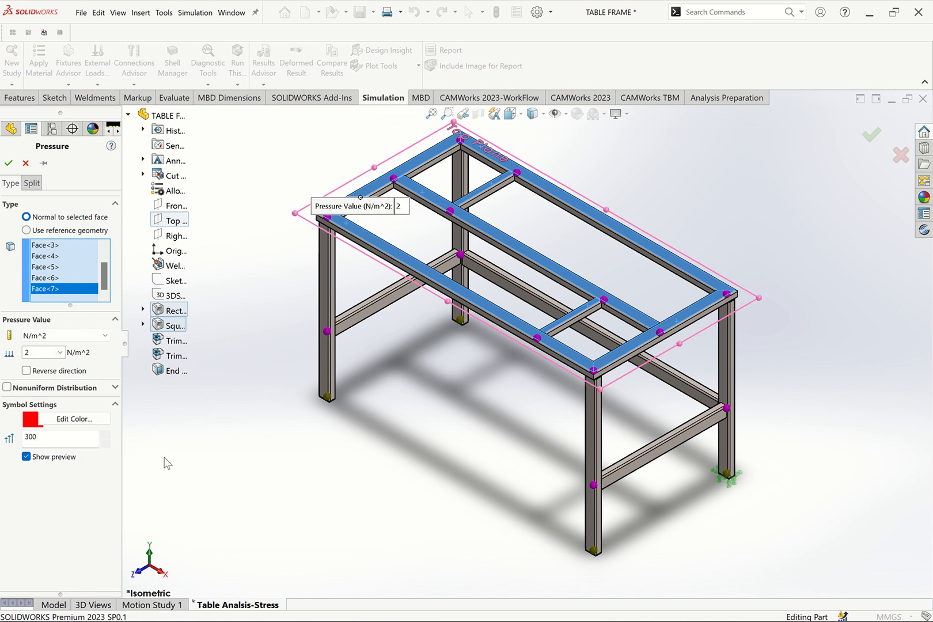
{"action": "scroll", "coordinate": [360, 229], "scroll_direction": "down", "scroll_amount": 5}
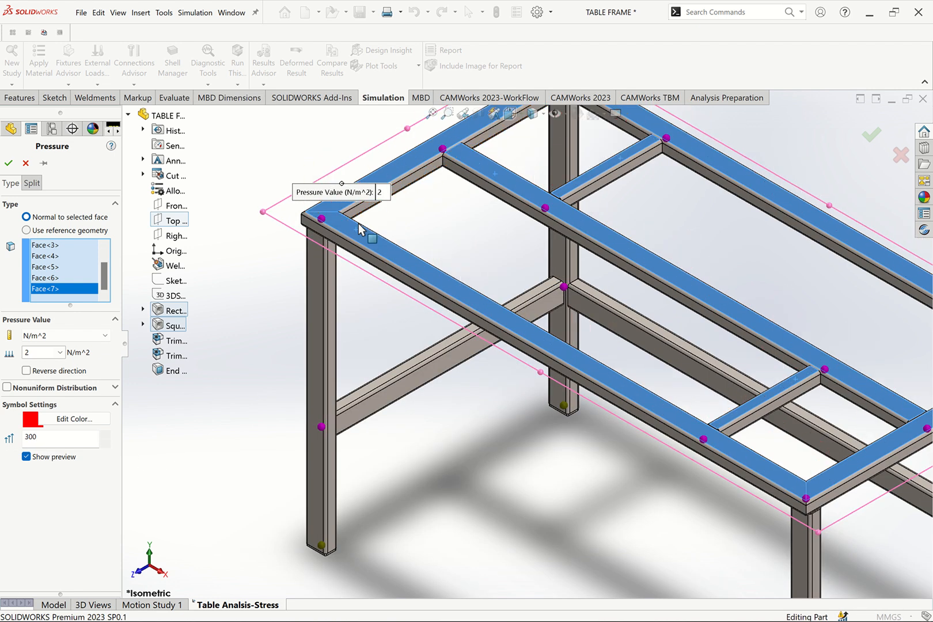
{"action": "double_click", "coordinate": [48, 436]}
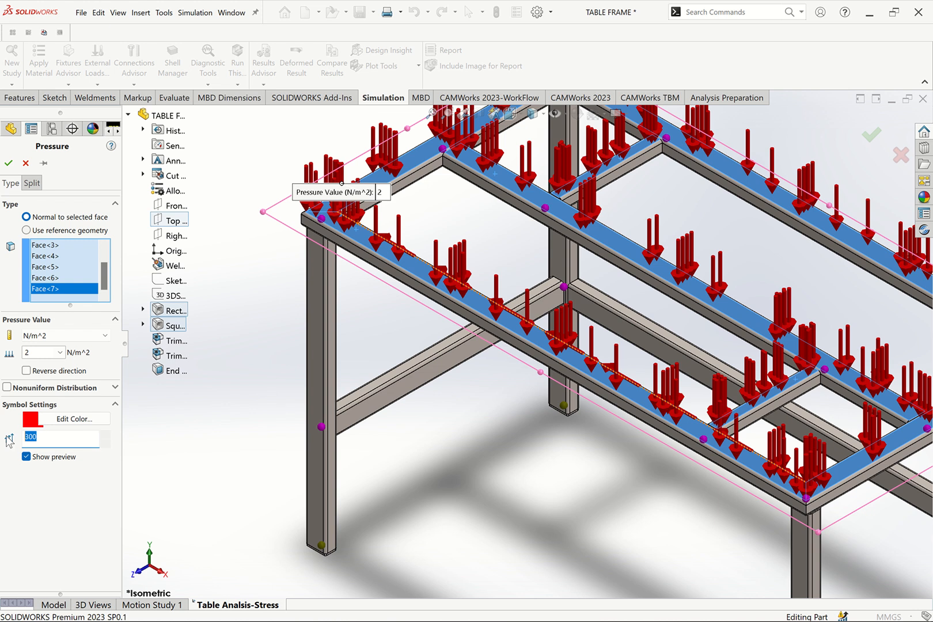
{"action": "type", "text": "200"}
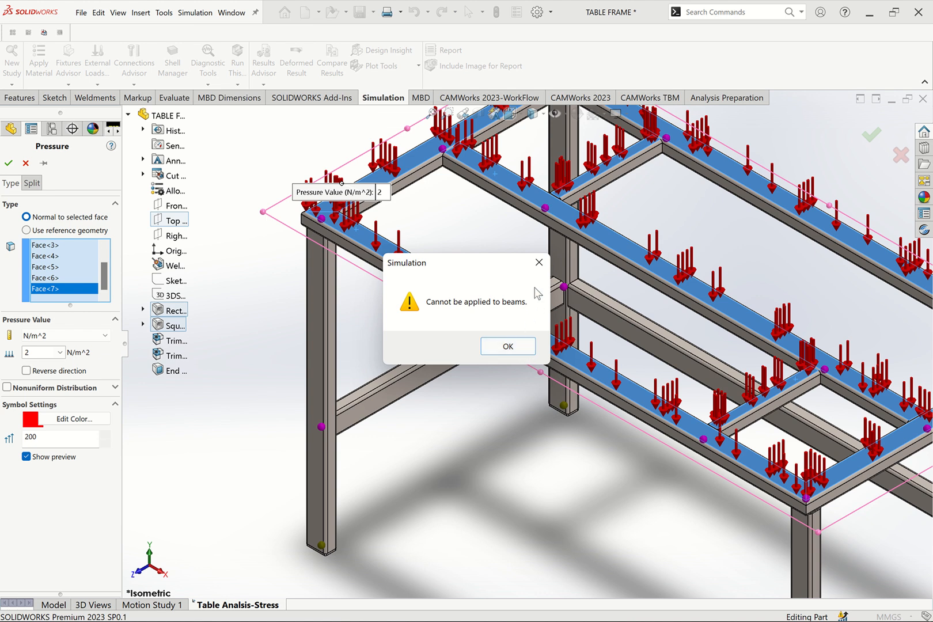
Step: Cancel the pressure load definition on the tabletop frame
{"action": "key", "text": "Return"}
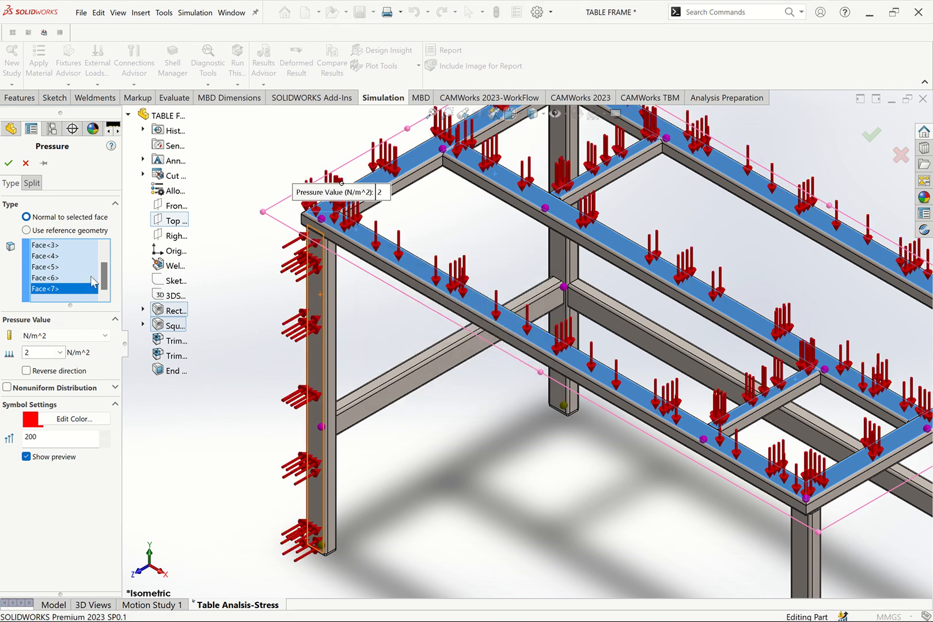
{"action": "key", "text": "Delete"}
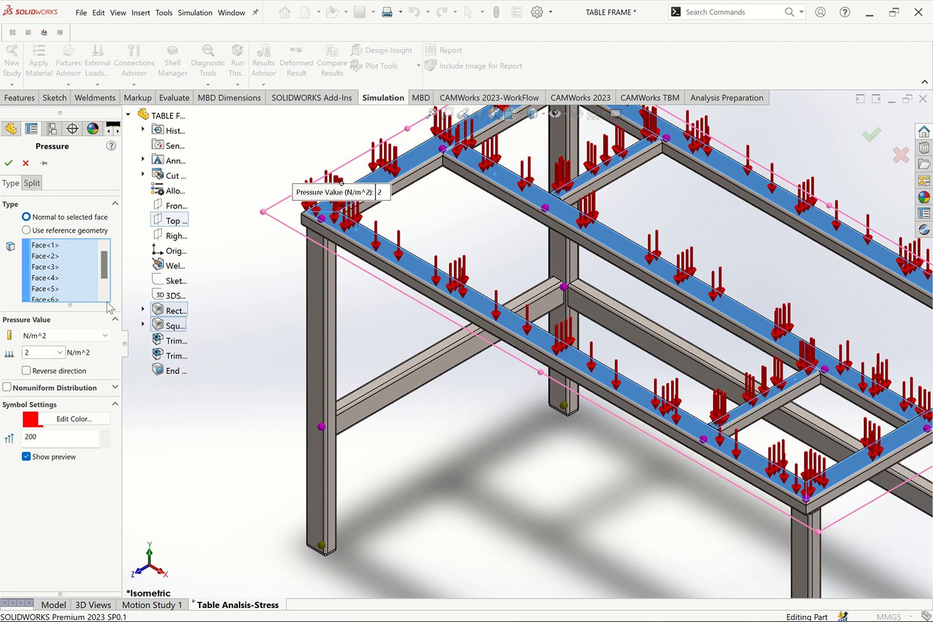
{"action": "left_click", "coordinate": [113, 388]}
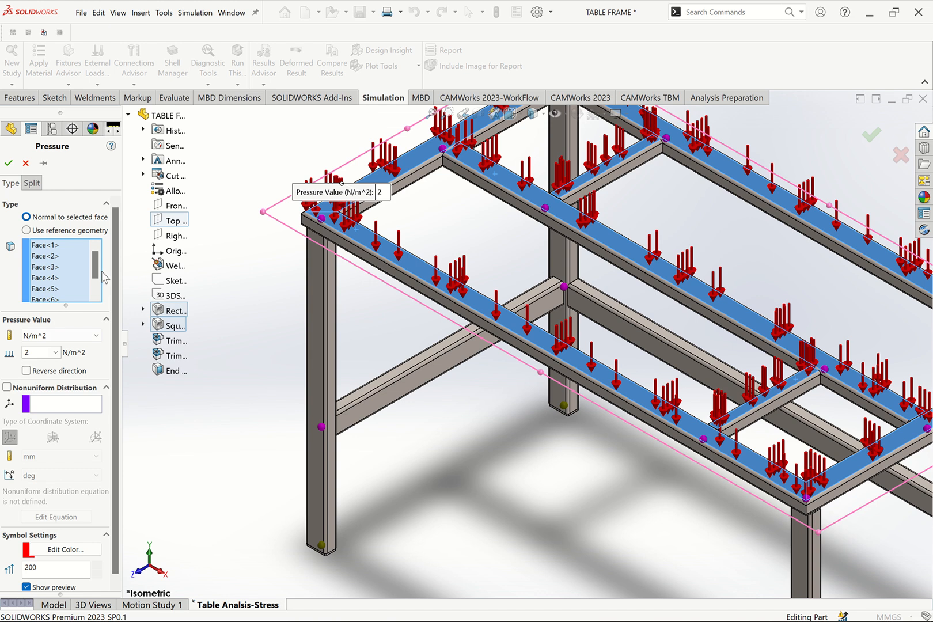
{"action": "left_click", "coordinate": [26, 163]}
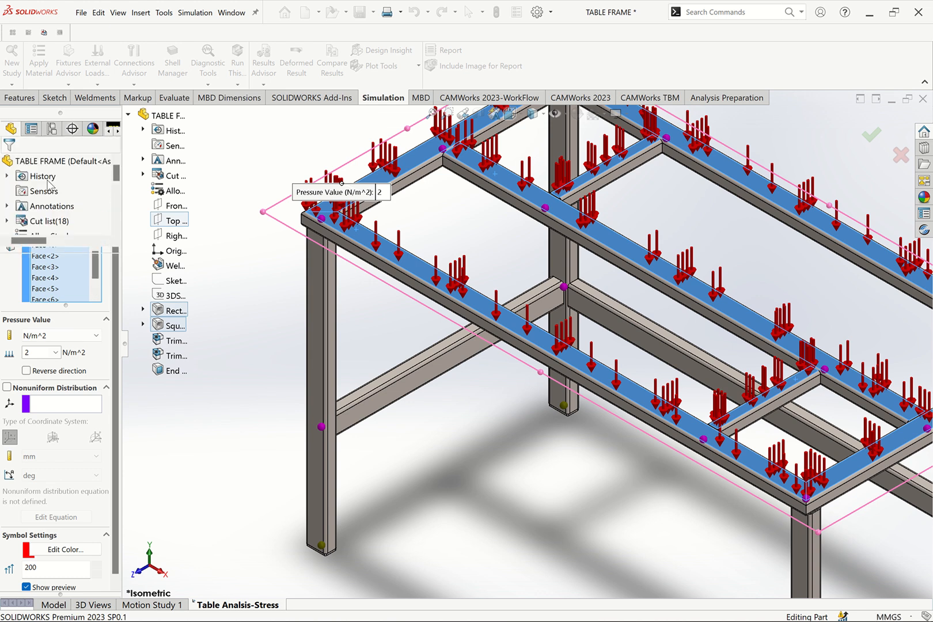
Step: Start defining a new force as an external load in the study
{"action": "left_click", "coordinate": [133, 84]}
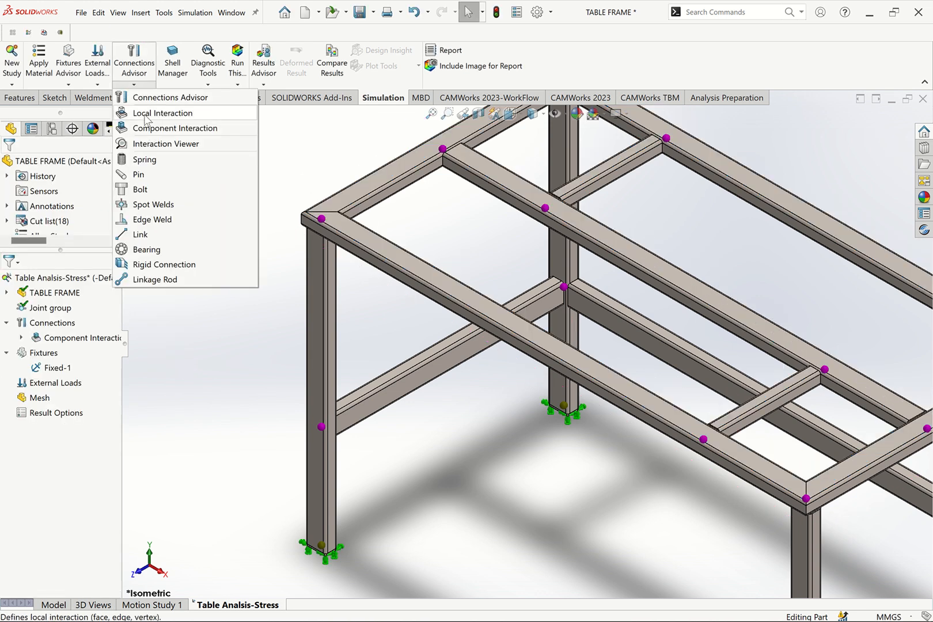
{"action": "left_click", "coordinate": [134, 85]}
{"action": "left_click", "coordinate": [97, 84]}
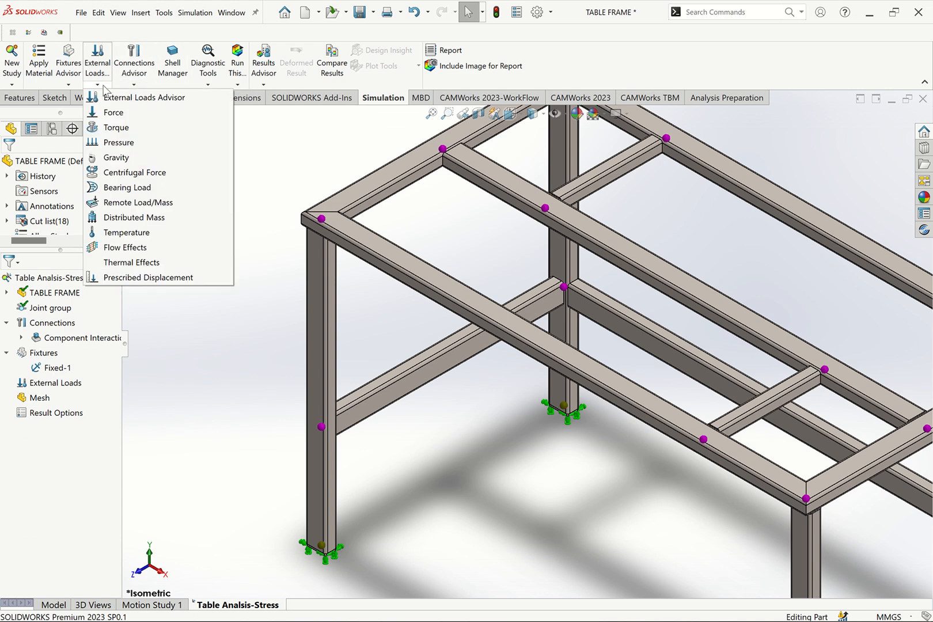
{"action": "left_click", "coordinate": [112, 110]}
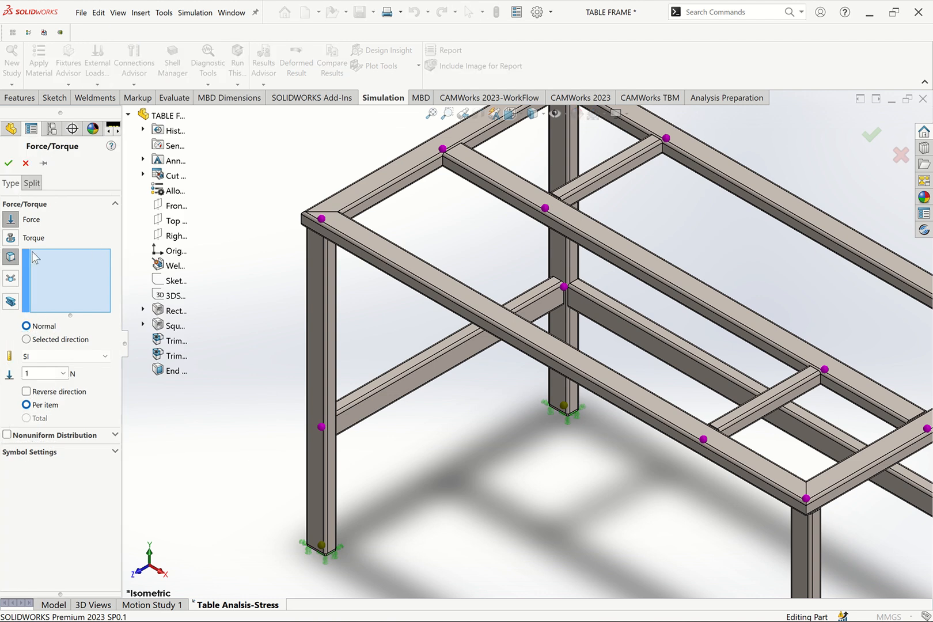
Step: Select the seven top faces of the tabletop frame, including both short cross braces, as the force's targets
{"action": "left_click", "coordinate": [343, 225]}
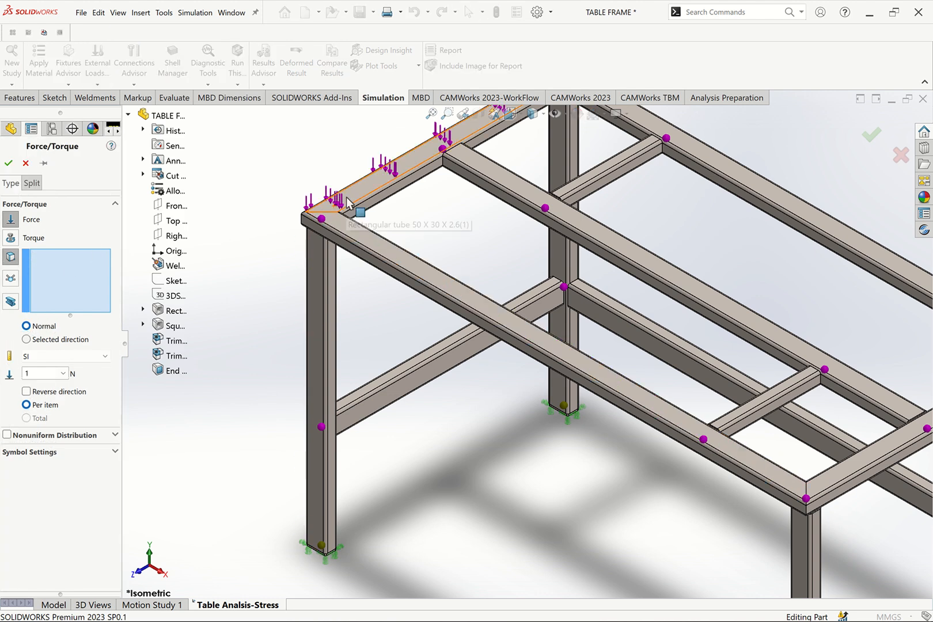
{"action": "left_click", "coordinate": [347, 232]}
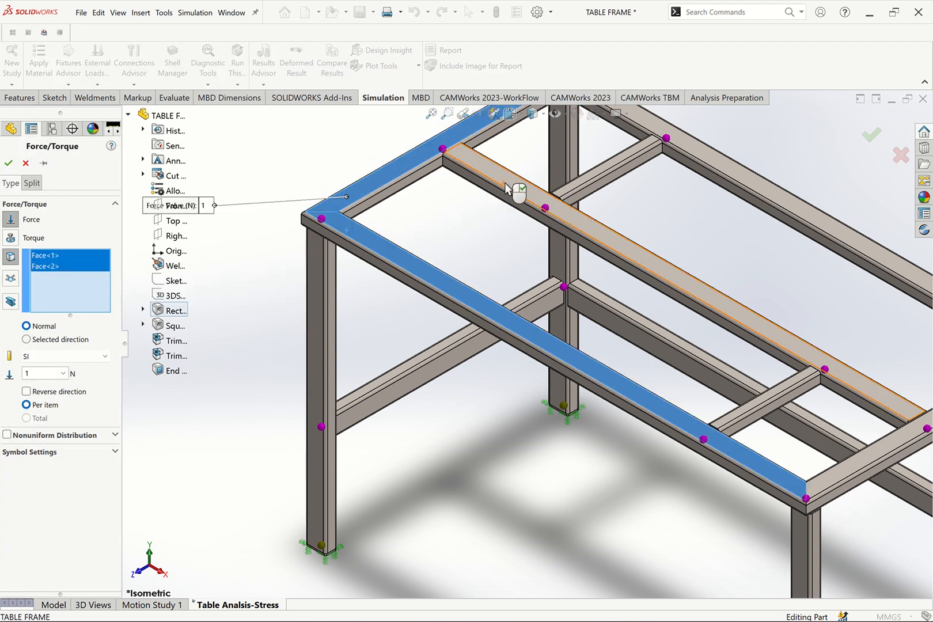
{"action": "left_click", "coordinate": [710, 158]}
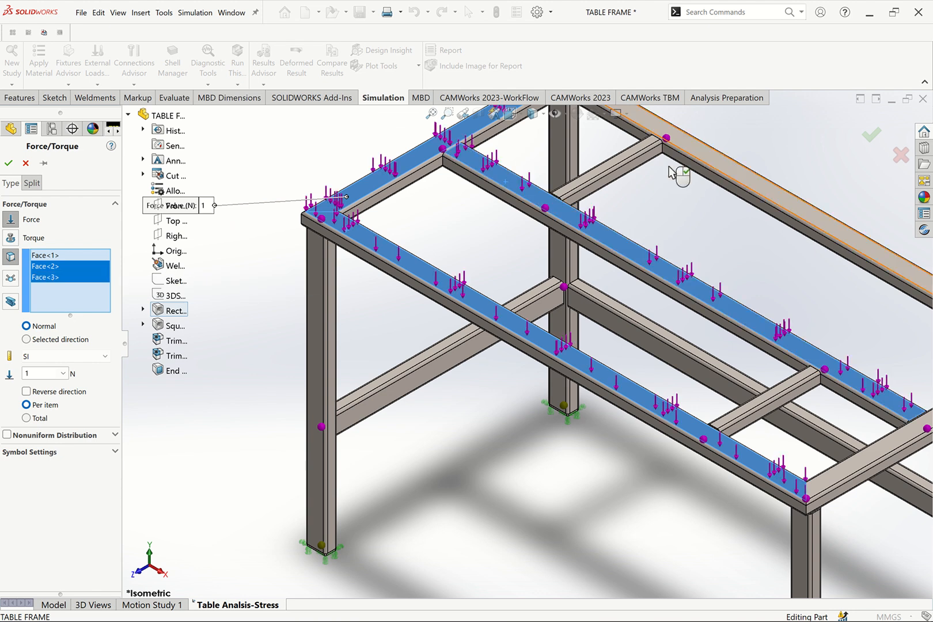
{"action": "scroll", "coordinate": [618, 160], "scroll_direction": "down", "scroll_amount": 5}
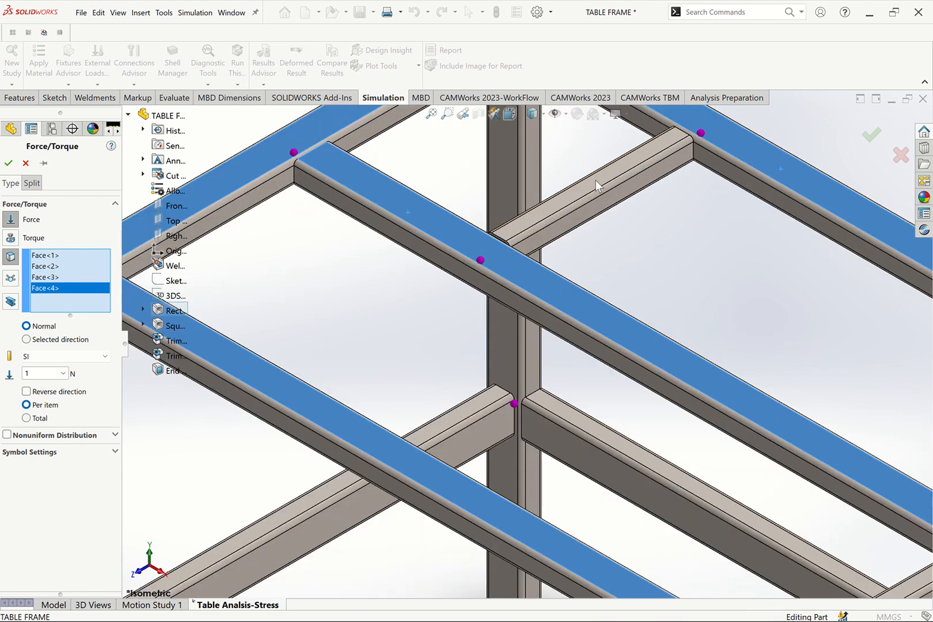
{"action": "scroll", "coordinate": [643, 266], "scroll_direction": "up", "scroll_amount": 5}
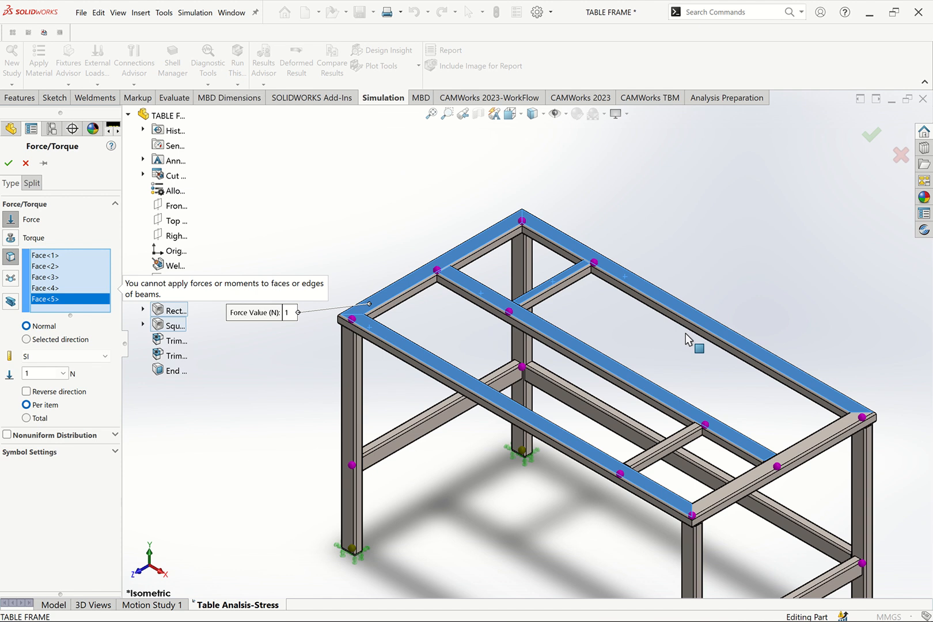
{"action": "scroll", "coordinate": [778, 484], "scroll_direction": "down", "scroll_amount": 3}
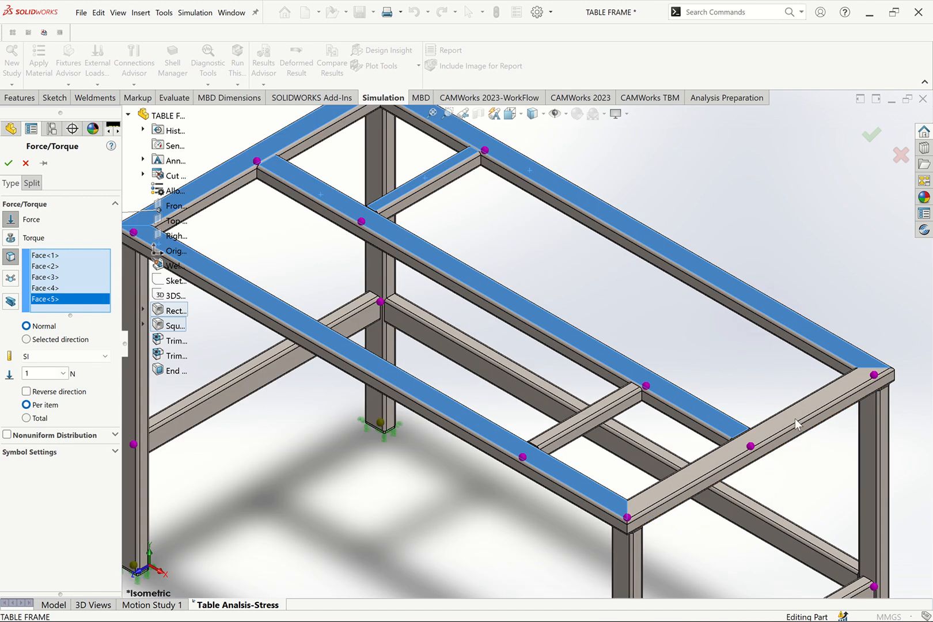
{"action": "scroll", "coordinate": [606, 411], "scroll_direction": "down", "scroll_amount": 3}
{"action": "left_click", "coordinate": [601, 399]}
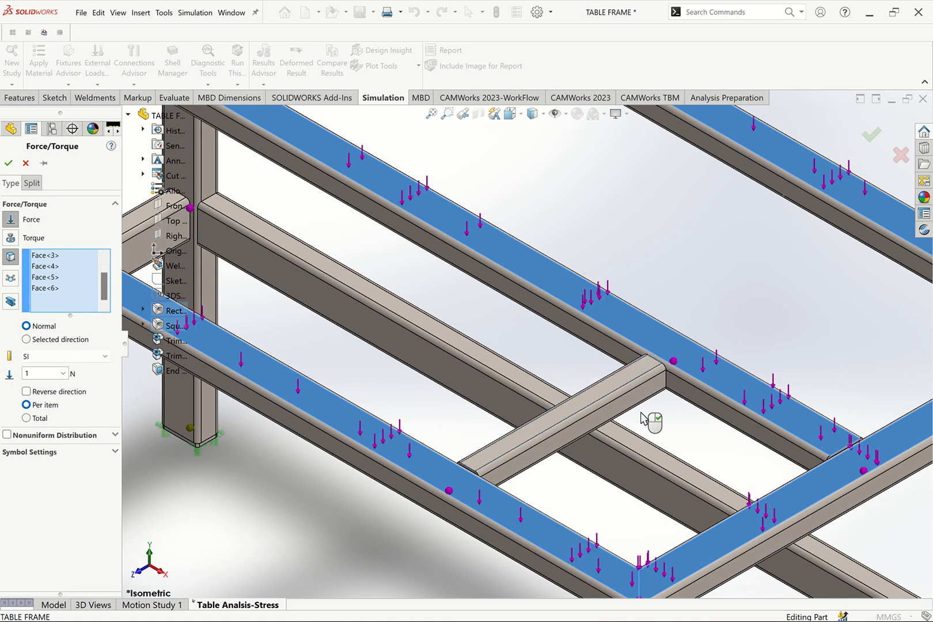
{"action": "scroll", "coordinate": [652, 423], "scroll_direction": "up", "scroll_amount": 5}
{"action": "scroll", "coordinate": [293, 241], "scroll_direction": "up", "scroll_amount": 1}
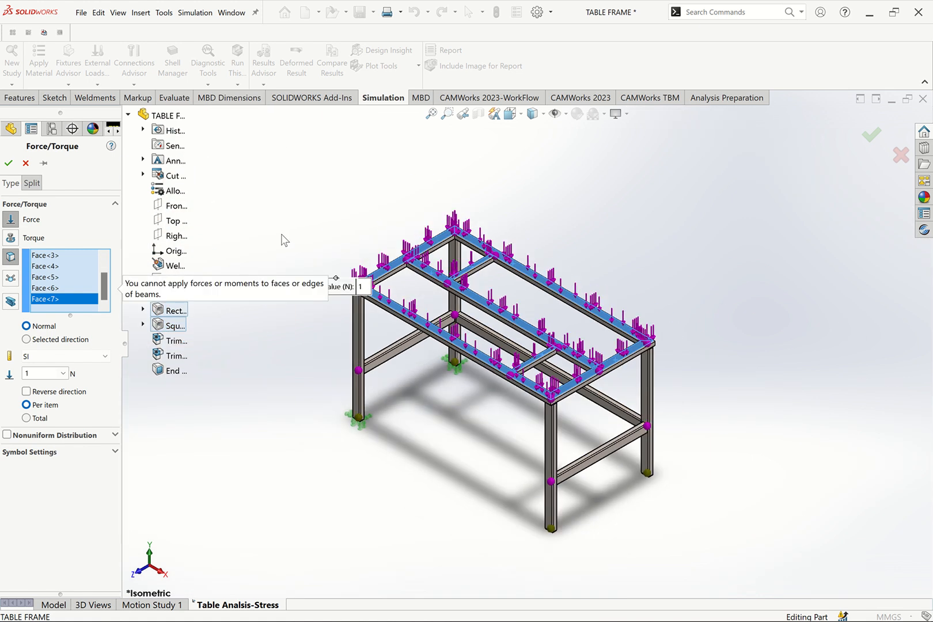
{"action": "scroll", "coordinate": [284, 241], "scroll_direction": "down", "scroll_amount": 1}
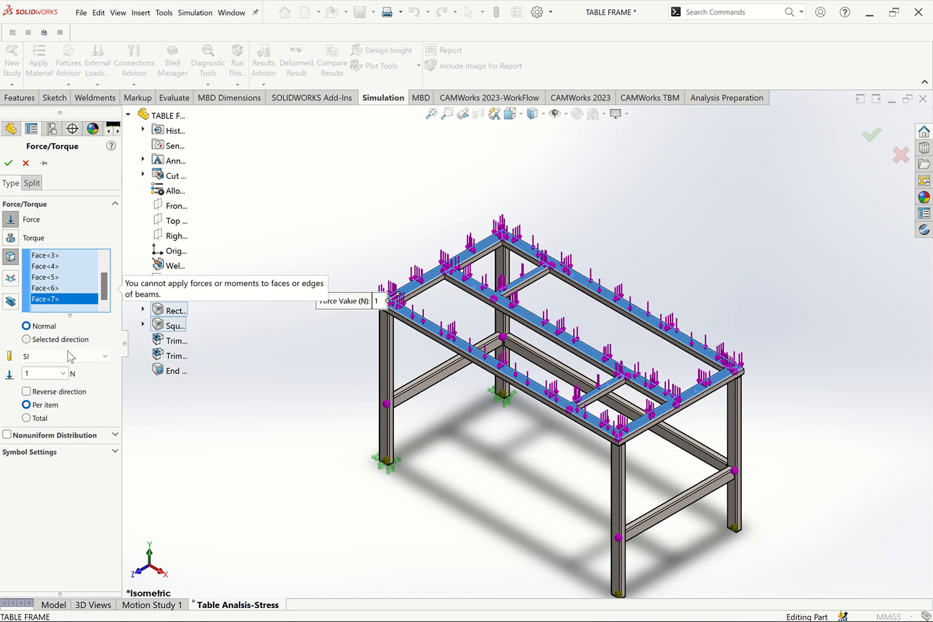
Step: Set the normal force on the selected top faces to 100 N per item
{"action": "double_click", "coordinate": [22, 373]}
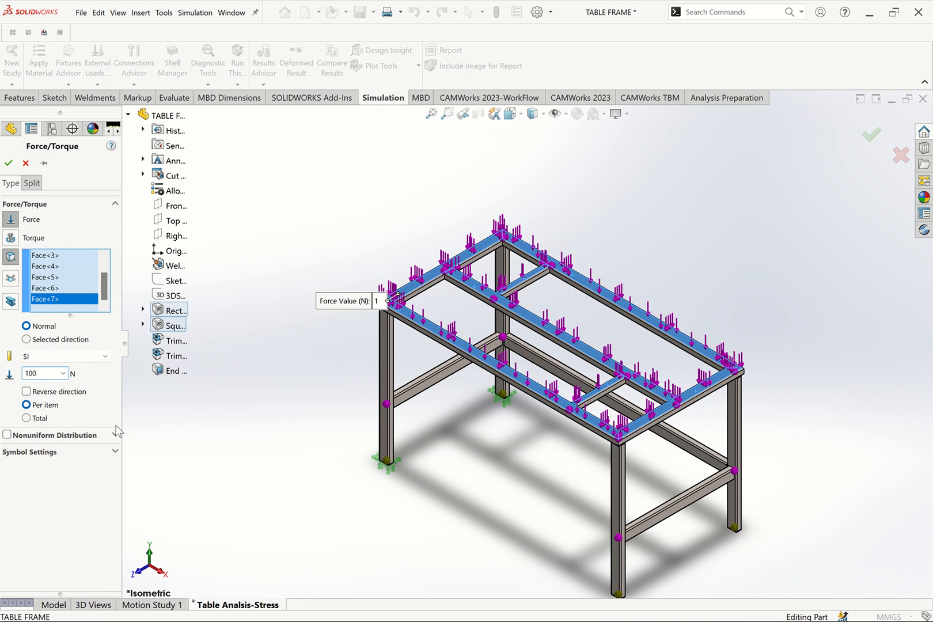
{"action": "left_click", "coordinate": [153, 434]}
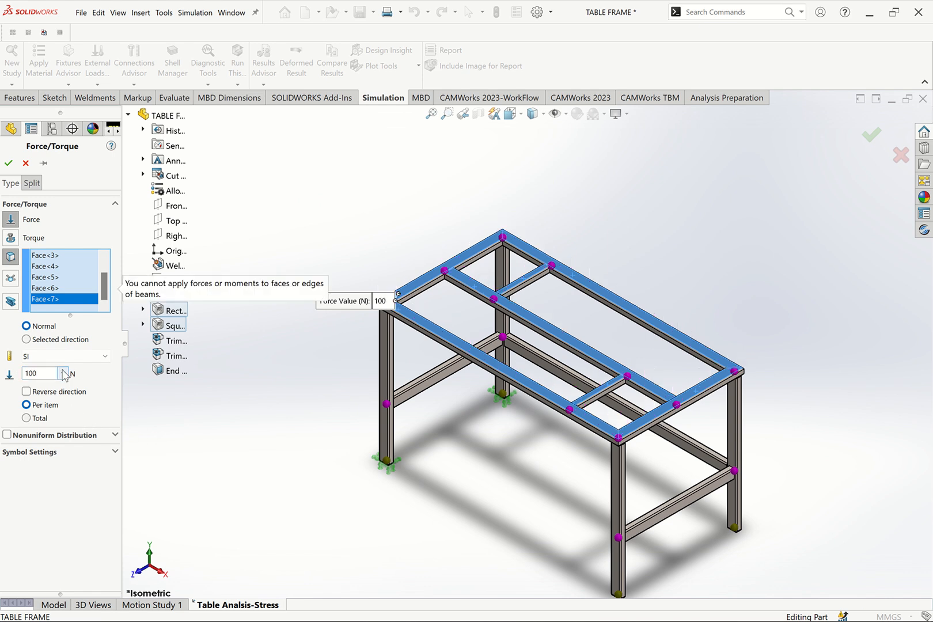
{"action": "left_click", "coordinate": [81, 447]}
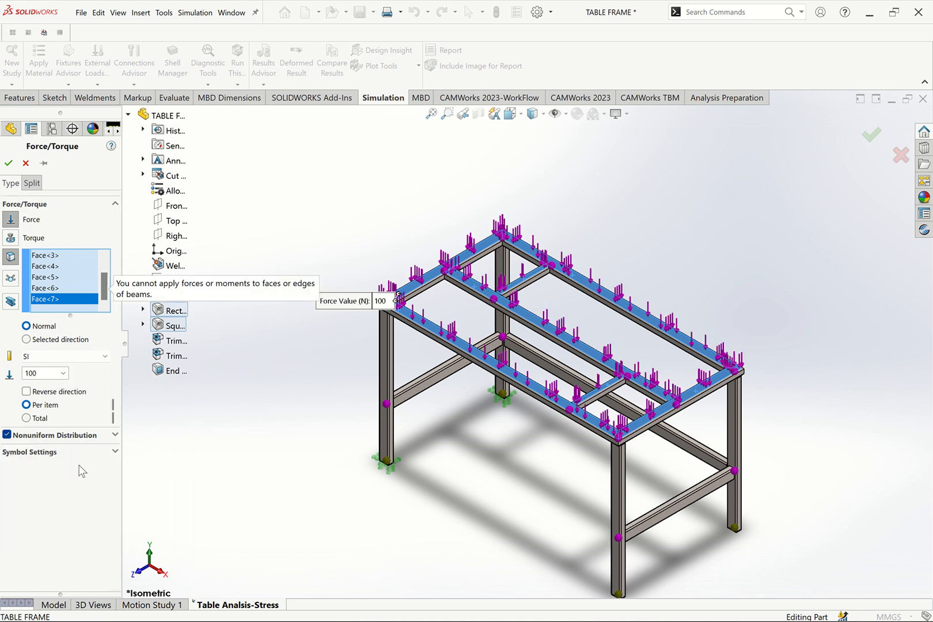
Step: Set the force symbol size to 200 and try to apply the force to the selected beam faces
{"action": "left_click", "coordinate": [69, 452]}
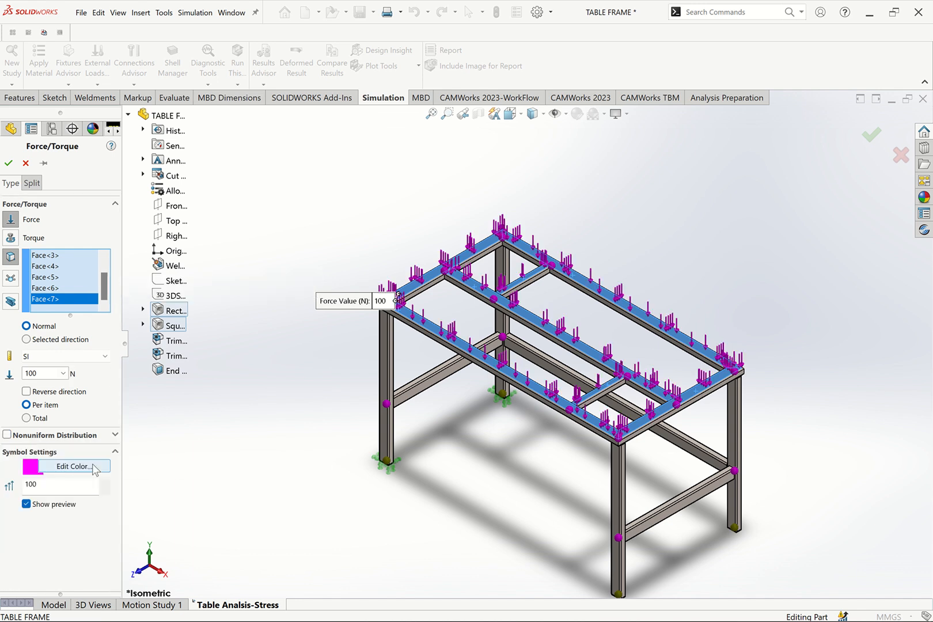
{"action": "left_click", "coordinate": [64, 485]}
{"action": "type", "text": "200"}
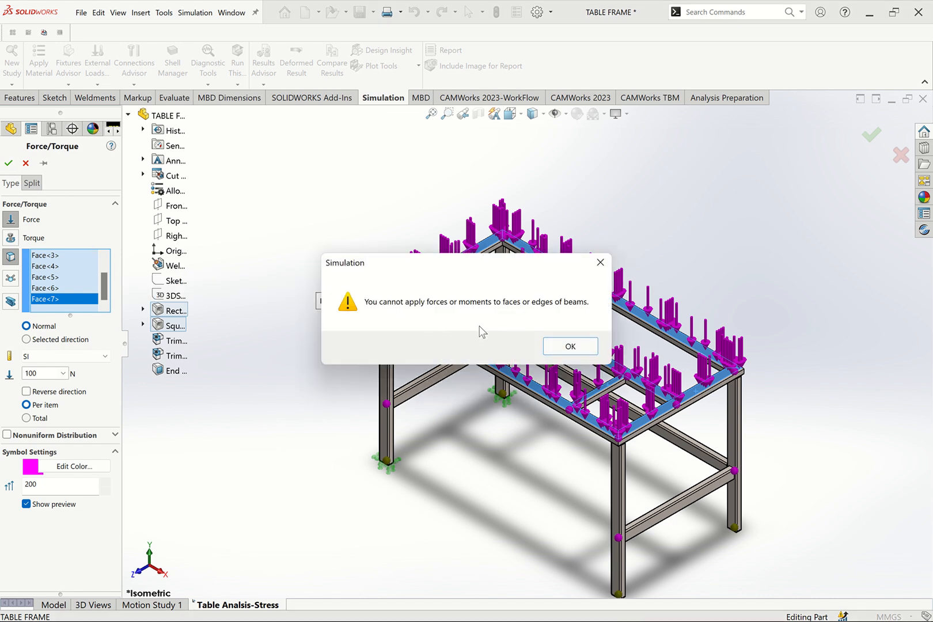
{"action": "left_click", "coordinate": [568, 347]}
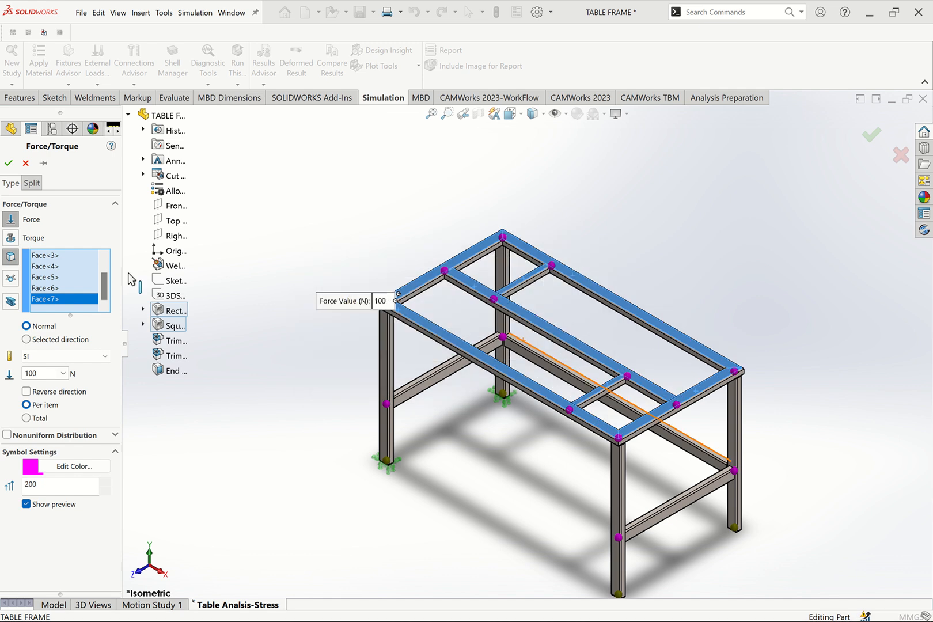
Step: Switch the force's targets to joints and select five tabletop joints: two corners of one long rail and three cross-brace joints
{"action": "left_click", "coordinate": [10, 280]}
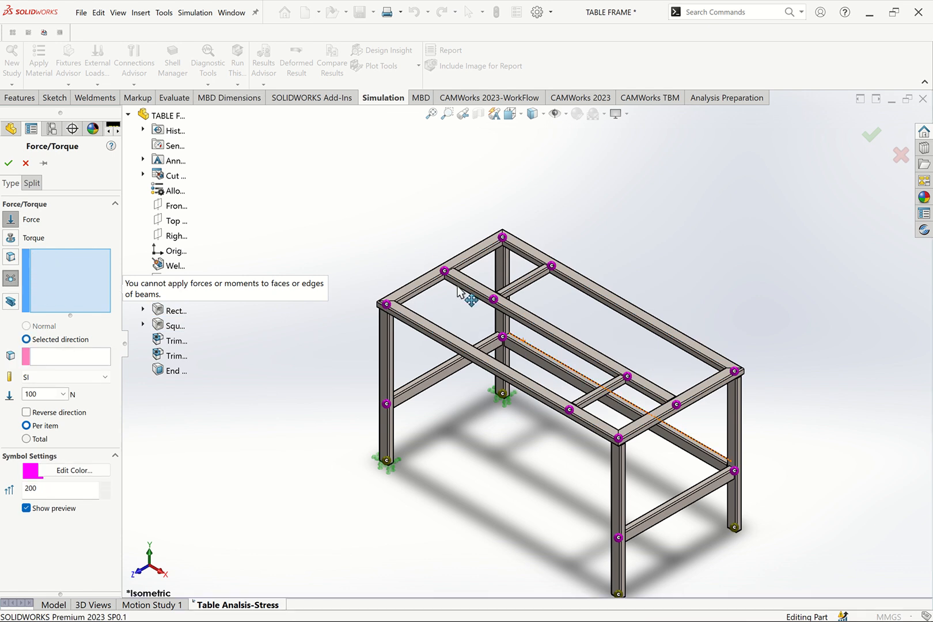
{"action": "left_click", "coordinate": [445, 272]}
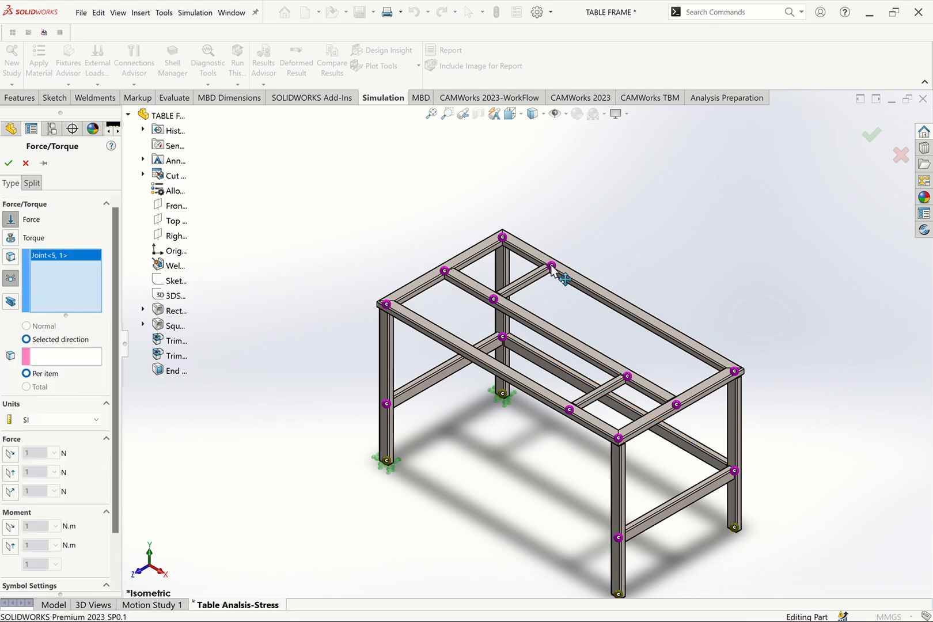
{"action": "left_click", "coordinate": [494, 299]}
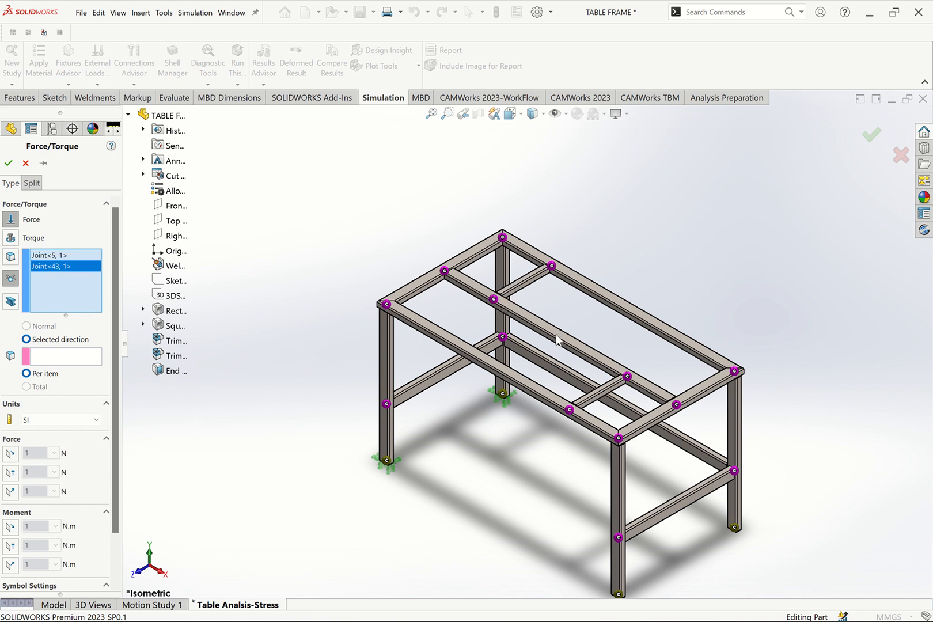
{"action": "left_click", "coordinate": [570, 410]}
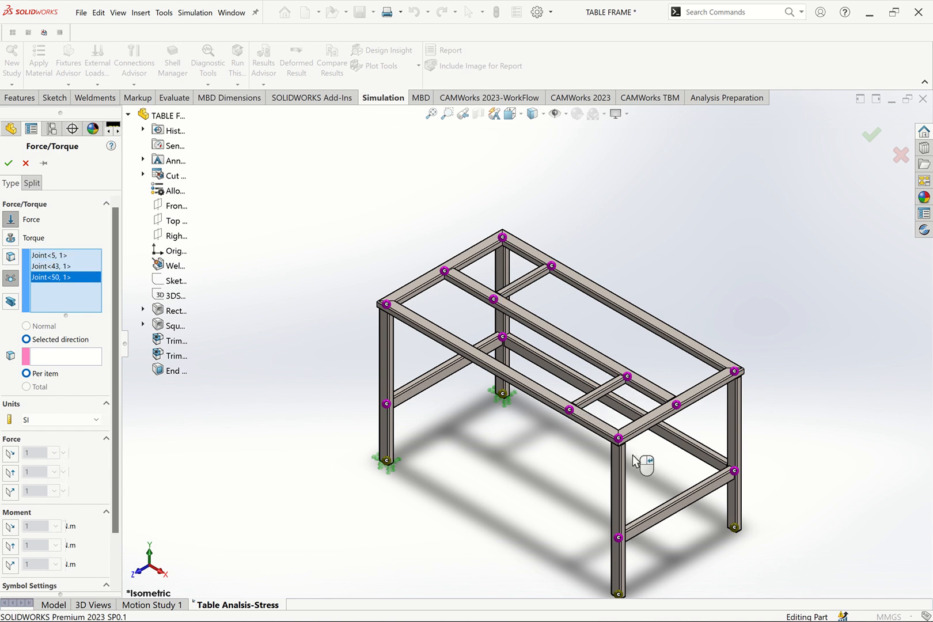
{"action": "left_click", "coordinate": [620, 440]}
{"action": "left_click", "coordinate": [676, 405]}
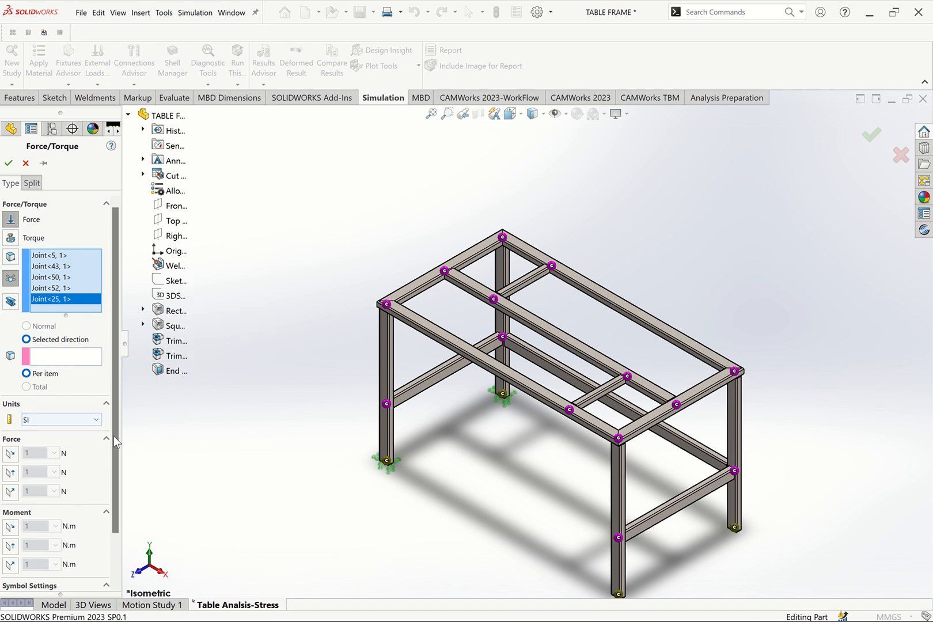
Step: Try a 50 N force along the second plane direction on the selected joints
{"action": "scroll", "coordinate": [57, 444], "scroll_direction": "down", "scroll_amount": 3}
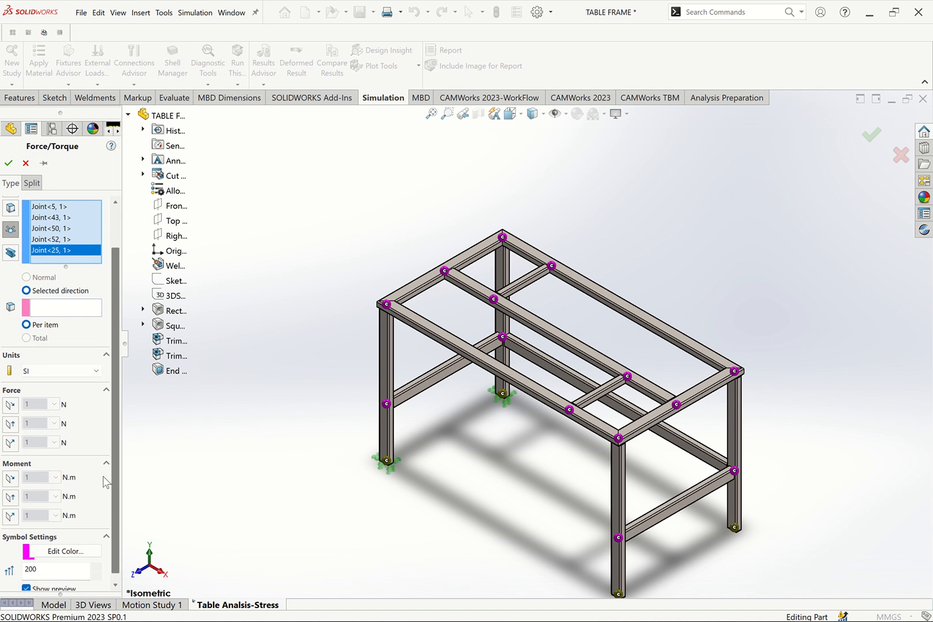
{"action": "left_click", "coordinate": [12, 426]}
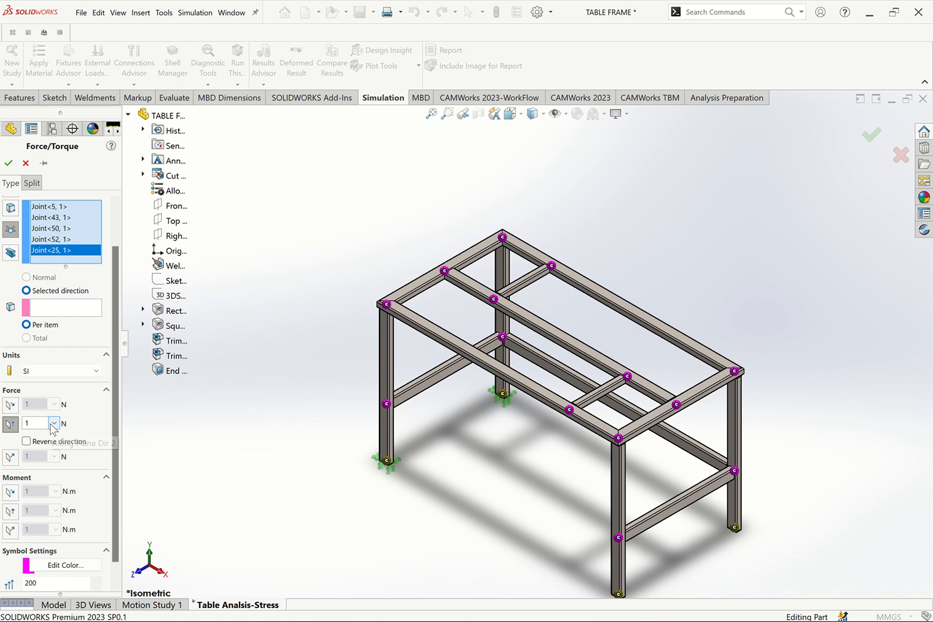
{"action": "left_click", "coordinate": [48, 425]}
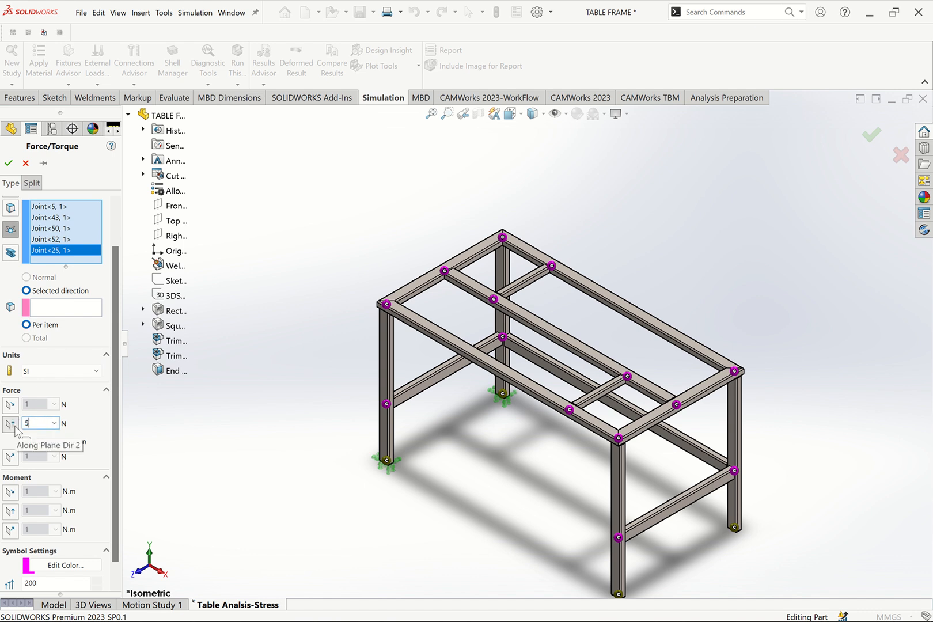
{"action": "type", "text": "50"}
{"action": "left_click", "coordinate": [11, 425]}
{"action": "scroll", "coordinate": [101, 467], "scroll_direction": "down", "scroll_amount": 1}
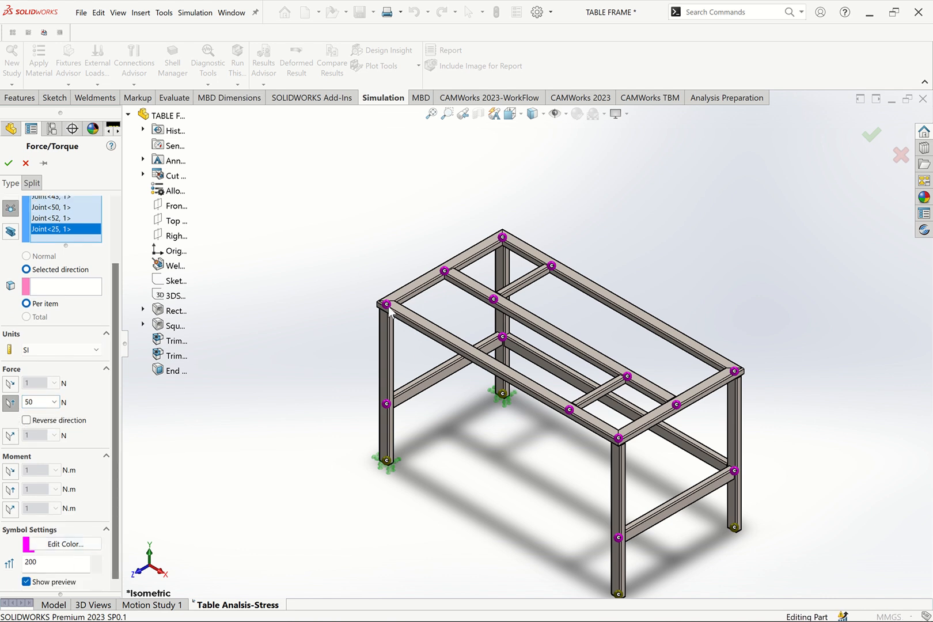
Step: Set the Top Plane as the reference for the joint force's direction
{"action": "scroll", "coordinate": [387, 304], "scroll_direction": "down", "scroll_amount": 5}
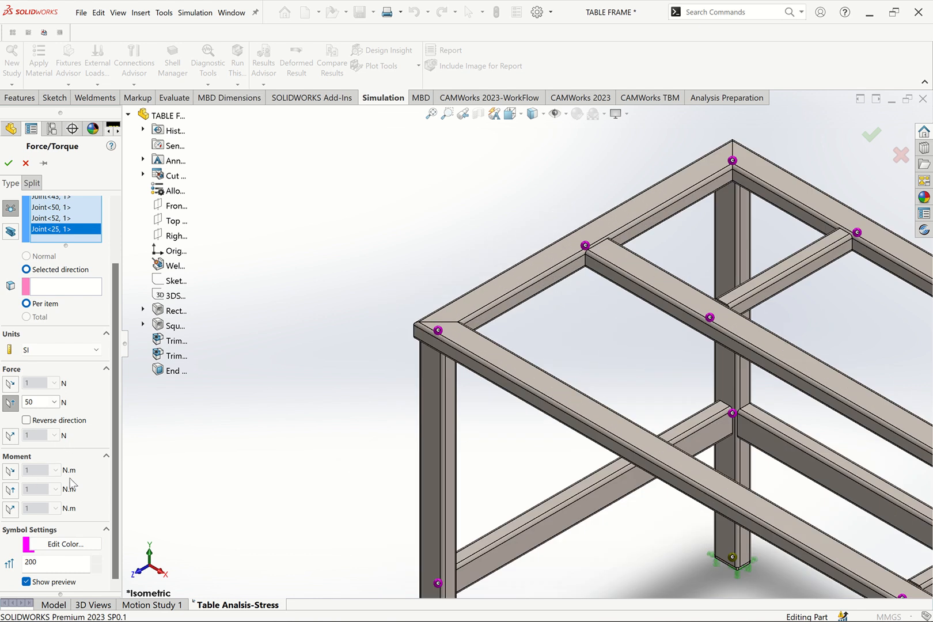
{"action": "scroll", "coordinate": [110, 469], "scroll_direction": "up", "scroll_amount": 4}
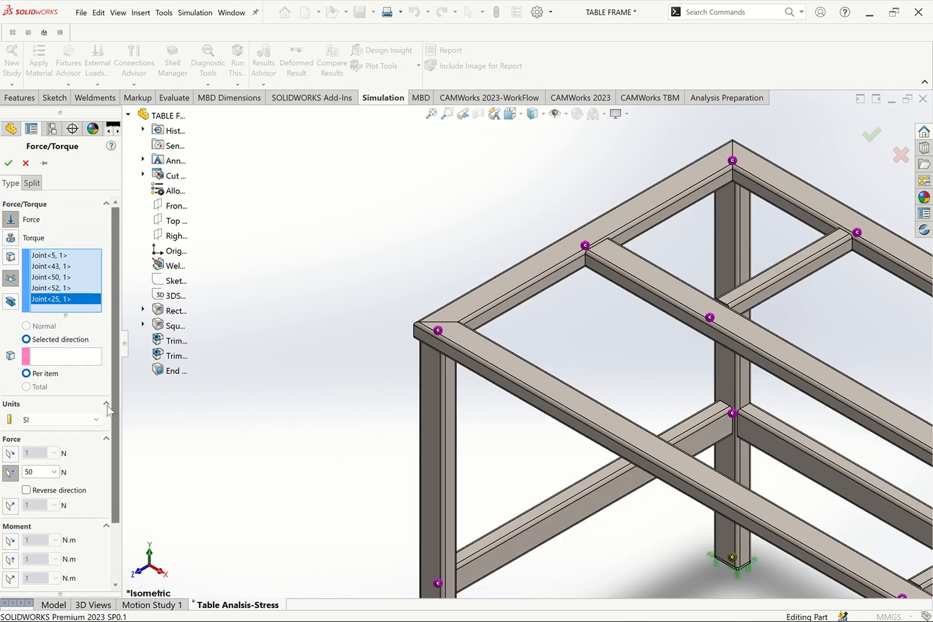
{"action": "left_click", "coordinate": [61, 357]}
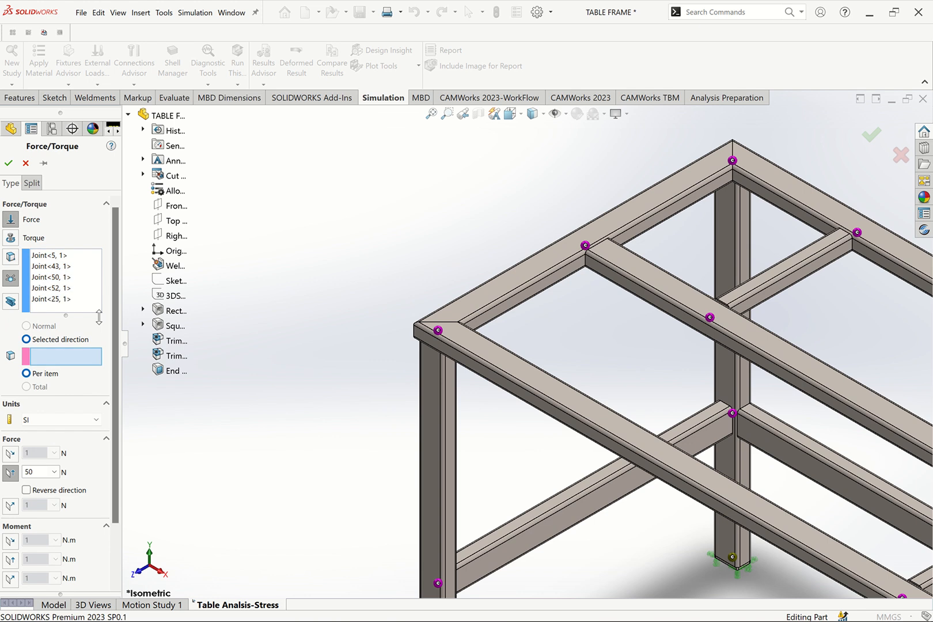
{"action": "left_click", "coordinate": [184, 221]}
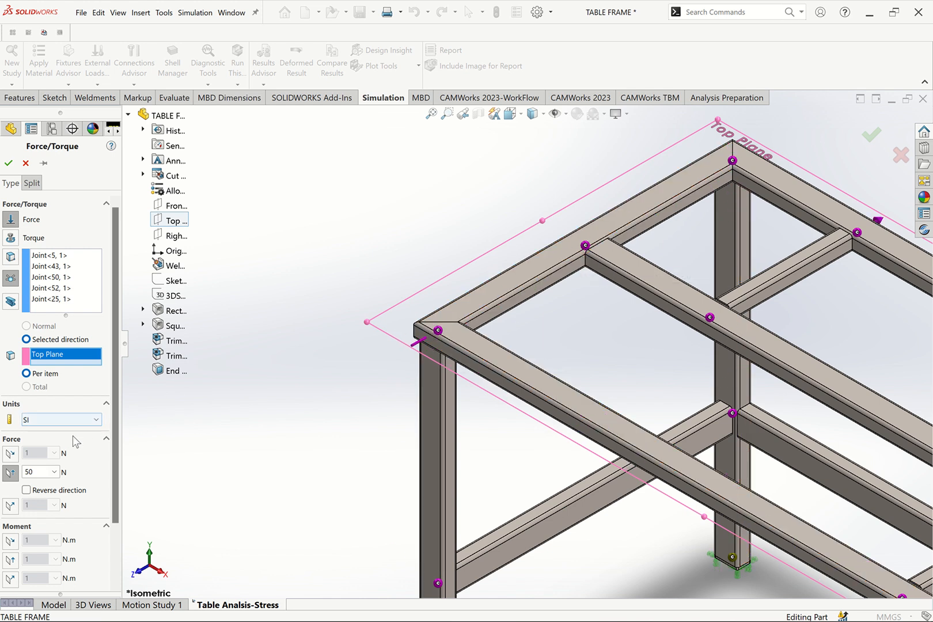
Step: Replace the in-plane force component with a 50 N force normal to the Top Plane
{"action": "left_click", "coordinate": [11, 473]}
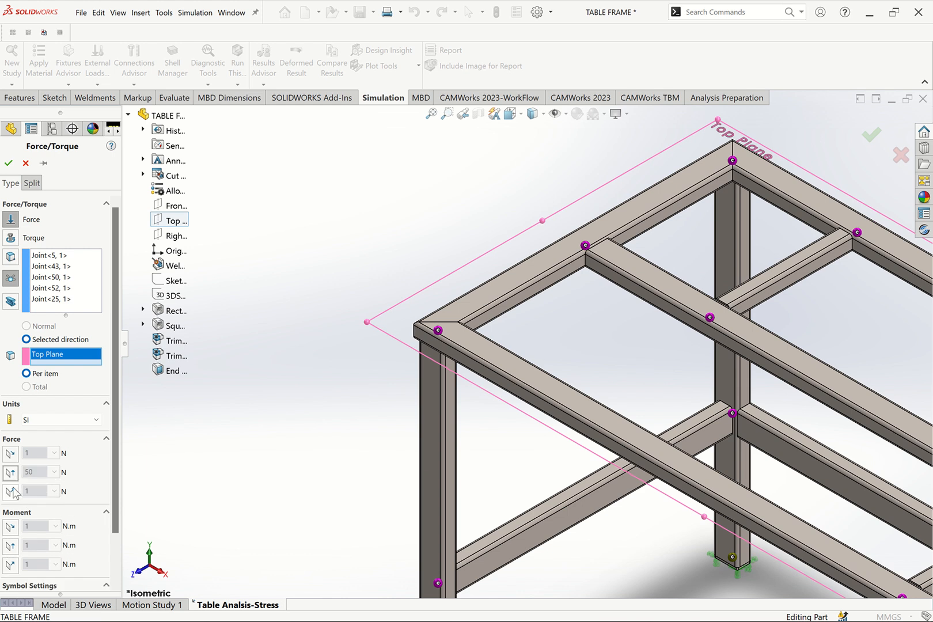
{"action": "left_click", "coordinate": [11, 455]}
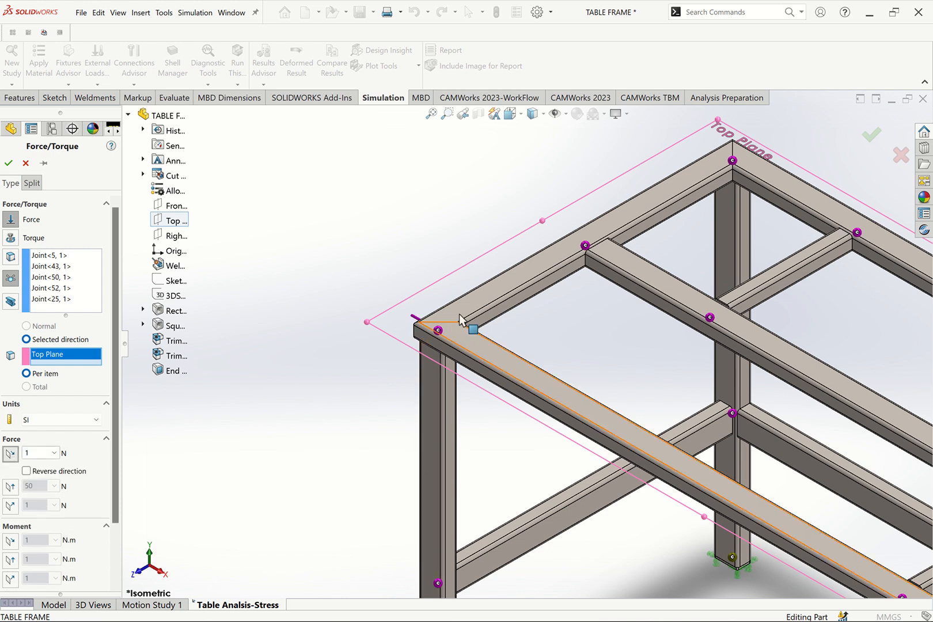
{"action": "left_click", "coordinate": [11, 453]}
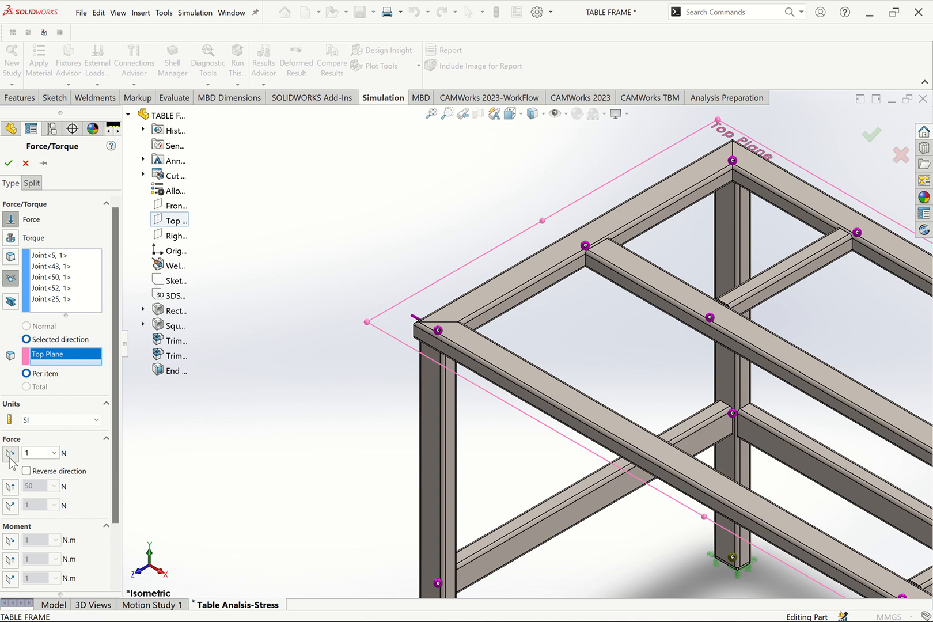
{"action": "left_click", "coordinate": [11, 491]}
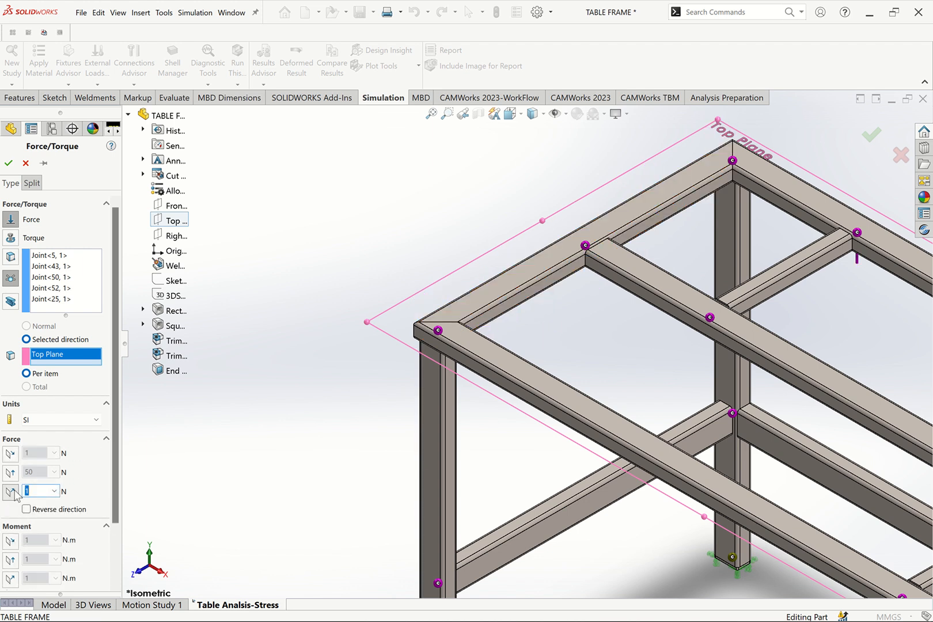
{"action": "type", "text": "5"}
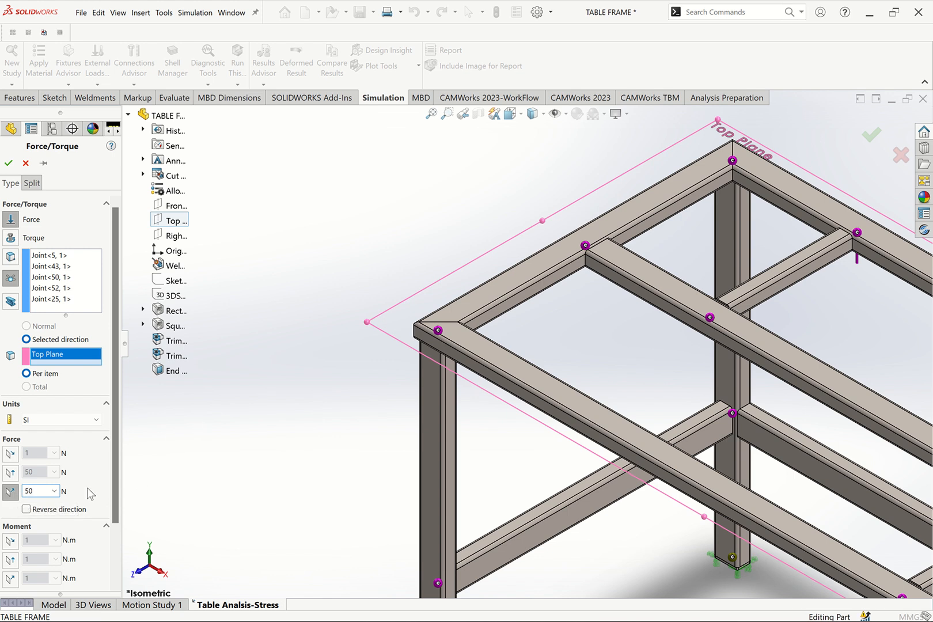
{"action": "type", "text": "0"}
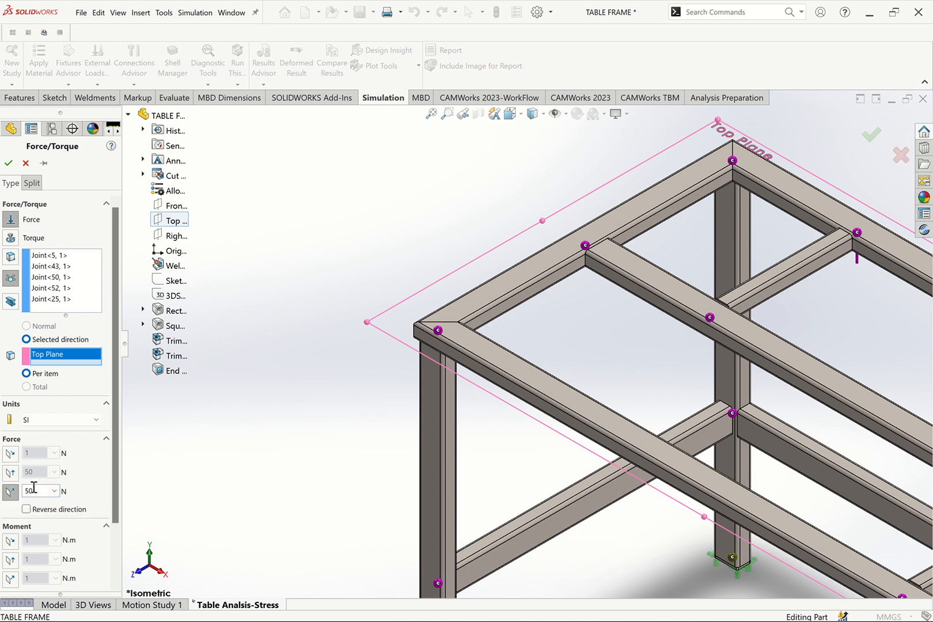
Step: Reverse the 50 N force so it acts downward on the joints and apply the load
{"action": "left_click", "coordinate": [486, 289]}
{"action": "left_click", "coordinate": [26, 509]}
{"action": "scroll", "coordinate": [363, 328], "scroll_direction": "up", "scroll_amount": 3}
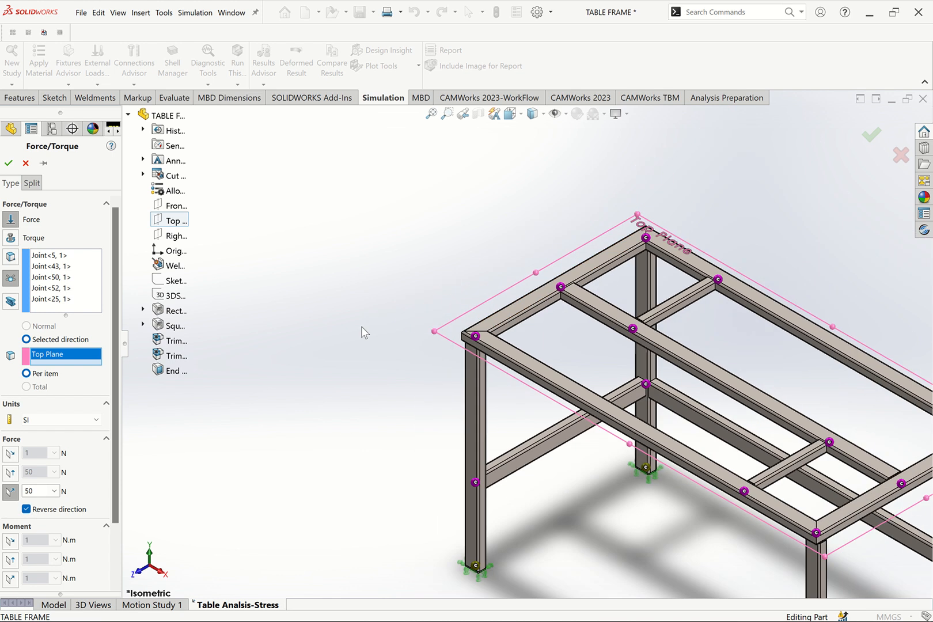
{"action": "left_click_drag", "start_coordinate": [114, 394], "coordinate": [104, 466]}
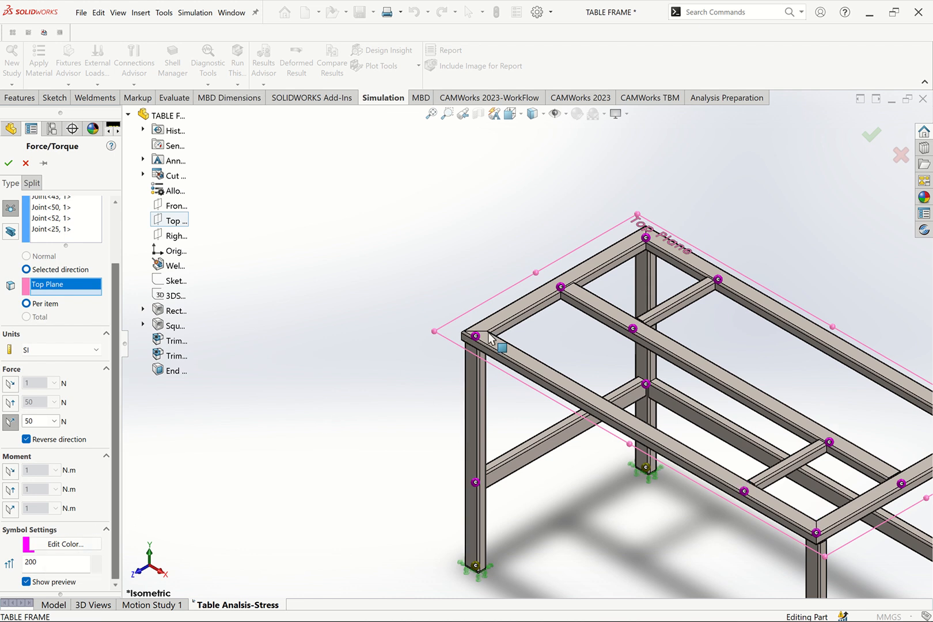
{"action": "left_click_drag", "start_coordinate": [117, 295], "coordinate": [118, 230]}
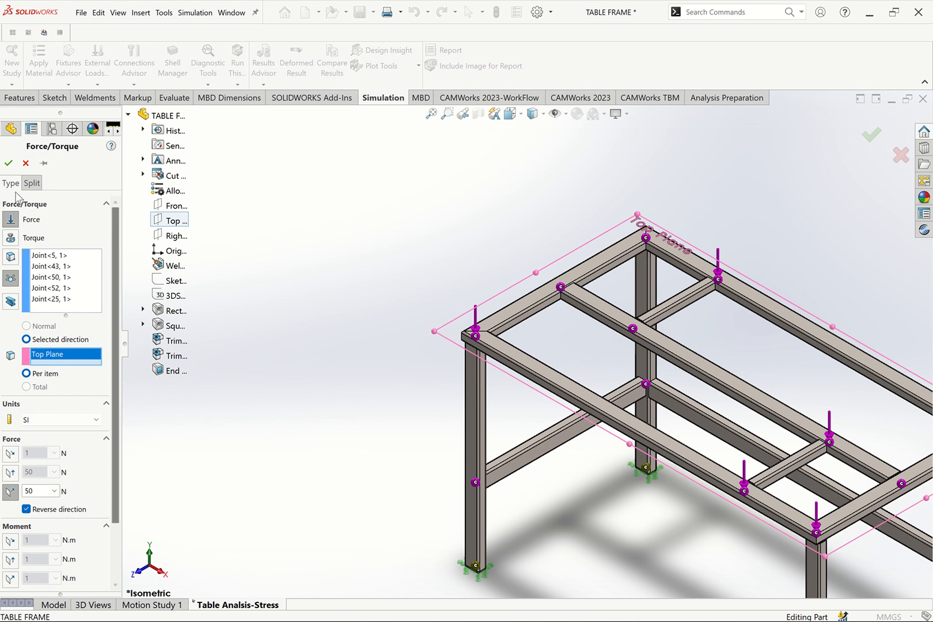
{"action": "left_click", "coordinate": [8, 164]}
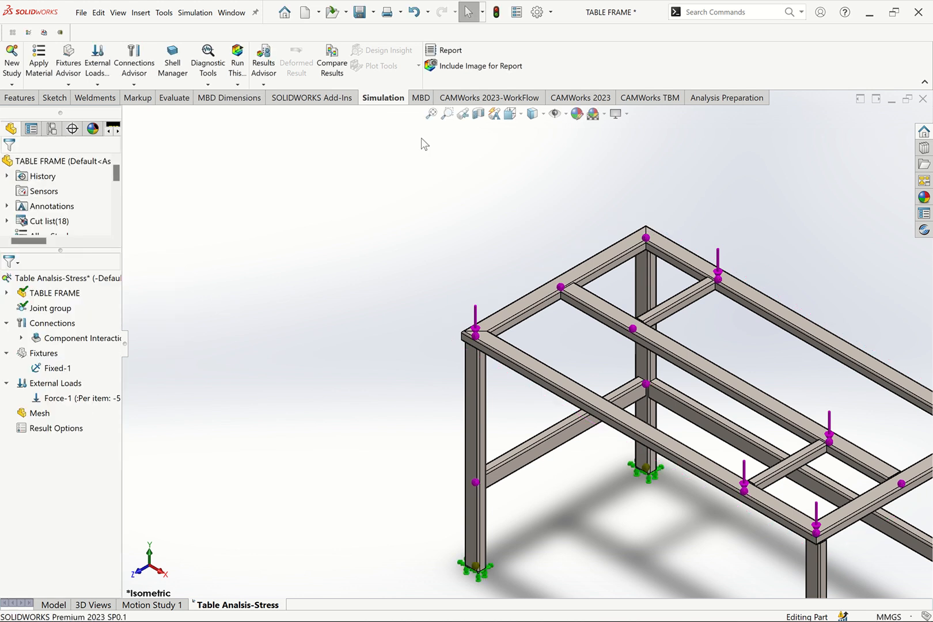
Step: Mesh the table frame with the mesh density set finer than the default
{"action": "left_click", "coordinate": [431, 114]}
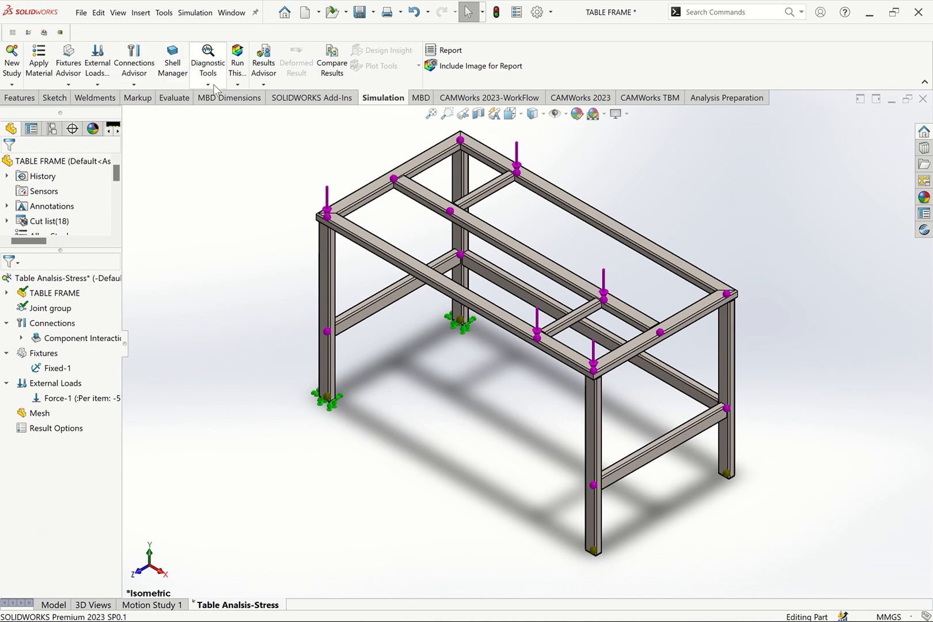
{"action": "left_click", "coordinate": [237, 85]}
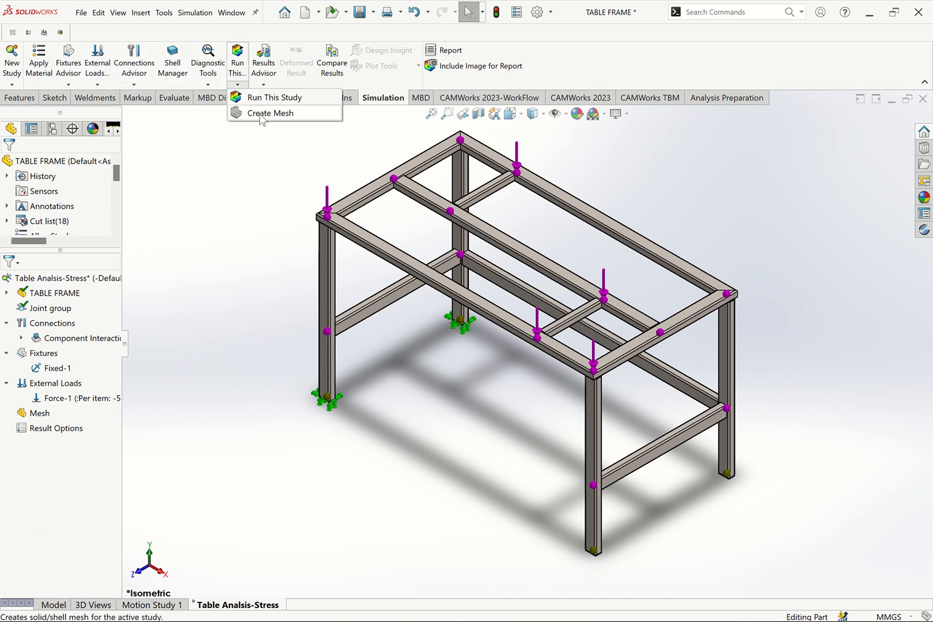
{"action": "left_click", "coordinate": [262, 115]}
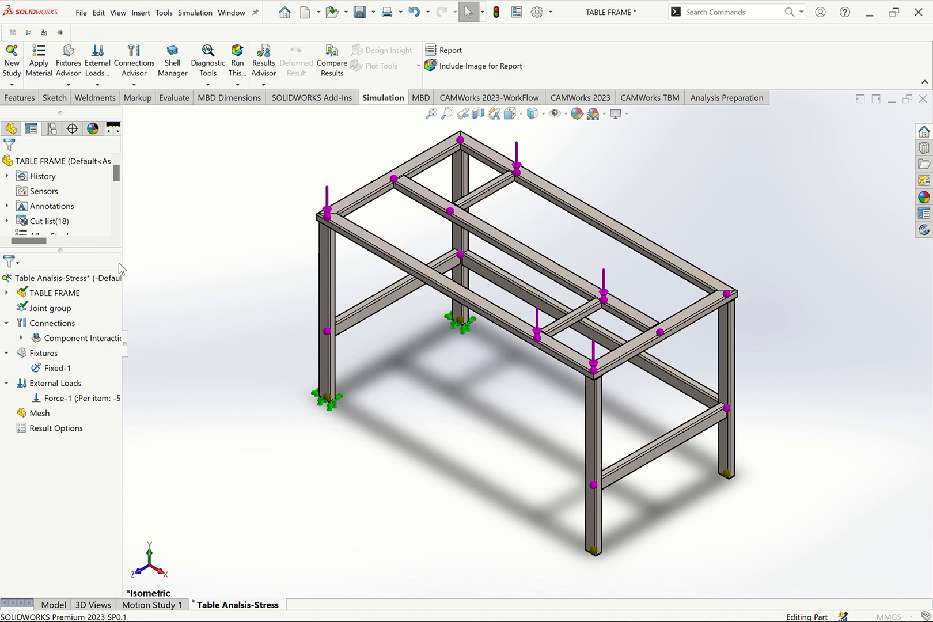
{"action": "left_click_drag", "start_coordinate": [73, 199], "coordinate": [84, 198]}
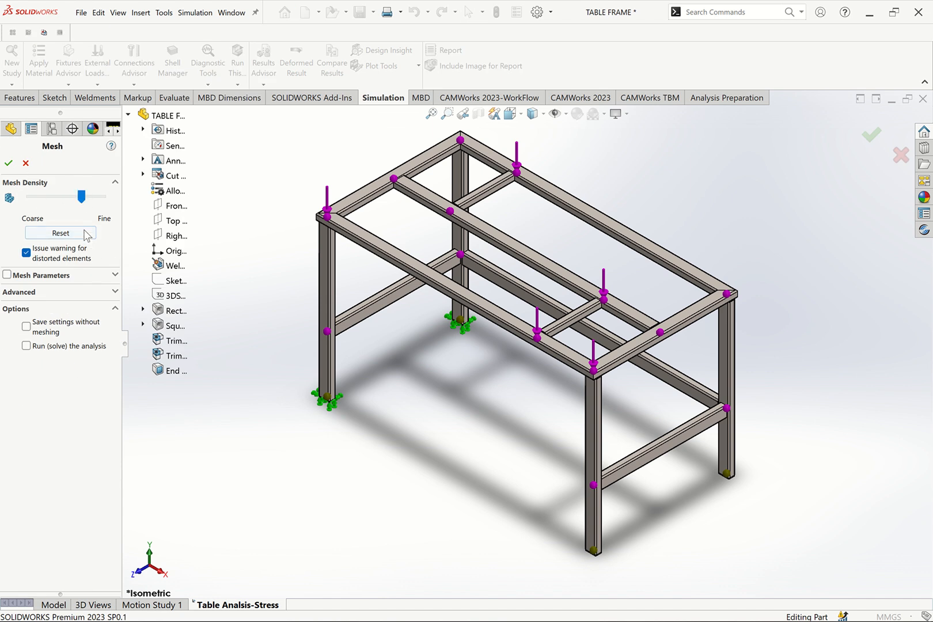
{"action": "left_click", "coordinate": [8, 163]}
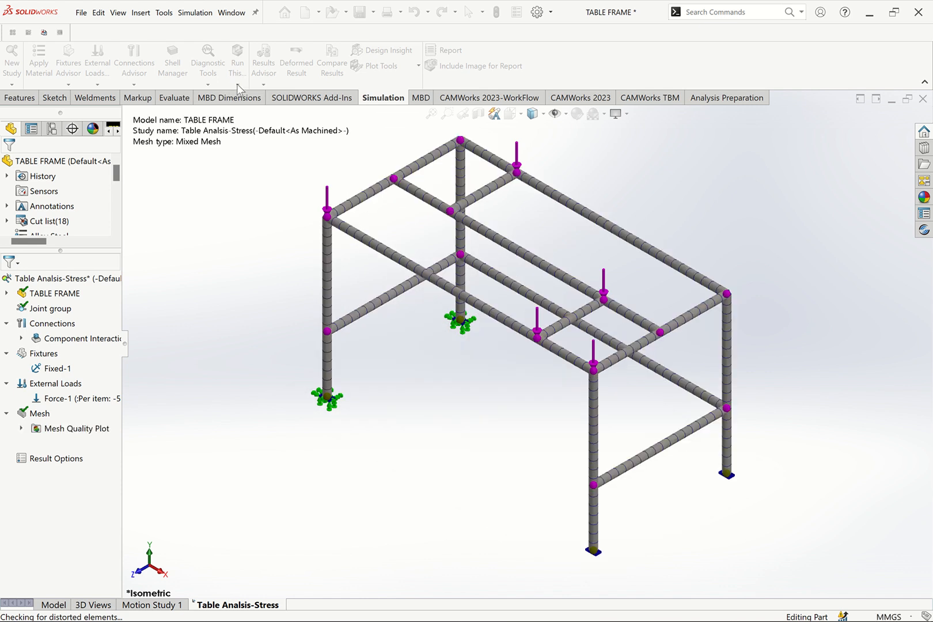
Step: Run the stress study and show the Displacement1 result plot
{"action": "left_click", "coordinate": [237, 85]}
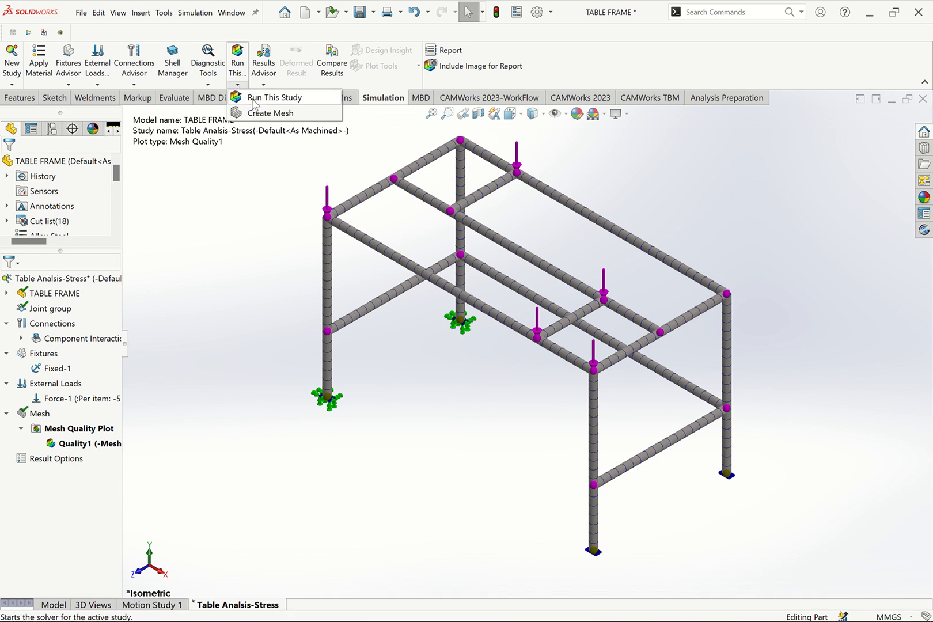
{"action": "left_click", "coordinate": [254, 98]}
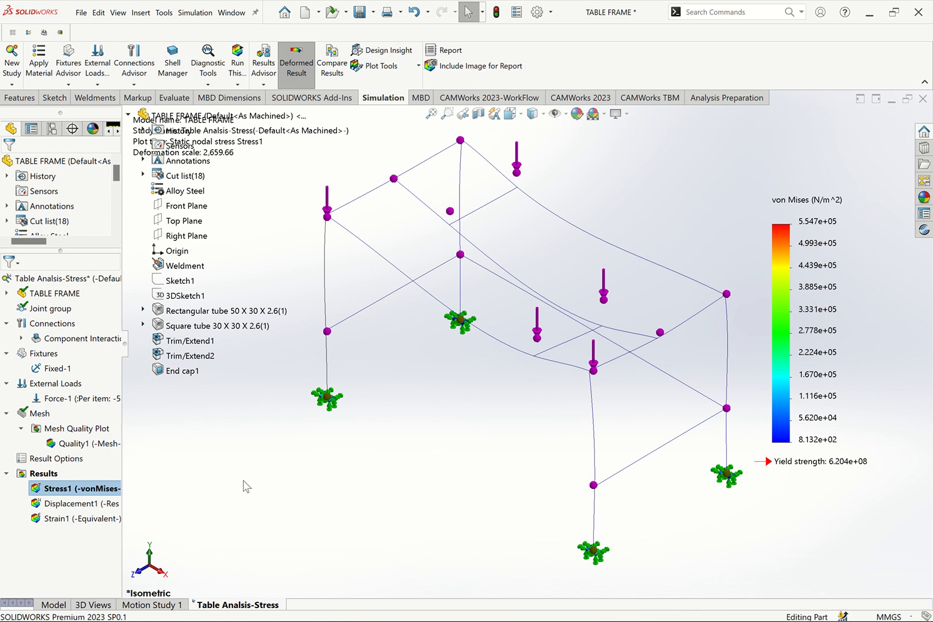
{"action": "right_click", "coordinate": [72, 504]}
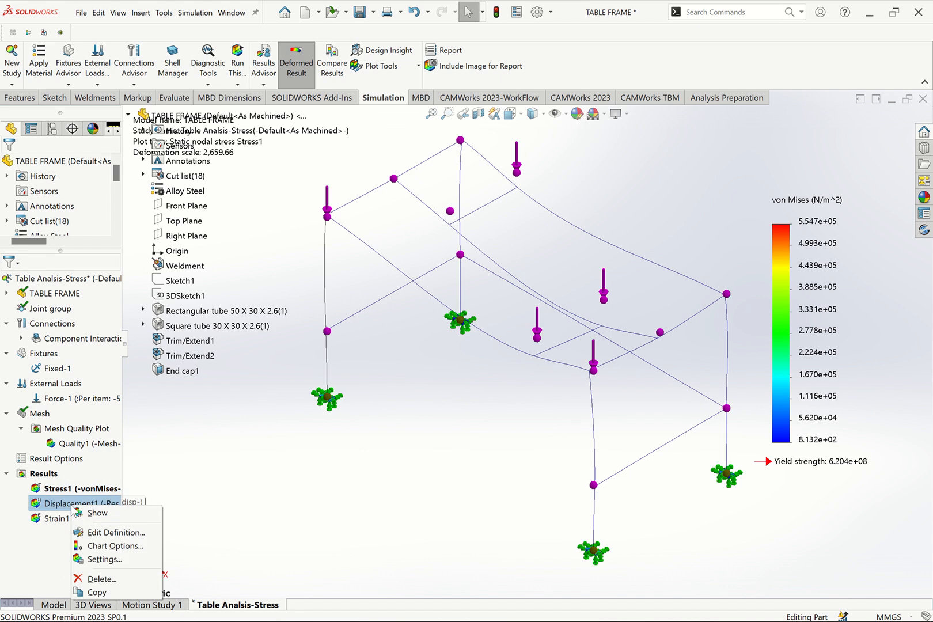
{"action": "left_click", "coordinate": [95, 513]}
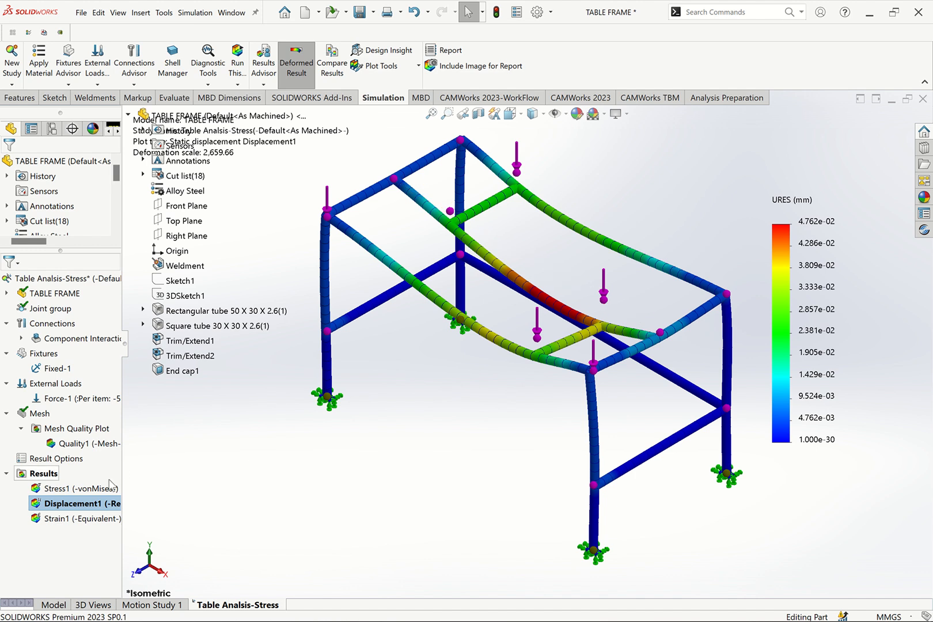
Step: Animate the displacement plot to examine how the frame deforms under load
{"action": "right_click", "coordinate": [97, 504]}
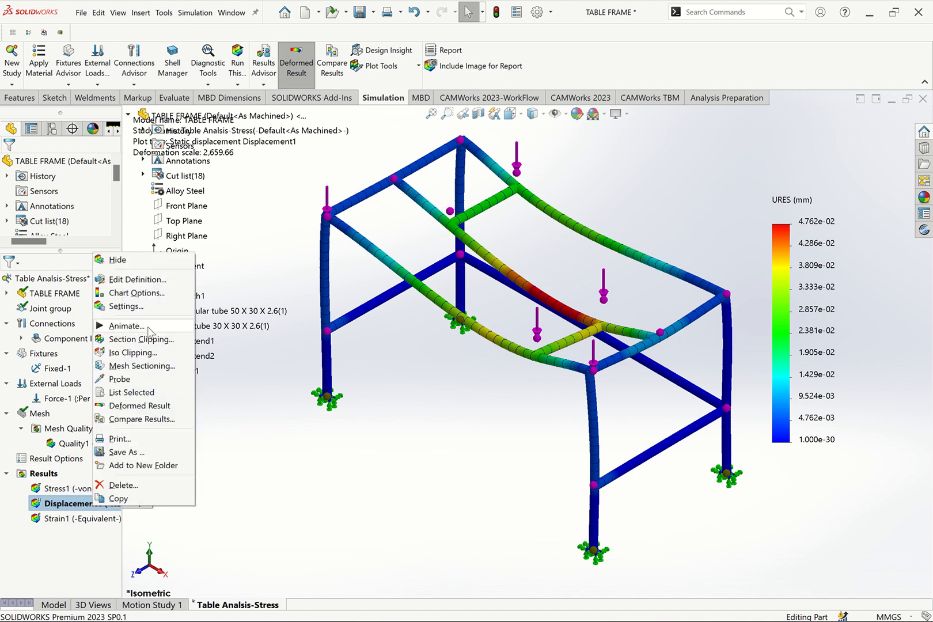
{"action": "left_click", "coordinate": [261, 352]}
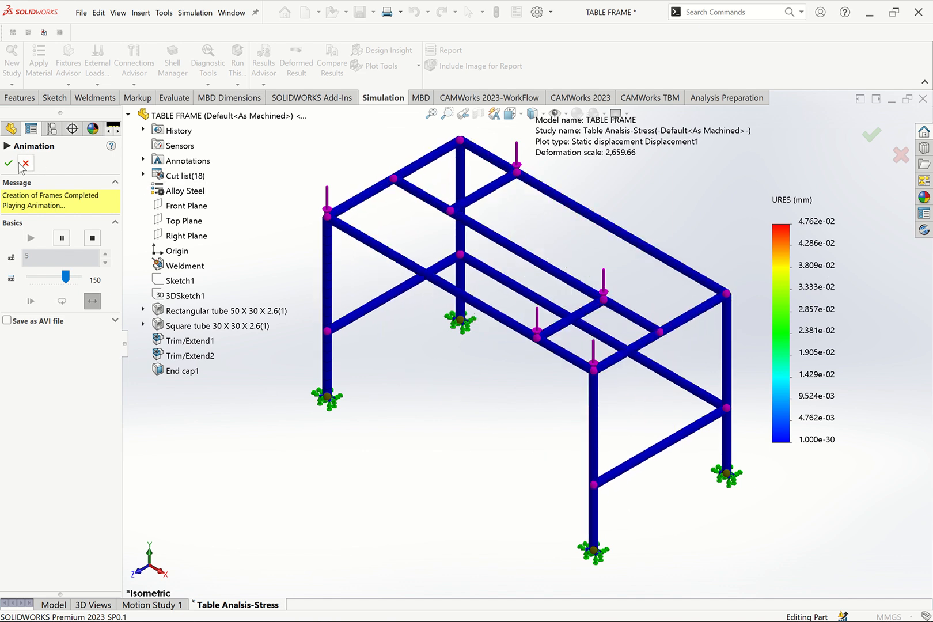
Step: Set the displacement plot's legend number format to floating in its chart options and apply the change
{"action": "right_click", "coordinate": [817, 274]}
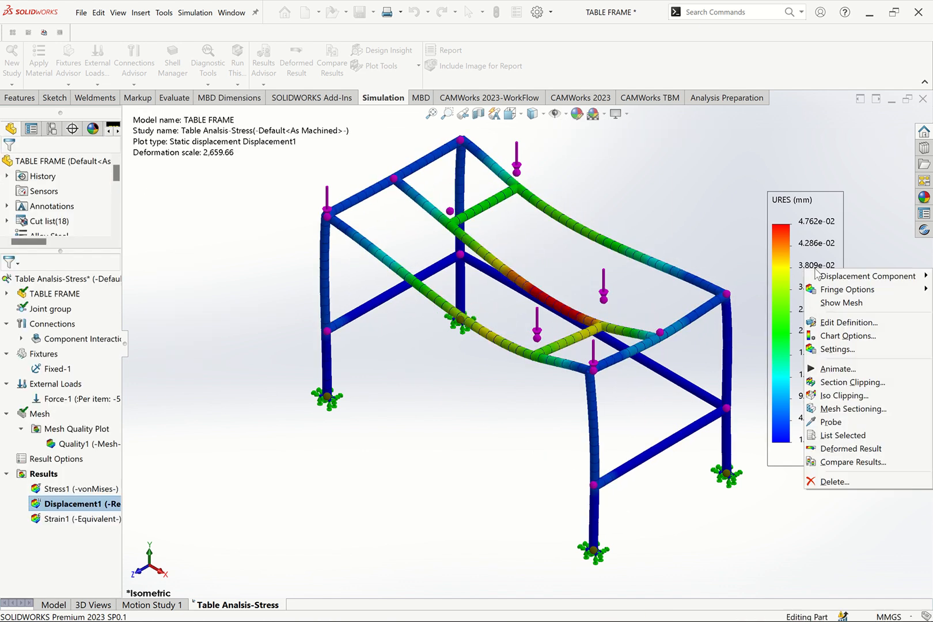
{"action": "left_click", "coordinate": [843, 324]}
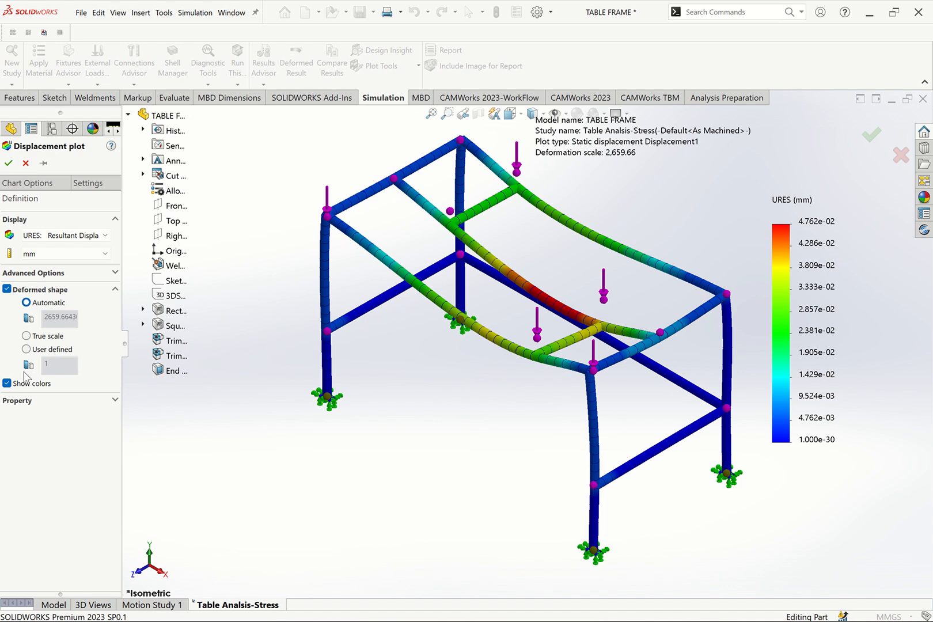
{"action": "left_click", "coordinate": [43, 187]}
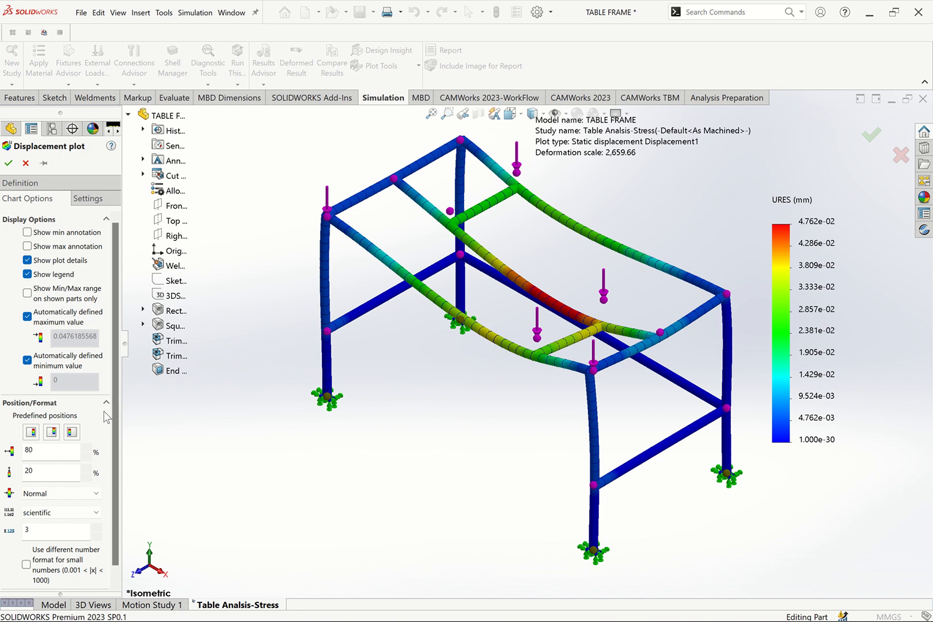
{"action": "scroll", "coordinate": [109, 423], "scroll_direction": "down", "scroll_amount": 1}
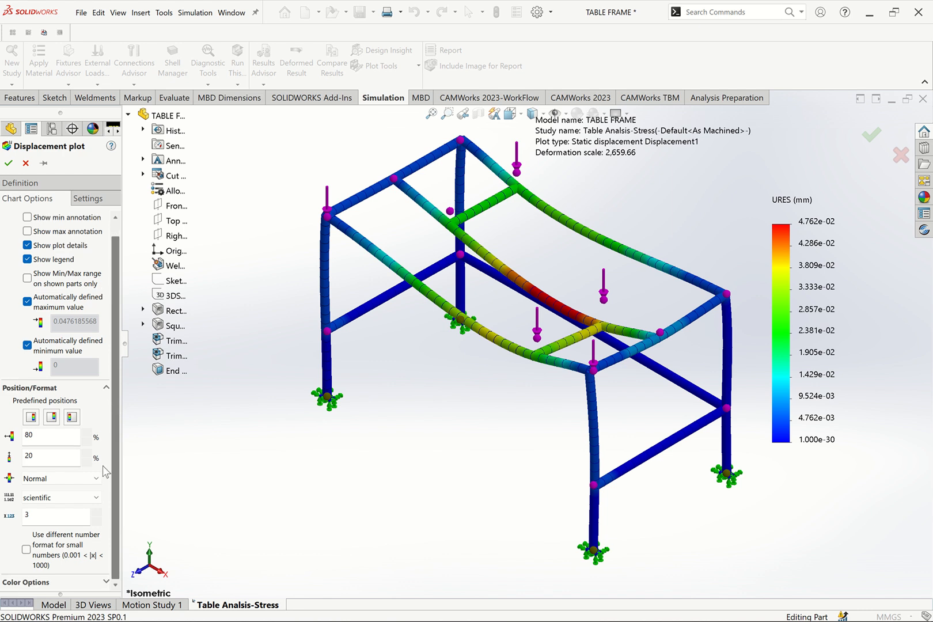
{"action": "left_click", "coordinate": [81, 496]}
{"action": "left_click", "coordinate": [64, 517]}
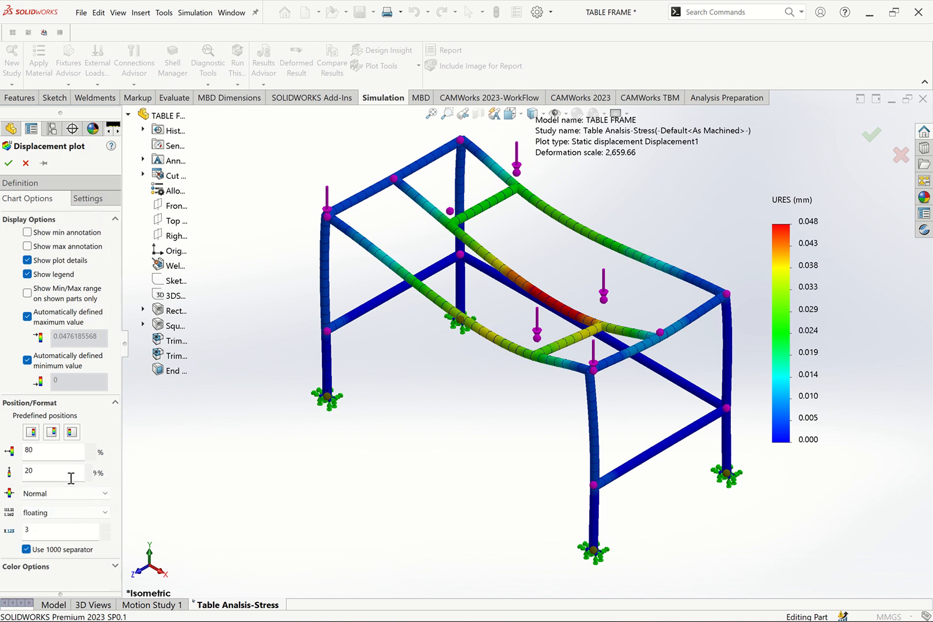
{"action": "left_click", "coordinate": [8, 163]}
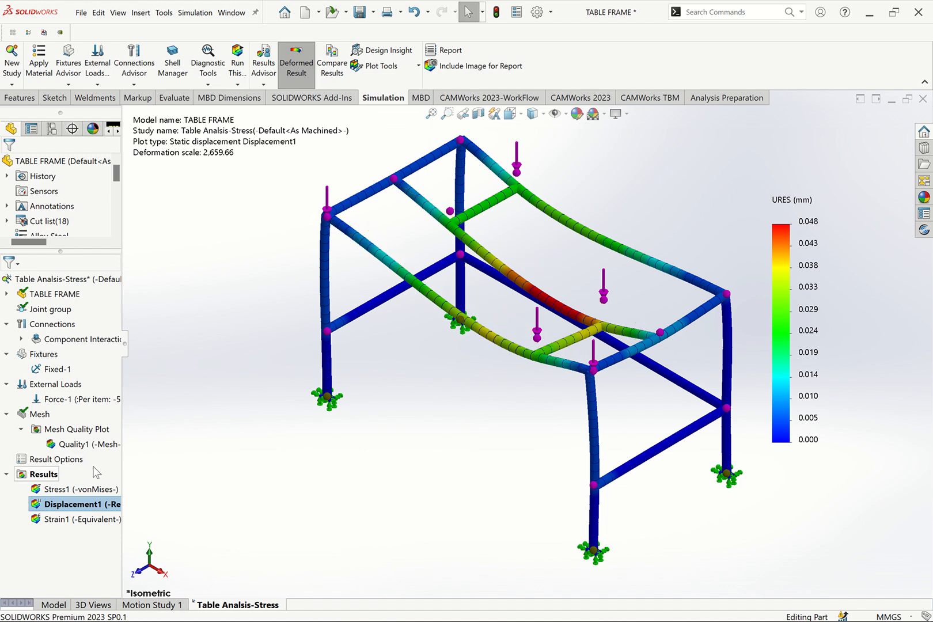
Step: Return to the part model, search the commands for "wel" and start the Weld Bead command
{"action": "left_click", "coordinate": [62, 606]}
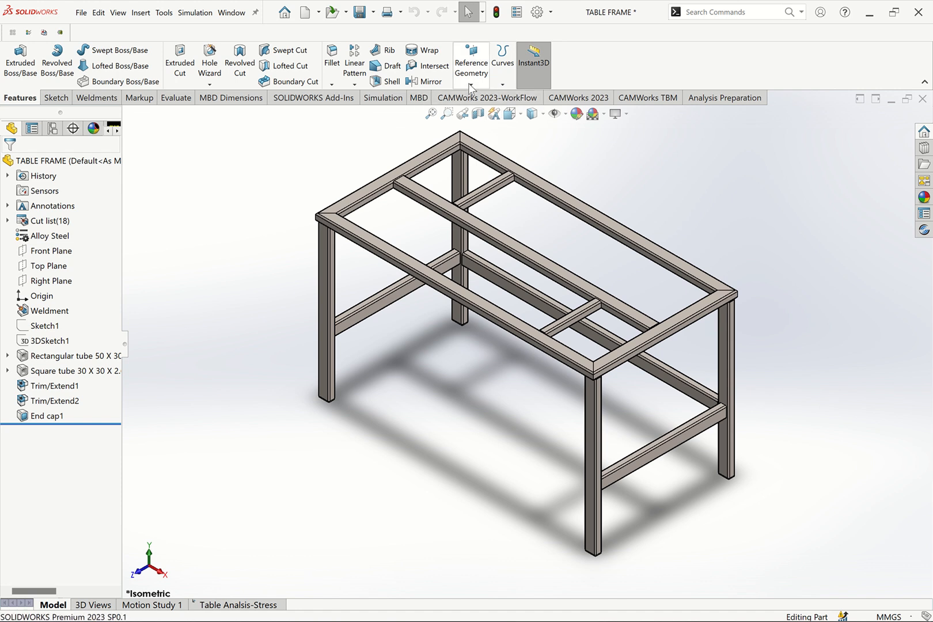
{"action": "left_click", "coordinate": [332, 85]}
{"action": "left_click", "coordinate": [353, 85]}
{"action": "left_click", "coordinate": [695, 16]}
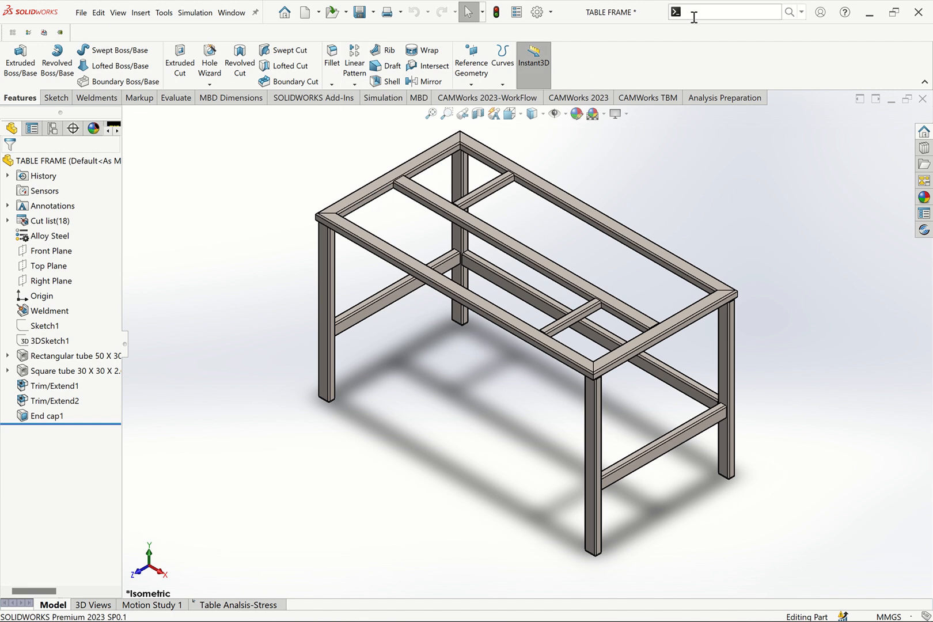
{"action": "type", "text": "wel"}
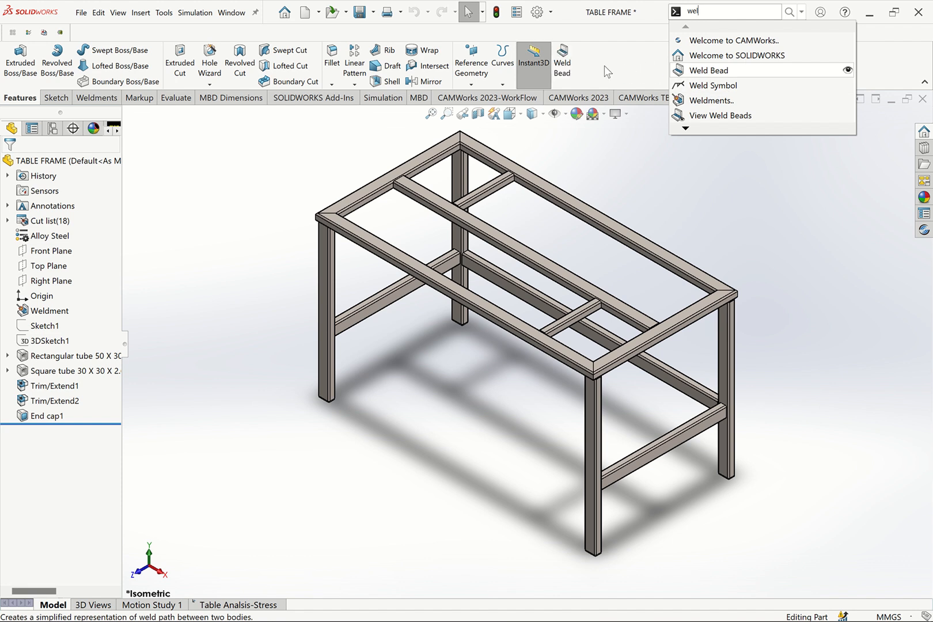
{"action": "key", "text": "Return"}
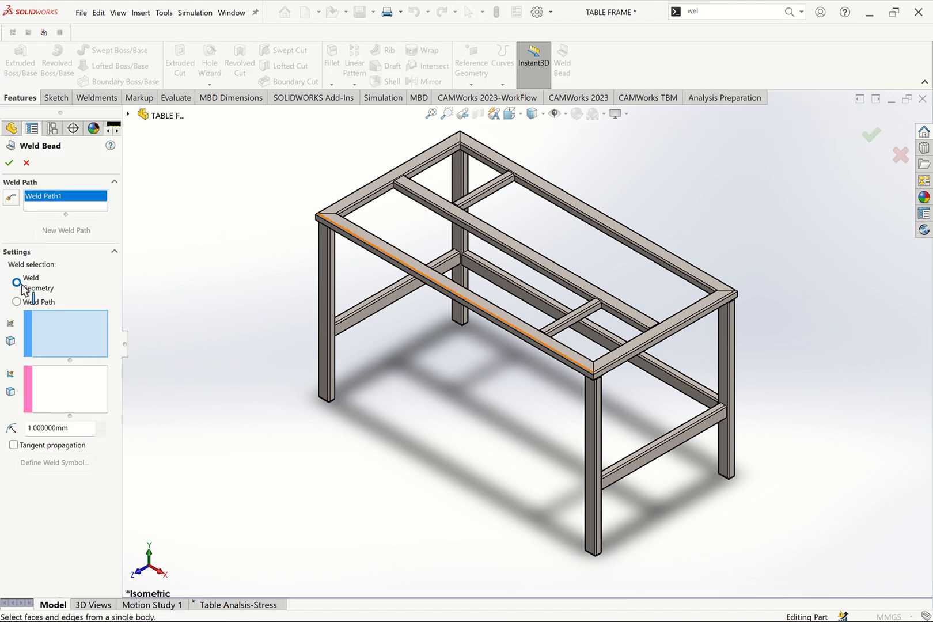
Step: Using Weld Geometry selection, define a weld path between the two mitred top faces at the tabletop frame's left corner
{"action": "left_click", "coordinate": [17, 301]}
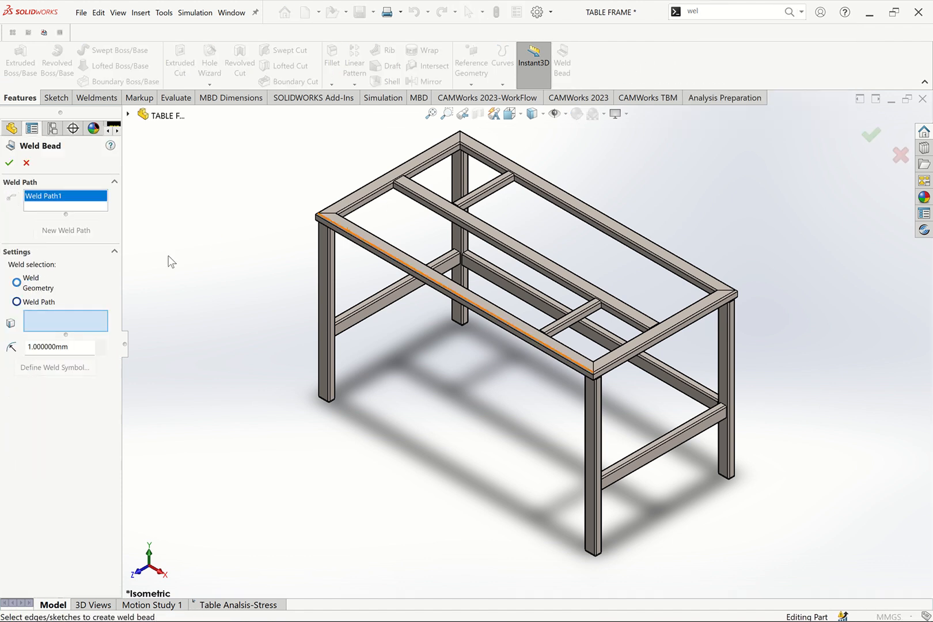
{"action": "left_click", "coordinate": [37, 291]}
{"action": "left_click", "coordinate": [39, 300]}
{"action": "scroll", "coordinate": [354, 229], "scroll_direction": "down", "scroll_amount": 5}
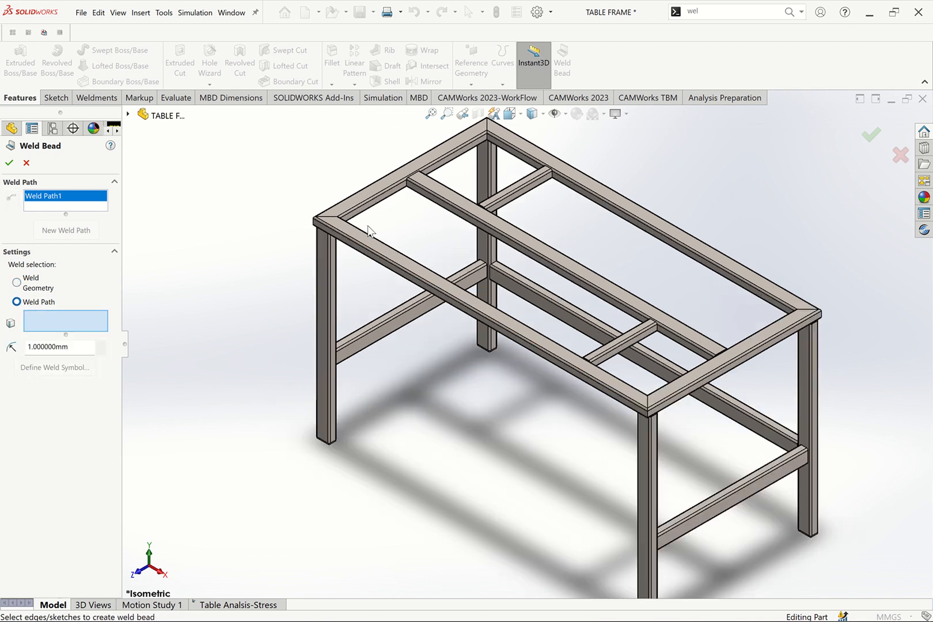
{"action": "scroll", "coordinate": [354, 229], "scroll_direction": "down", "scroll_amount": 3}
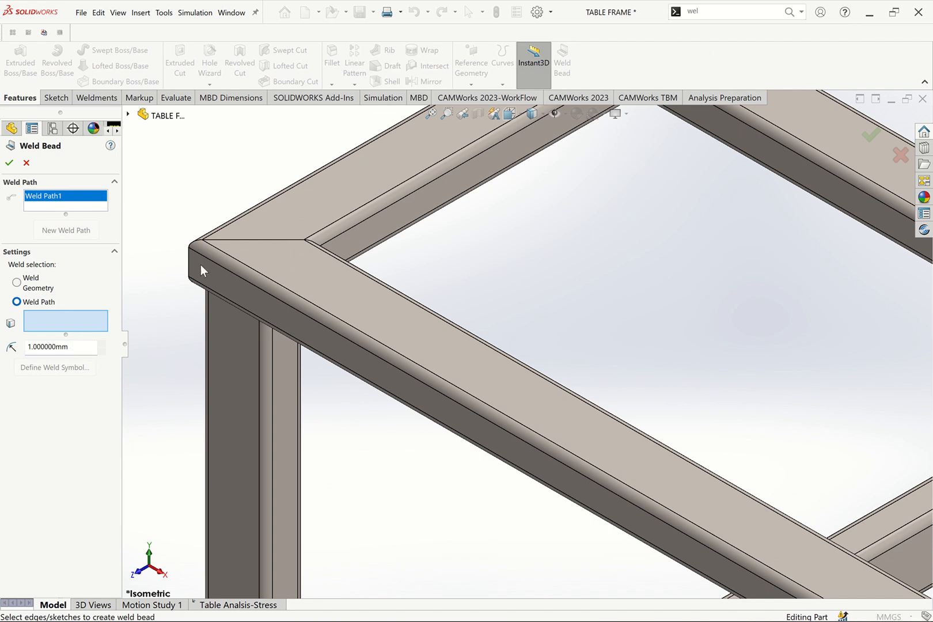
{"action": "left_click", "coordinate": [32, 291]}
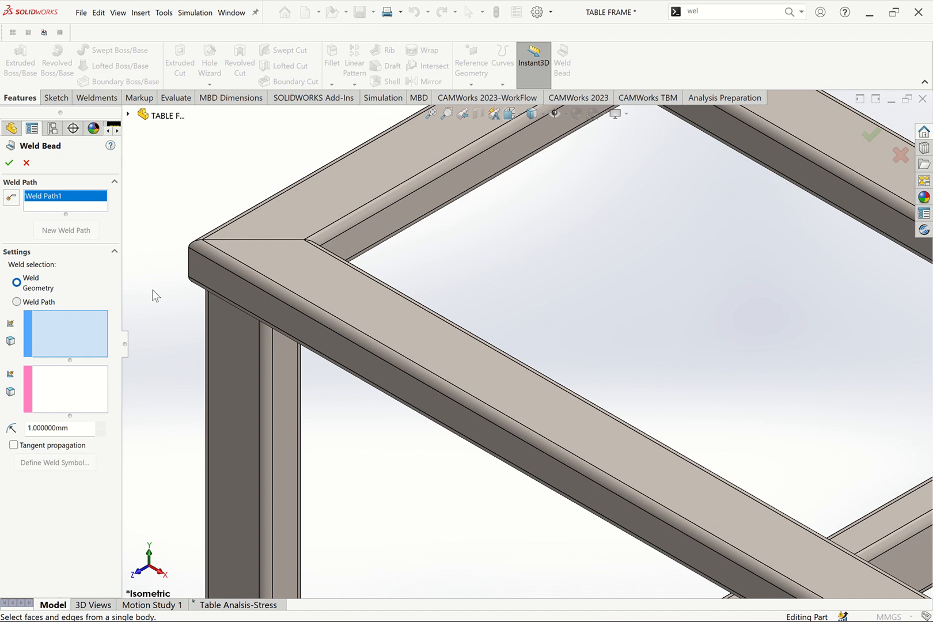
{"action": "left_click", "coordinate": [278, 258]}
{"action": "left_click", "coordinate": [66, 379]}
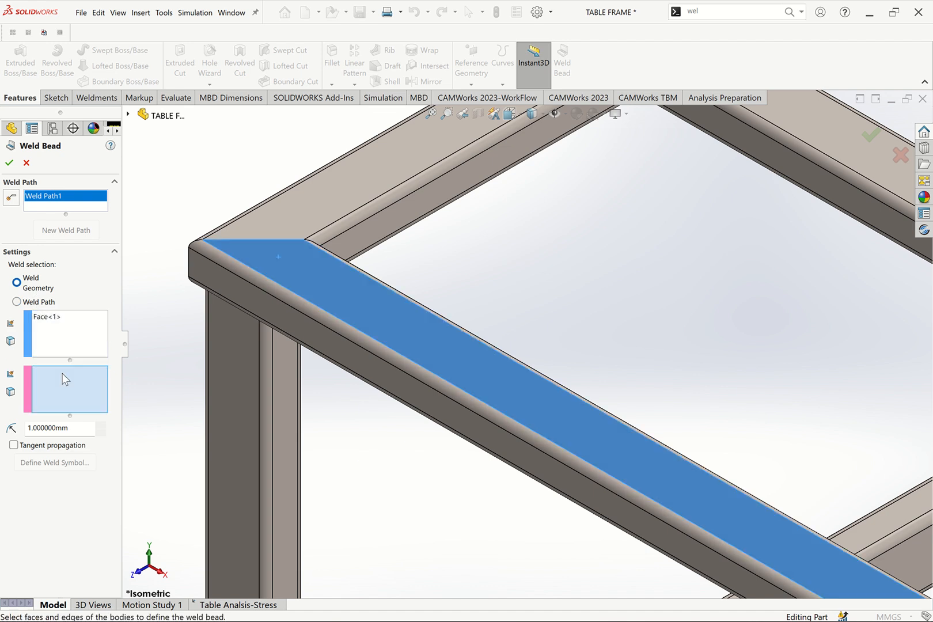
{"action": "left_click", "coordinate": [312, 236]}
{"action": "scroll", "coordinate": [318, 256], "scroll_direction": "down", "scroll_amount": 3}
{"action": "scroll", "coordinate": [318, 251], "scroll_direction": "down", "scroll_amount": 3}
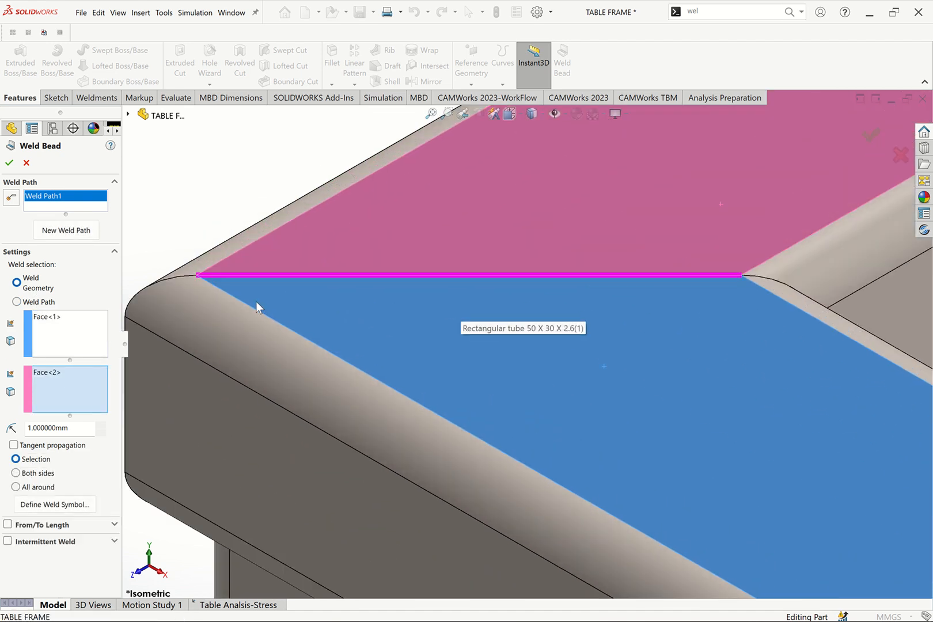
{"action": "left_click", "coordinate": [8, 524]}
{"action": "scroll", "coordinate": [110, 527], "scroll_direction": "down", "scroll_amount": 1}
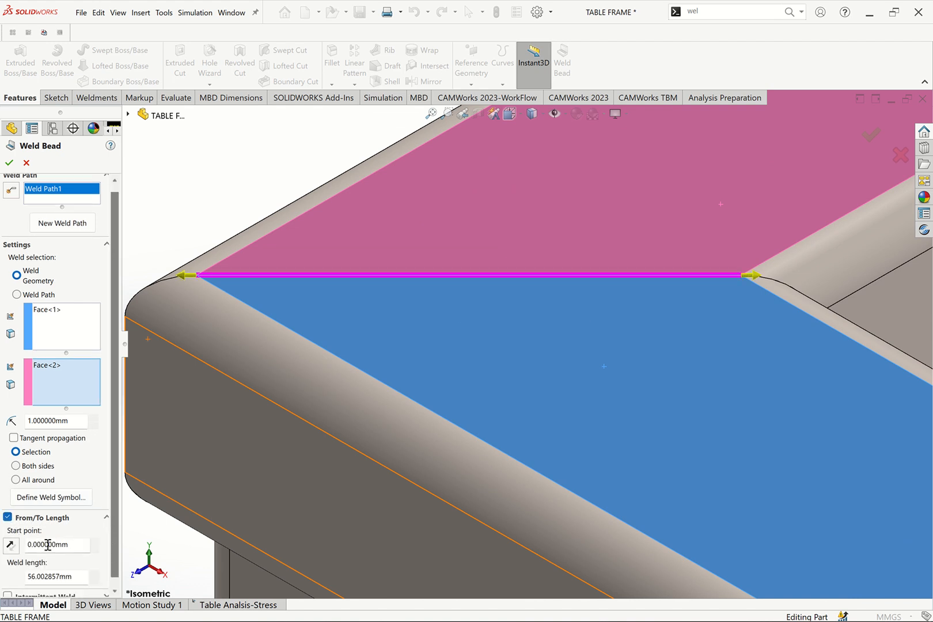
{"action": "left_click", "coordinate": [50, 517]}
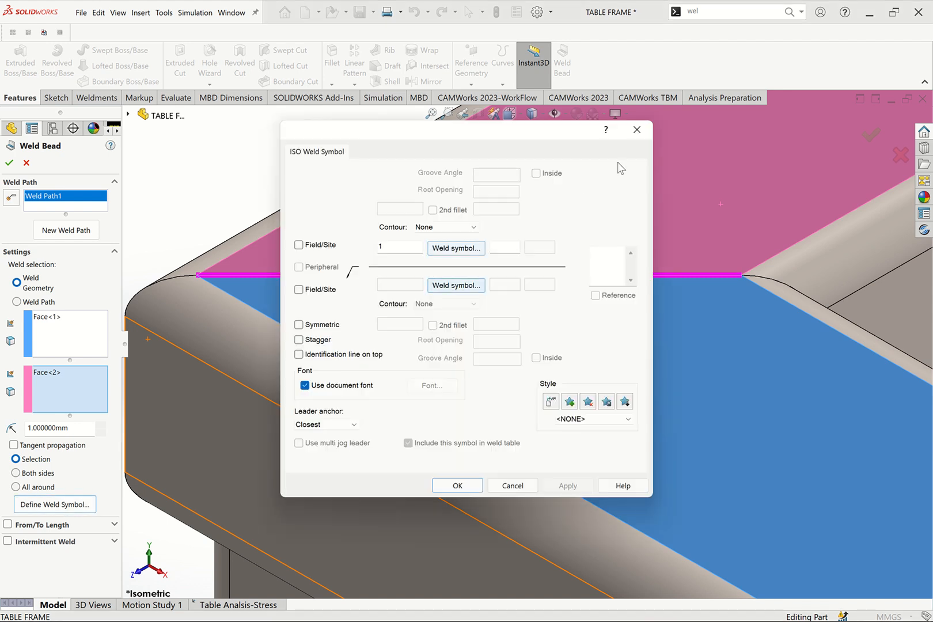
{"action": "left_click", "coordinate": [637, 130]}
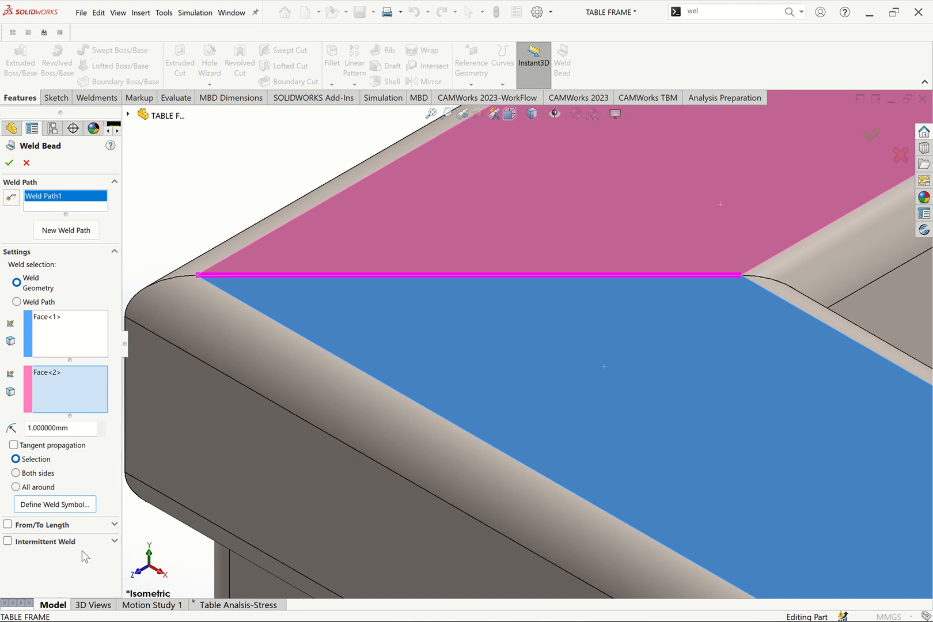
Step: Make the corner weld intermittent, defined by gap and weld length, and create the weld bead
{"action": "left_click", "coordinate": [7, 541]}
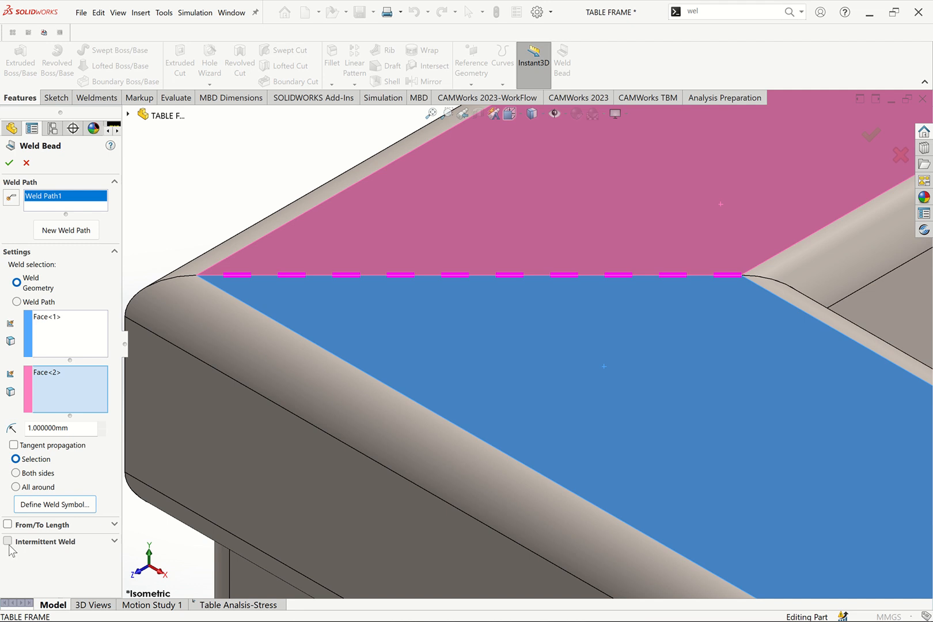
{"action": "scroll", "coordinate": [111, 517], "scroll_direction": "down", "scroll_amount": 2}
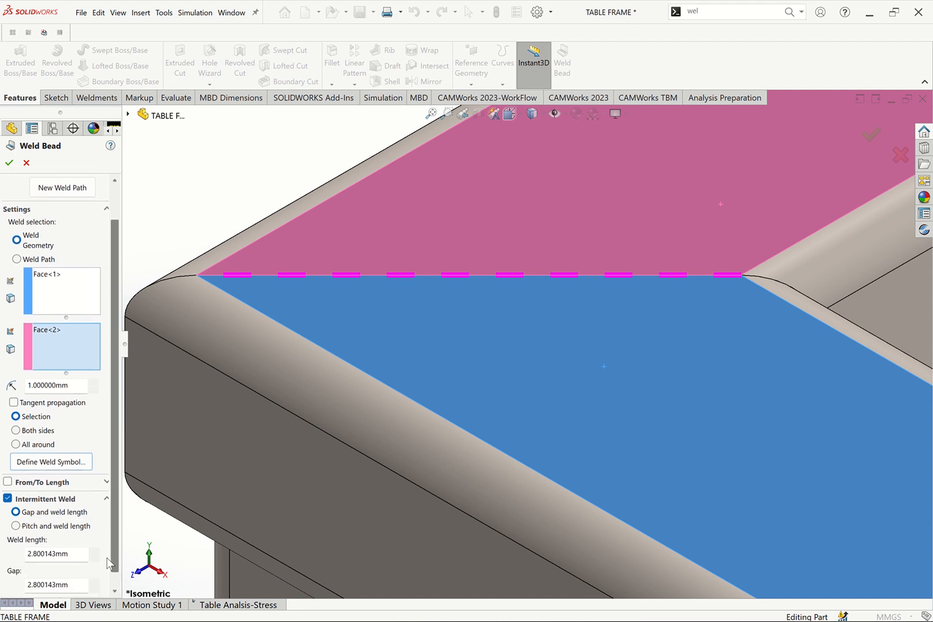
{"action": "scroll", "coordinate": [265, 430], "scroll_direction": "up", "scroll_amount": 5}
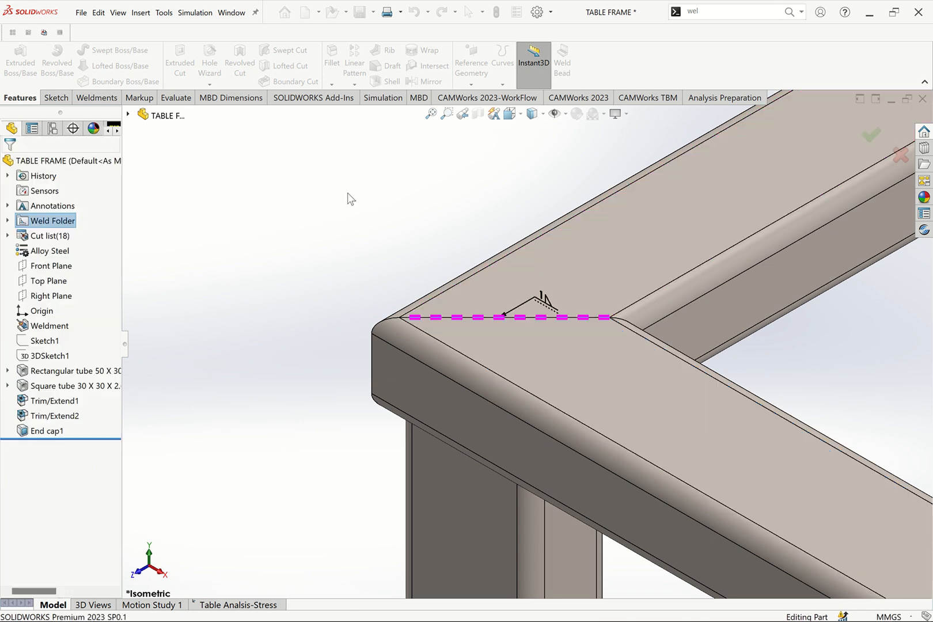
{"action": "key", "text": "f"}
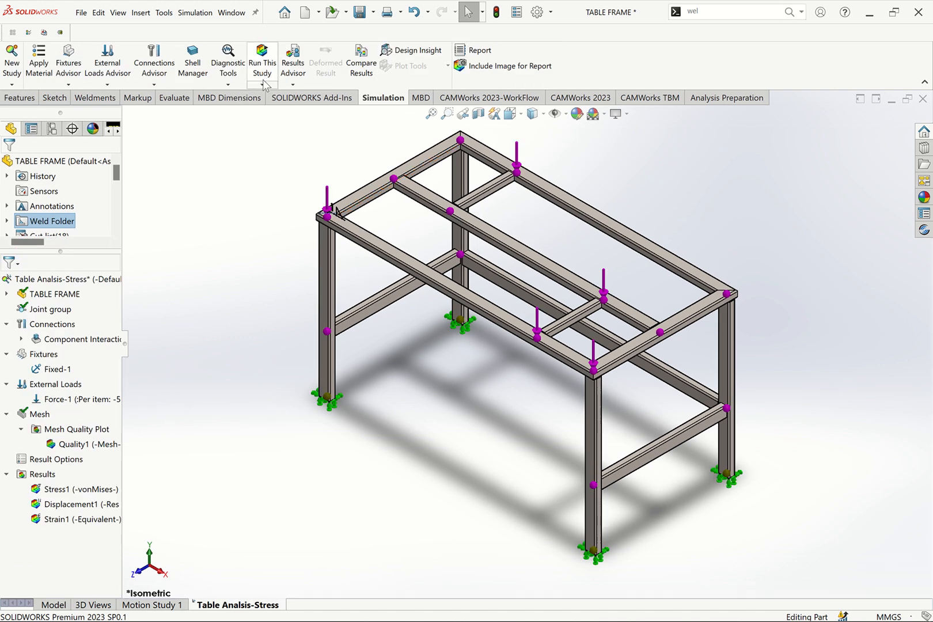
Step: Return to the part model and open a new sketch on the top face of the long rear tabletop rail
{"action": "left_click", "coordinate": [54, 605]}
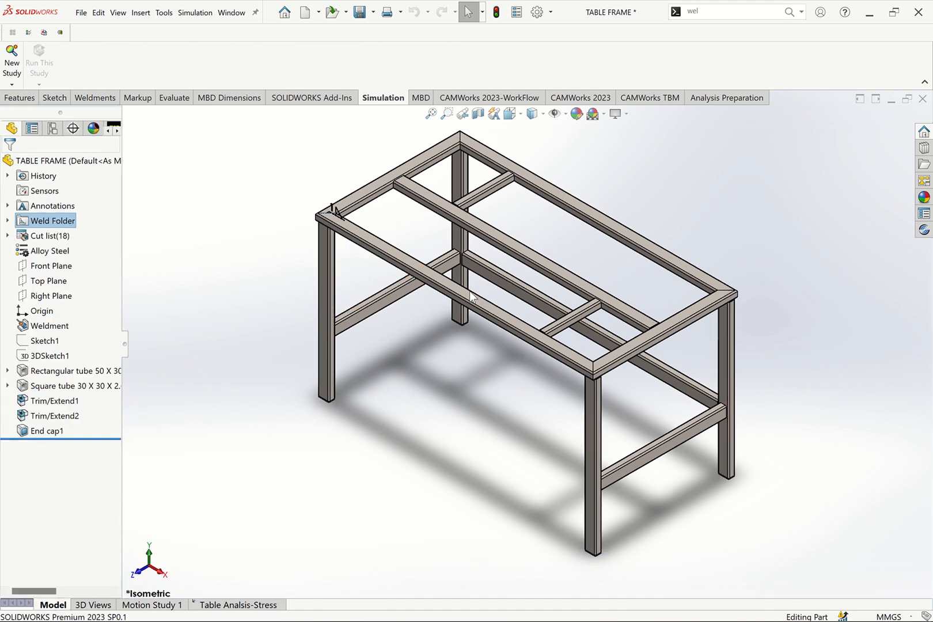
{"action": "scroll", "coordinate": [670, 281], "scroll_direction": "down", "scroll_amount": 2}
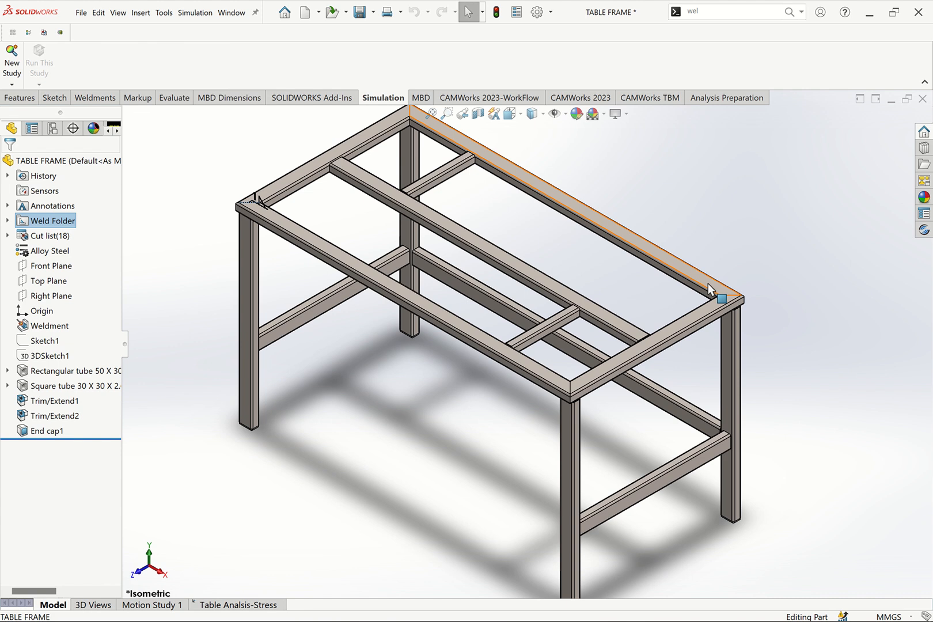
{"action": "left_click", "coordinate": [708, 284]}
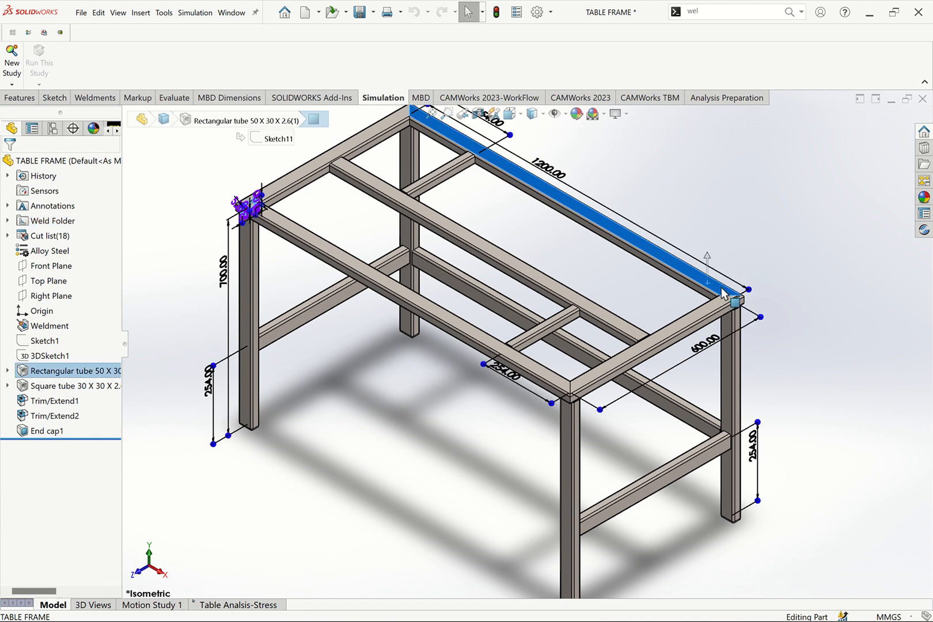
{"action": "right_click", "coordinate": [723, 288]}
{"action": "left_click", "coordinate": [748, 279]}
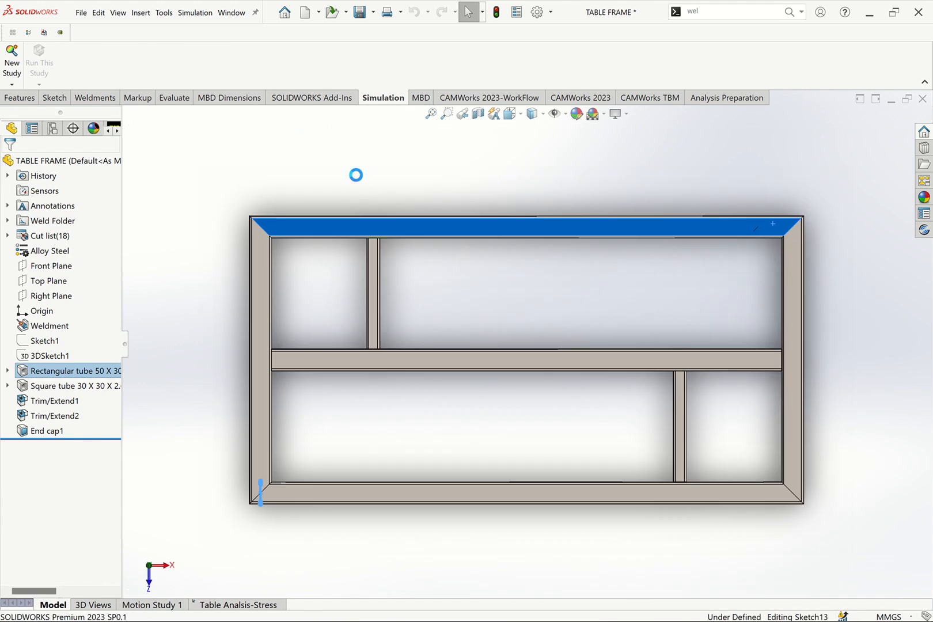
Step: Sketch a 1200 mm horizontal centerline along the rear rail, between the midpoints of its two mitre edges
{"action": "left_click", "coordinate": [57, 101]}
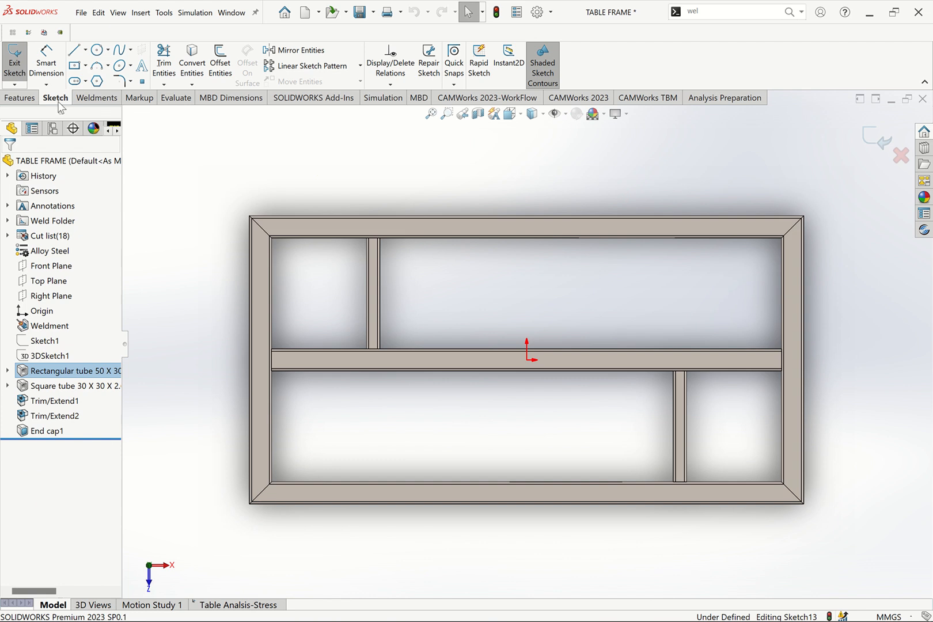
{"action": "left_click", "coordinate": [85, 50]}
{"action": "left_click", "coordinate": [88, 81]}
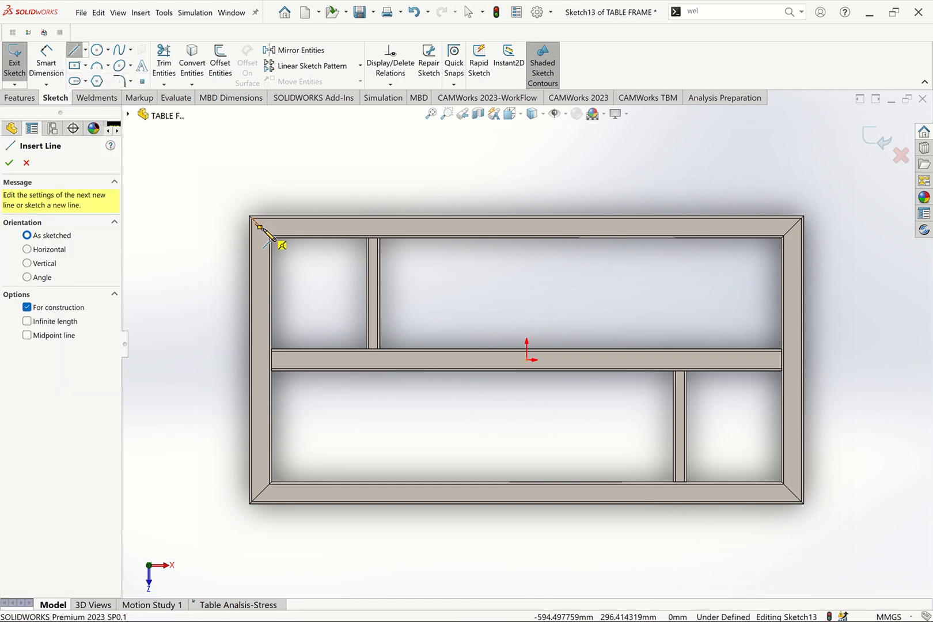
{"action": "left_click", "coordinate": [260, 227]}
{"action": "left_click", "coordinate": [794, 228]}
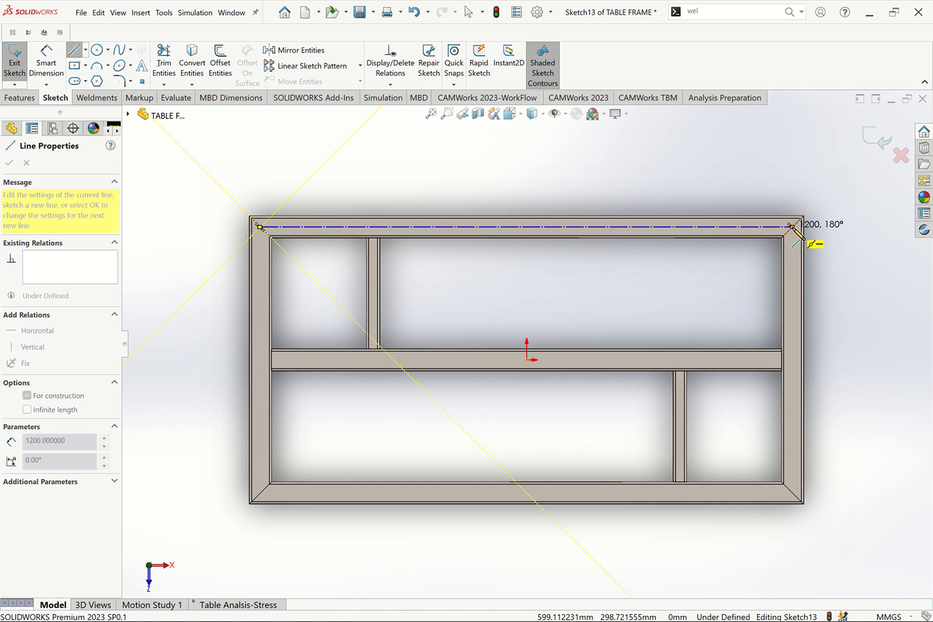
{"action": "right_click", "coordinate": [794, 228]}
{"action": "left_click", "coordinate": [818, 235]}
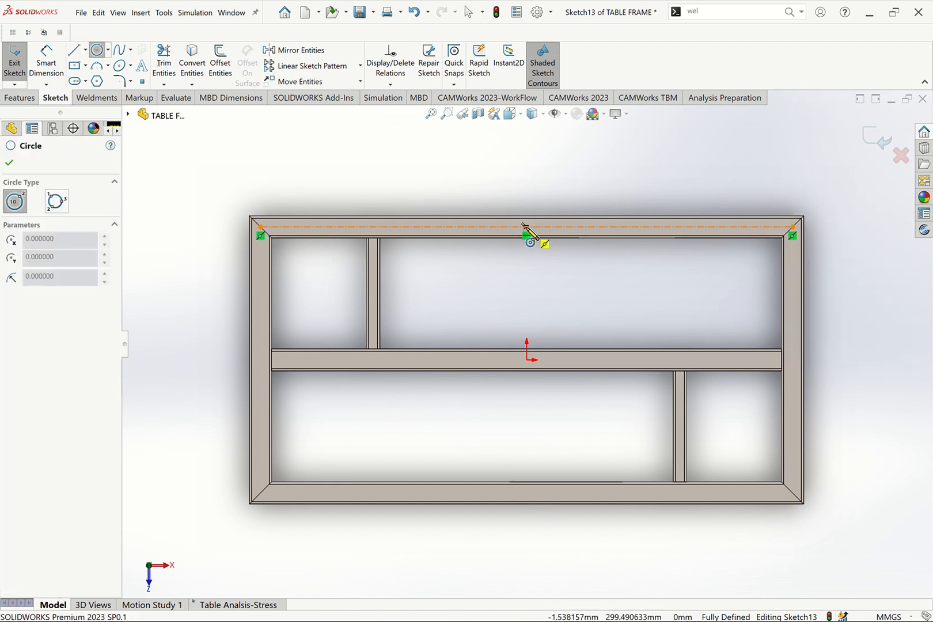
Step: Sketch three circles on the centerline: one at its midpoint with about 11 mm radius, one left of it with about 13 mm radius, and a larger one right
{"action": "left_click", "coordinate": [526, 227]}
{"action": "left_click", "coordinate": [535, 231]}
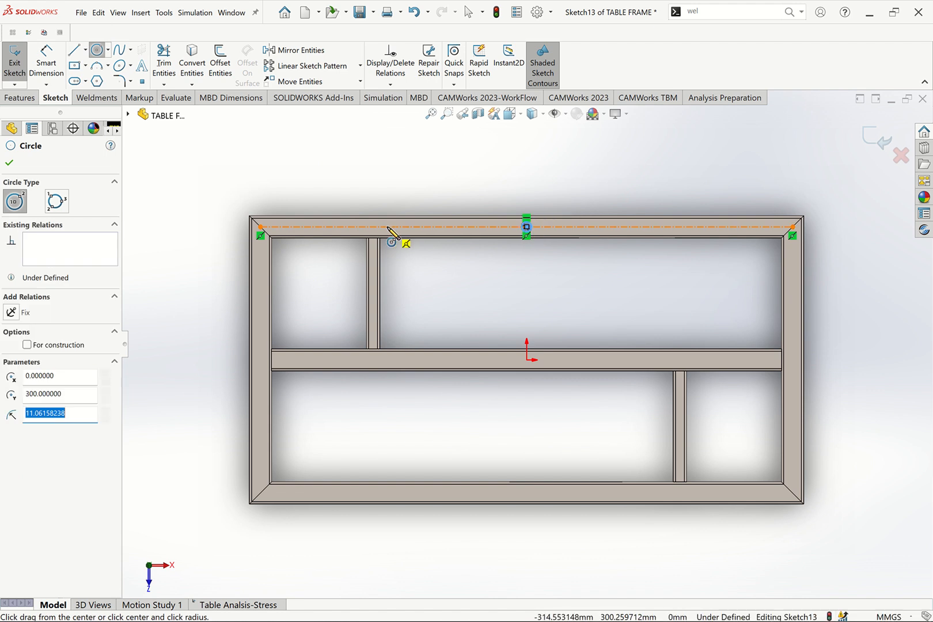
{"action": "left_click", "coordinate": [387, 227]}
{"action": "left_click", "coordinate": [398, 231]}
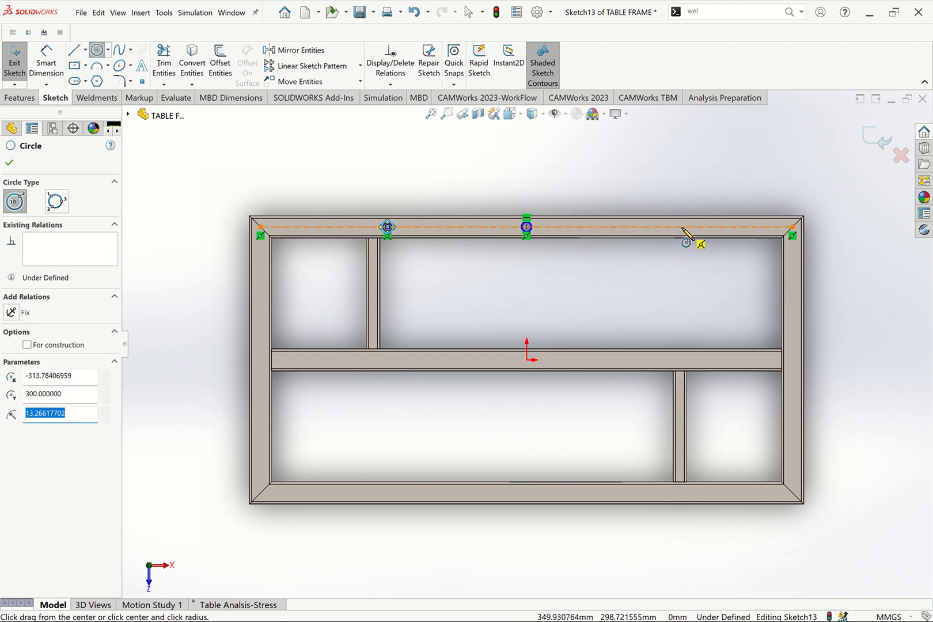
{"action": "left_click", "coordinate": [682, 227]}
{"action": "left_click", "coordinate": [701, 208]}
{"action": "key", "text": "Escape"}
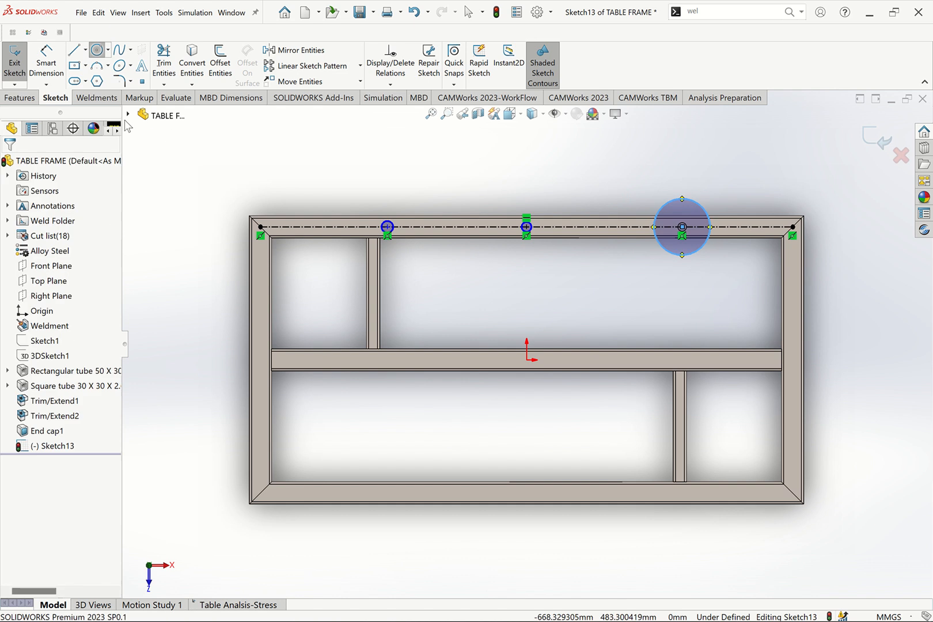
Step: Try to dimension the length of the centerline along the rear rail
{"action": "left_click", "coordinate": [44, 65]}
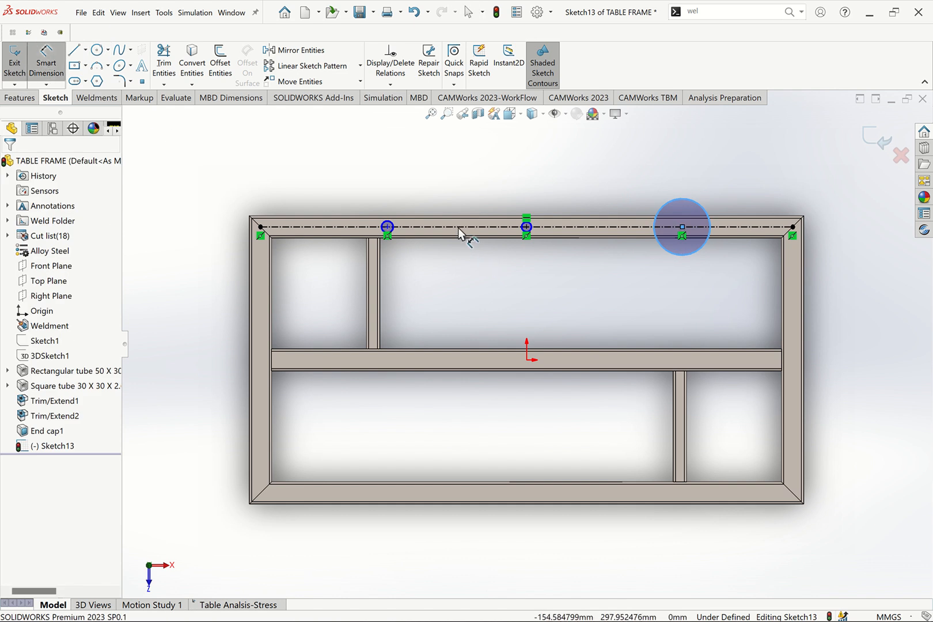
{"action": "double_click", "coordinate": [459, 227]}
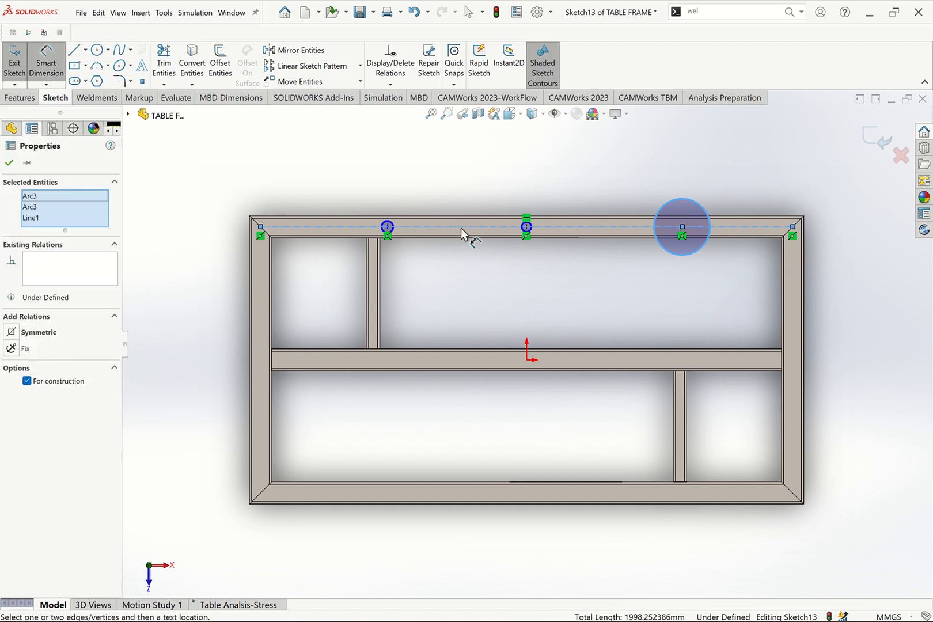
{"action": "left_click", "coordinate": [483, 195]}
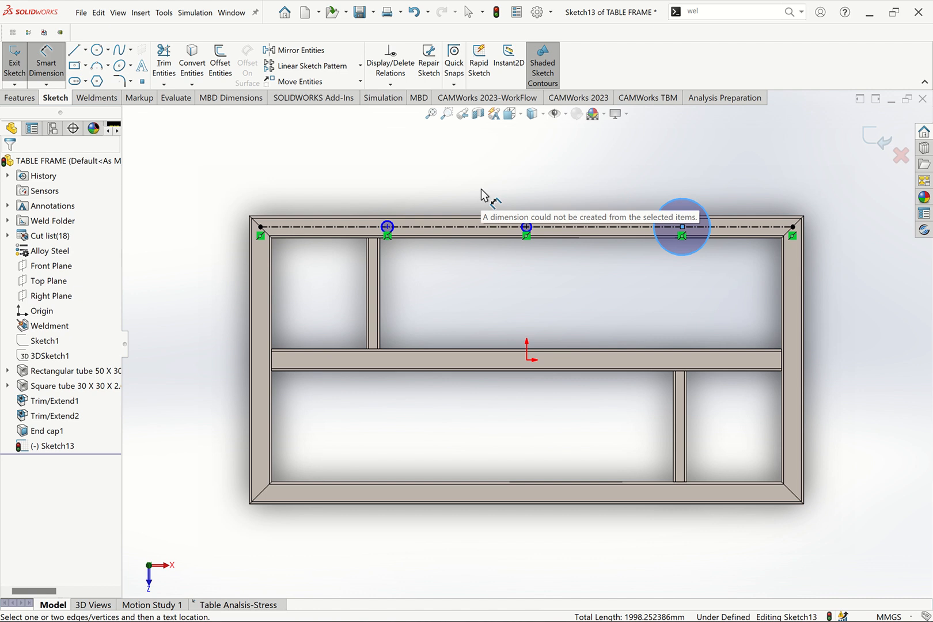
{"action": "double_click", "coordinate": [479, 229]}
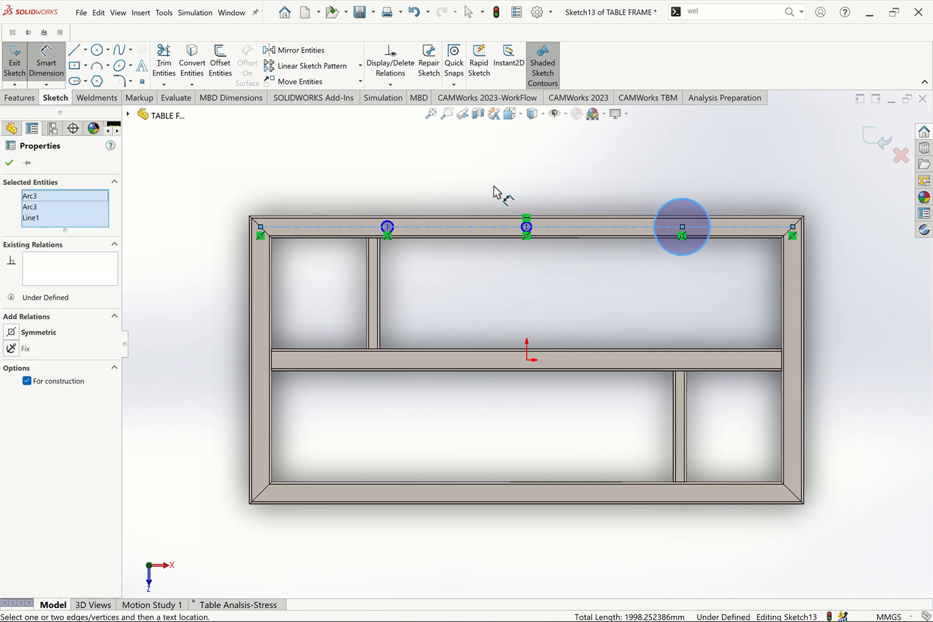
{"action": "left_click", "coordinate": [499, 183]}
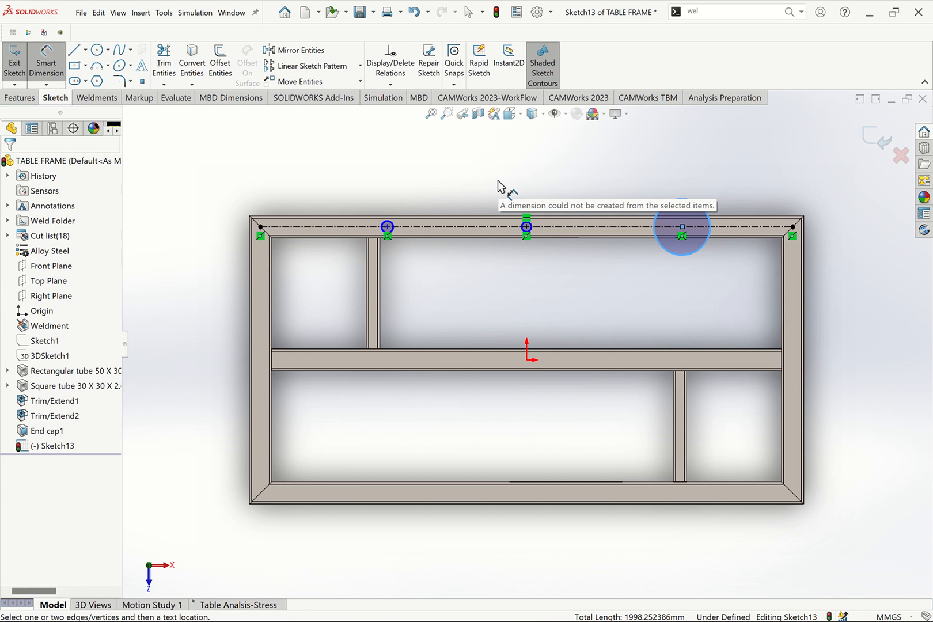
{"action": "double_click", "coordinate": [493, 229]}
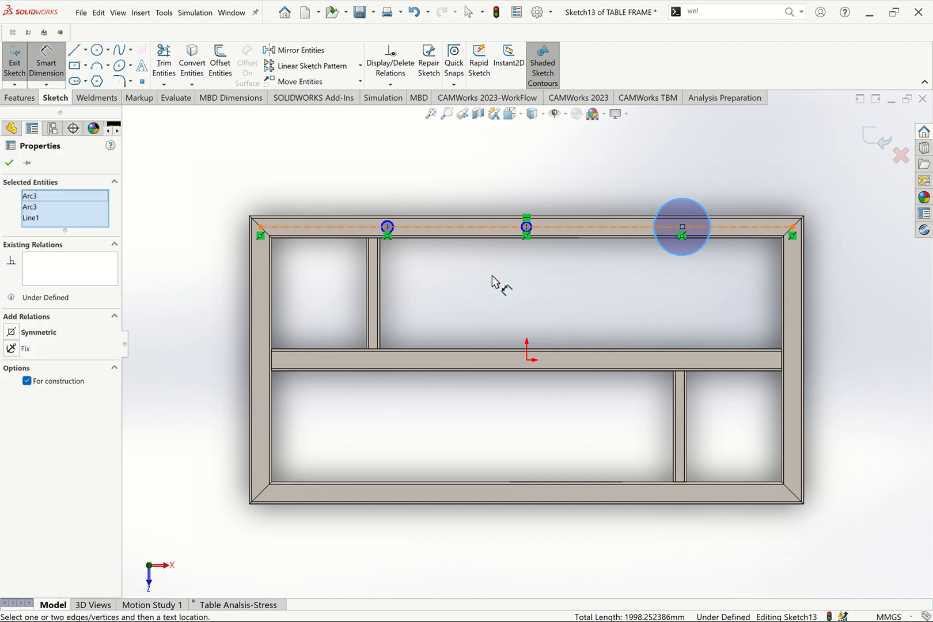
{"action": "key", "text": "Escape"}
Step: Measure the length of the rear rail's centerline
{"action": "left_click", "coordinate": [175, 97]}
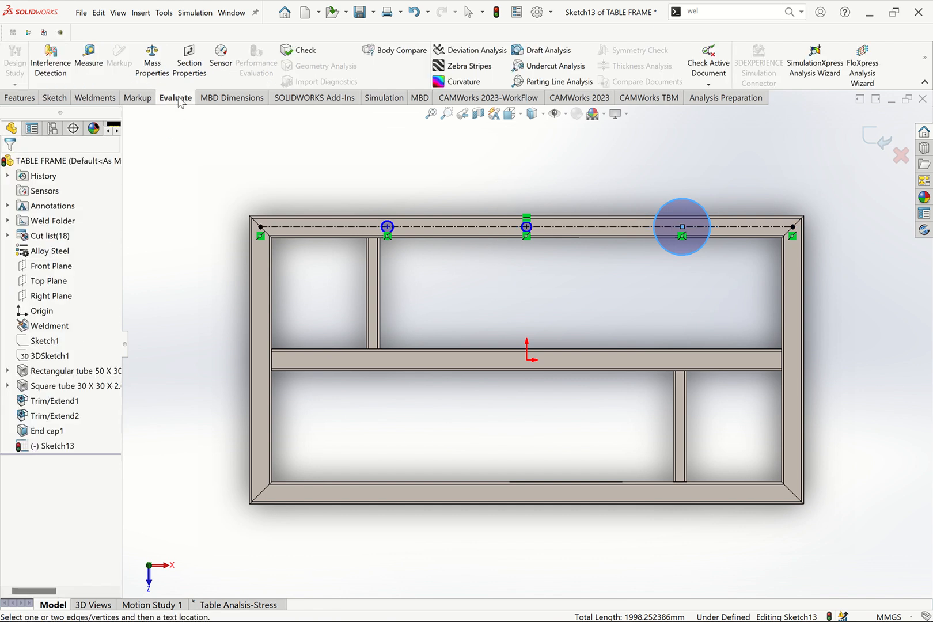
{"action": "left_click", "coordinate": [89, 63]}
{"action": "left_click", "coordinate": [455, 227]}
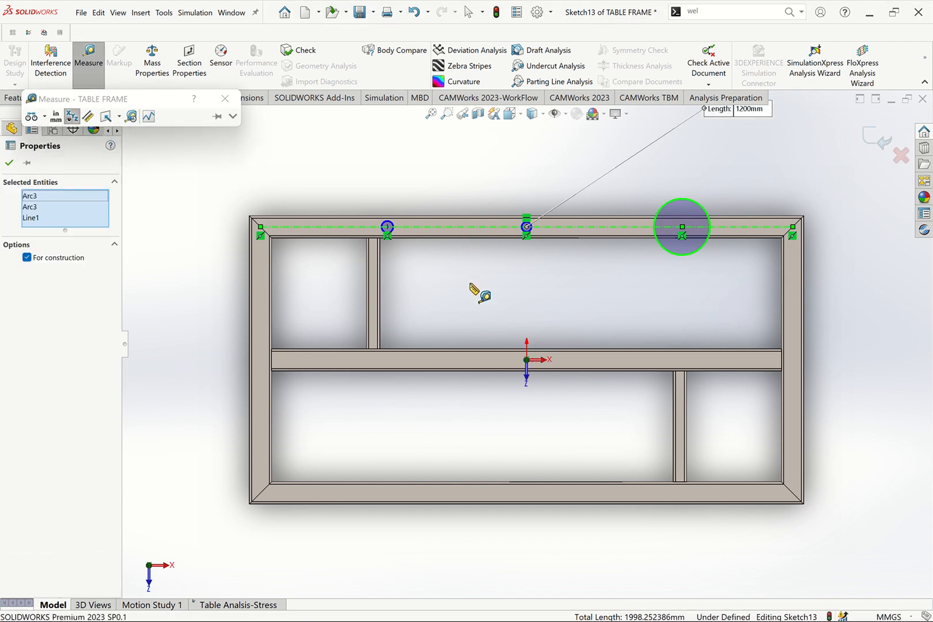
{"action": "key", "text": "Escape"}
{"action": "key", "text": "Escape"}
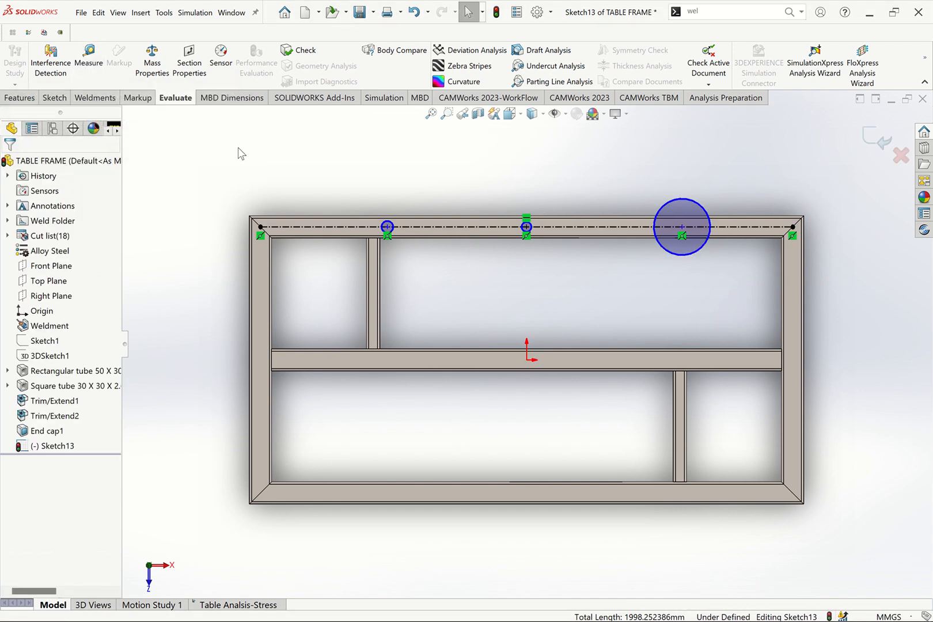
Step: Dimension the left circle's centre from the centerline's left endpoint and set the distance to 1200/4 mm
{"action": "left_click", "coordinate": [52, 98]}
{"action": "left_click", "coordinate": [47, 62]}
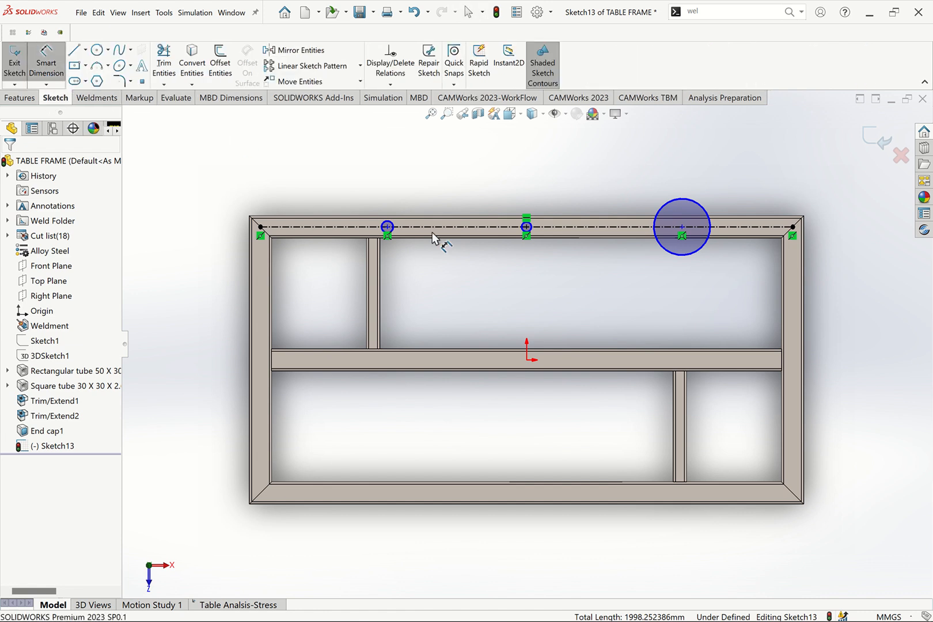
{"action": "left_click", "coordinate": [261, 228]}
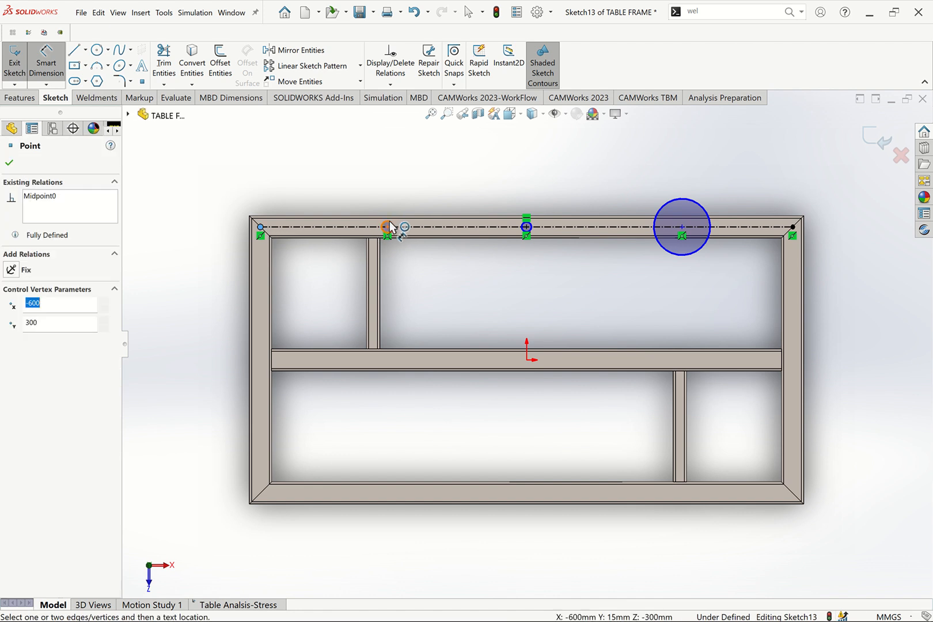
{"action": "left_click", "coordinate": [387, 226]}
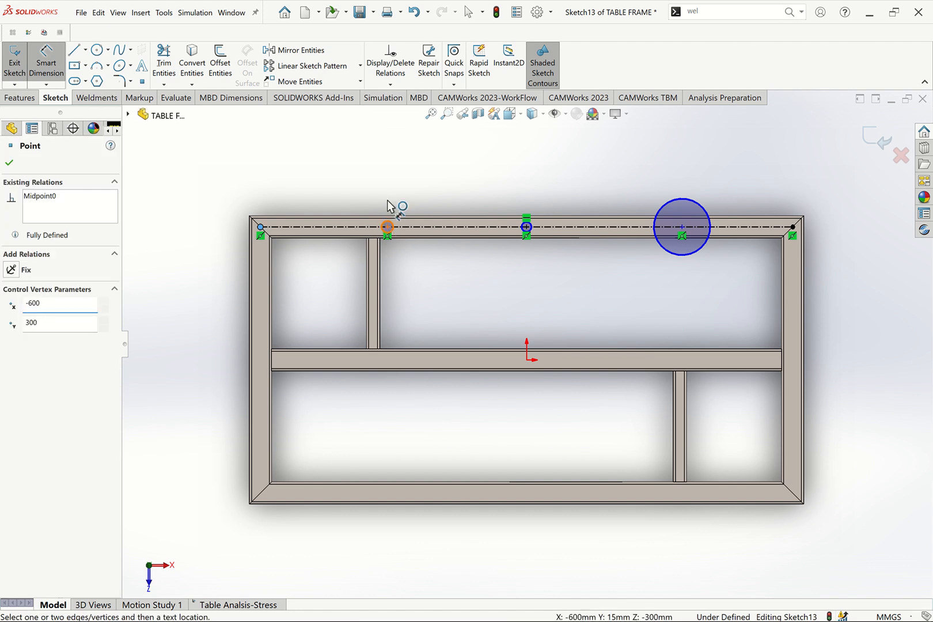
{"action": "left_click", "coordinate": [363, 181]}
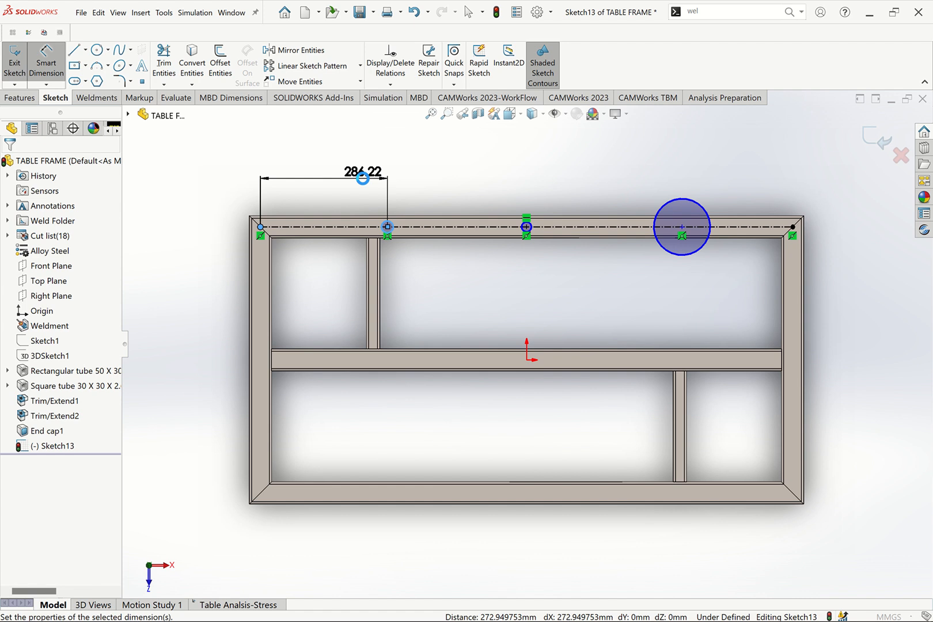
{"action": "type", "text": "1200/4"}
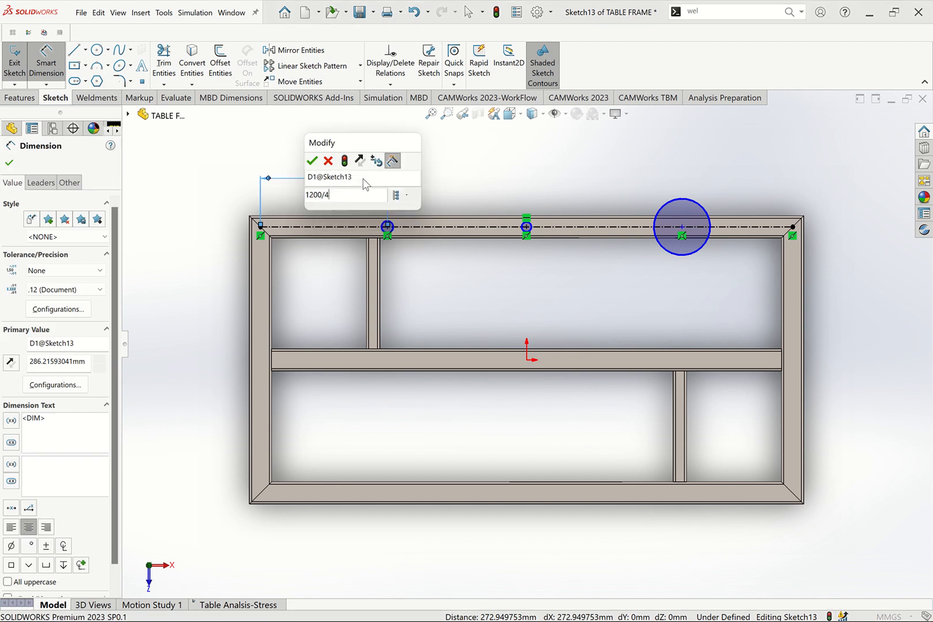
{"action": "key", "text": "Escape"}
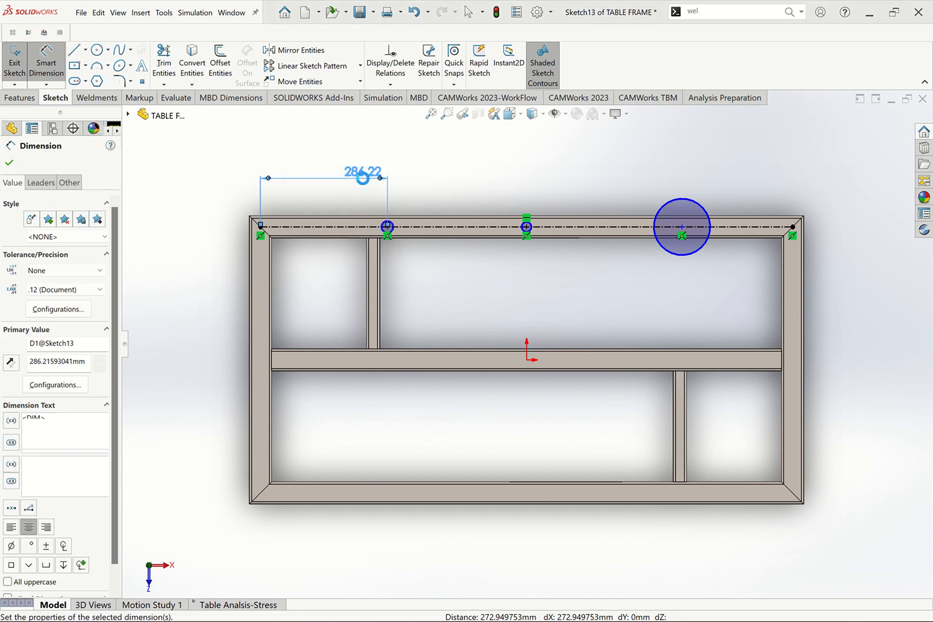
{"action": "key", "text": "Escape"}
Step: Dimension the distance between the large right circle's centre and the centerline's right endpoint
{"action": "left_click", "coordinate": [532, 226]}
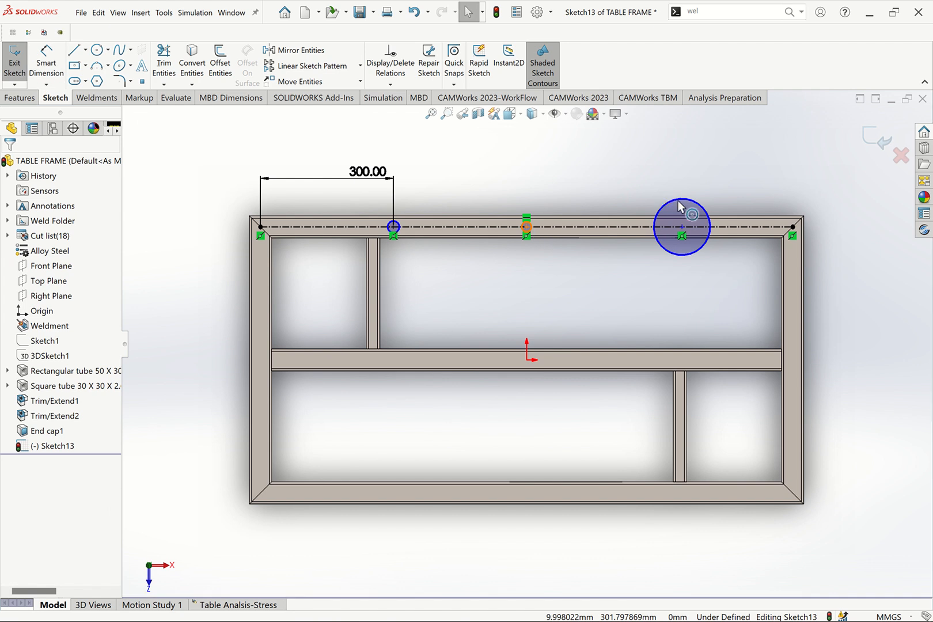
{"action": "left_click", "coordinate": [697, 208]}
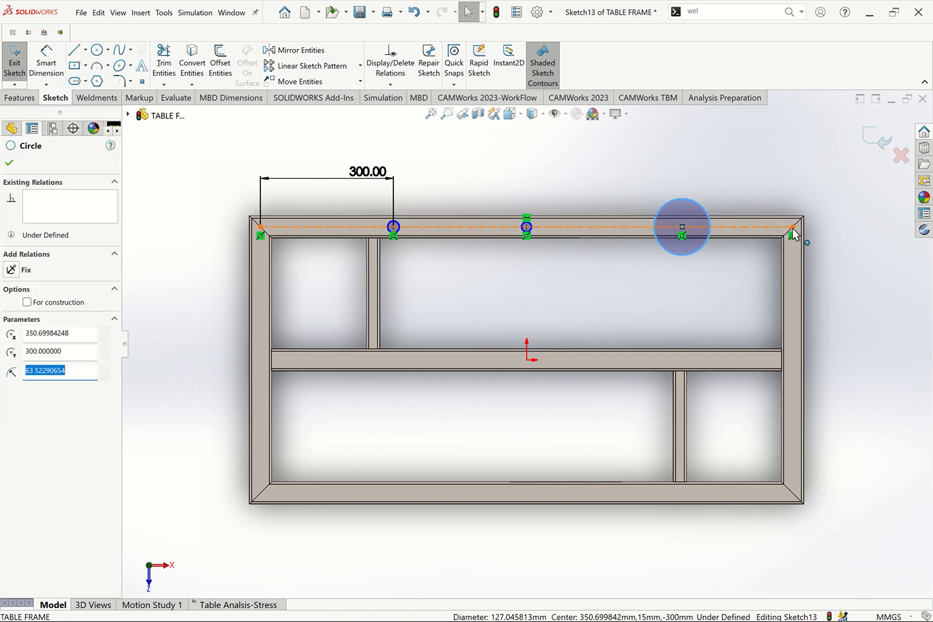
{"action": "left_click", "coordinate": [43, 64]}
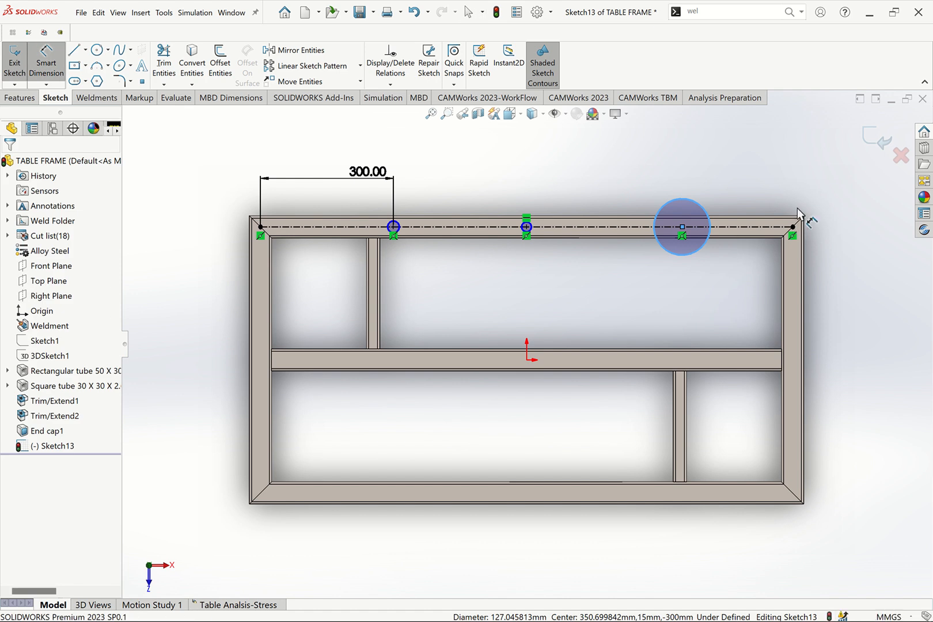
{"action": "left_click", "coordinate": [793, 226]}
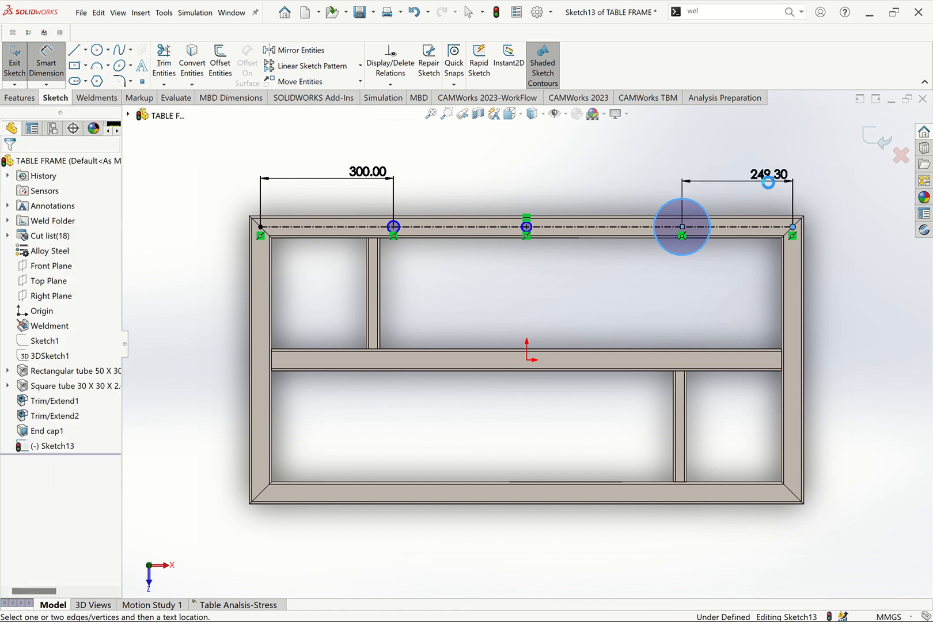
{"action": "left_click", "coordinate": [768, 183]}
Step: Try to set the right circle's distance from the centerline end with the equation =1200/4
{"action": "type", "text": "="}
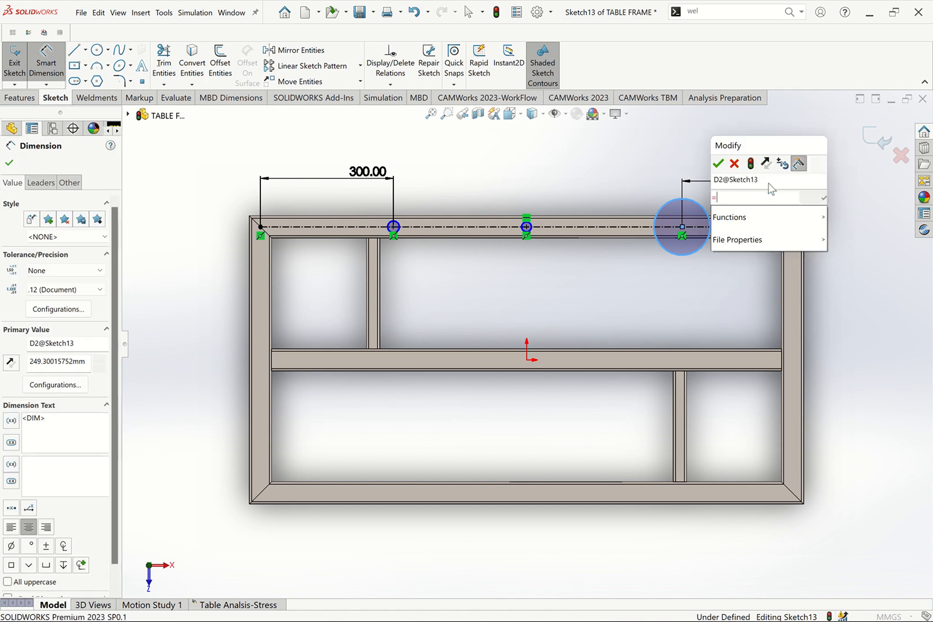
{"action": "left_click", "coordinate": [358, 167]}
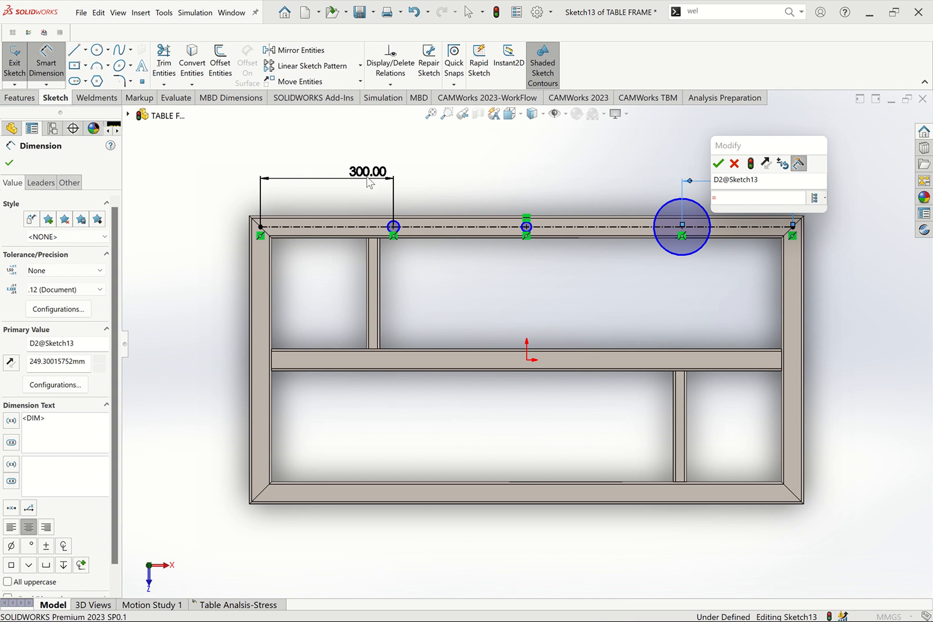
{"action": "type", "text": "12"}
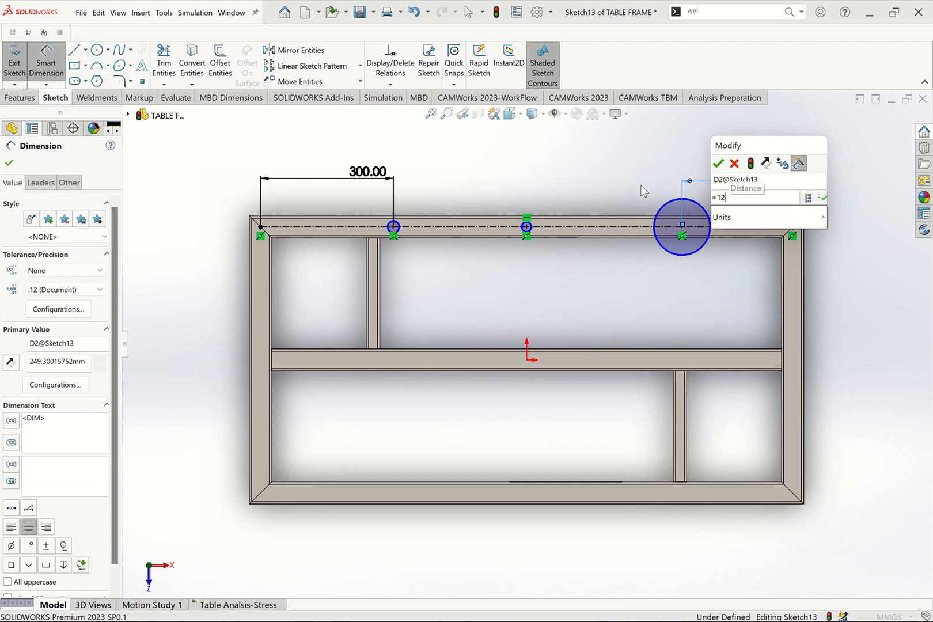
{"action": "type", "text": "00/4"}
{"action": "key", "text": "Return"}
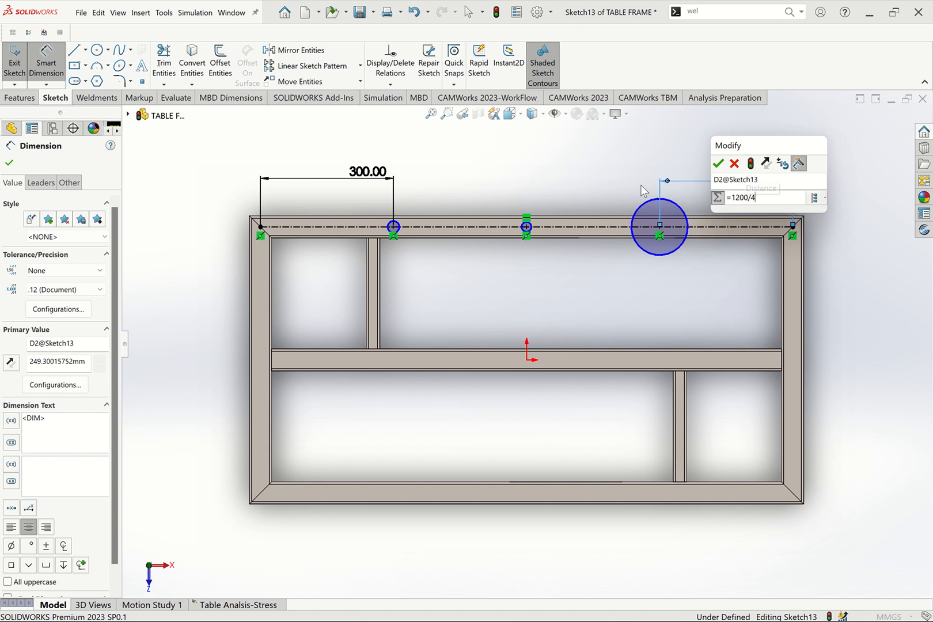
{"action": "key", "text": "Escape"}
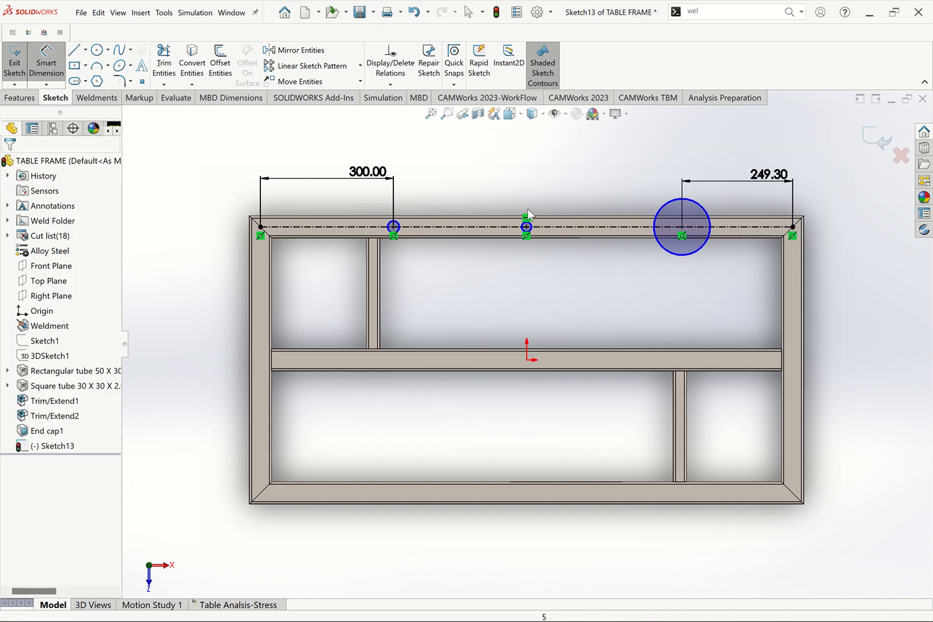
{"action": "key", "text": "Escape"}
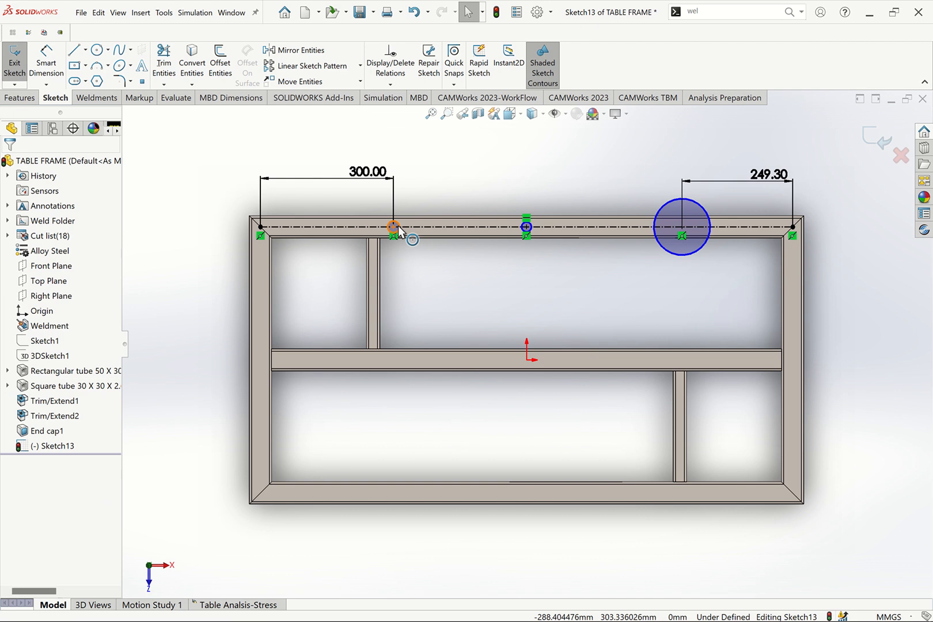
Step: Apply an Equal relation to the three circles on the rear rail's centerline
{"action": "left_click", "coordinate": [527, 228]}
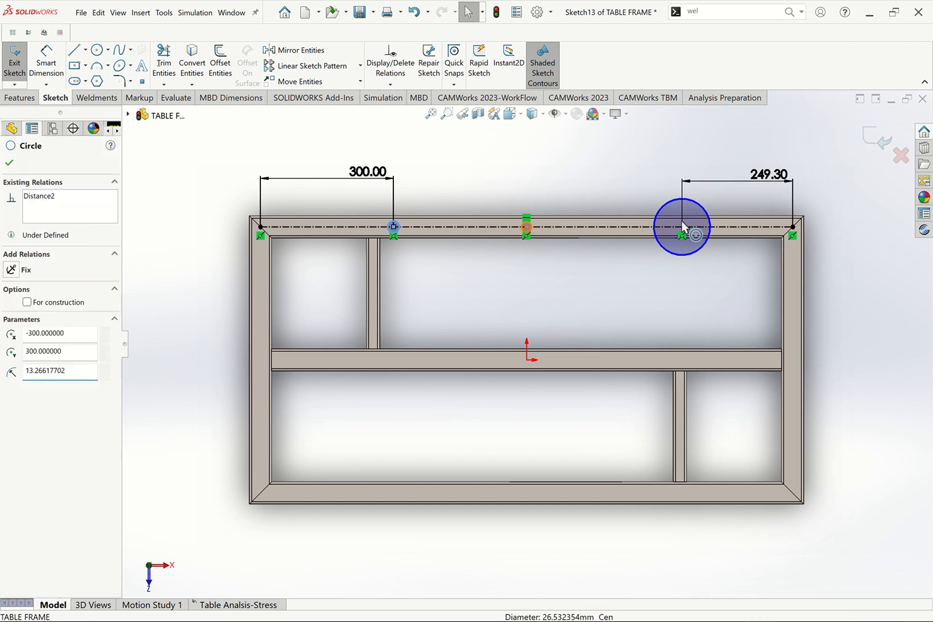
{"action": "left_click", "coordinate": [663, 210], "text": "ctrl"}
{"action": "left_click", "coordinate": [701, 208], "text": "ctrl"}
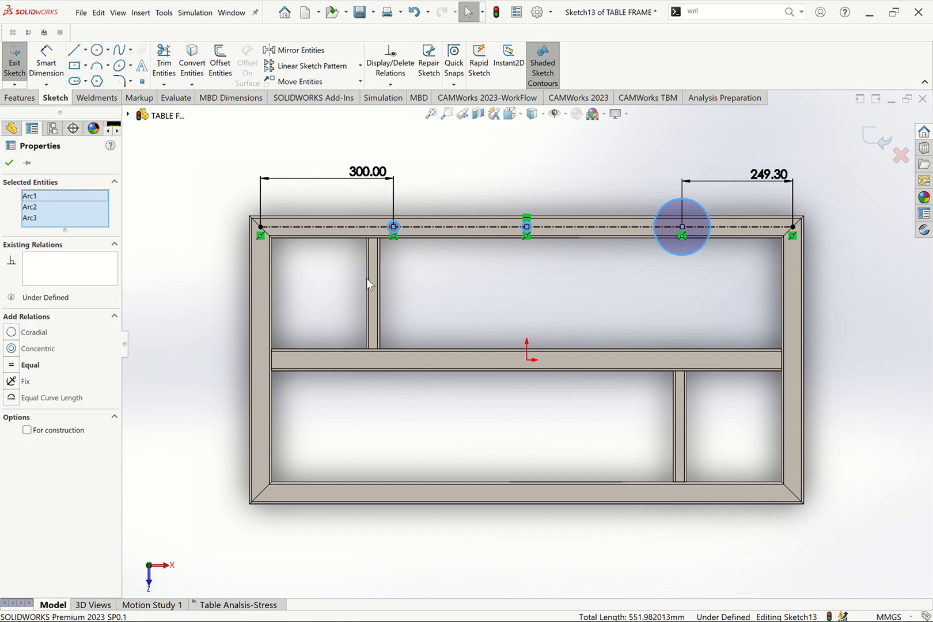
{"action": "left_click", "coordinate": [26, 364]}
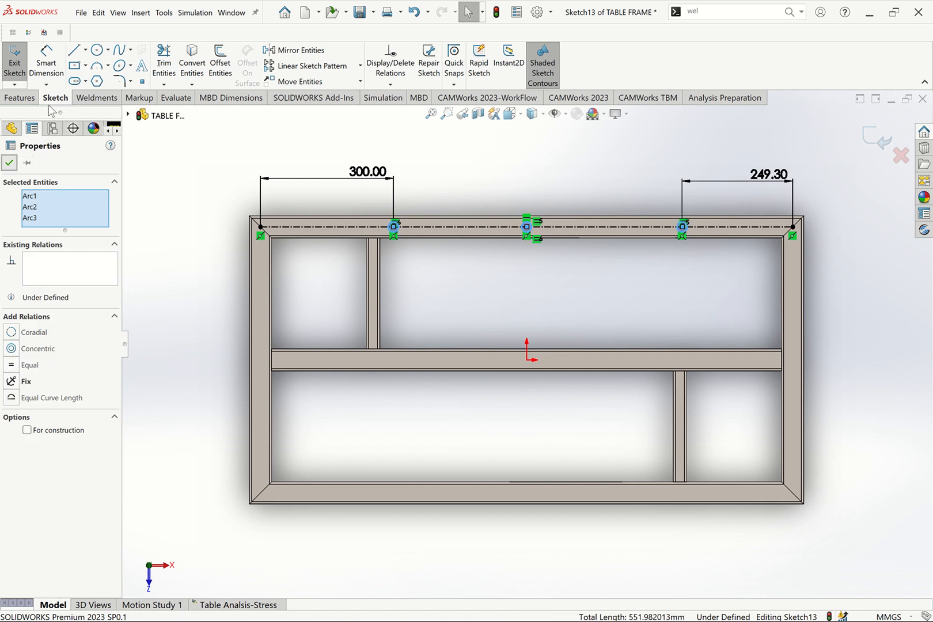
Step: Dimension the middle circle's diameter and set it to 8 mm
{"action": "left_click", "coordinate": [47, 58]}
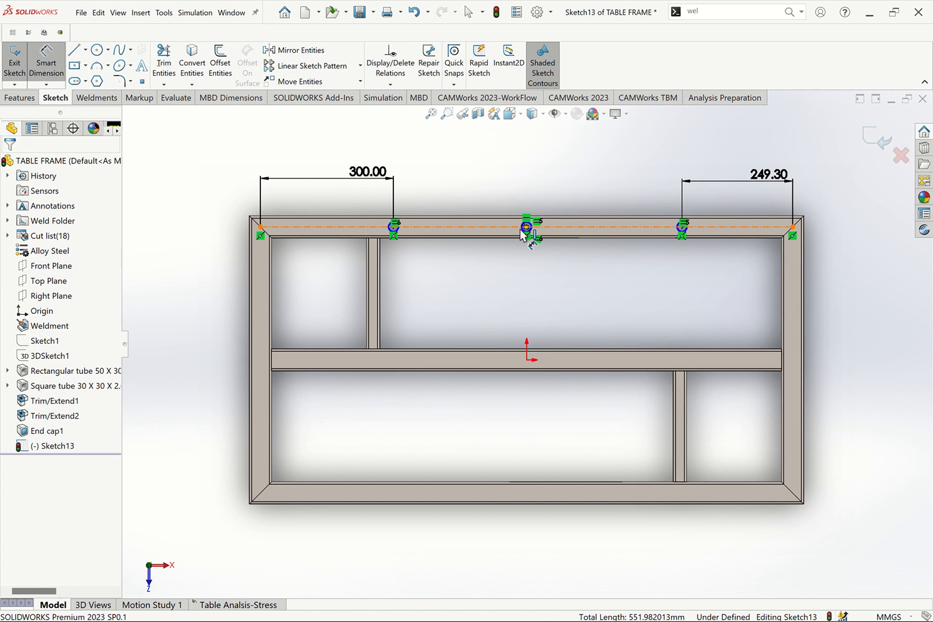
{"action": "left_click", "coordinate": [507, 190]}
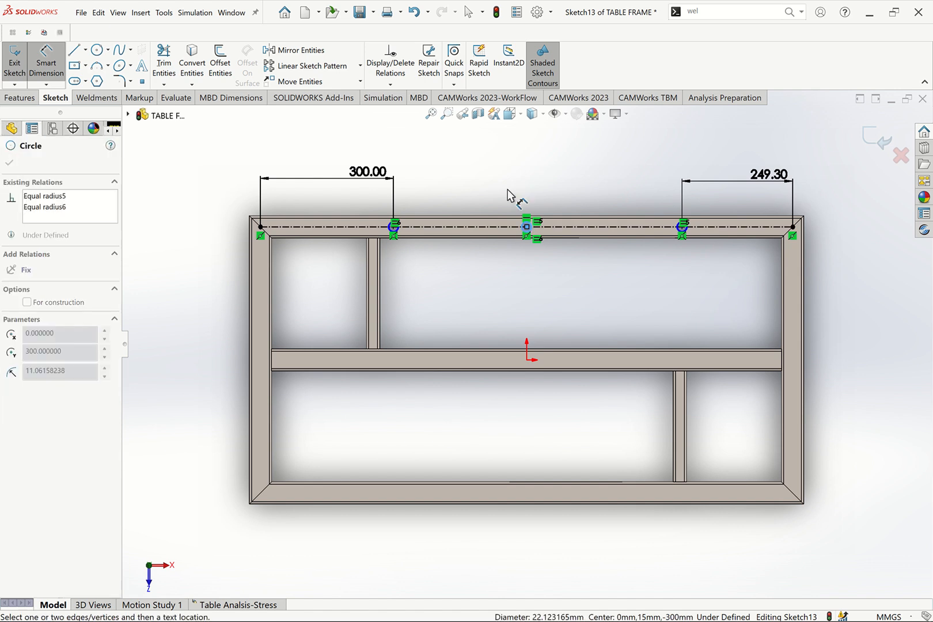
{"action": "left_click", "coordinate": [502, 198]}
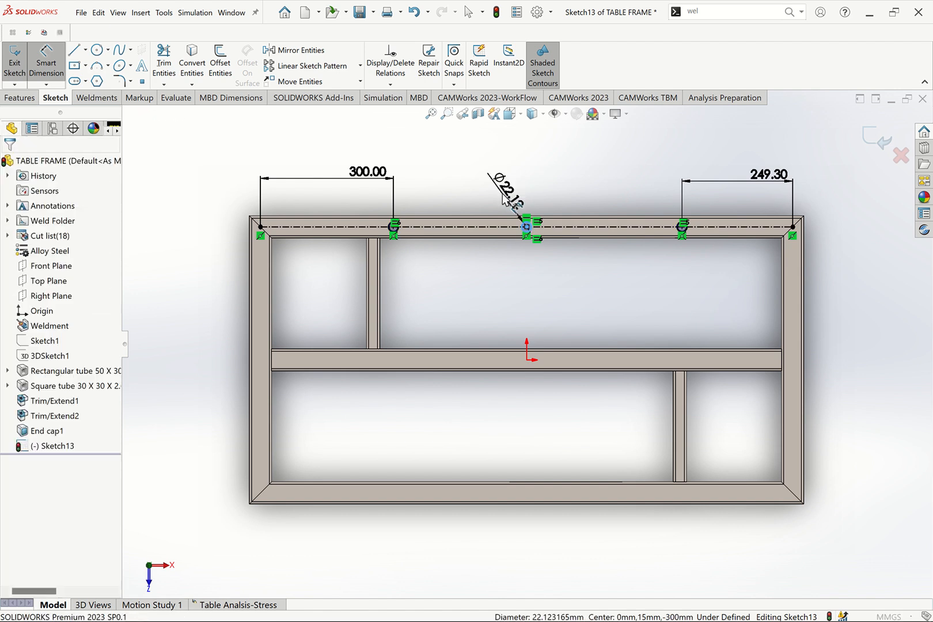
{"action": "type", "text": "8"}
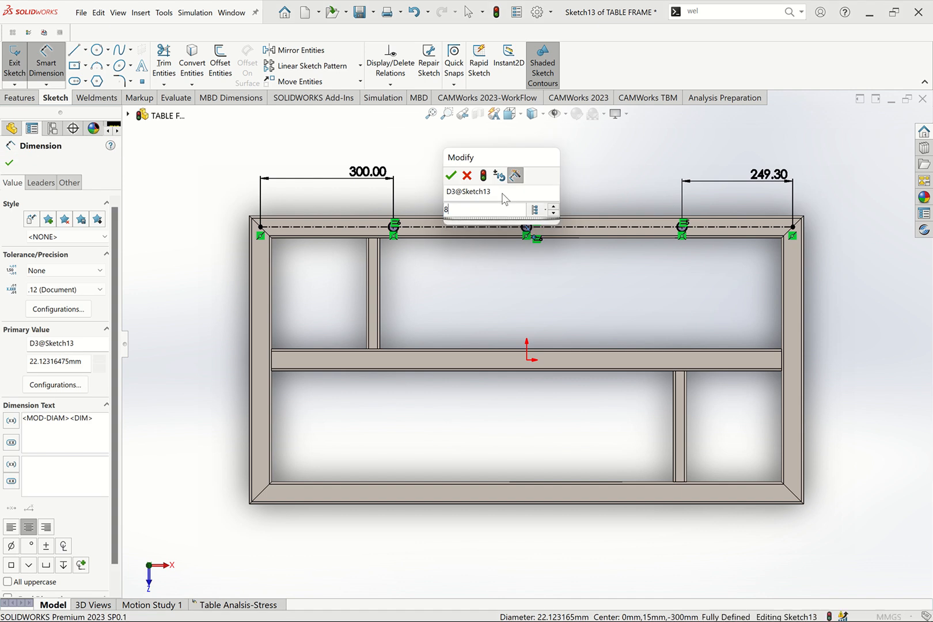
{"action": "key", "text": "Return"}
{"action": "key", "text": "Escape"}
Step: Draw a horizontal centerline about 565 mm long from the origin along the middle rail toward the right end rail
{"action": "key", "text": "ctrl+7"}
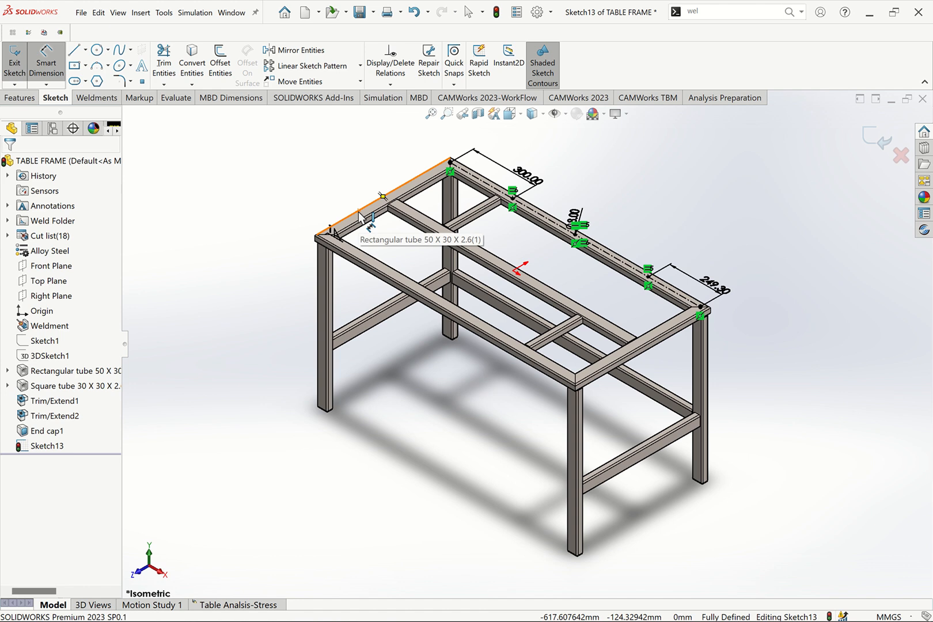
{"action": "key", "text": "ctrl+8"}
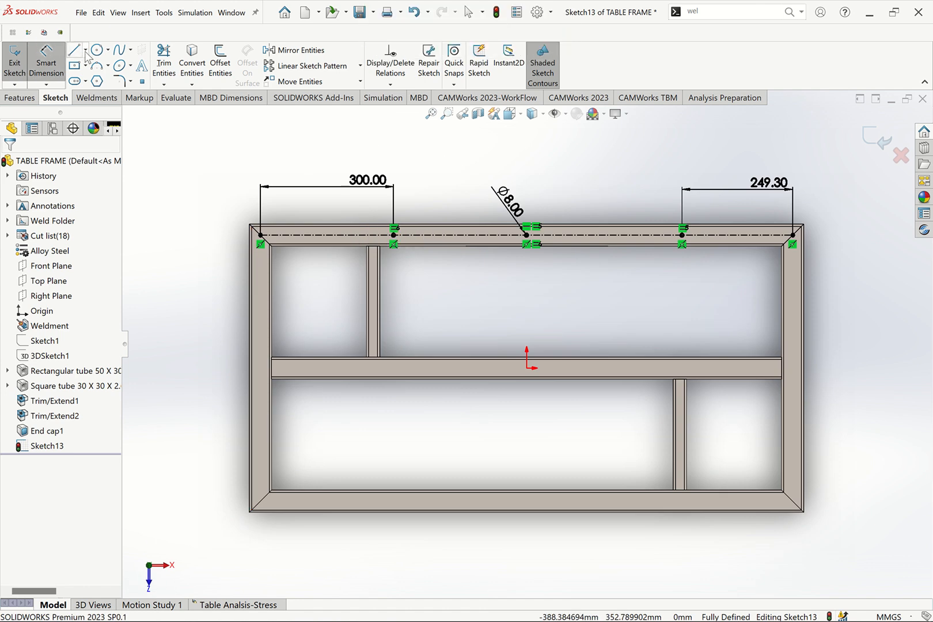
{"action": "left_click", "coordinate": [85, 50]}
{"action": "left_click", "coordinate": [109, 80]}
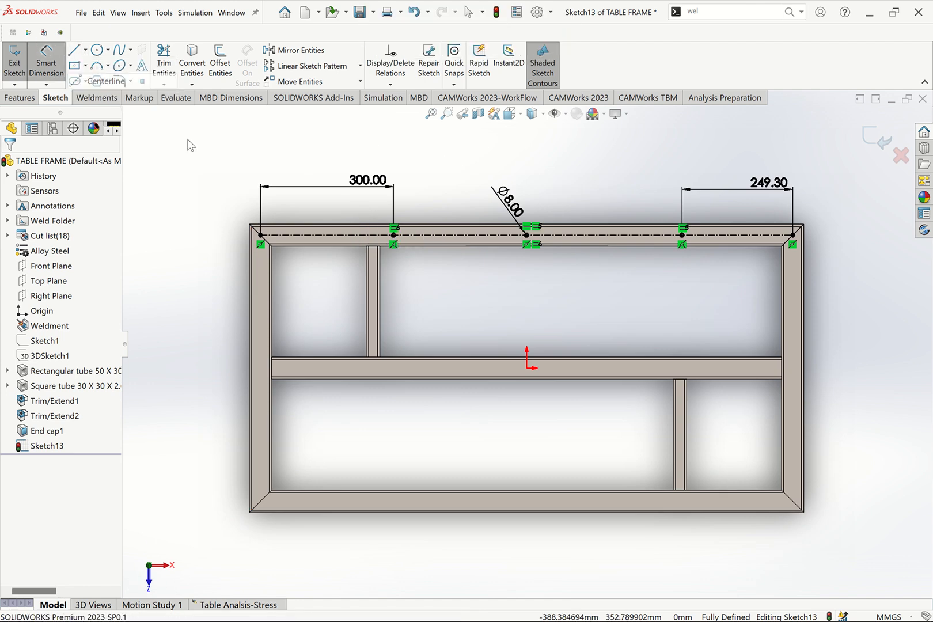
{"action": "left_click", "coordinate": [526, 368]}
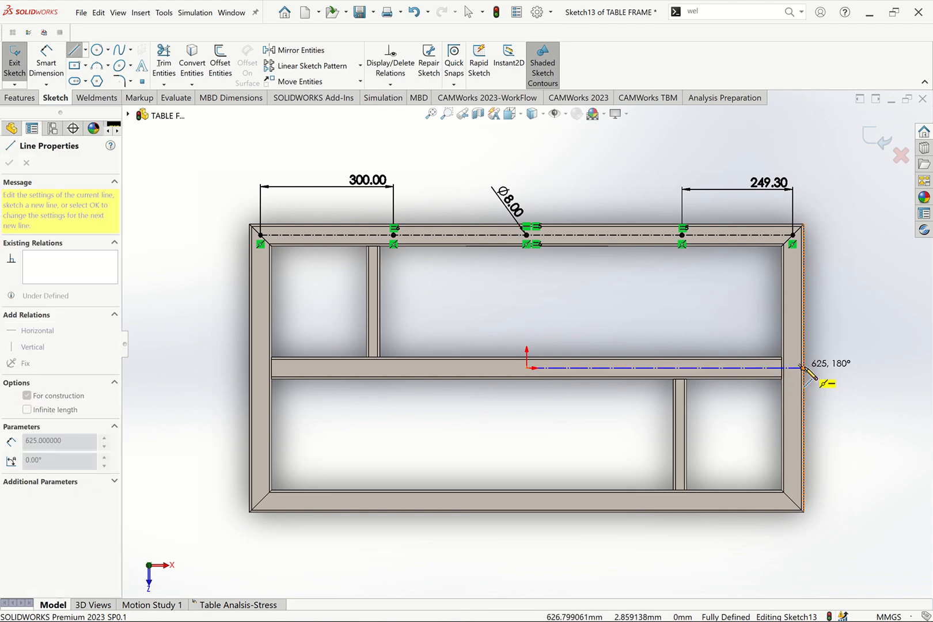
{"action": "left_click", "coordinate": [778, 369]}
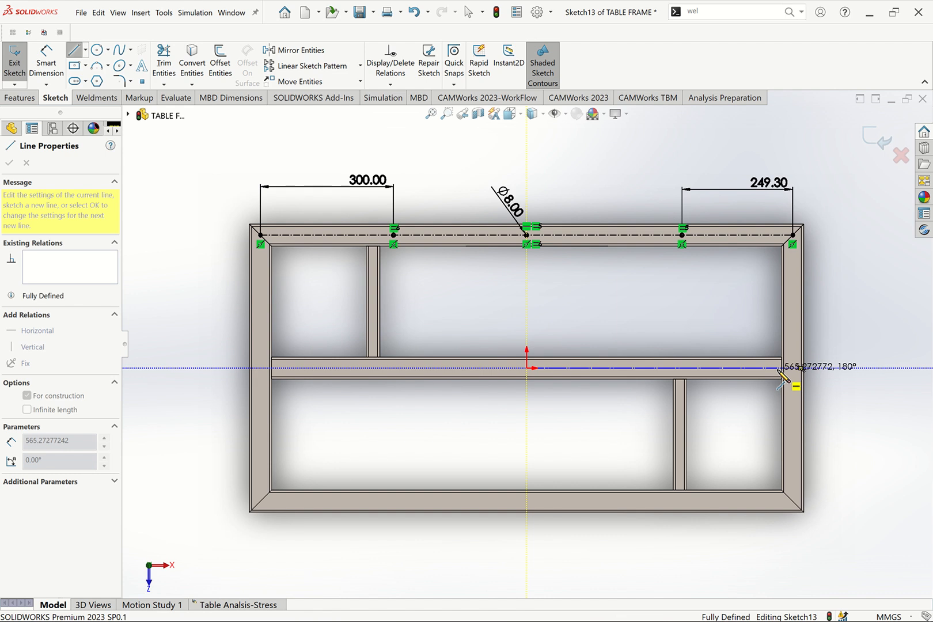
{"action": "key", "text": "Escape"}
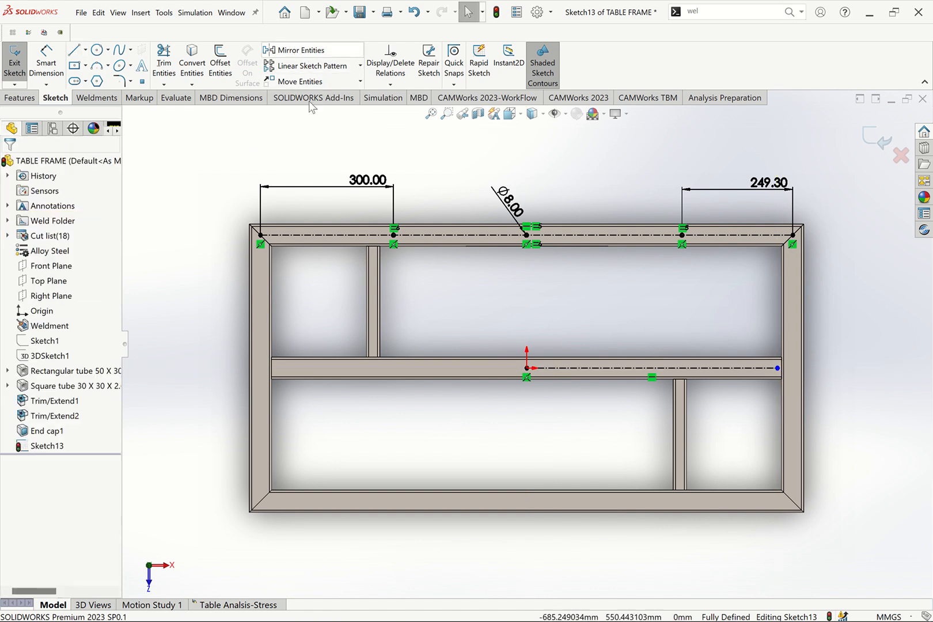
Step: Mirror the rear rail's three circles and their centerline about the middle rail's centerline onto the front rail
{"action": "left_click", "coordinate": [296, 50]}
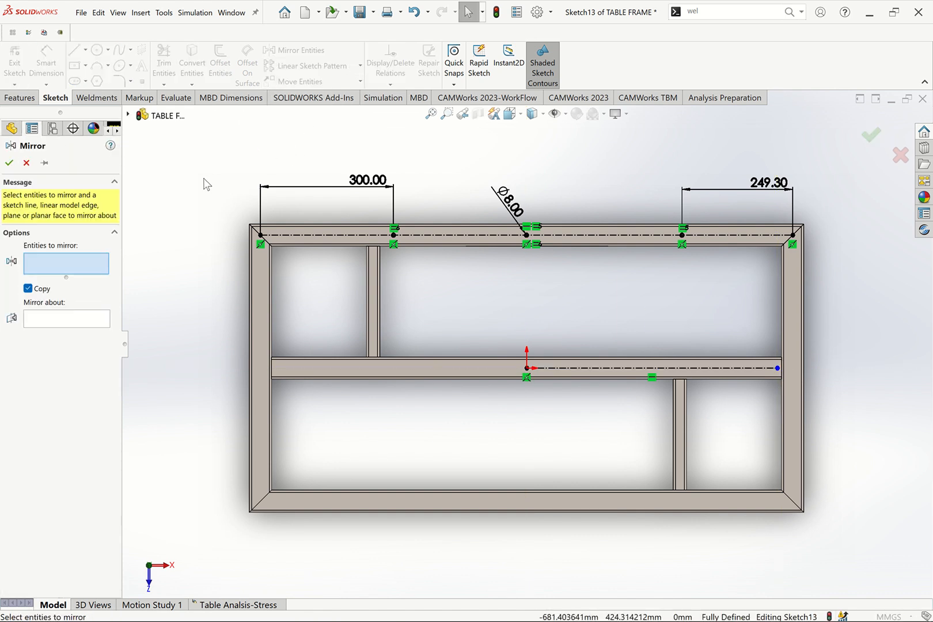
{"action": "mouse_move", "coordinate": [186, 174]}
{"action": "left_mouse_down"}
{"action": "mouse_move", "coordinate": [797, 339]}
{"action": "mouse_move", "coordinate": [856, 315]}
{"action": "mouse_move", "coordinate": [822, 312]}
{"action": "left_mouse_up"}
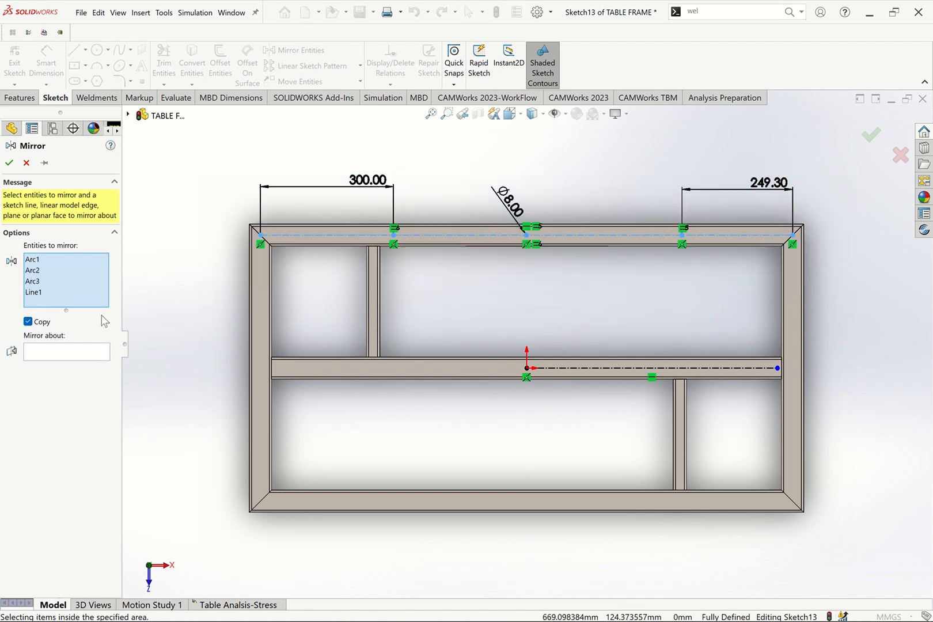
{"action": "left_click", "coordinate": [42, 353]}
{"action": "left_click", "coordinate": [550, 368]}
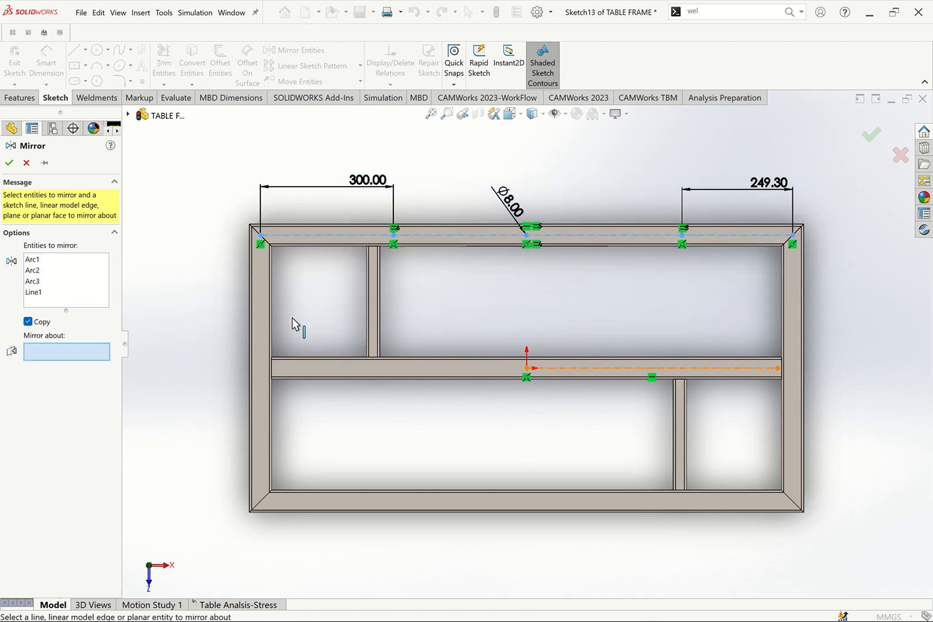
{"action": "key", "text": "Return"}
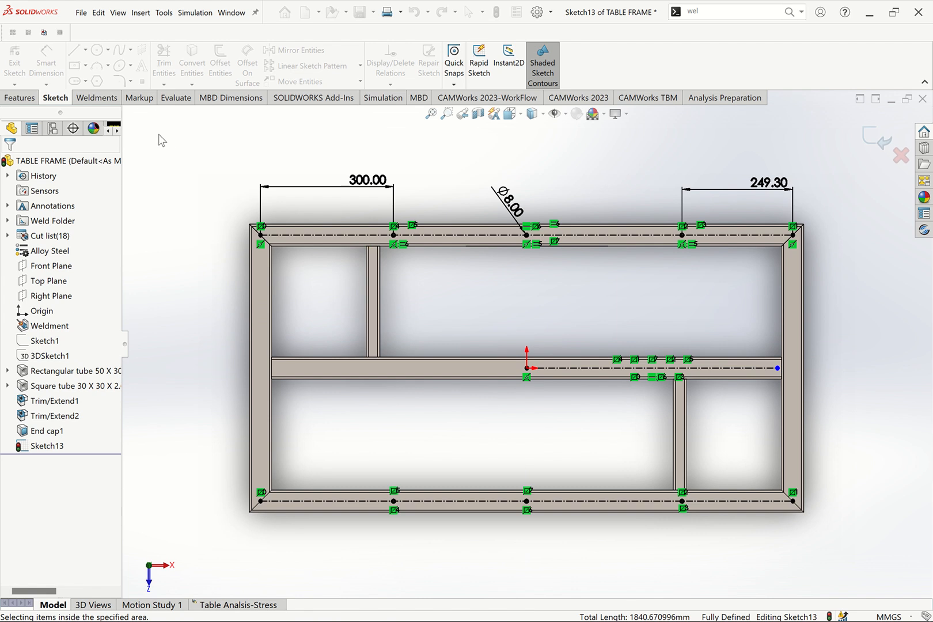
Step: Cut-extrude the hole circles through the tabletop's rails with a blind depth of 40 mm
{"action": "key", "text": "ctrl+7"}
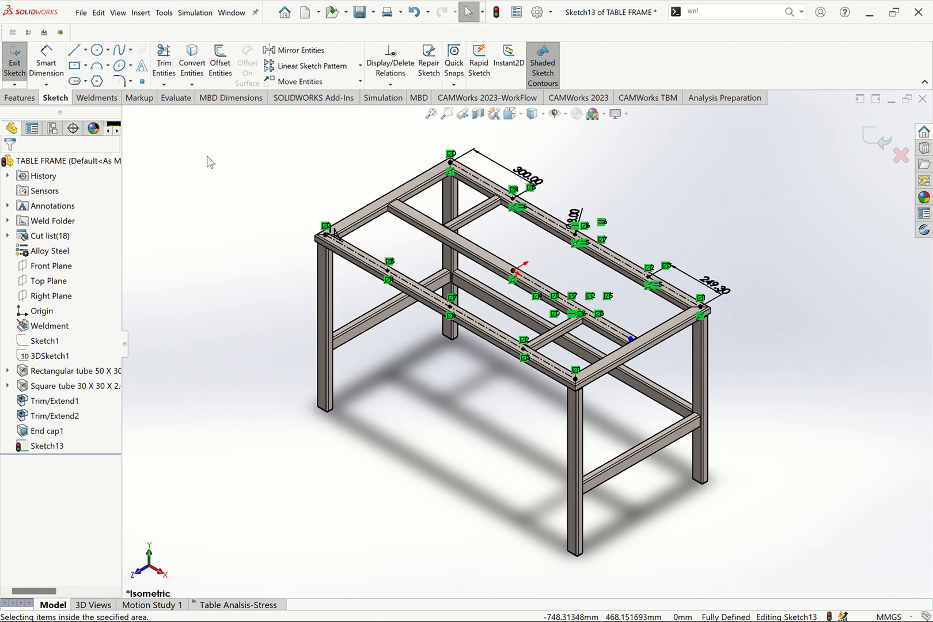
{"action": "left_click", "coordinate": [97, 98]}
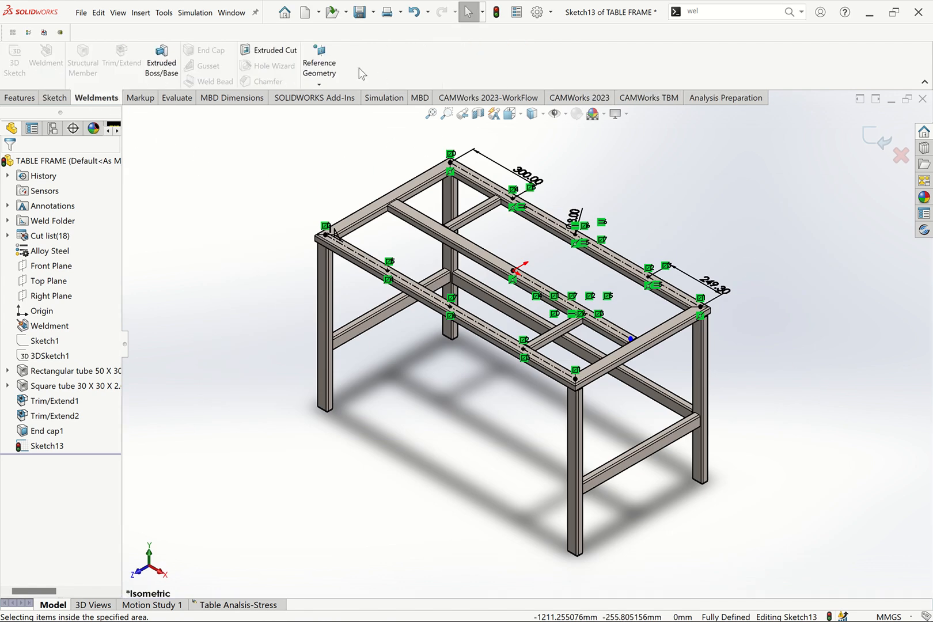
{"action": "left_click", "coordinate": [269, 50]}
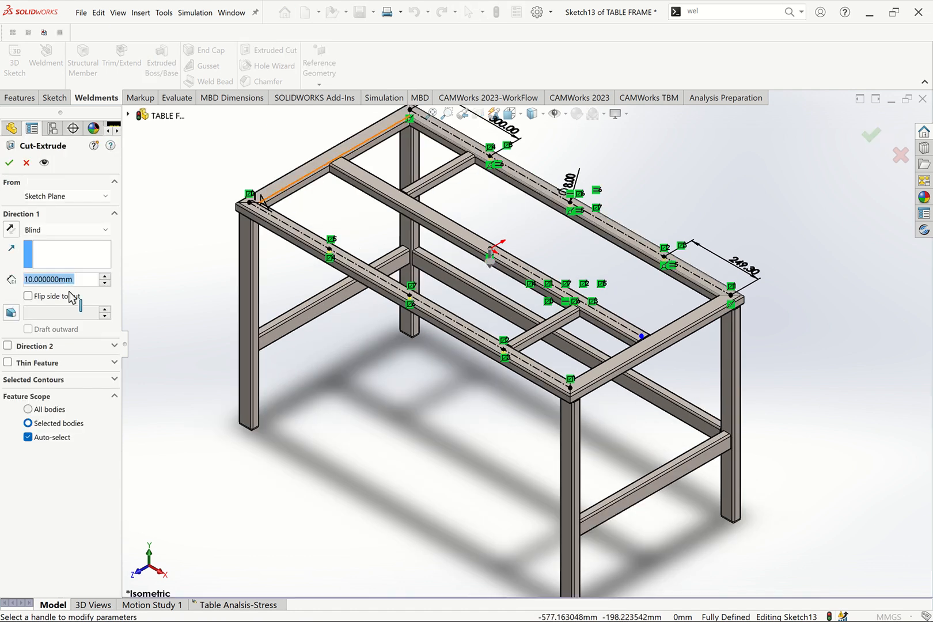
{"action": "type", "text": "40"}
{"action": "key", "text": "Return"}
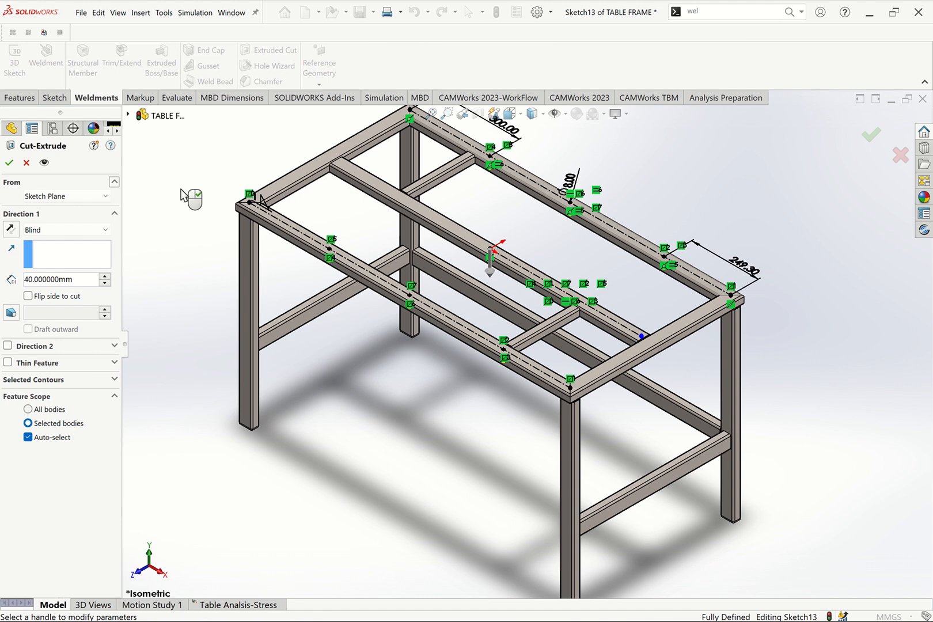
{"action": "key", "text": "ctrl+1"}
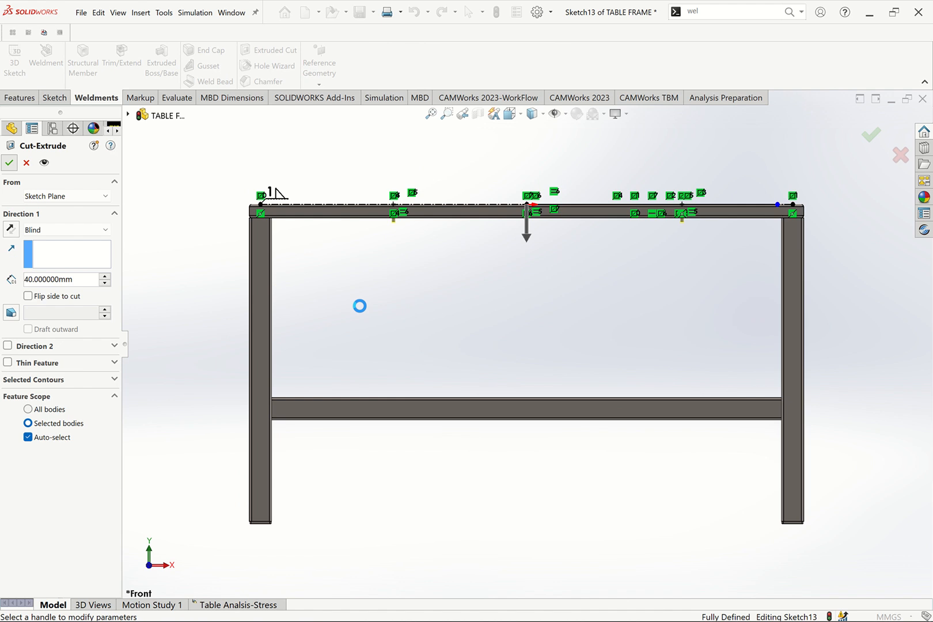
{"action": "key", "text": "ctrl+7"}
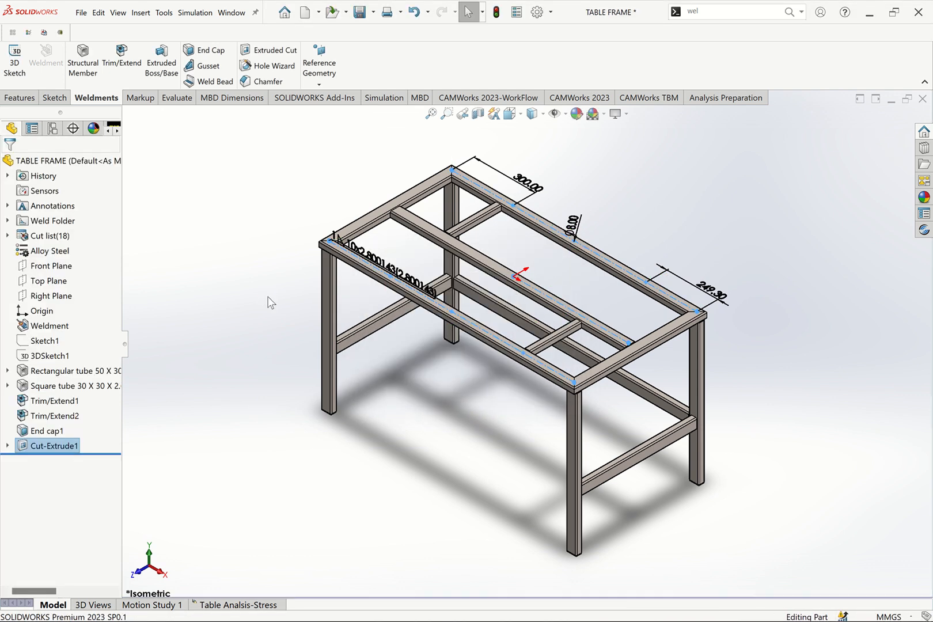
{"action": "left_click", "coordinate": [268, 297]}
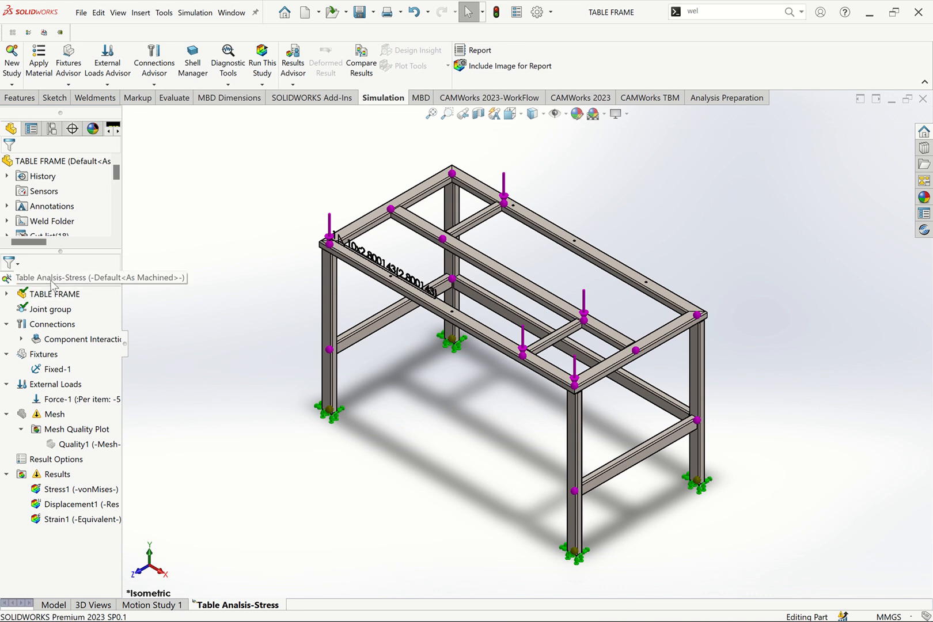
Step: Rerun the Table Analsis-Stress study and show its Displacement1 plot
{"action": "right_click", "coordinate": [75, 282]}
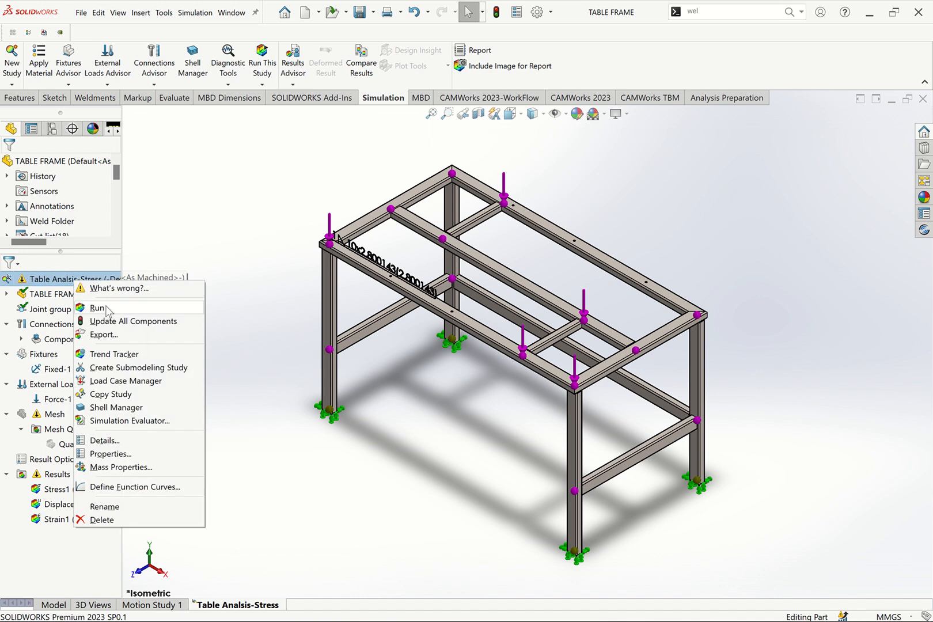
{"action": "left_click", "coordinate": [172, 307]}
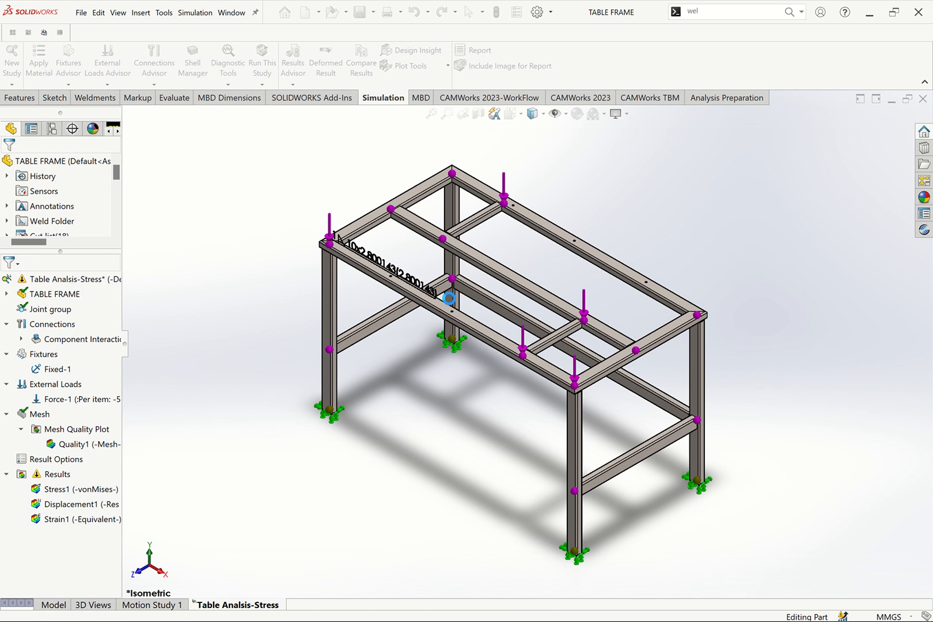
{"action": "scroll", "coordinate": [450, 304], "scroll_direction": "down", "scroll_amount": 2}
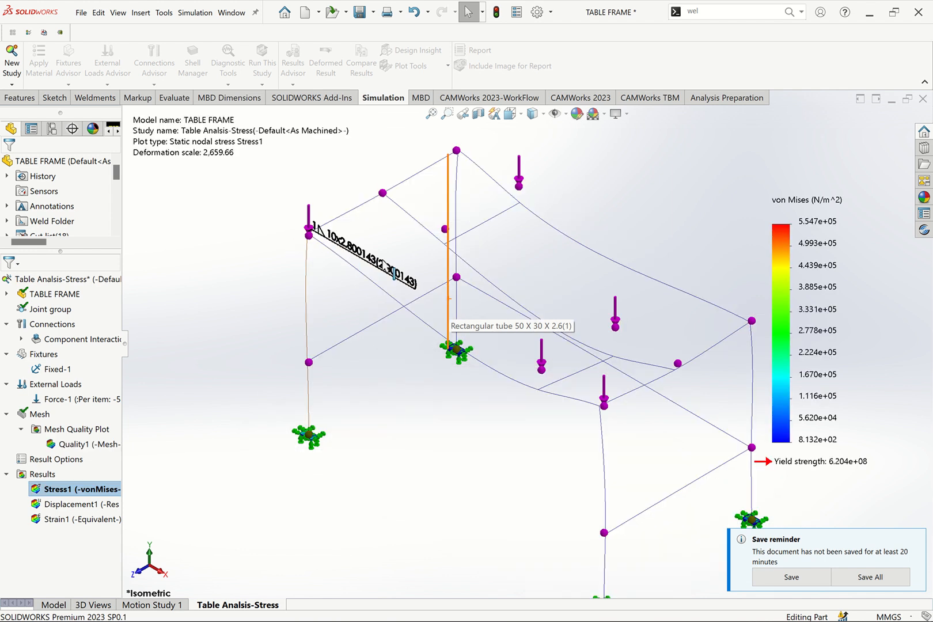
{"action": "right_click", "coordinate": [80, 505]}
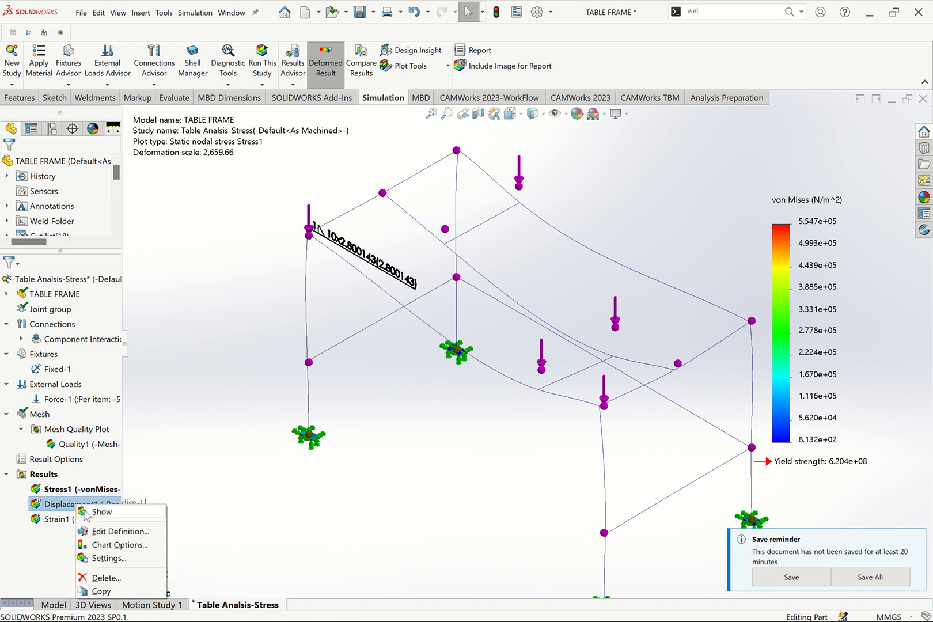
{"action": "left_click", "coordinate": [97, 512]}
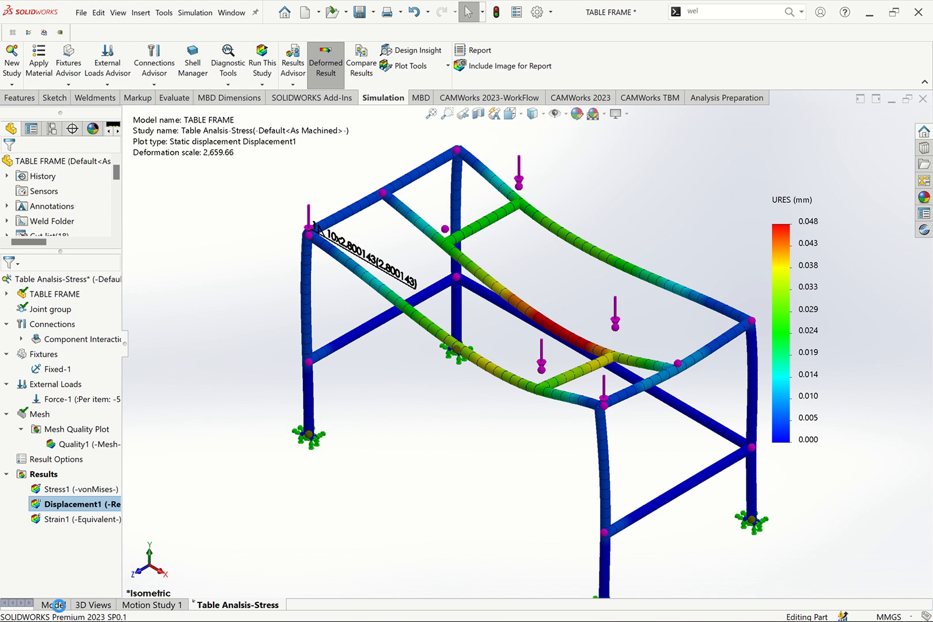
Step: Edit the model's Sketch1 and draw a 300 mm vertical line from the origin to the midpoint of the rectangle's upper edge
{"action": "left_click", "coordinate": [56, 605]}
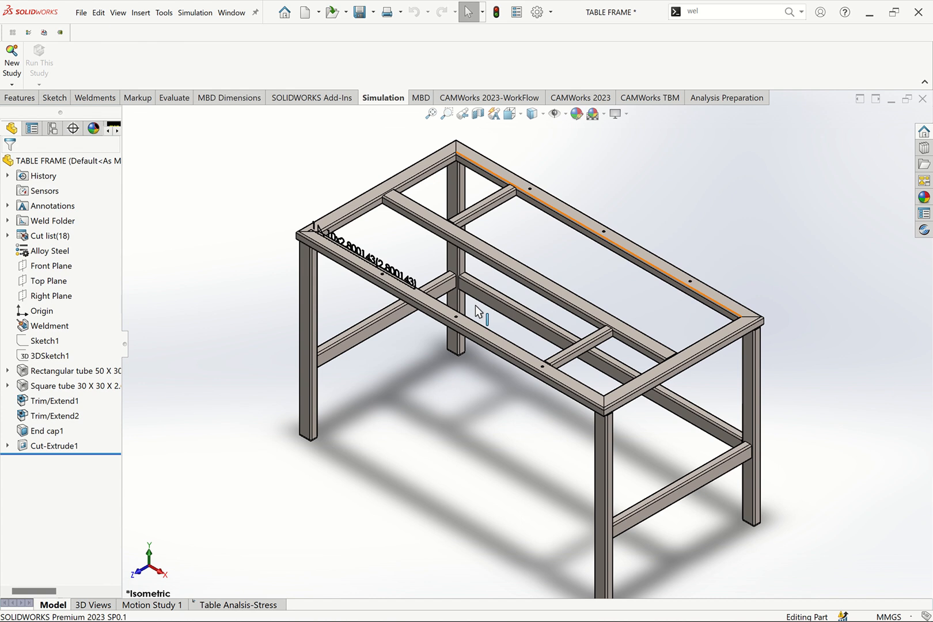
{"action": "left_click", "coordinate": [46, 341]}
{"action": "right_click", "coordinate": [49, 345]}
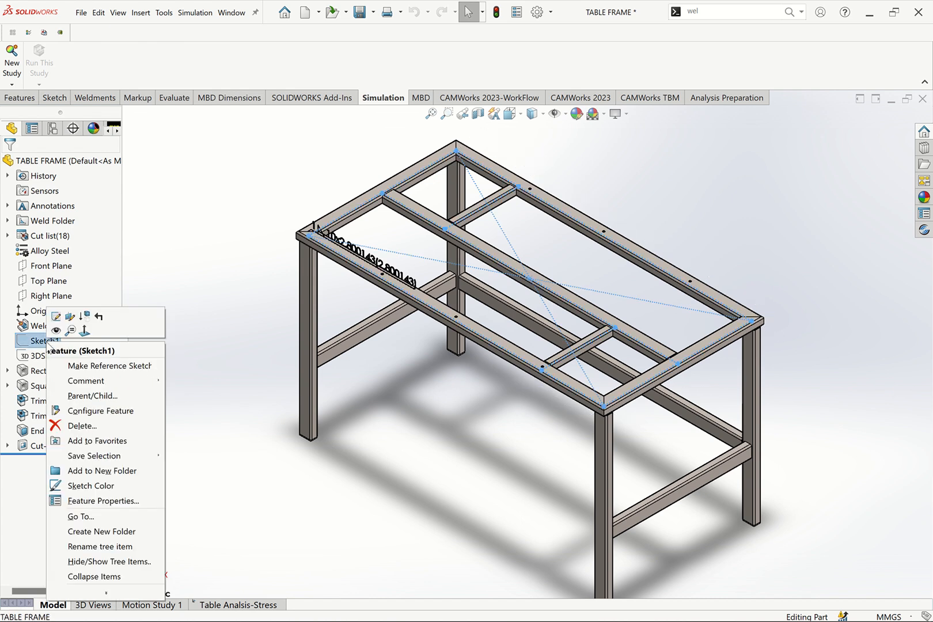
{"action": "left_click", "coordinate": [56, 316]}
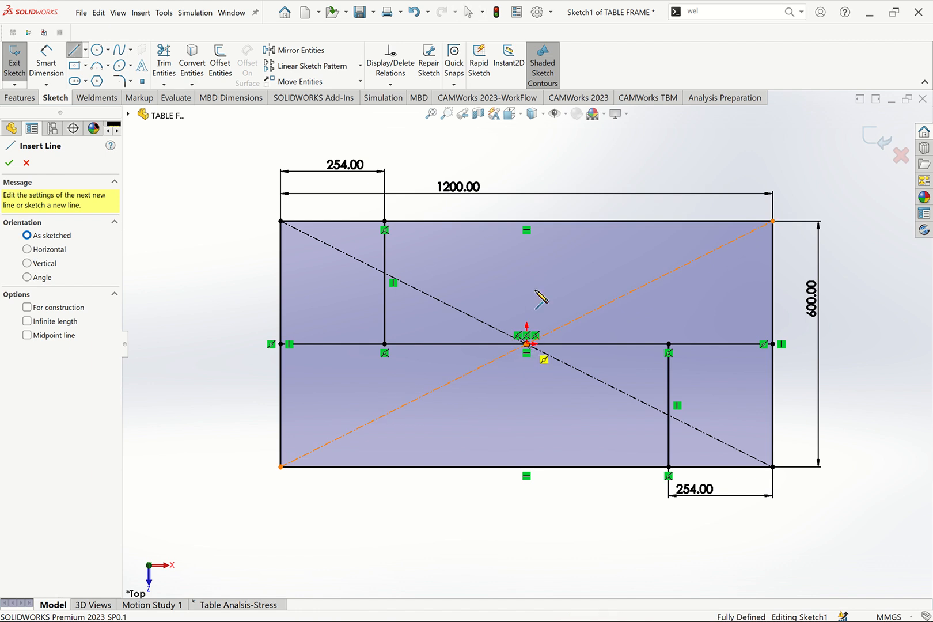
{"action": "left_click", "coordinate": [526, 344]}
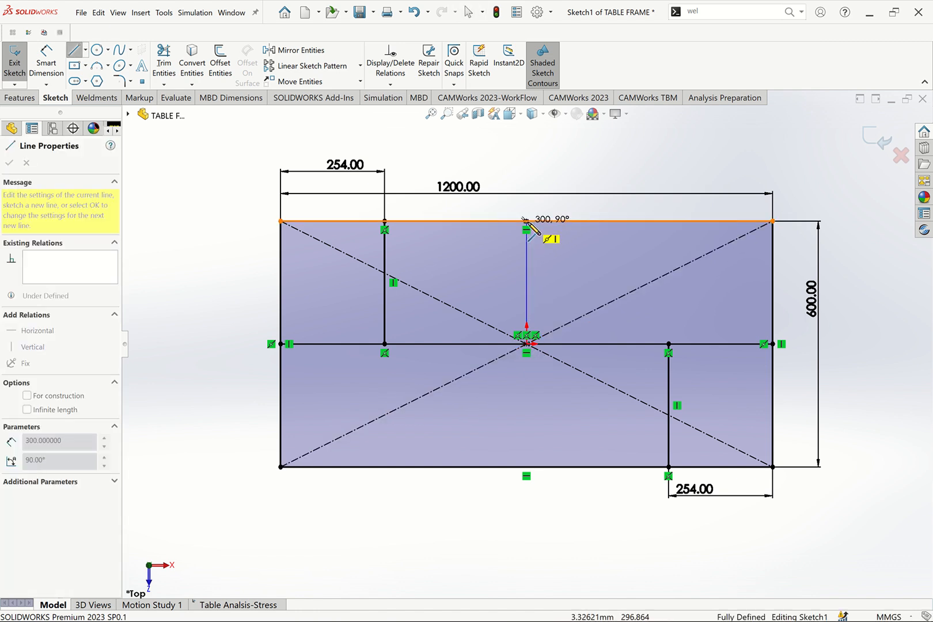
{"action": "left_click", "coordinate": [527, 221]}
{"action": "key", "text": "Escape"}
Step: Draw two vertical lines from the middle line: one to the lower edge left of centre, one to the upper edge right of centre
{"action": "left_click", "coordinate": [73, 51]}
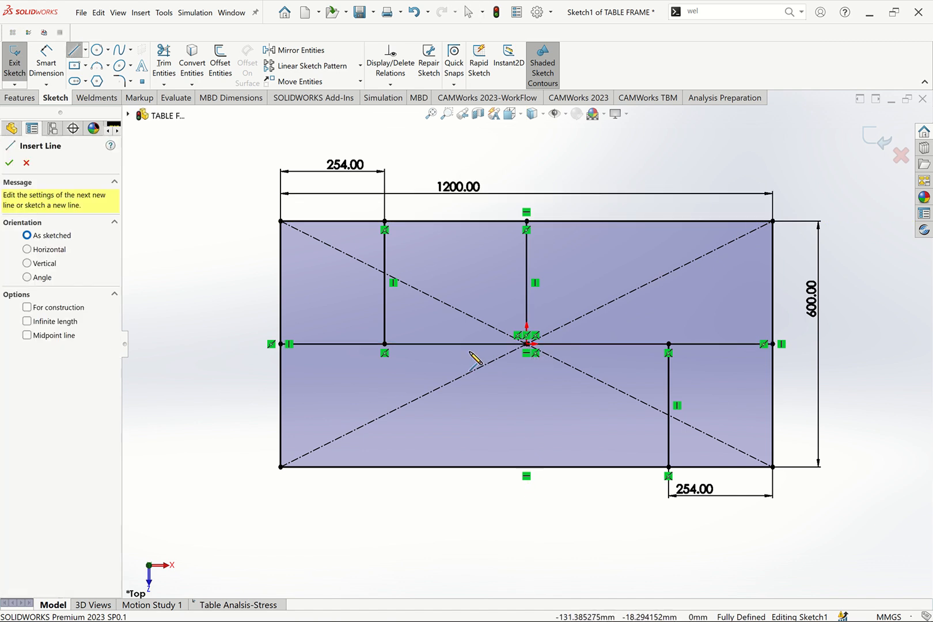
{"action": "left_click", "coordinate": [450, 346]}
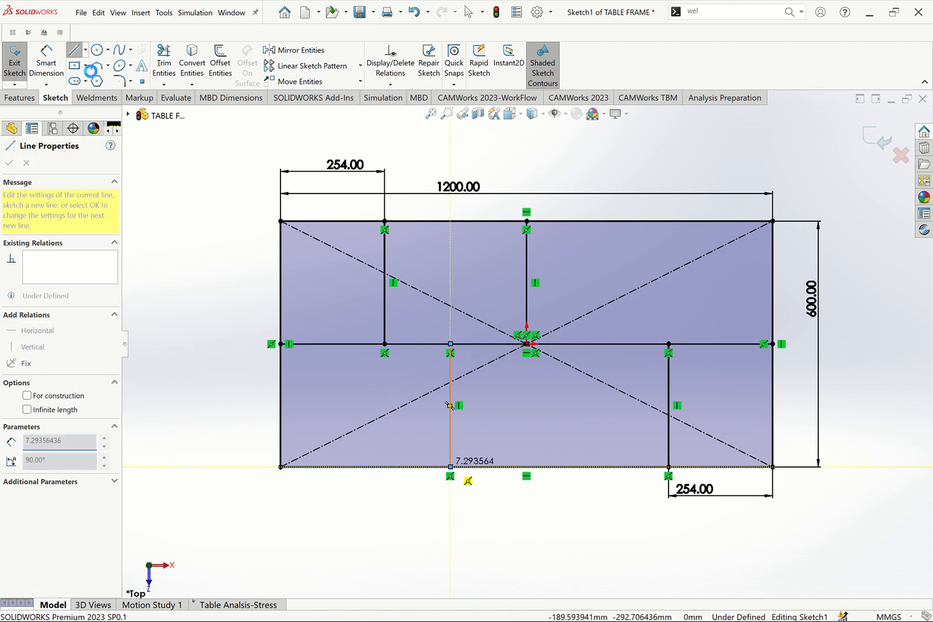
{"action": "double_click", "coordinate": [450, 467]}
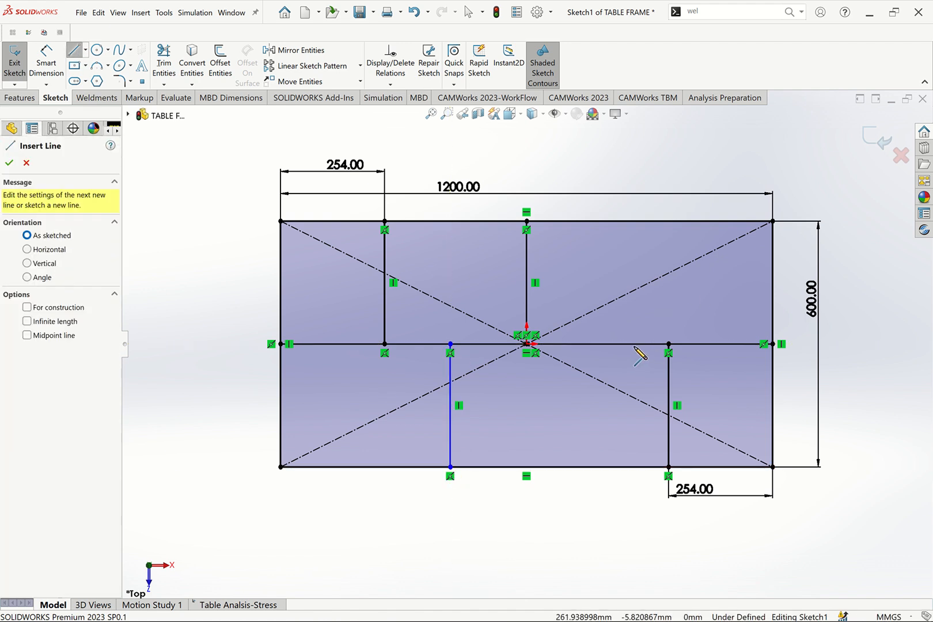
{"action": "left_click", "coordinate": [631, 344]}
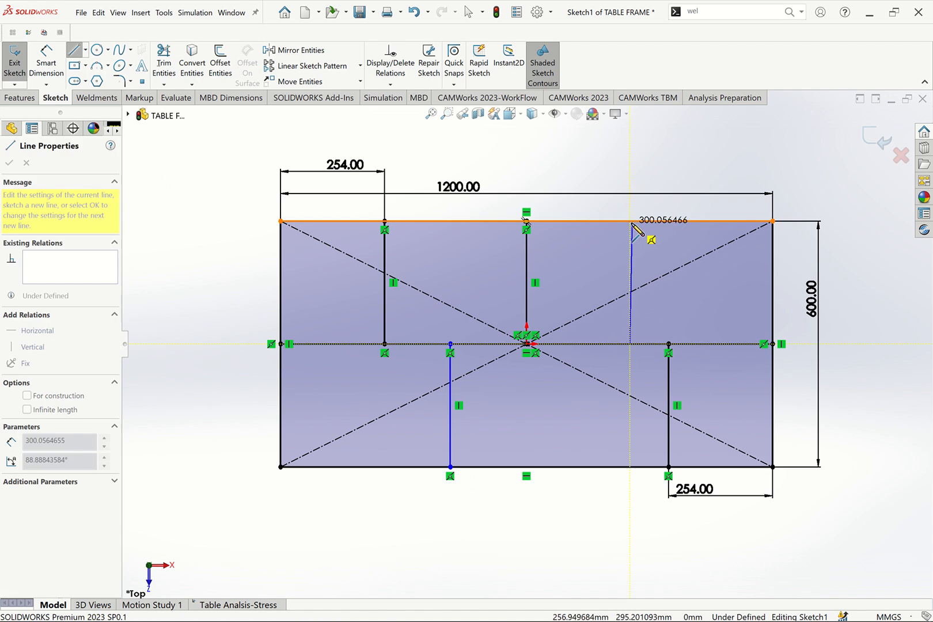
{"action": "left_click", "coordinate": [630, 221]}
{"action": "key", "text": "Escape"}
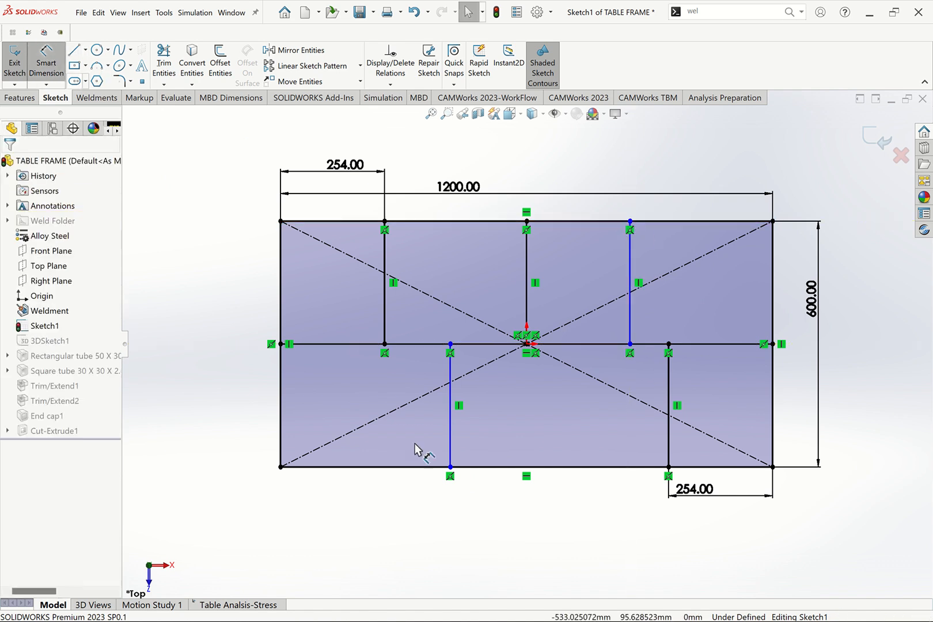
Step: Dimension the new lower vertical line from the rectangle's left edge and set the distance to 400 mm
{"action": "left_click", "coordinate": [282, 426]}
{"action": "left_click", "coordinate": [450, 431]}
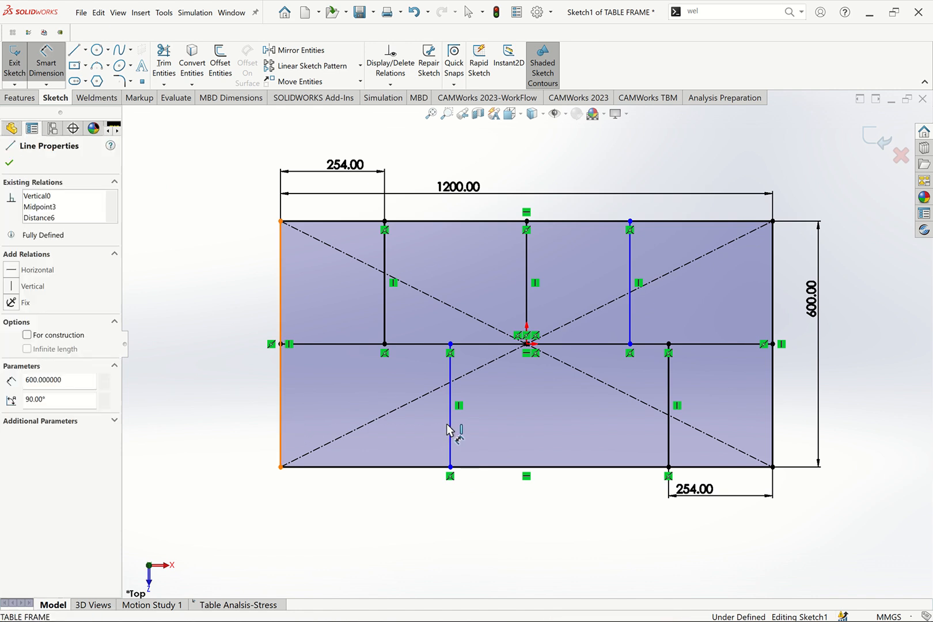
{"action": "left_click", "coordinate": [413, 511]}
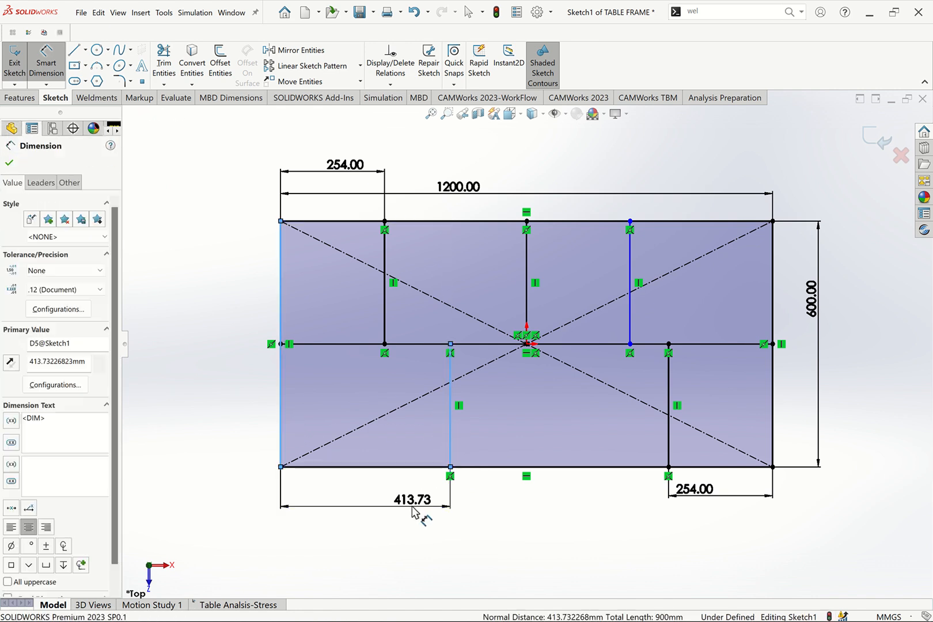
{"action": "type", "text": "400"}
{"action": "key", "text": "Return"}
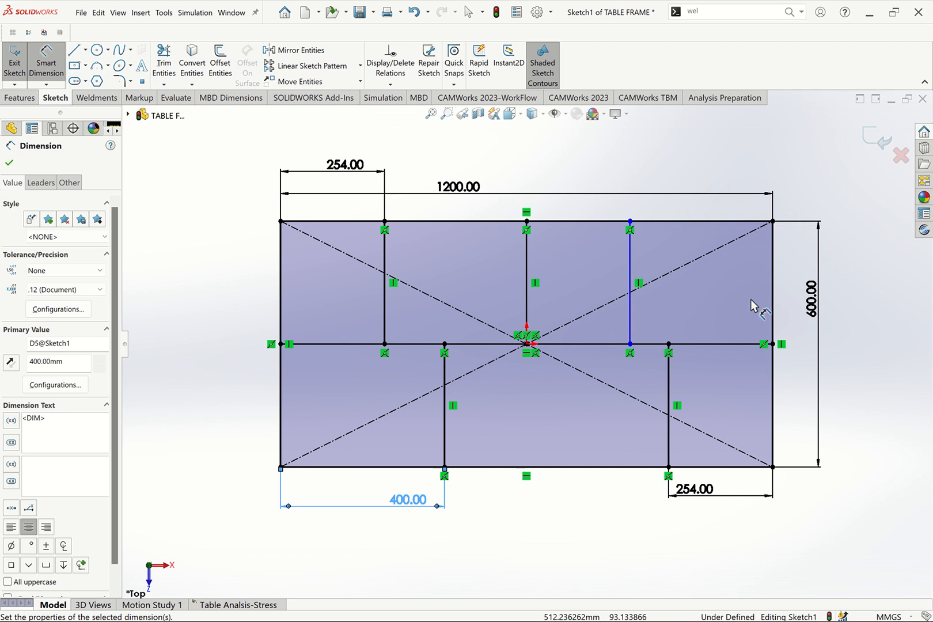
Step: Dimension the upper vertical line right of centre from the rectangle's right edge and set the distance to 1 ft
{"action": "left_click", "coordinate": [773, 291]}
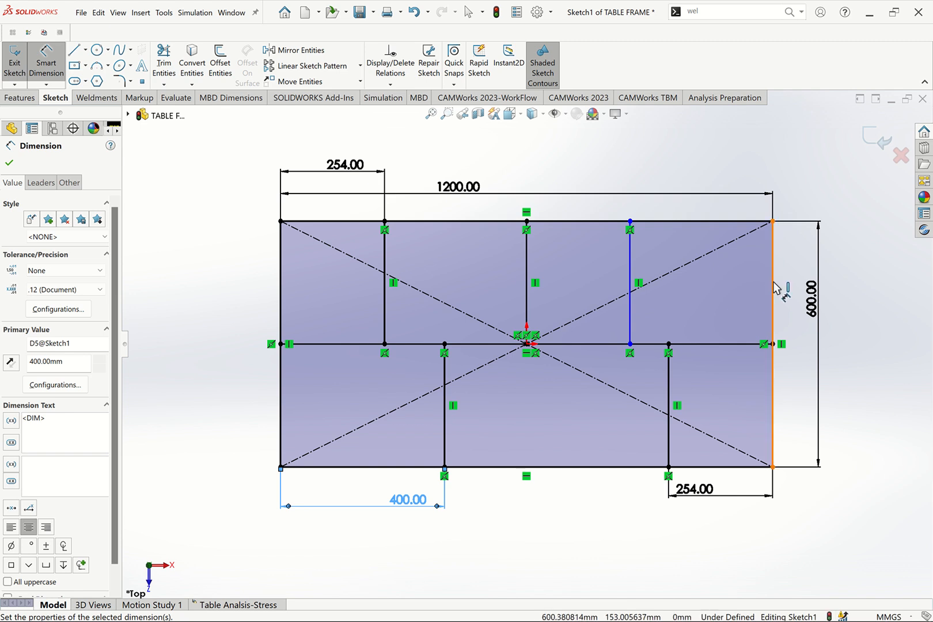
{"action": "left_click", "coordinate": [630, 264]}
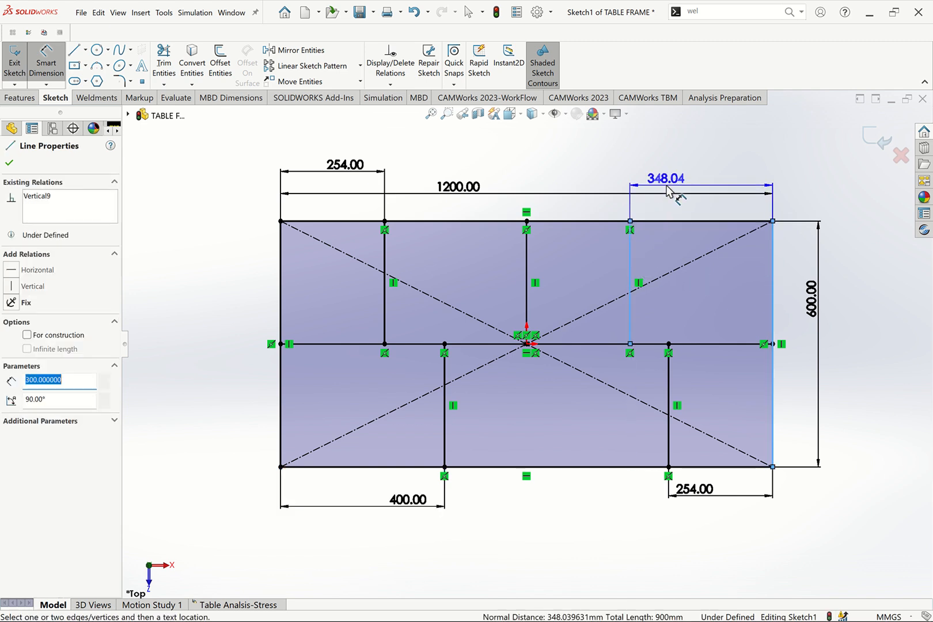
{"action": "left_click", "coordinate": [667, 187]}
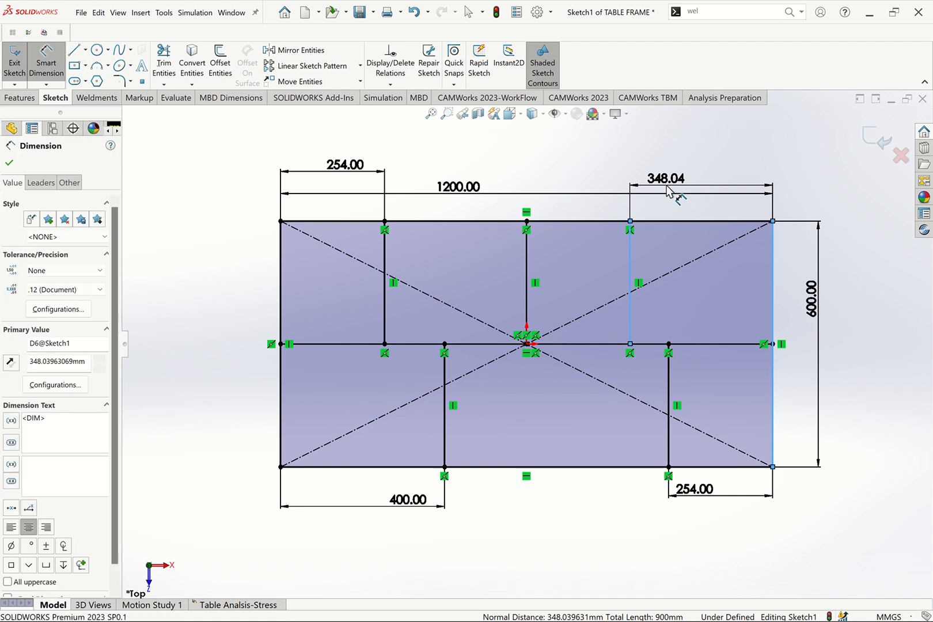
{"action": "type", "text": "1ft"}
{"action": "key", "text": "Return"}
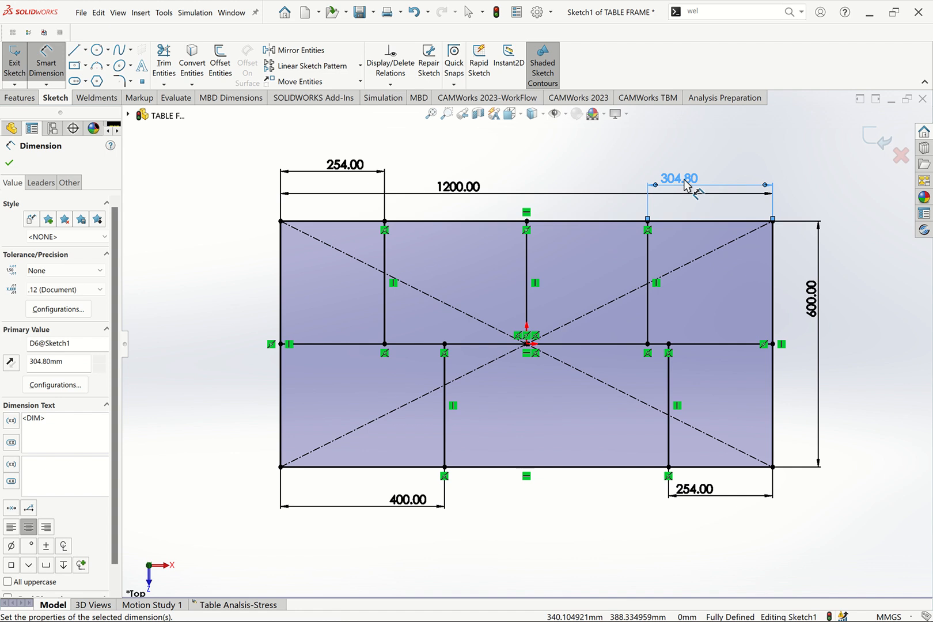
Step: Change the new distance dimension at the rectangle's upper right to 350 mm
{"action": "double_click", "coordinate": [685, 183]}
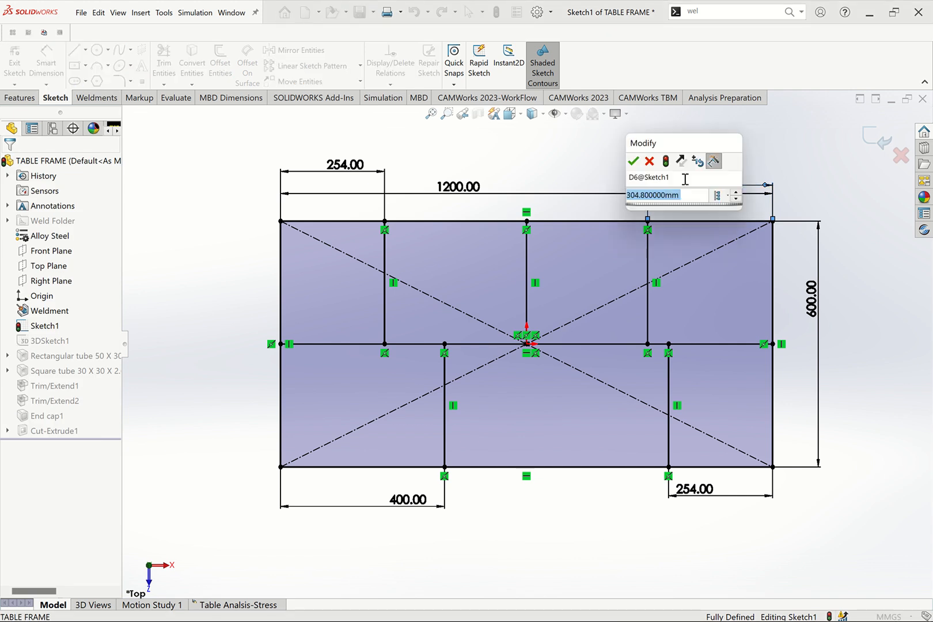
{"action": "type", "text": "350"}
{"action": "key", "text": "Escape"}
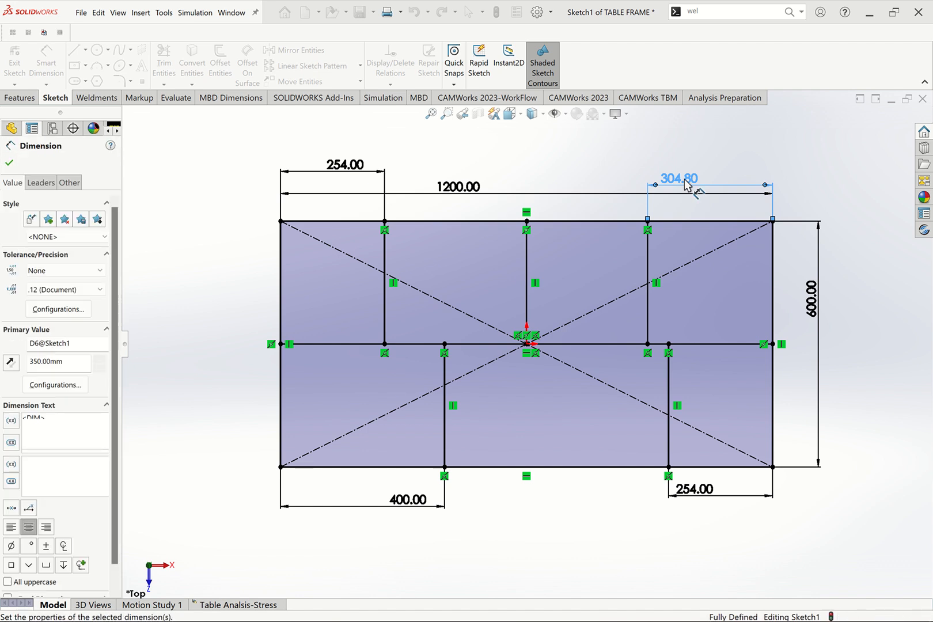
Step: Draw two vertical lines from middle line to lower edge: about 165 mm from the left edge, and about 230 mm left of the existing right-hand line
{"action": "left_click", "coordinate": [75, 52]}
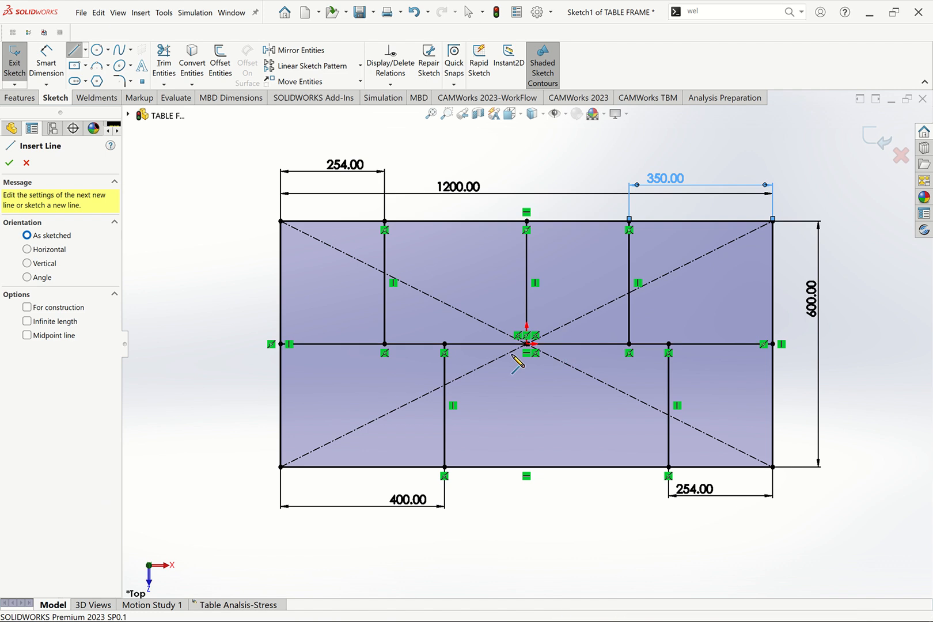
{"action": "left_click", "coordinate": [353, 344]}
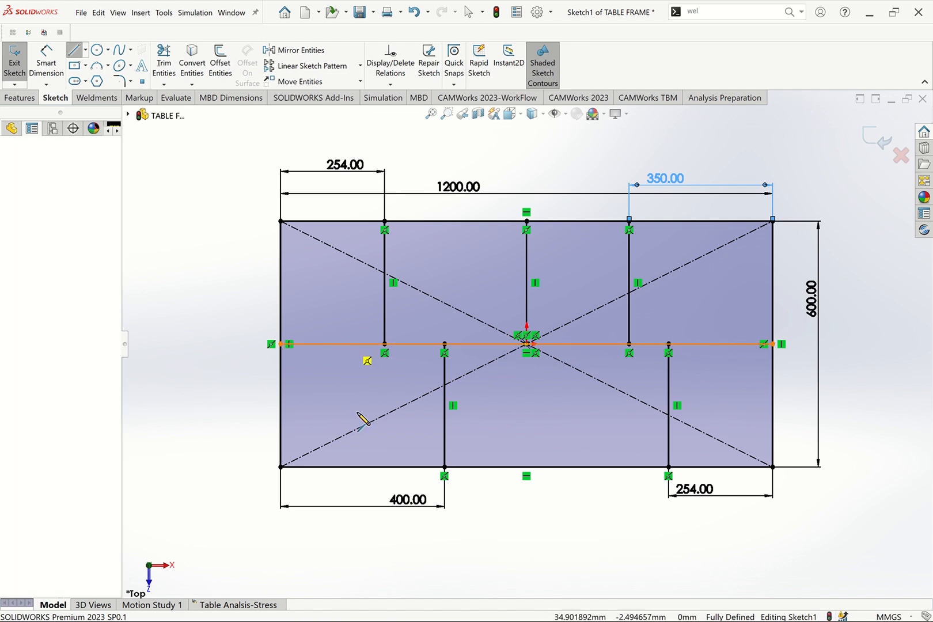
{"action": "left_click", "coordinate": [348, 467]}
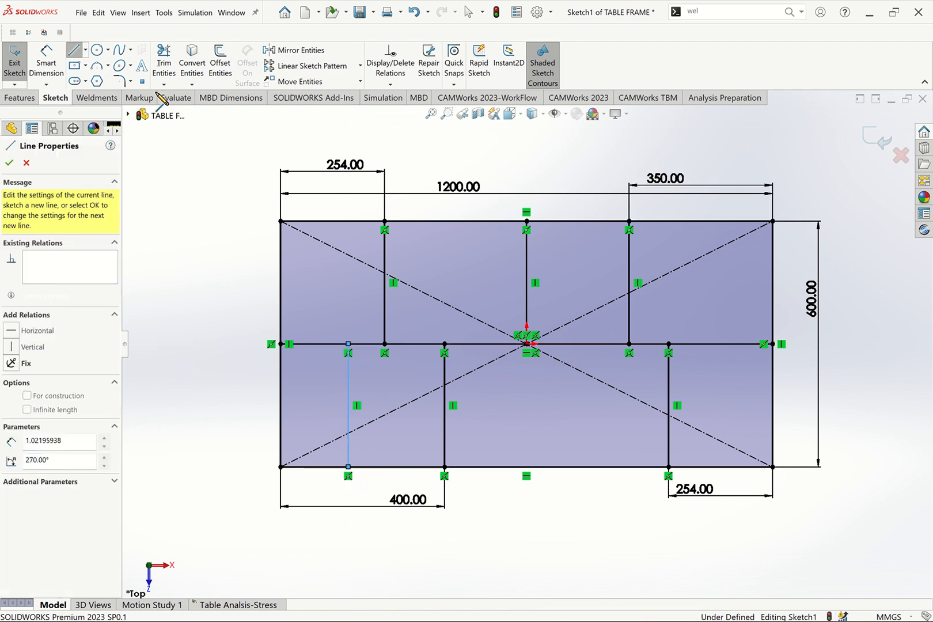
{"action": "key", "text": "Escape"}
{"action": "left_click", "coordinate": [74, 49]}
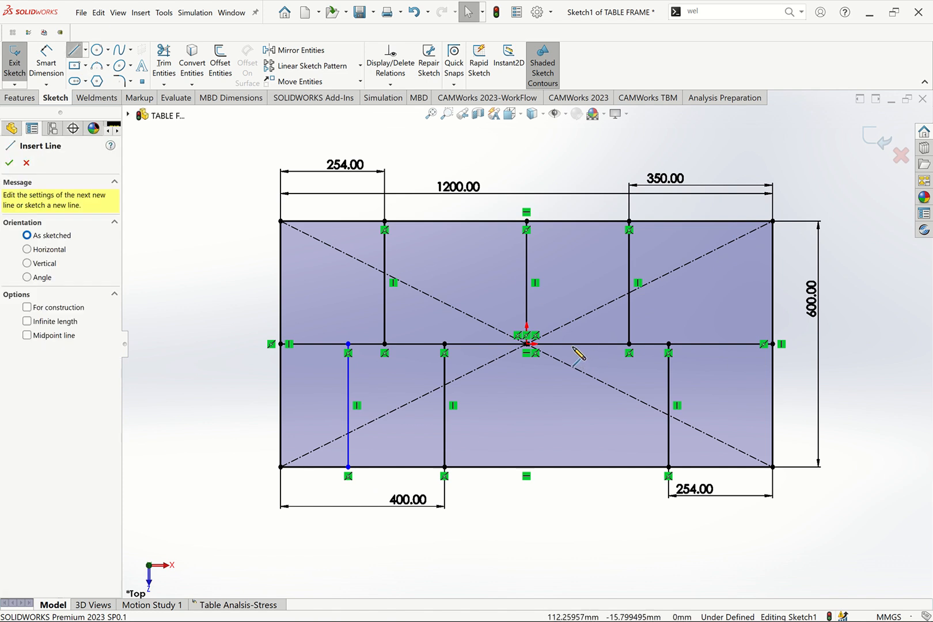
{"action": "left_click", "coordinate": [575, 345]}
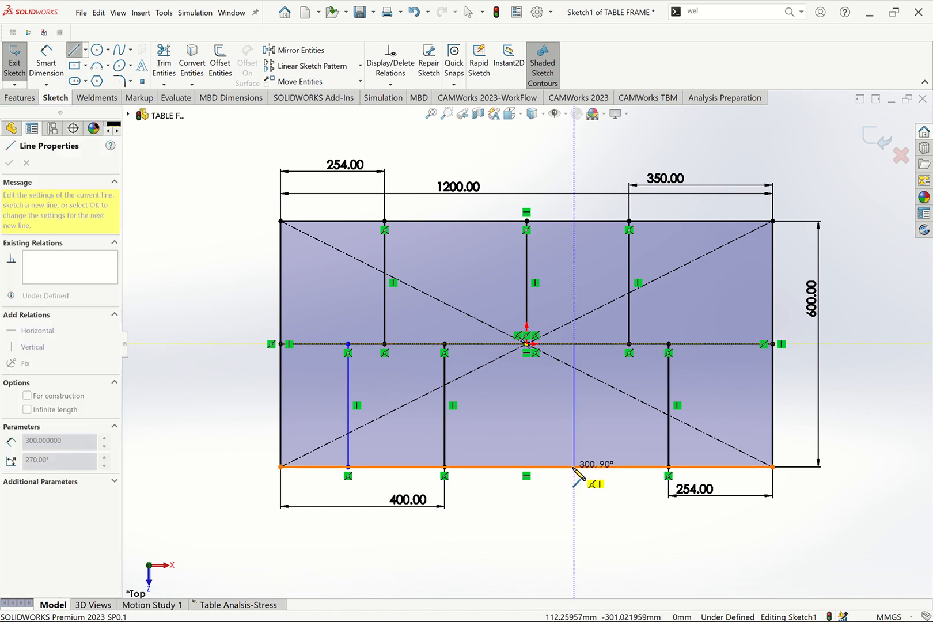
{"action": "left_click", "coordinate": [575, 467]}
{"action": "key", "text": "Escape"}
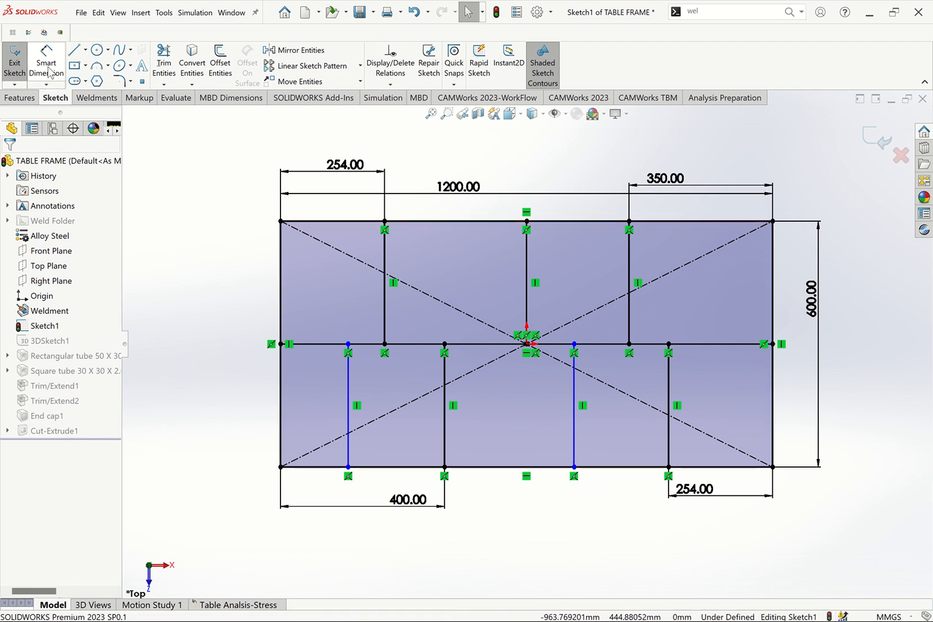
Step: Dimension the leftmost lower vertical line from the rectangle's left edge and set the distance to 165 mm
{"action": "left_click", "coordinate": [45, 62]}
{"action": "left_click", "coordinate": [281, 403]}
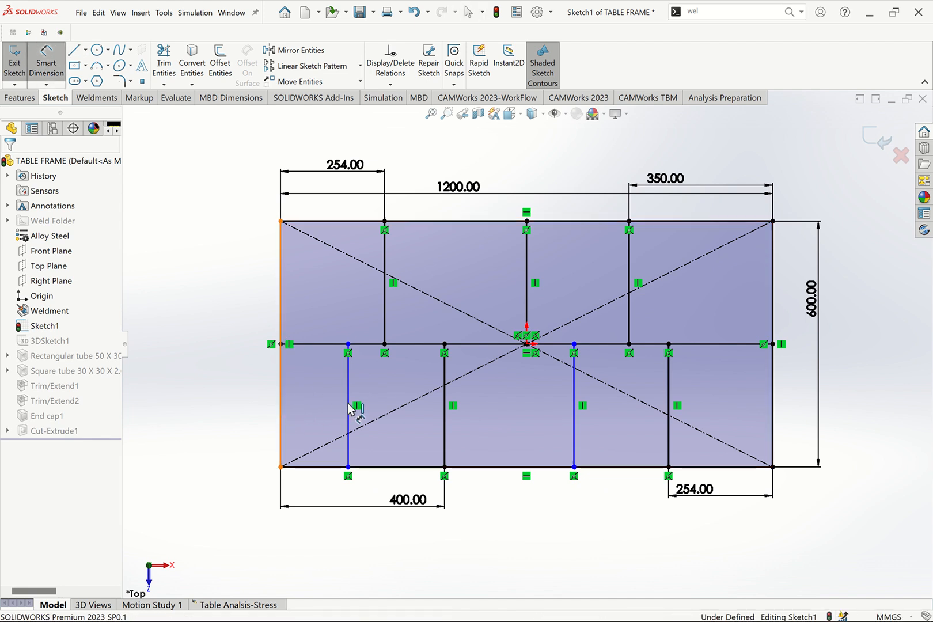
{"action": "left_click", "coordinate": [348, 403]}
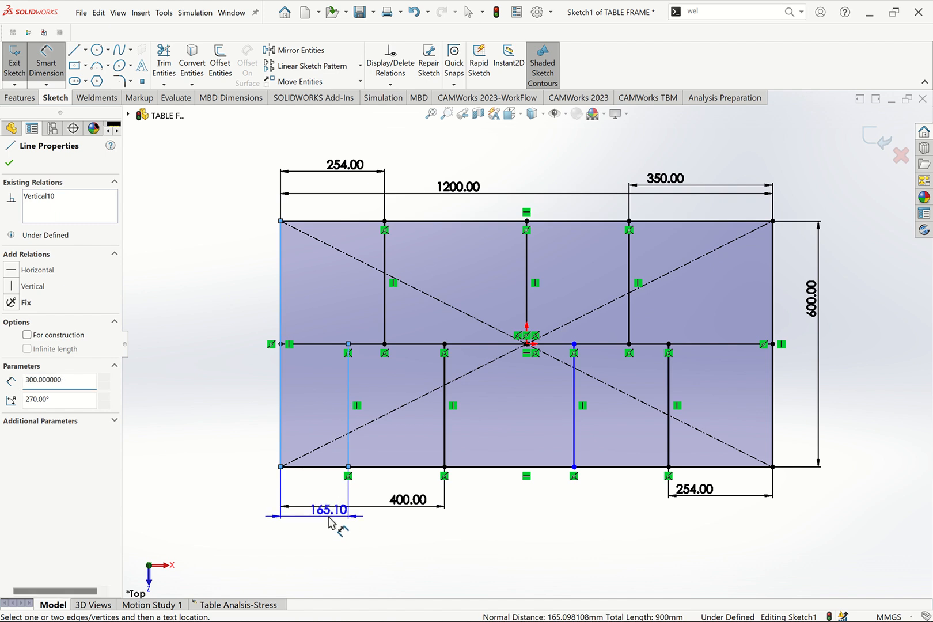
{"action": "left_click", "coordinate": [330, 521]}
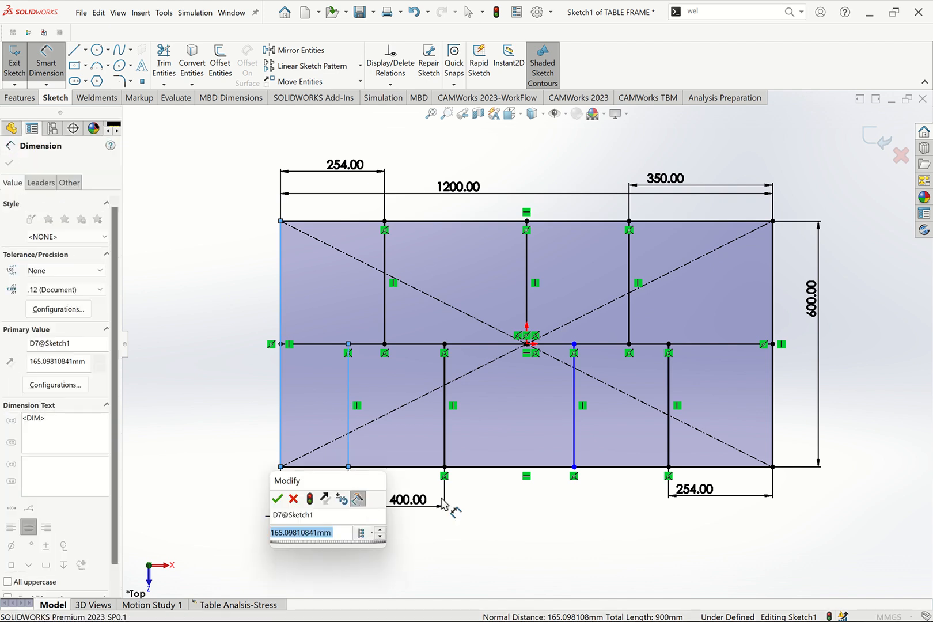
{"action": "type", "text": "165"}
{"action": "key", "text": "Return"}
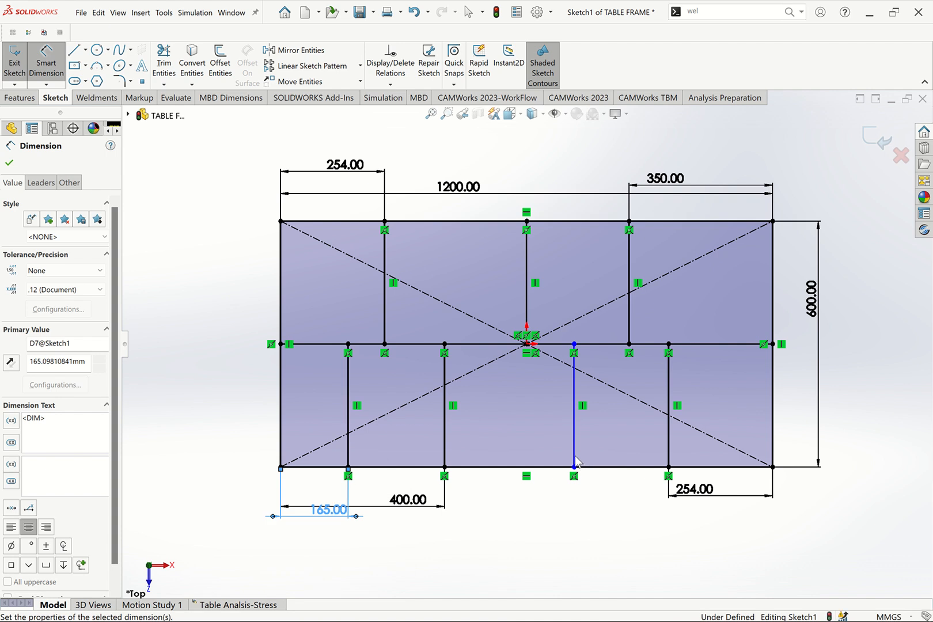
Step: Dimension the spacing between the two lower vertical lines right of centre as 230 mm and exit the sketch
{"action": "left_click", "coordinate": [574, 451]}
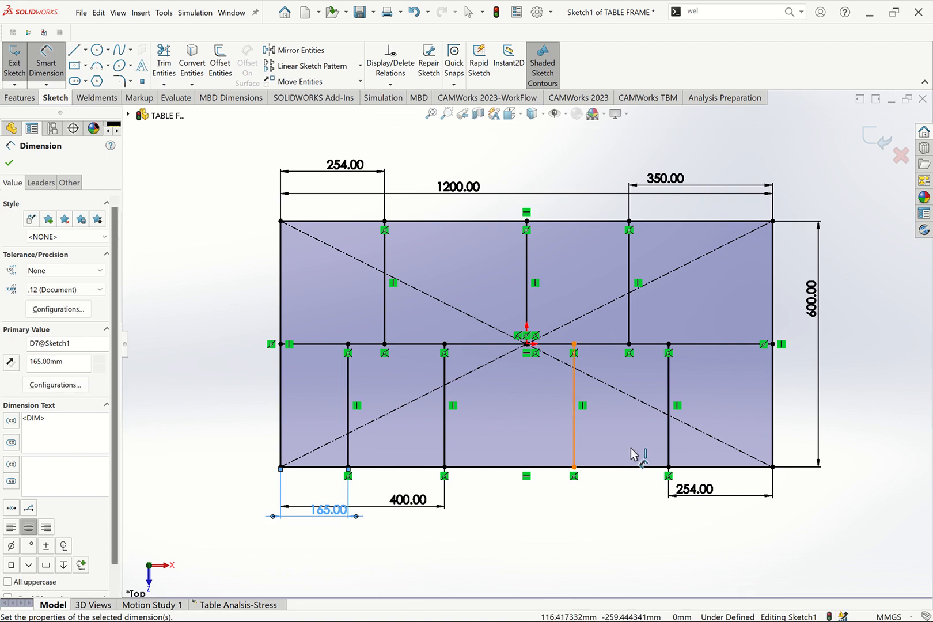
{"action": "left_click", "coordinate": [669, 454]}
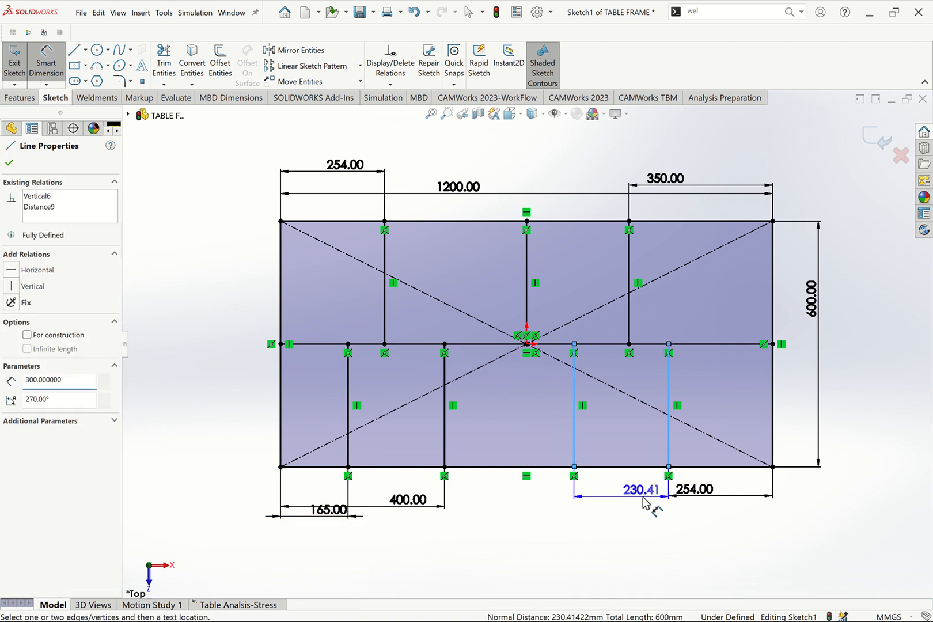
{"action": "left_click", "coordinate": [643, 499]}
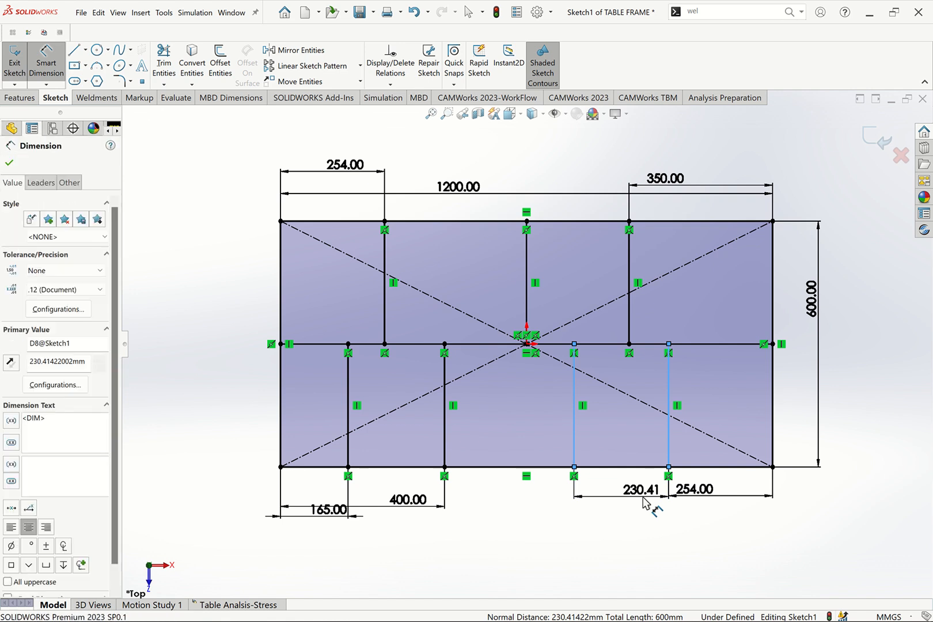
{"action": "type", "text": "230"}
{"action": "key", "text": "Return"}
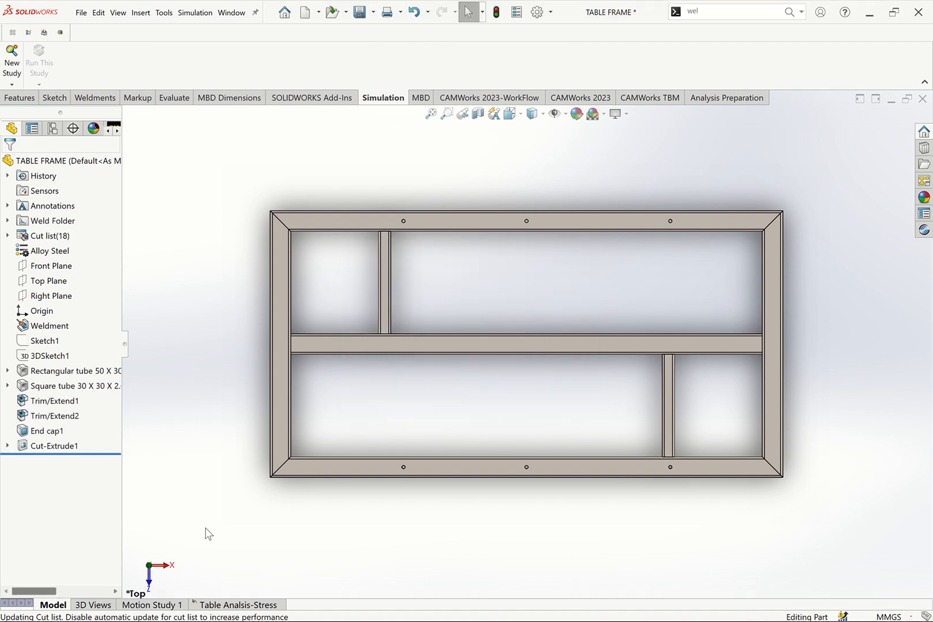
Step: Switch to the isometric view and make Sketch1 visible over the frame
{"action": "key", "text": "ctrl+7"}
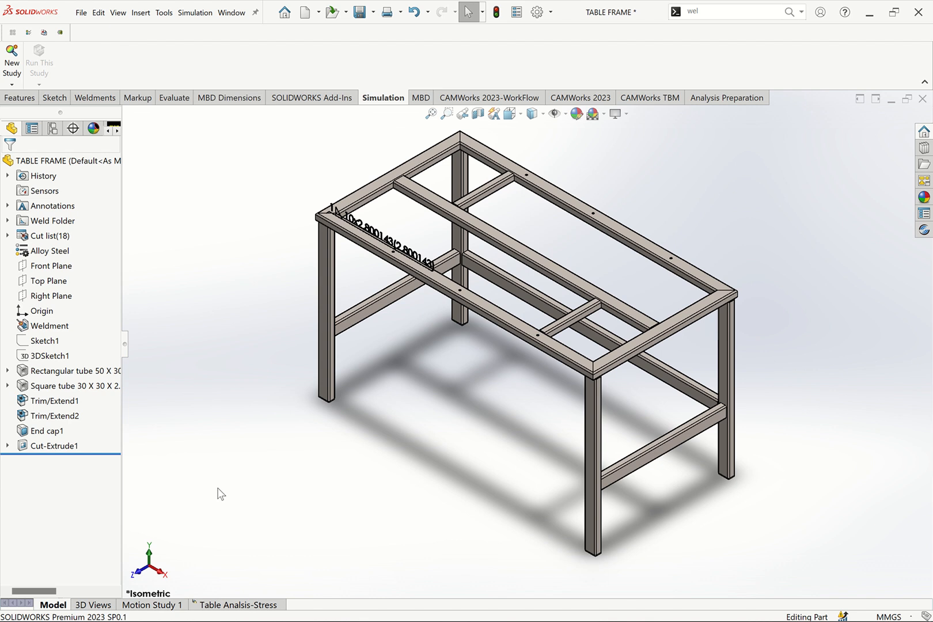
{"action": "left_click", "coordinate": [43, 385]}
{"action": "right_click", "coordinate": [43, 385]}
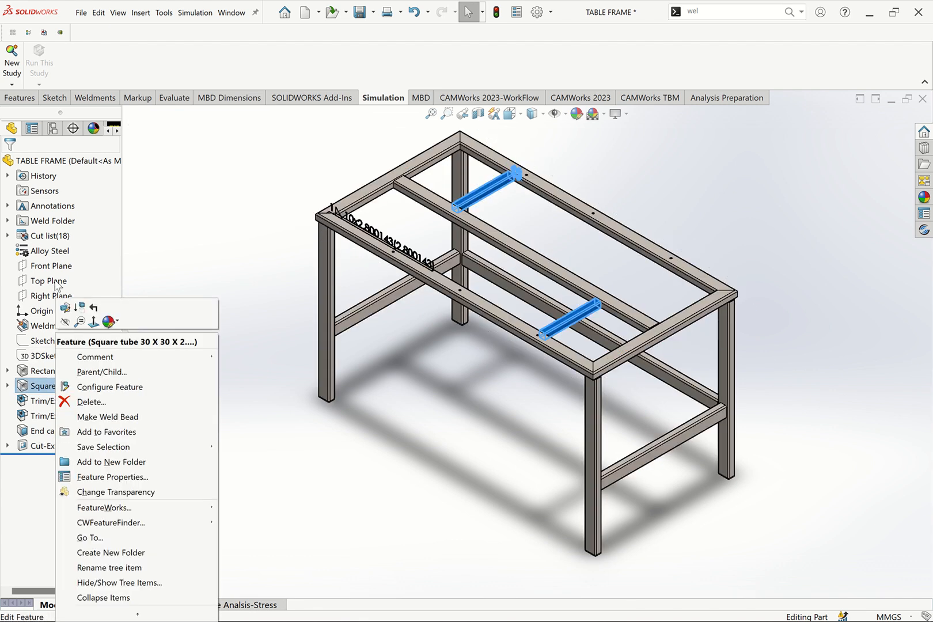
{"action": "left_click", "coordinate": [36, 341]}
{"action": "right_click", "coordinate": [37, 342]}
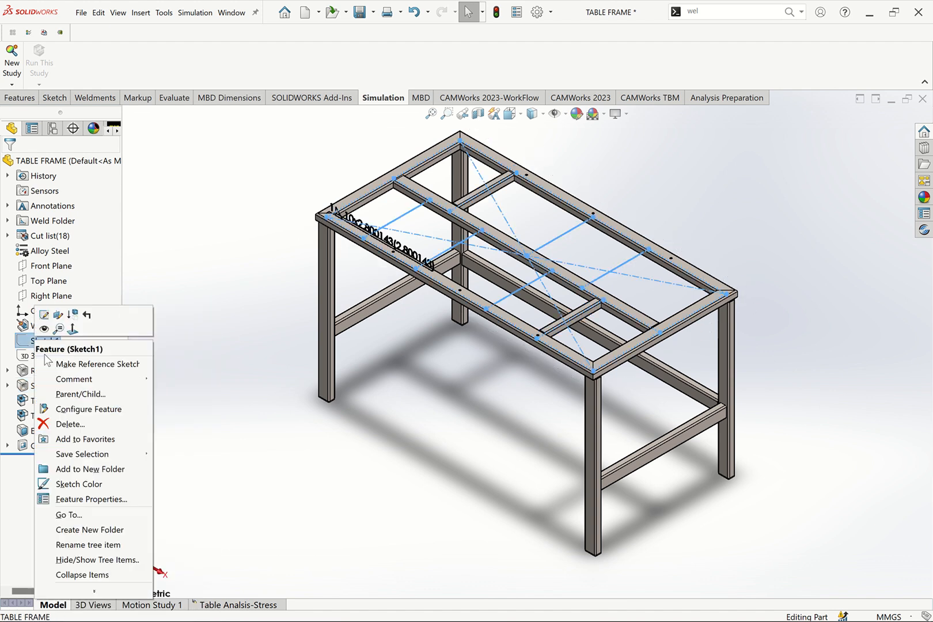
{"action": "left_click", "coordinate": [45, 329]}
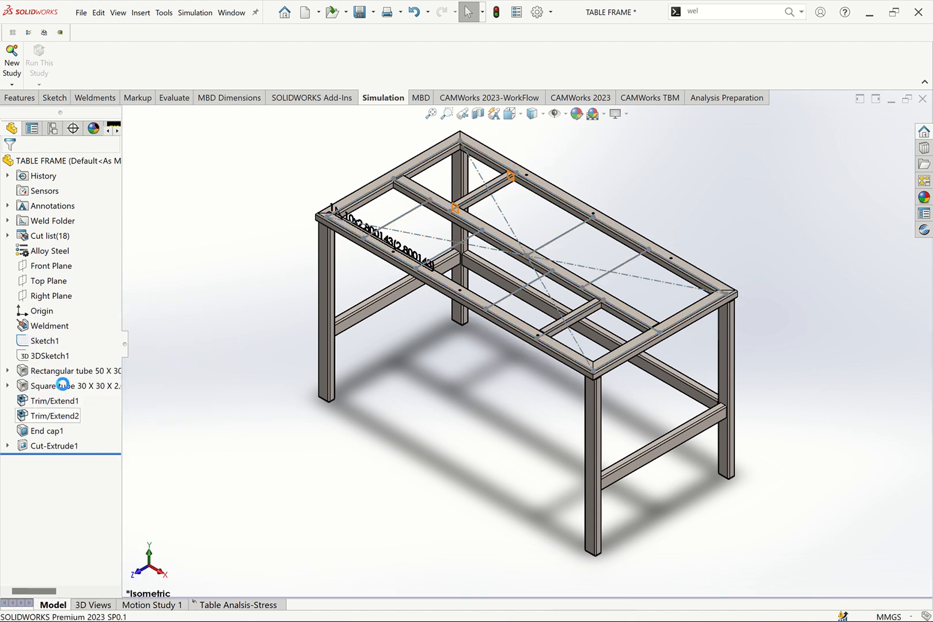
Step: Edit the 30 x 30 x 2.6 square tube feature and add a second group containing the five new crossbar lines of Sketch1
{"action": "right_click", "coordinate": [65, 389]}
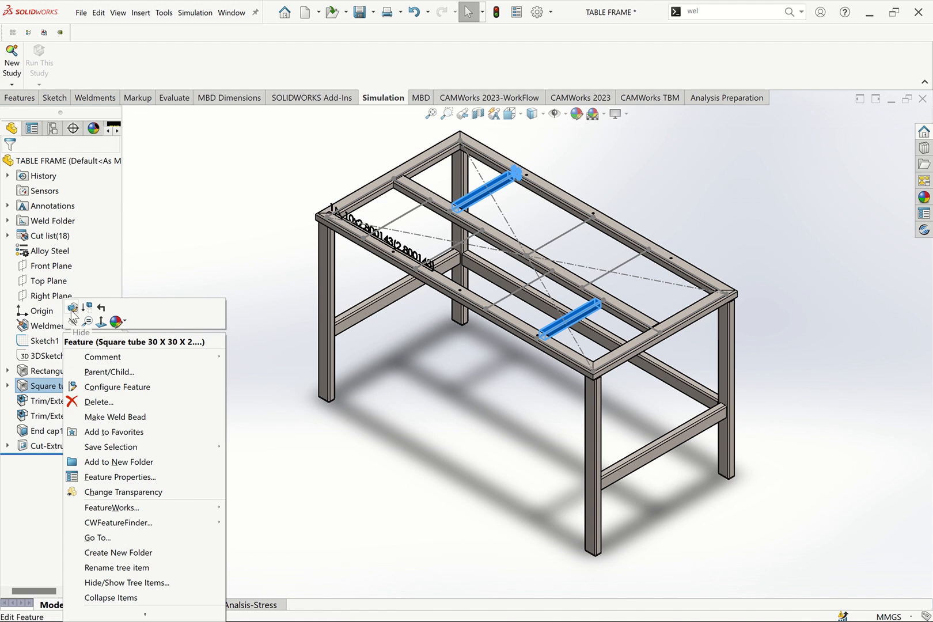
{"action": "left_click", "coordinate": [151, 294]}
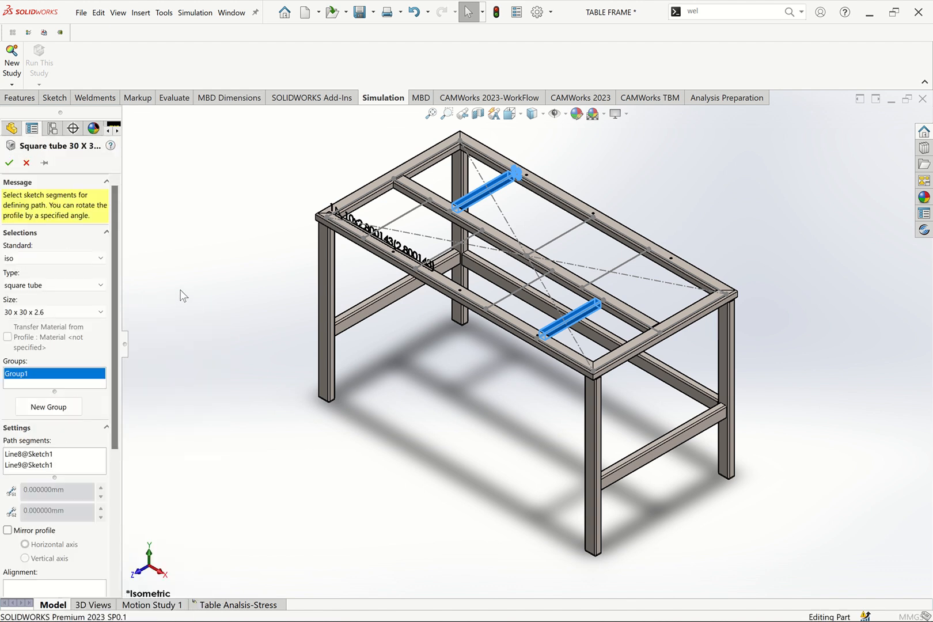
{"action": "left_click", "coordinate": [59, 409]}
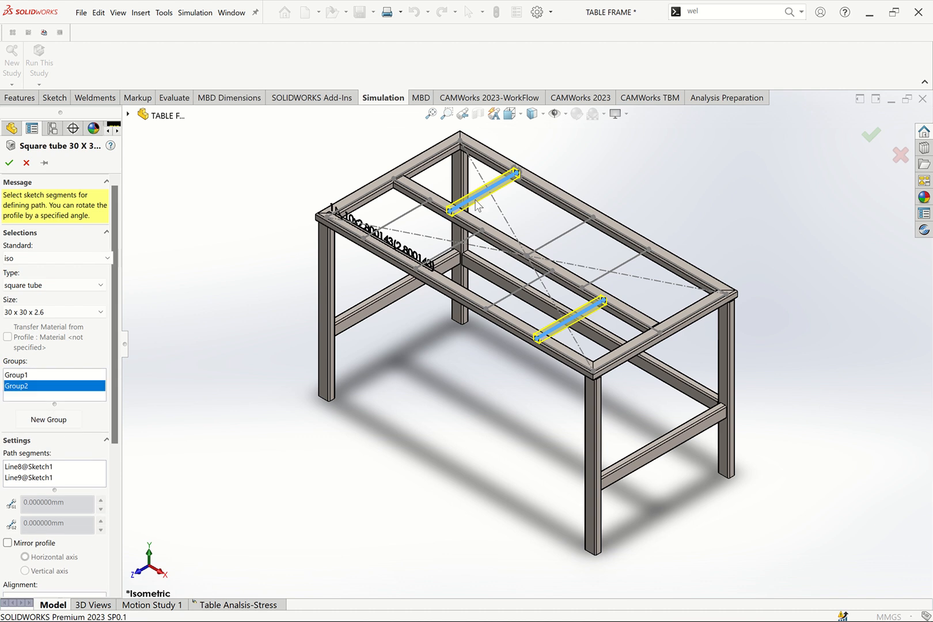
{"action": "left_click", "coordinate": [396, 218]}
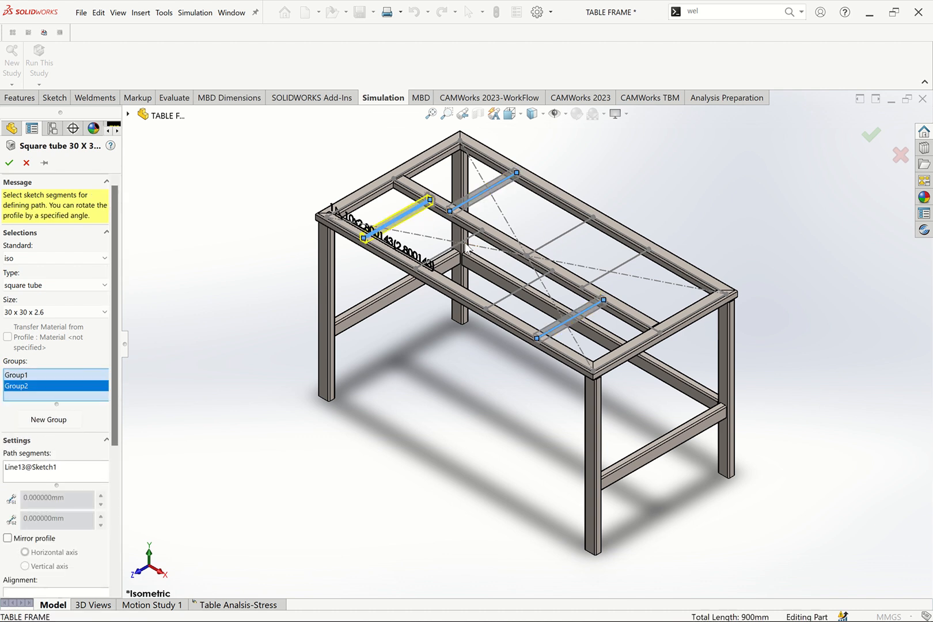
{"action": "left_click", "coordinate": [459, 251]}
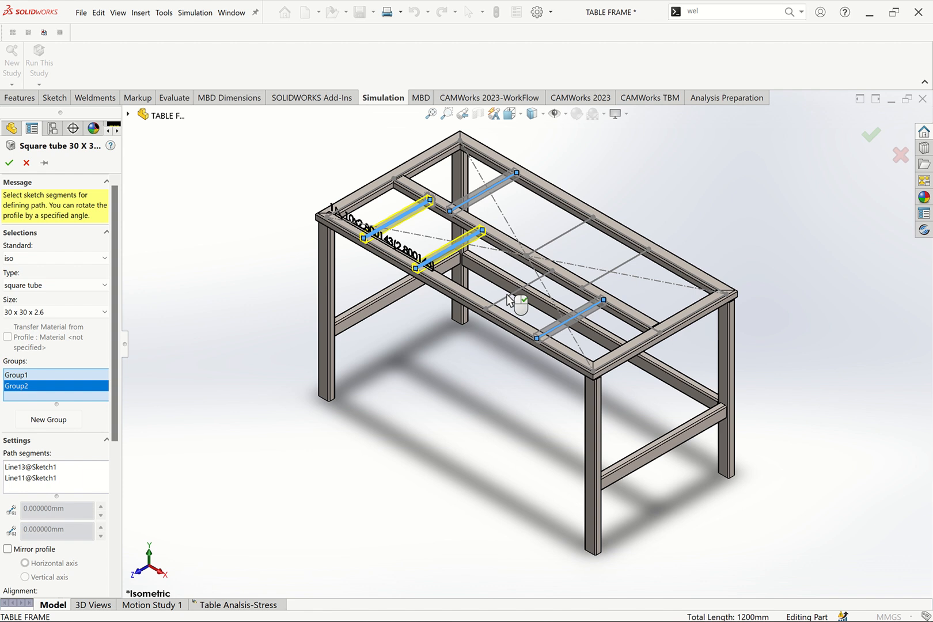
{"action": "left_click", "coordinate": [576, 228]}
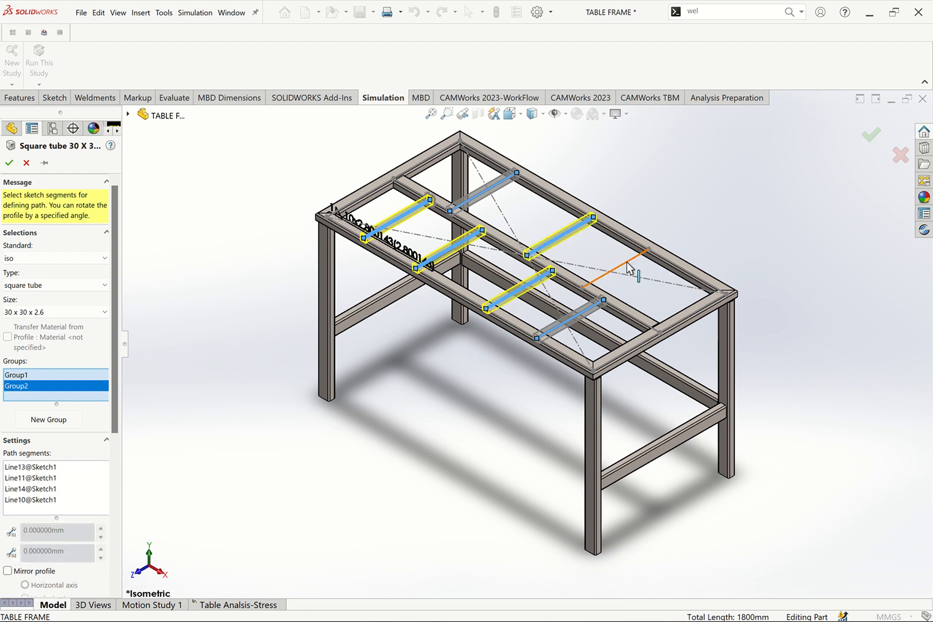
{"action": "left_click", "coordinate": [626, 262]}
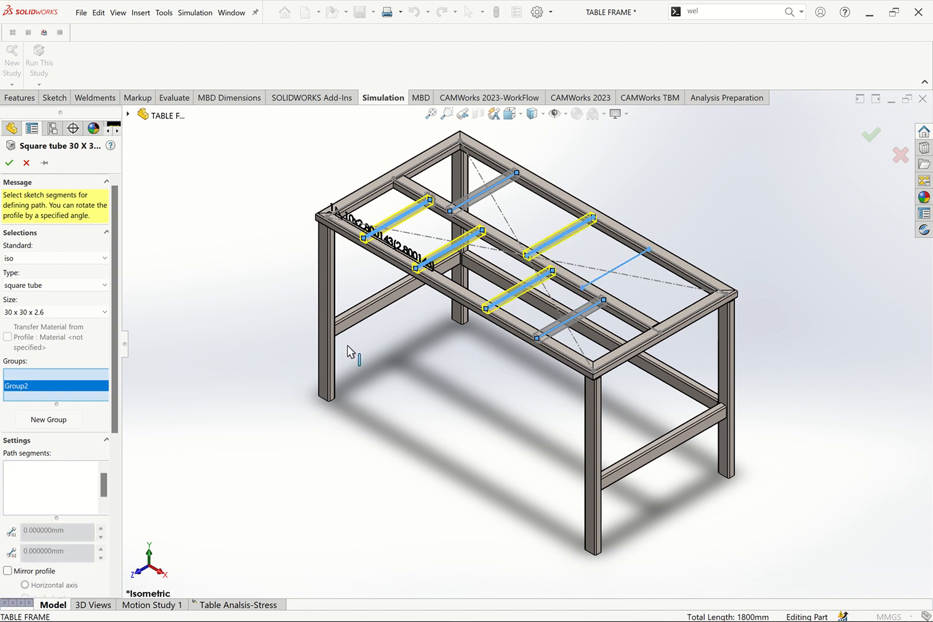
{"action": "left_click", "coordinate": [10, 163]}
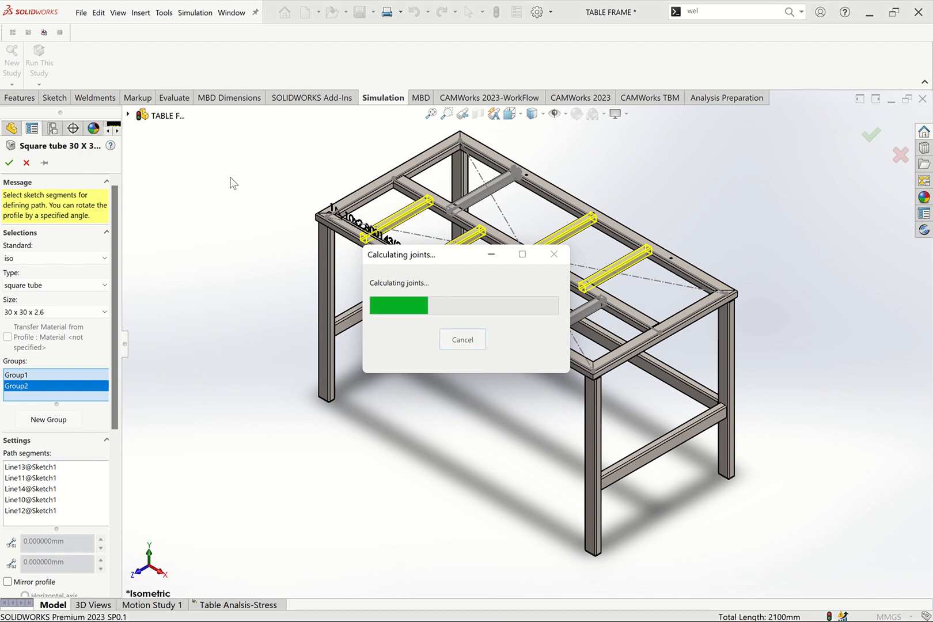
{"action": "key", "text": "Return"}
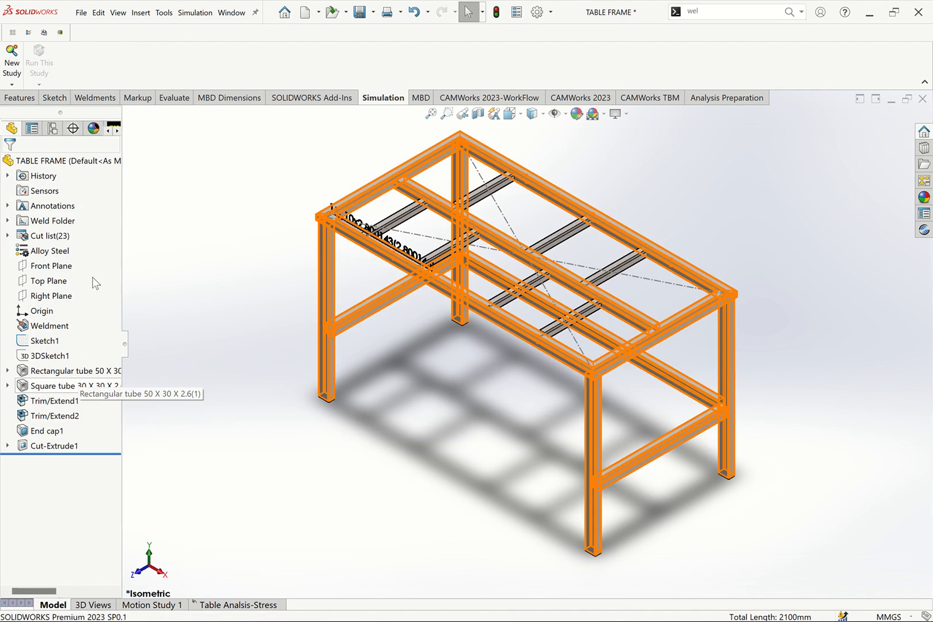
Step: Hide Sketch1 on the table frame
{"action": "left_click", "coordinate": [97, 98]}
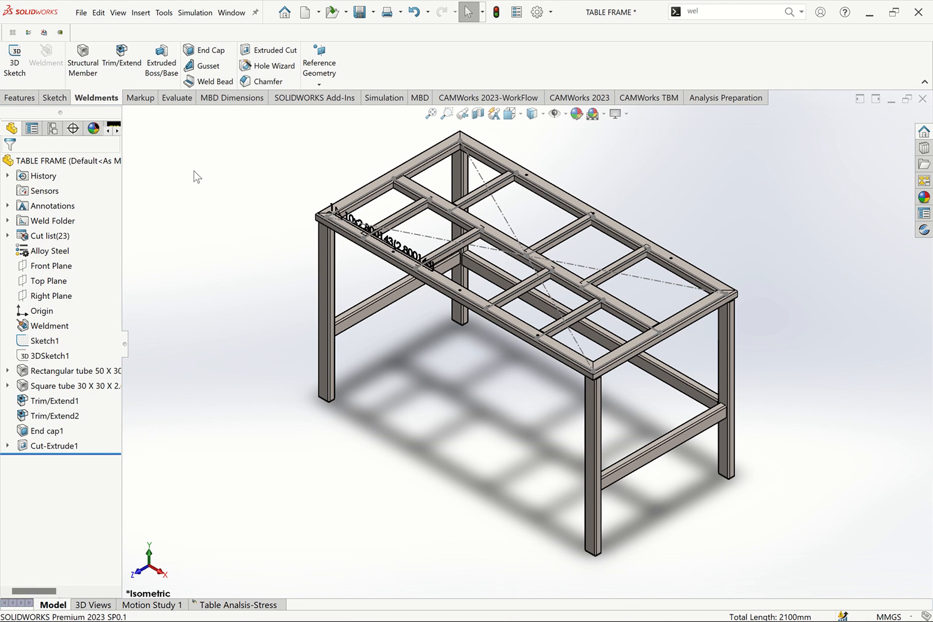
{"action": "left_click", "coordinate": [122, 58]}
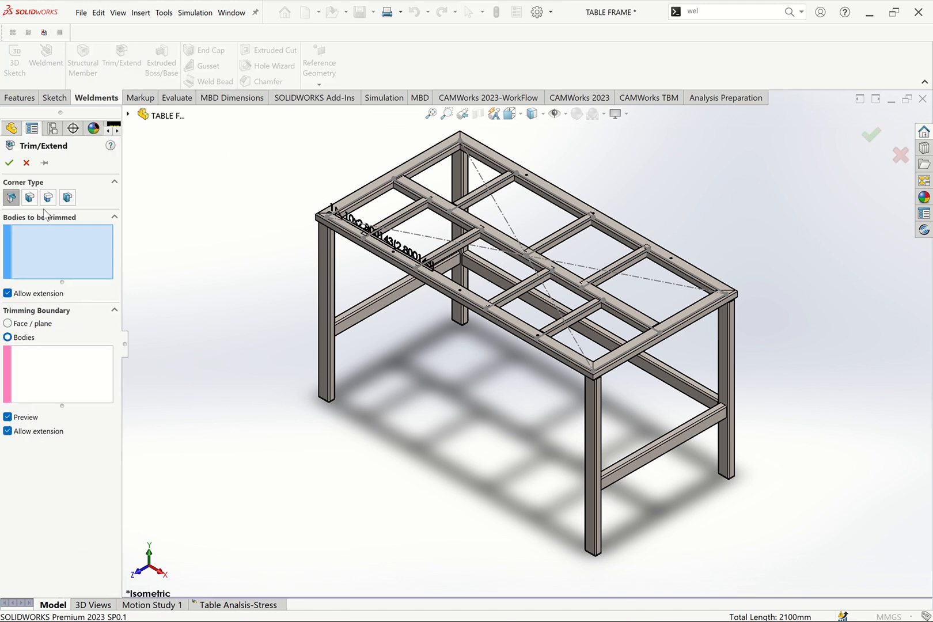
{"action": "left_click", "coordinate": [26, 163]}
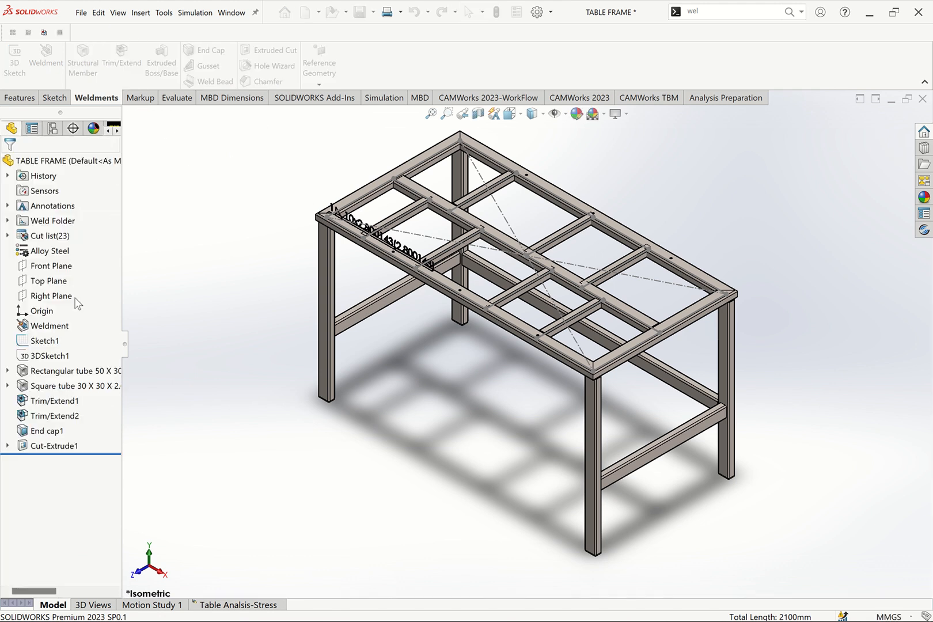
{"action": "left_click", "coordinate": [44, 339]}
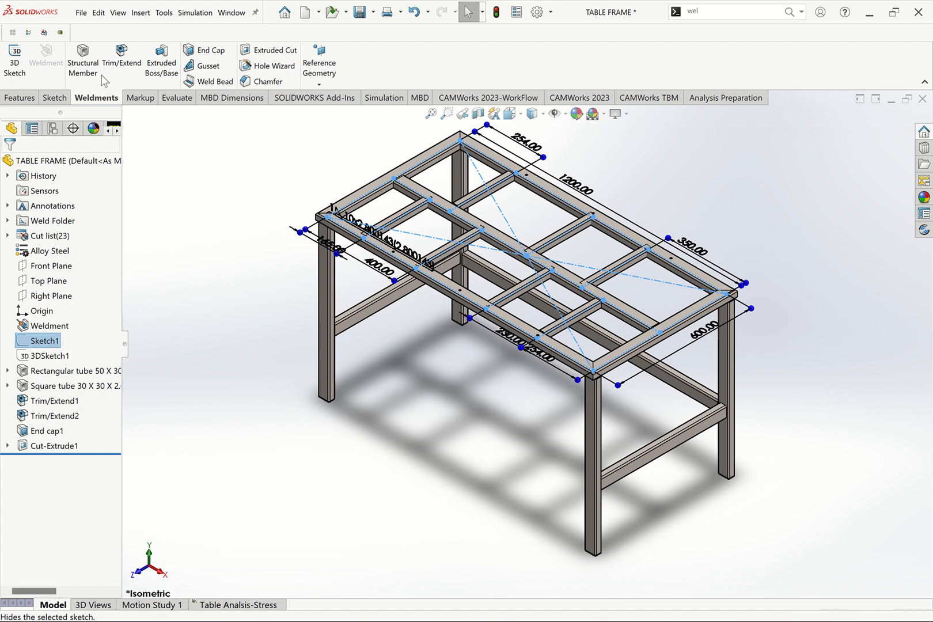
Step: Trim the three new front crossbars to the front rail and the middle rail, using the rails as trimming bodies
{"action": "left_click", "coordinate": [122, 57]}
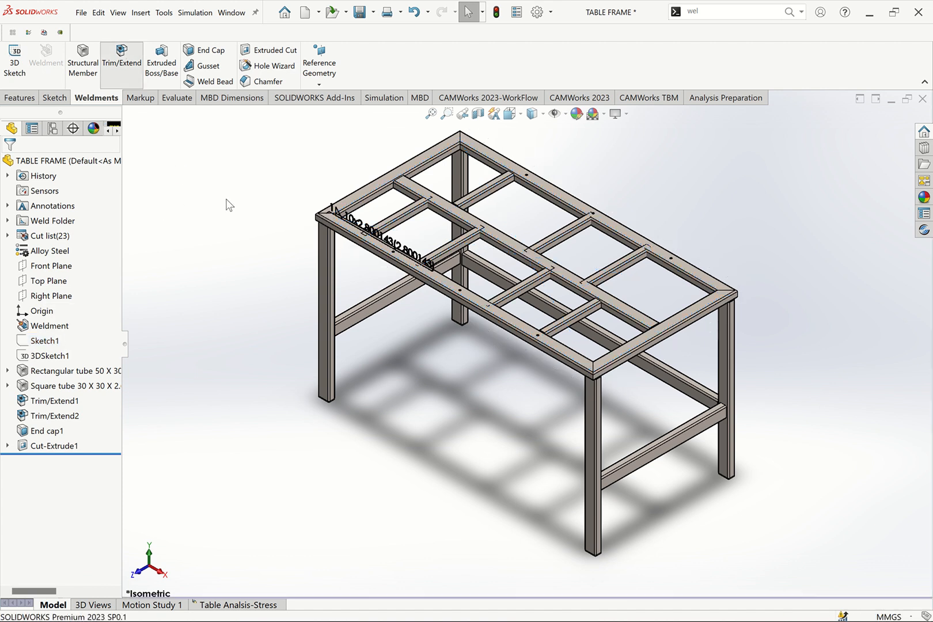
{"action": "left_click", "coordinate": [411, 211]}
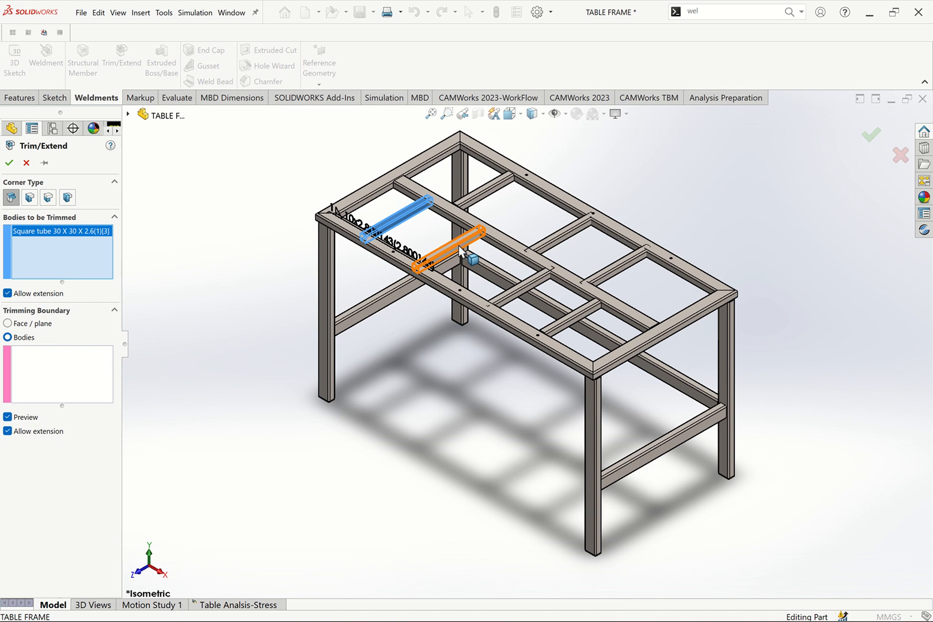
{"action": "left_click", "coordinate": [457, 246]}
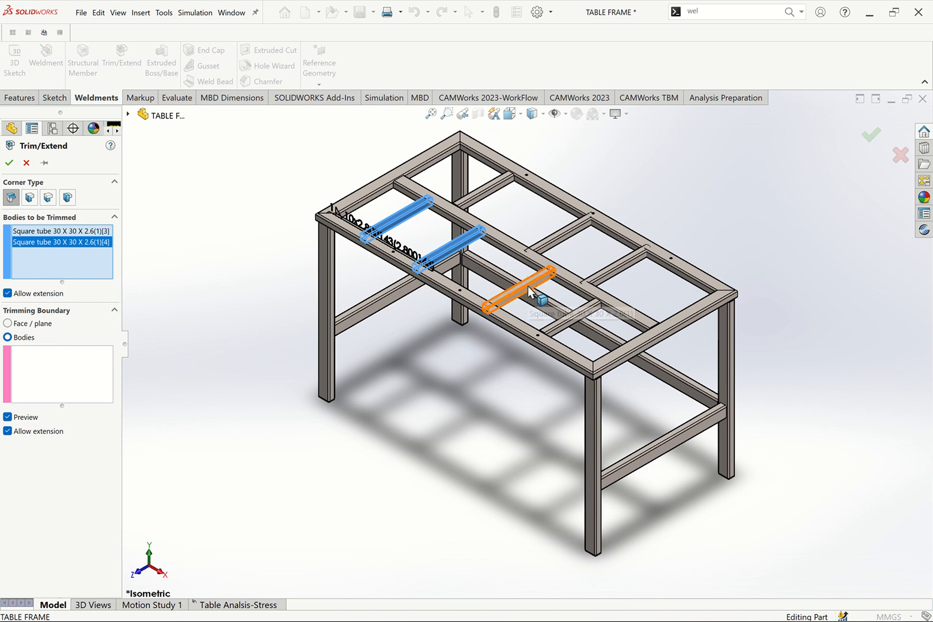
{"action": "left_click", "coordinate": [527, 286]}
{"action": "left_click", "coordinate": [37, 365]}
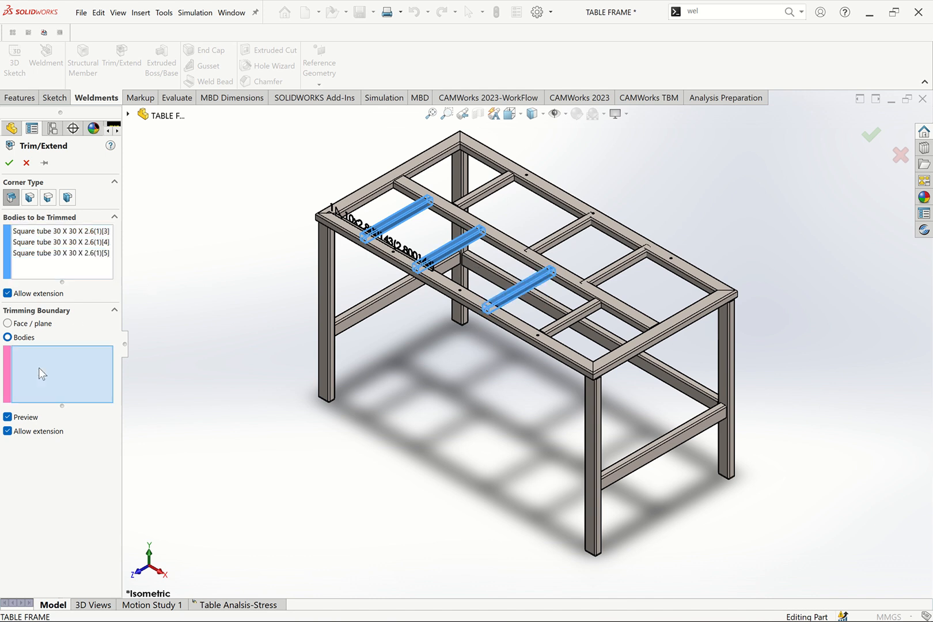
{"action": "left_click", "coordinate": [511, 247]}
{"action": "left_click", "coordinate": [511, 247]}
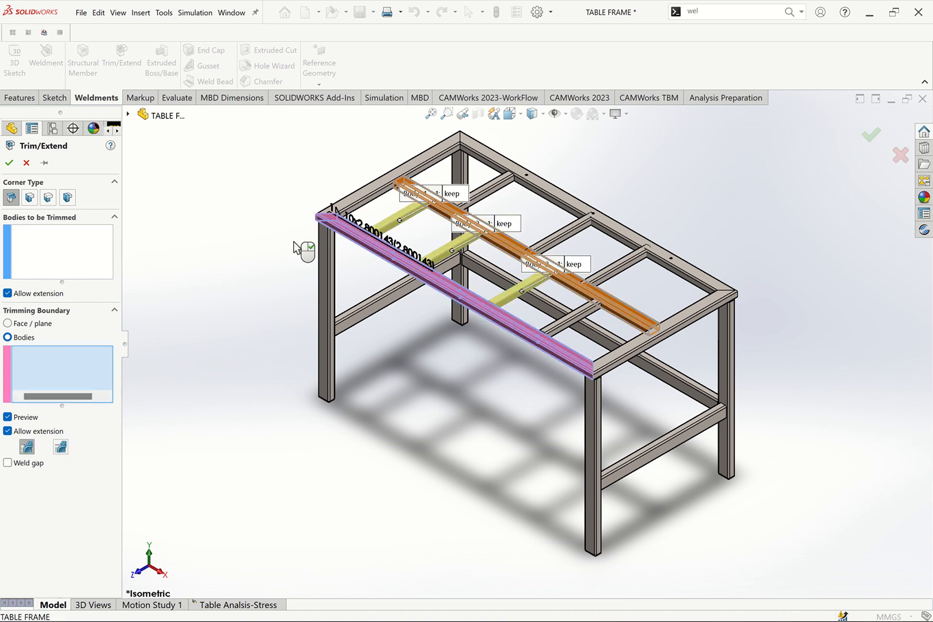
{"action": "left_click", "coordinate": [10, 165]}
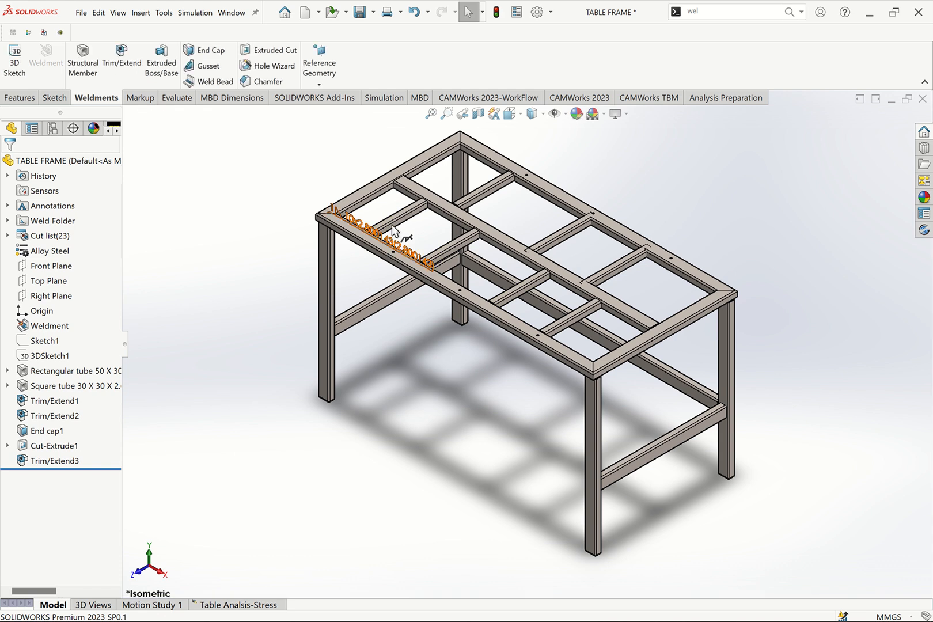
Step: Trim the two new rear crossbars to the middle rail and the rear rail, using the rails as trimming bodies
{"action": "scroll", "coordinate": [393, 231], "scroll_direction": "down", "scroll_amount": 2}
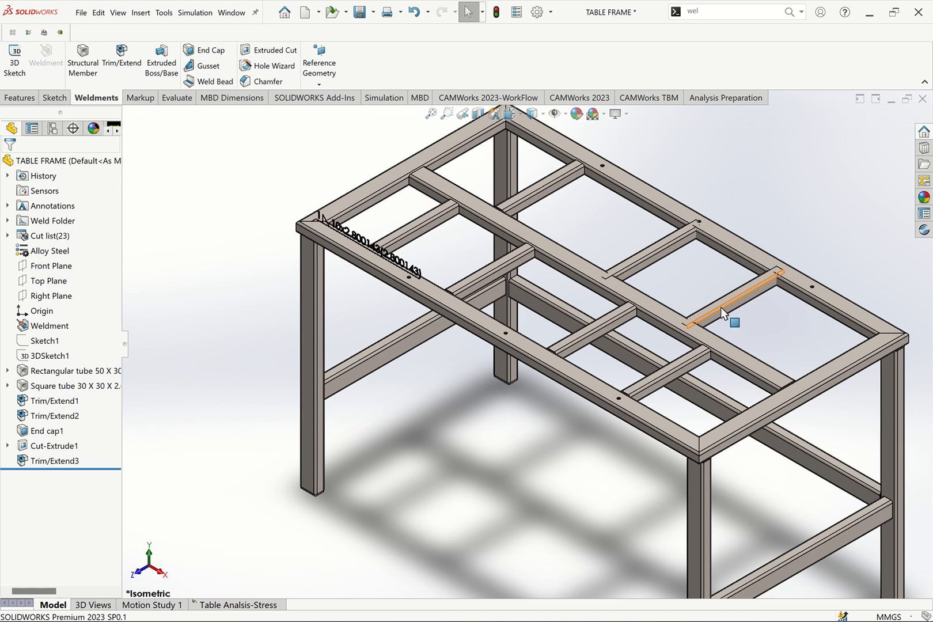
{"action": "left_click", "coordinate": [122, 58]}
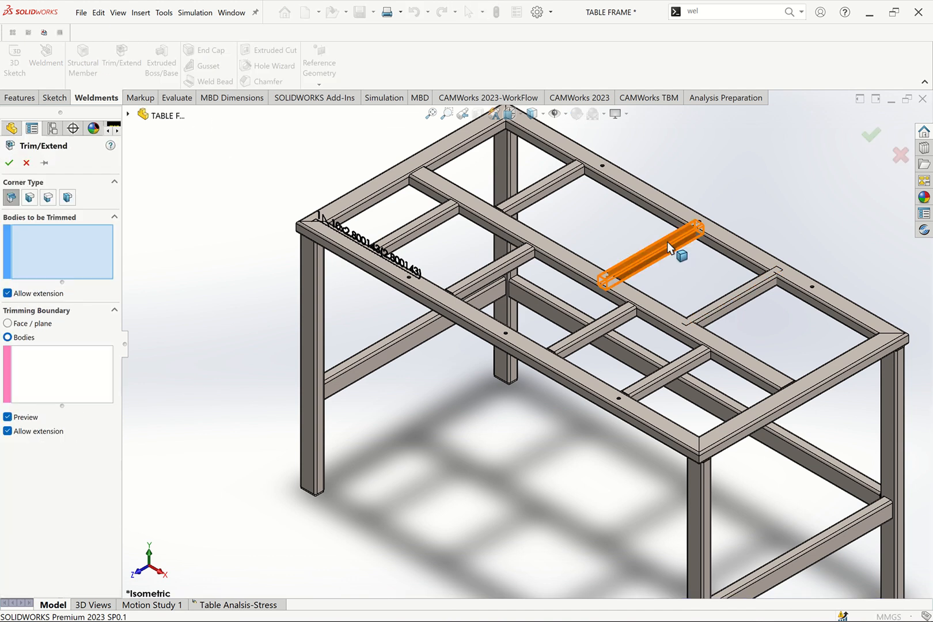
{"action": "left_click", "coordinate": [667, 241]}
{"action": "left_click", "coordinate": [730, 299]}
{"action": "left_click", "coordinate": [86, 369]}
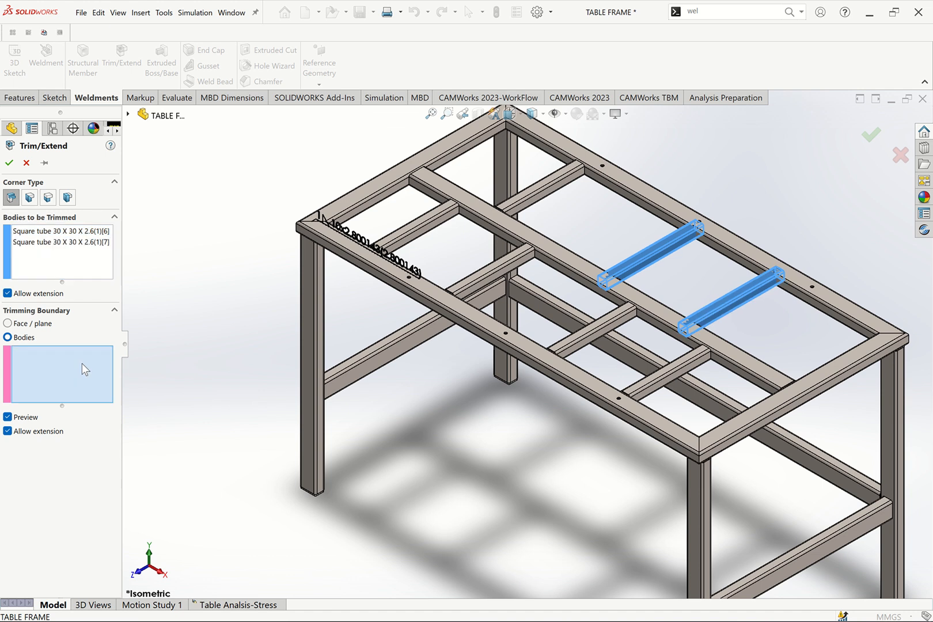
{"action": "left_click", "coordinate": [652, 320]}
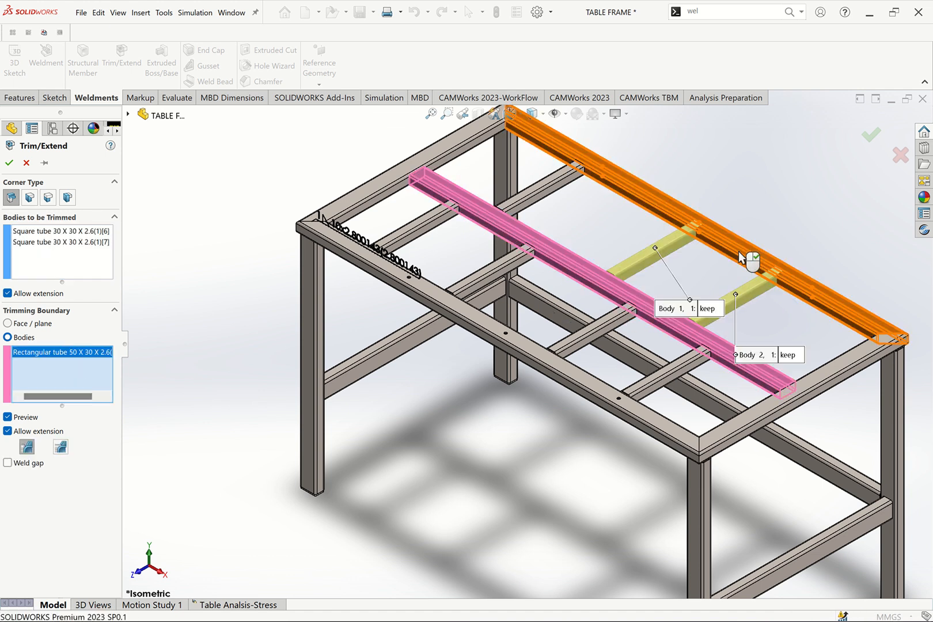
{"action": "left_click", "coordinate": [750, 262]}
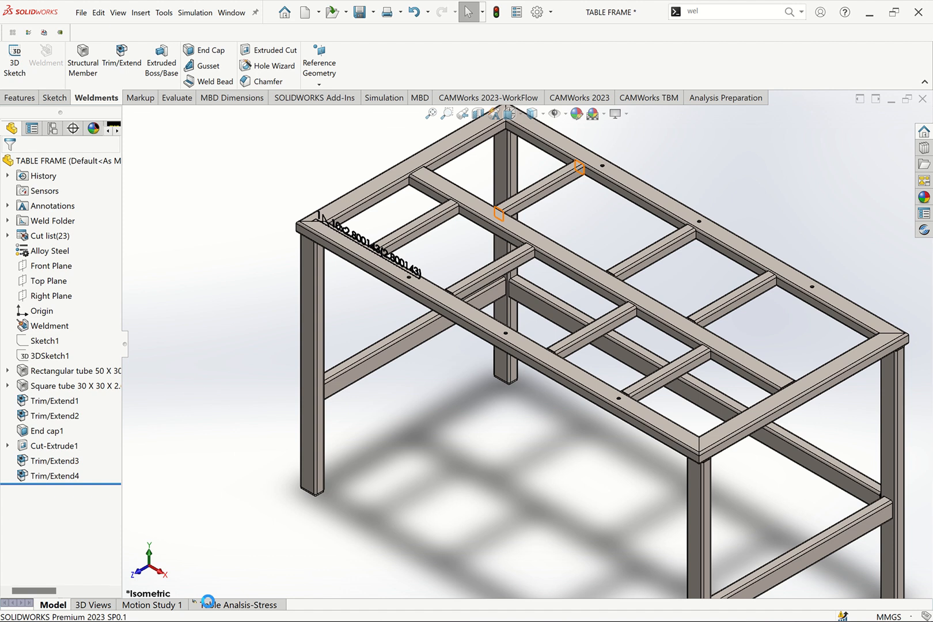
Step: Switch to the Table Analsis-Stress study and open the definition of the Force-1 load for editing
{"action": "left_click", "coordinate": [208, 604]}
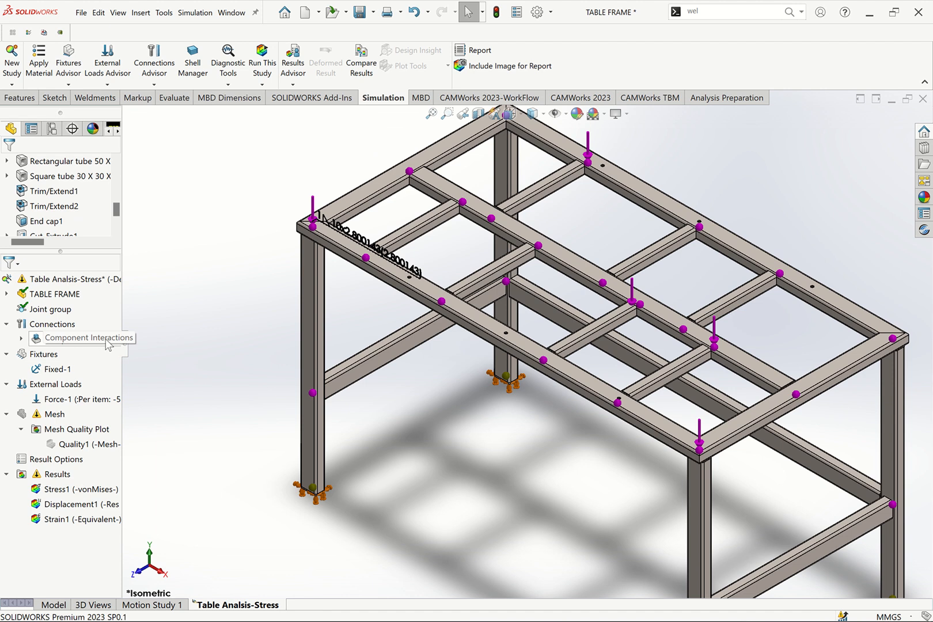
{"action": "right_click", "coordinate": [82, 404]}
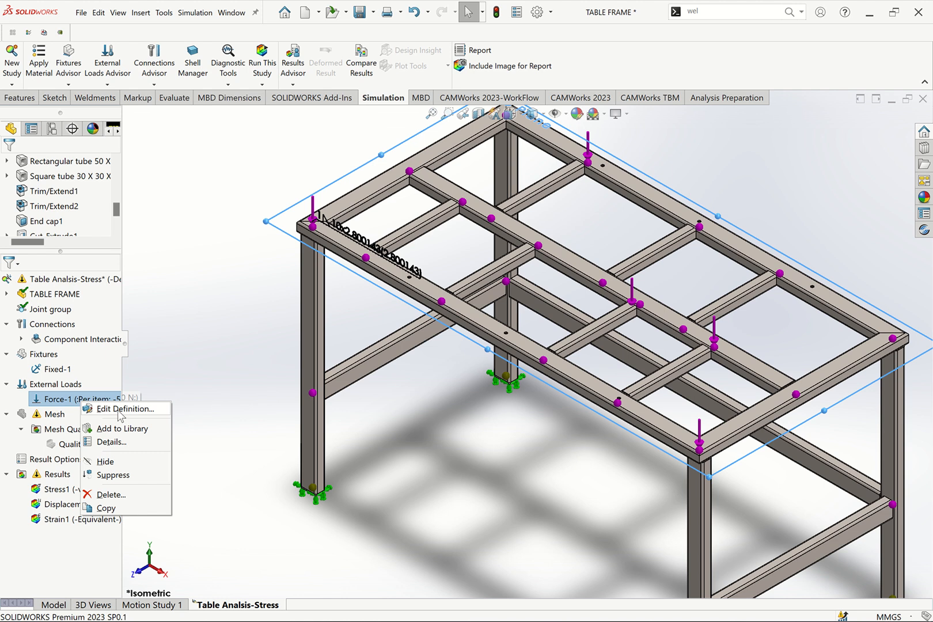
{"action": "left_click", "coordinate": [119, 410]}
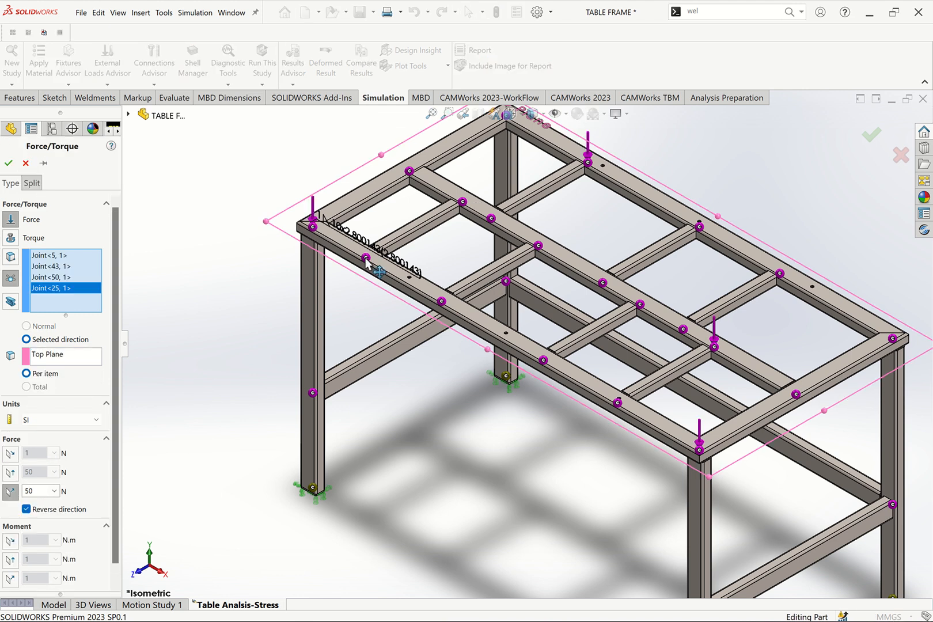
Step: Try to add the new crossbar joints on the front, middle and rear rails to the existing joint selection of Force-1
{"action": "left_click", "coordinate": [464, 206]}
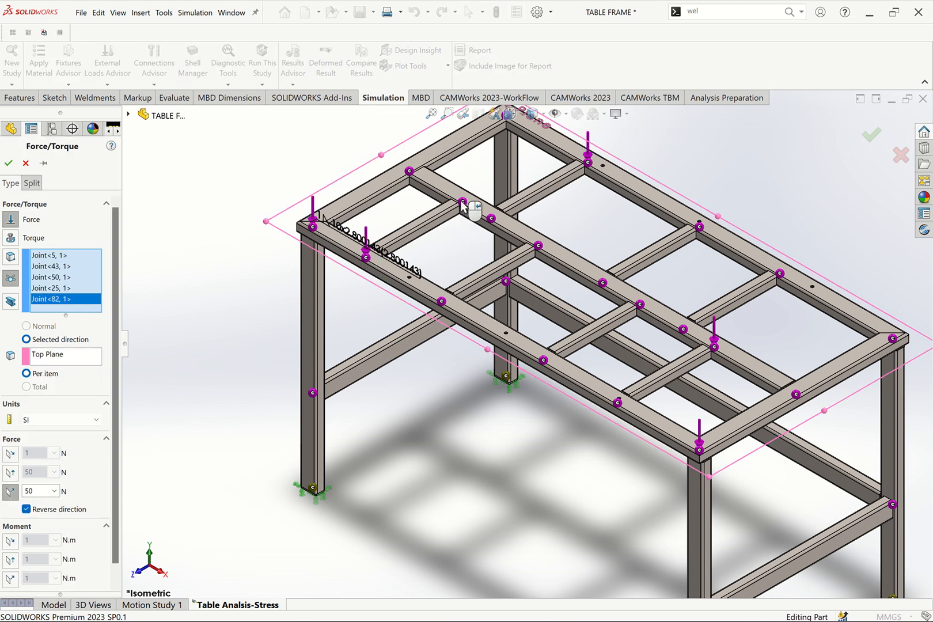
{"action": "left_click", "coordinate": [464, 294]}
{"action": "left_click", "coordinate": [442, 306]}
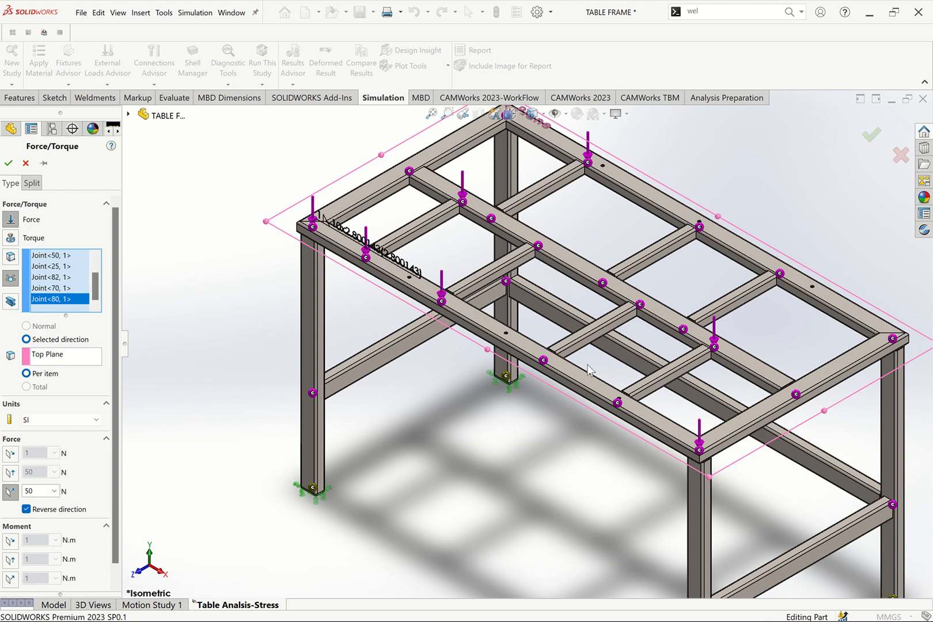
{"action": "left_click", "coordinate": [543, 360]}
{"action": "left_click", "coordinate": [641, 304]}
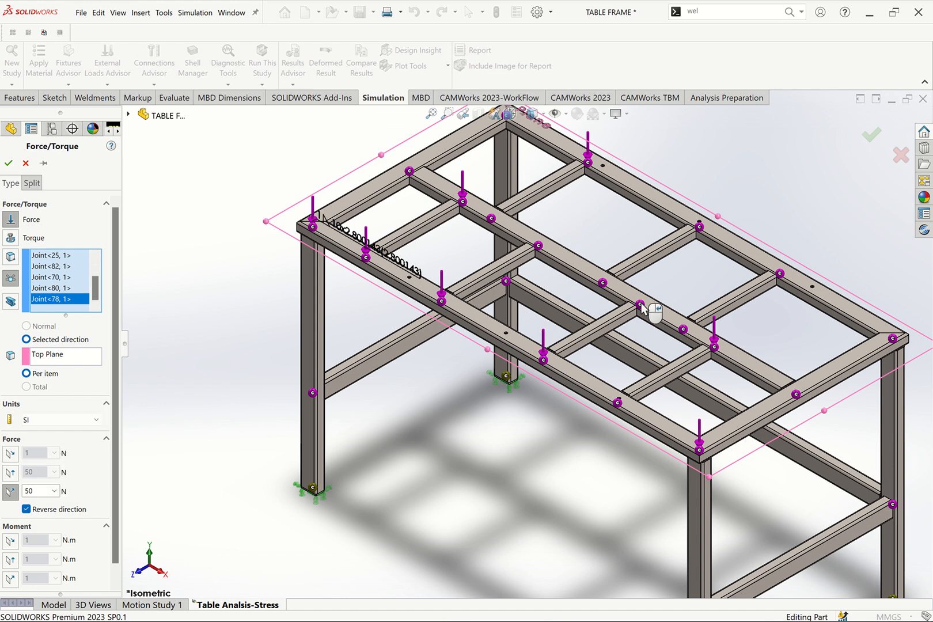
{"action": "left_click", "coordinate": [603, 284]}
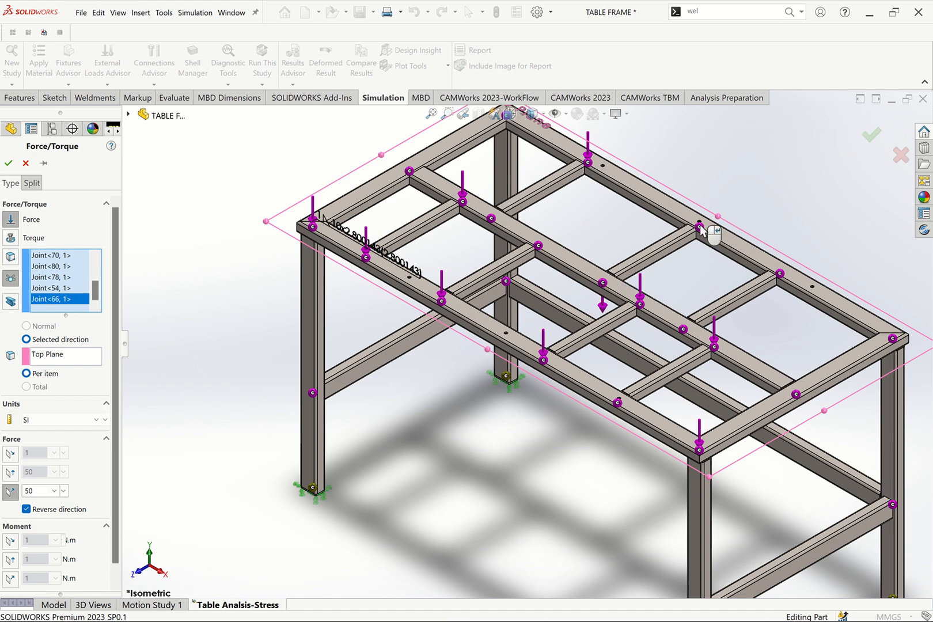
{"action": "left_click", "coordinate": [780, 275]}
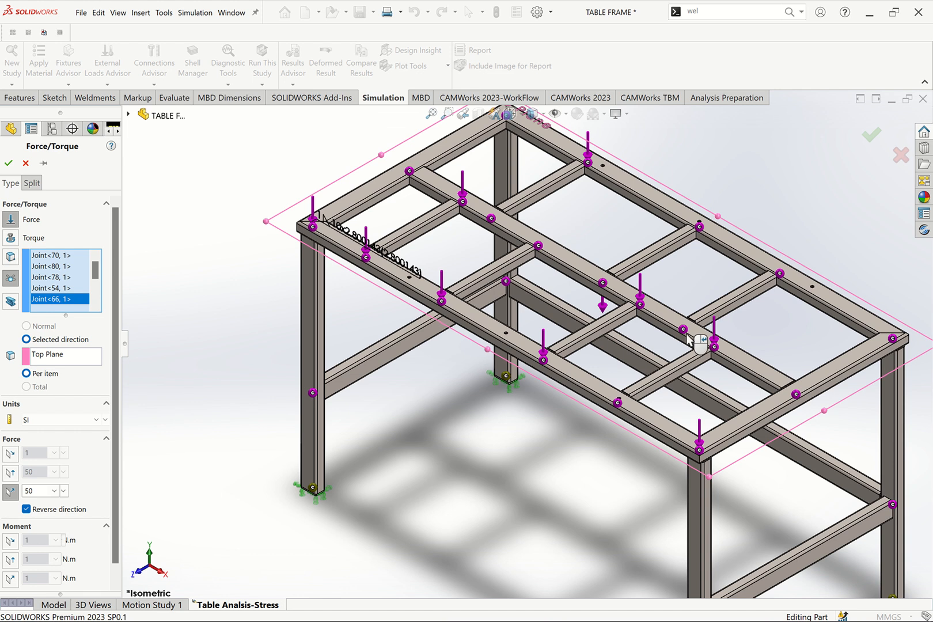
{"action": "left_click", "coordinate": [796, 395]}
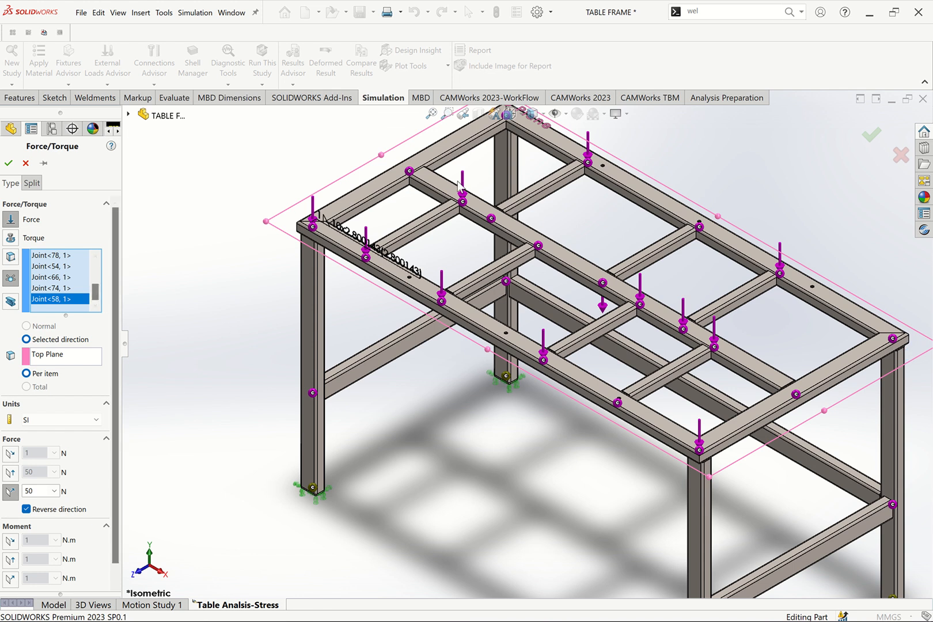
Step: Clear all joints from the selection of Force-1
{"action": "scroll", "coordinate": [464, 239], "scroll_direction": "up", "scroll_amount": 3}
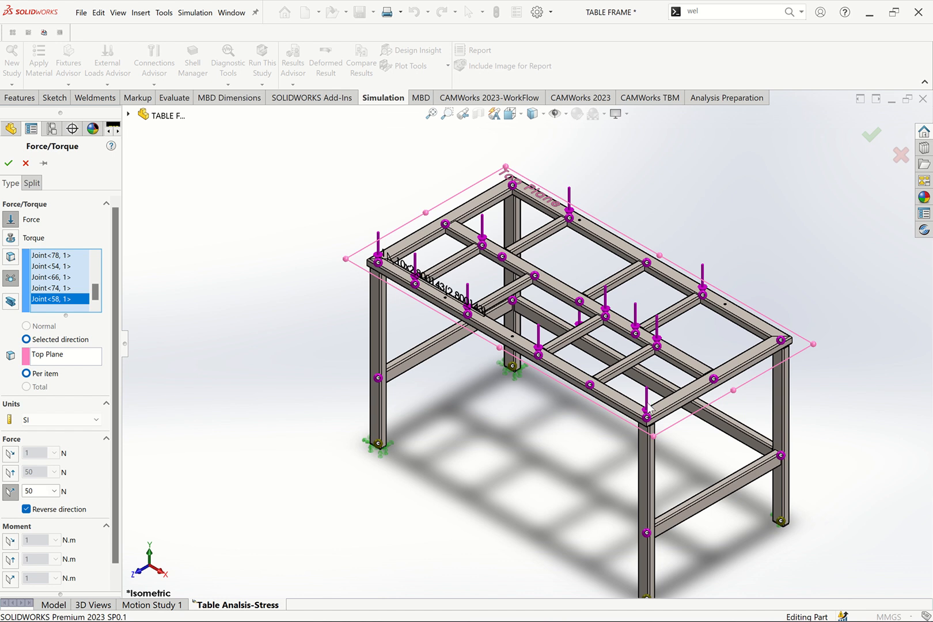
{"action": "left_click", "coordinate": [61, 274]}
{"action": "right_click", "coordinate": [61, 273]}
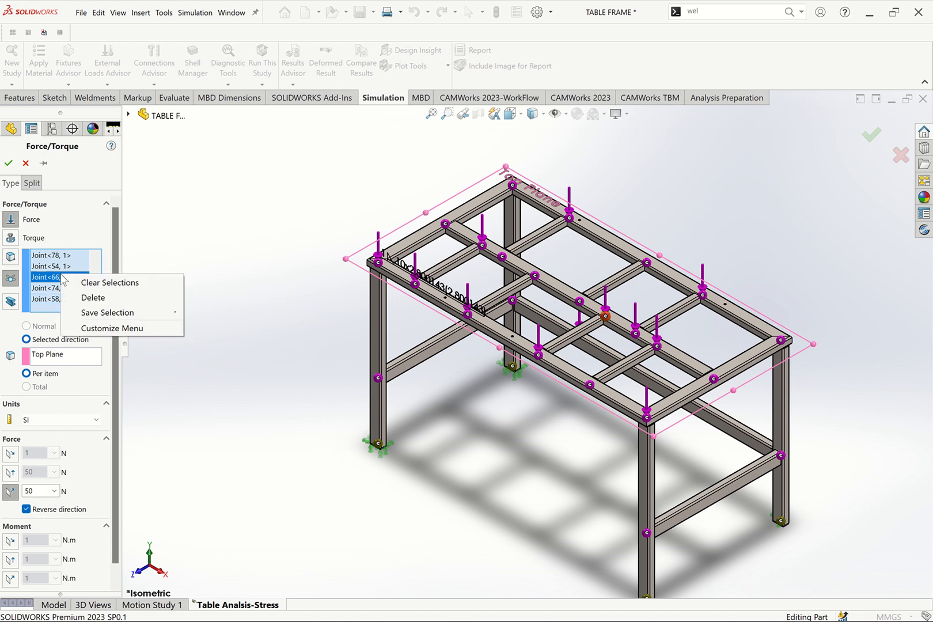
{"action": "left_click", "coordinate": [85, 279]}
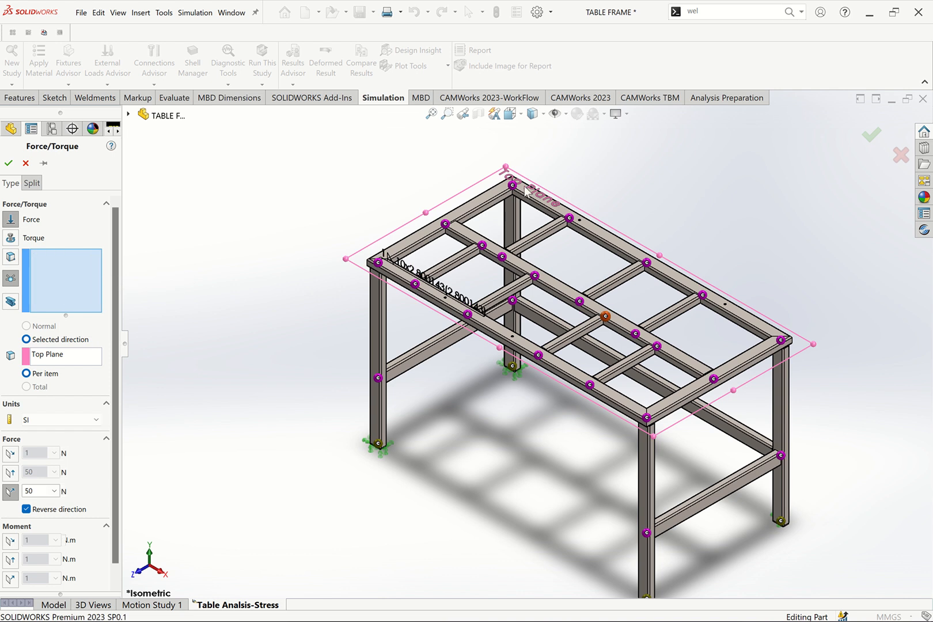
Step: Apply Force-1 to the five joints along the rear top rail, including both corner joints
{"action": "scroll", "coordinate": [525, 196], "scroll_direction": "down", "scroll_amount": 5}
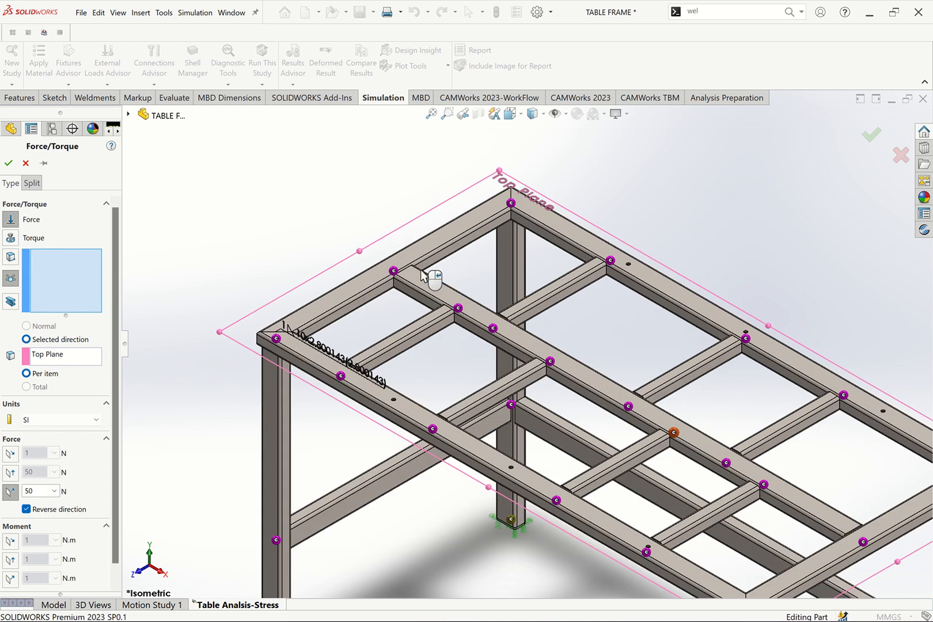
{"action": "left_click", "coordinate": [393, 271]}
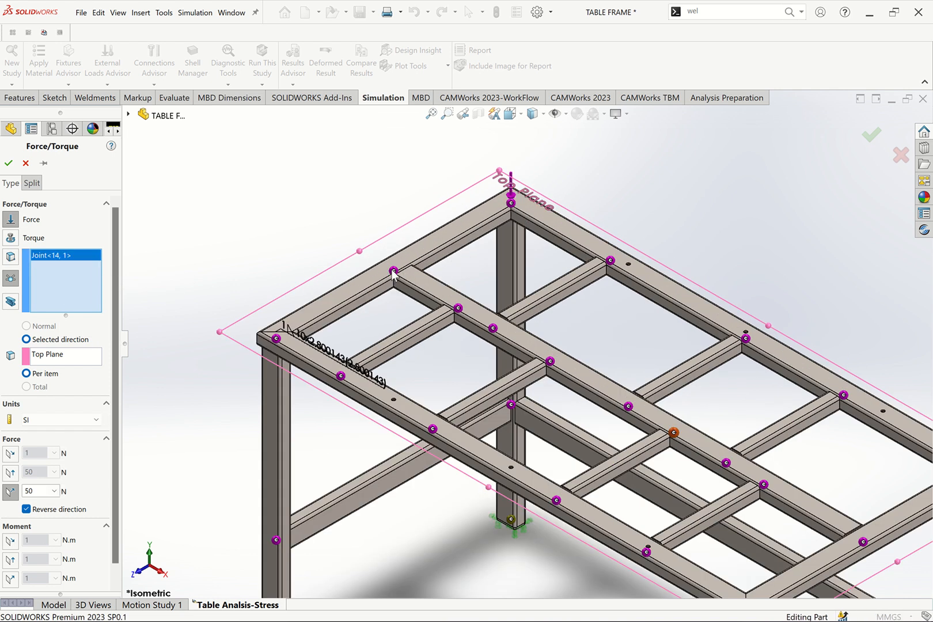
{"action": "left_click", "coordinate": [609, 263]}
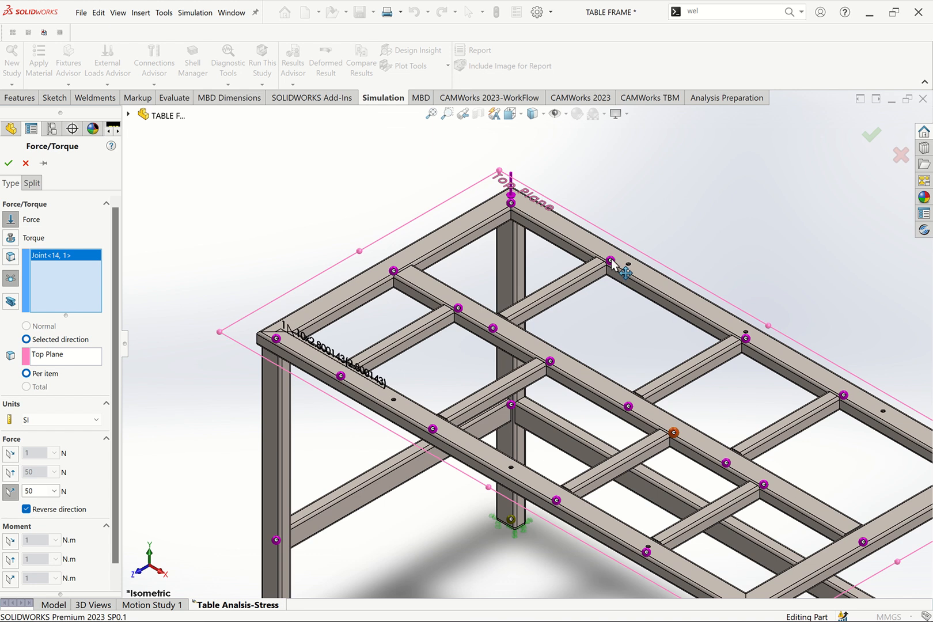
{"action": "left_click", "coordinate": [843, 395]}
{"action": "left_click", "coordinate": [746, 338]}
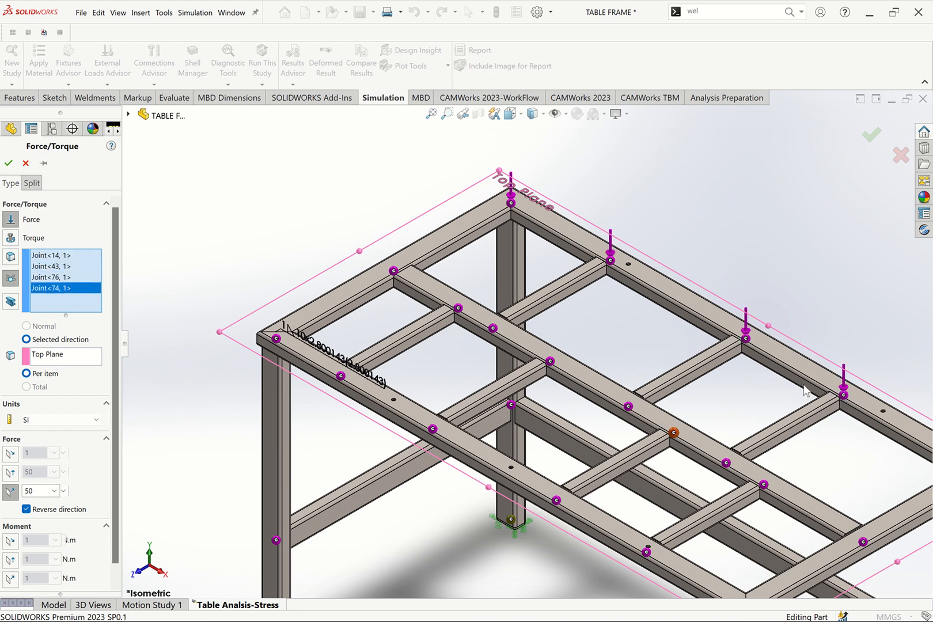
{"action": "scroll", "coordinate": [805, 392], "scroll_direction": "up", "scroll_amount": 3}
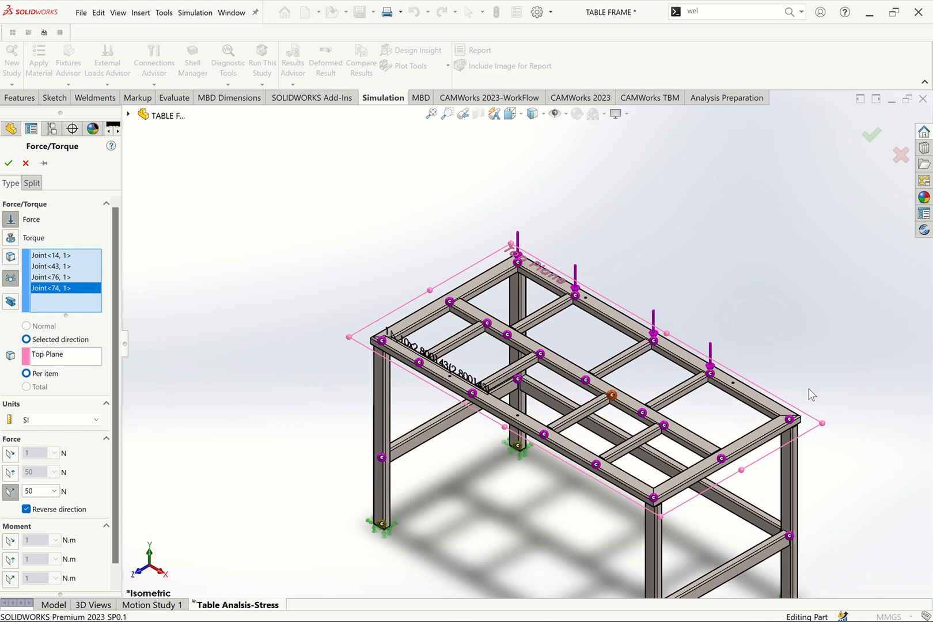
{"action": "left_click", "coordinate": [721, 459]}
{"action": "scroll", "coordinate": [723, 464], "scroll_direction": "down", "scroll_amount": 3}
Step: Add the nine joints along the middle rail of the tabletop, including both end joints, to the Force-1 selection
{"action": "left_click", "coordinate": [705, 449]}
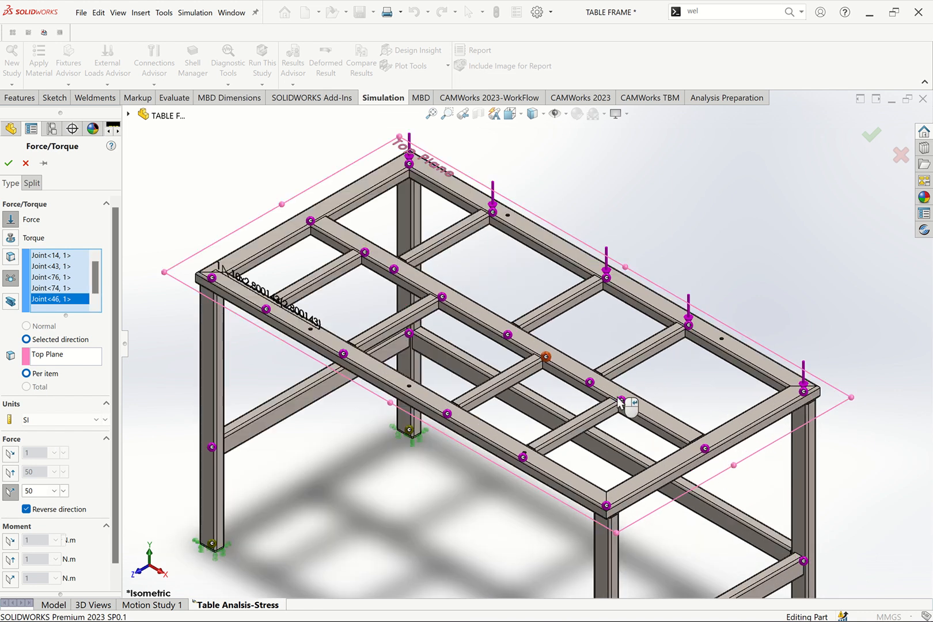
{"action": "left_click", "coordinate": [622, 400]}
{"action": "left_click", "coordinate": [590, 383]}
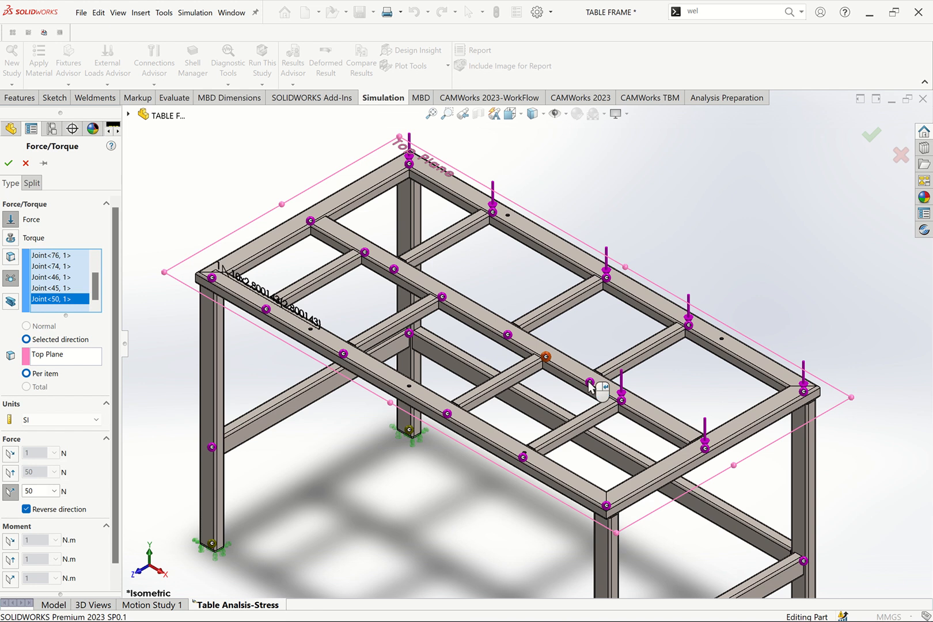
{"action": "left_click", "coordinate": [548, 358]}
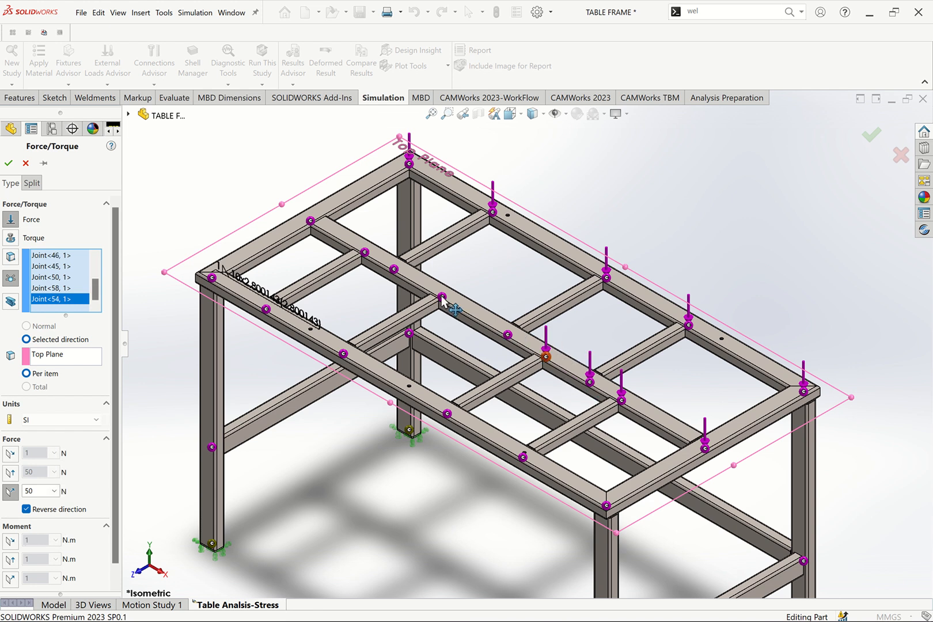
{"action": "scroll", "coordinate": [512, 339], "scroll_direction": "down", "scroll_amount": 3}
{"action": "left_click", "coordinate": [522, 345]}
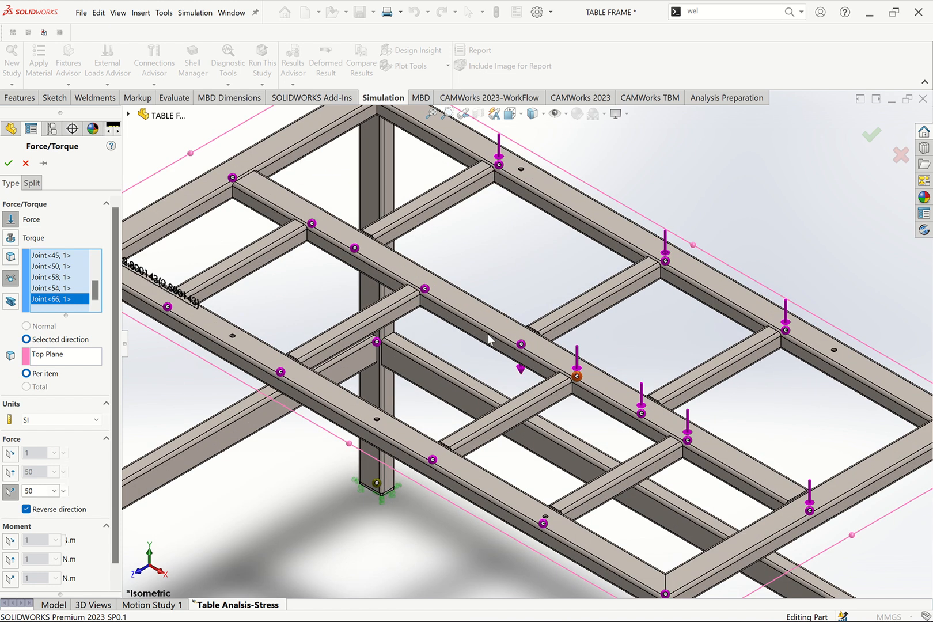
{"action": "left_click", "coordinate": [425, 289]}
{"action": "scroll", "coordinate": [362, 256], "scroll_direction": "up", "scroll_amount": 3}
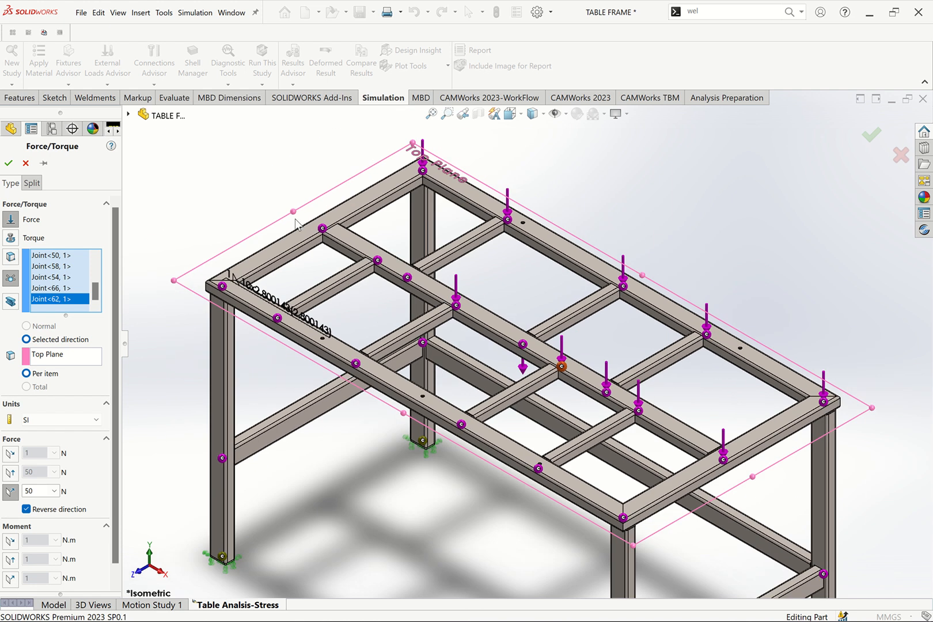
{"action": "scroll", "coordinate": [296, 223], "scroll_direction": "down", "scroll_amount": 3}
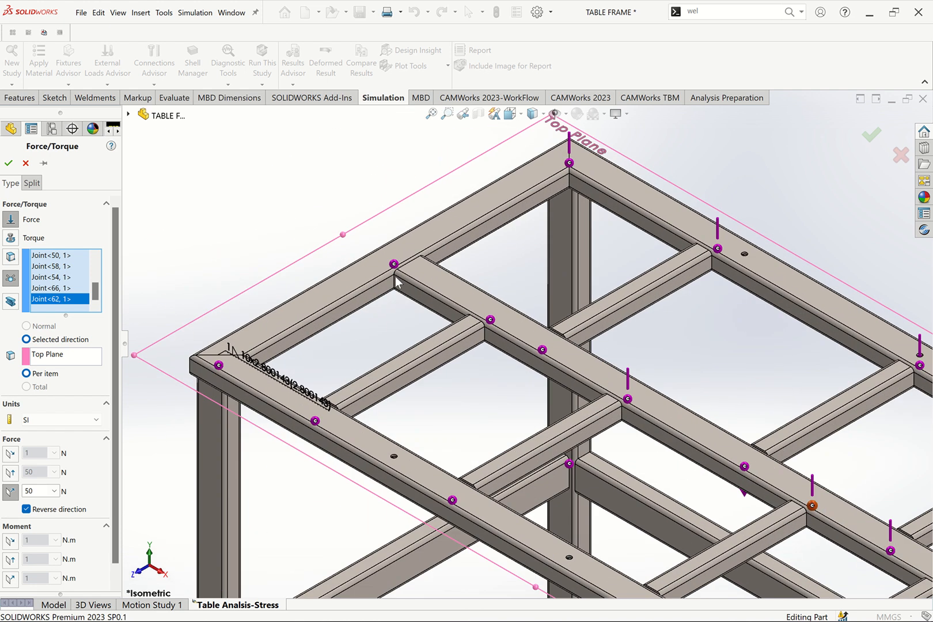
{"action": "left_click", "coordinate": [542, 350]}
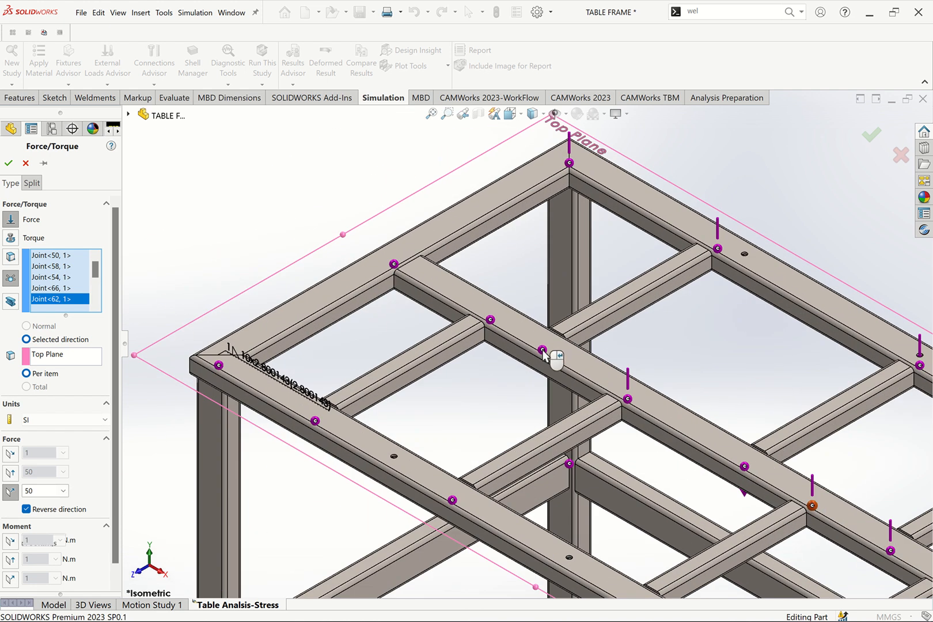
{"action": "left_click", "coordinate": [491, 321]}
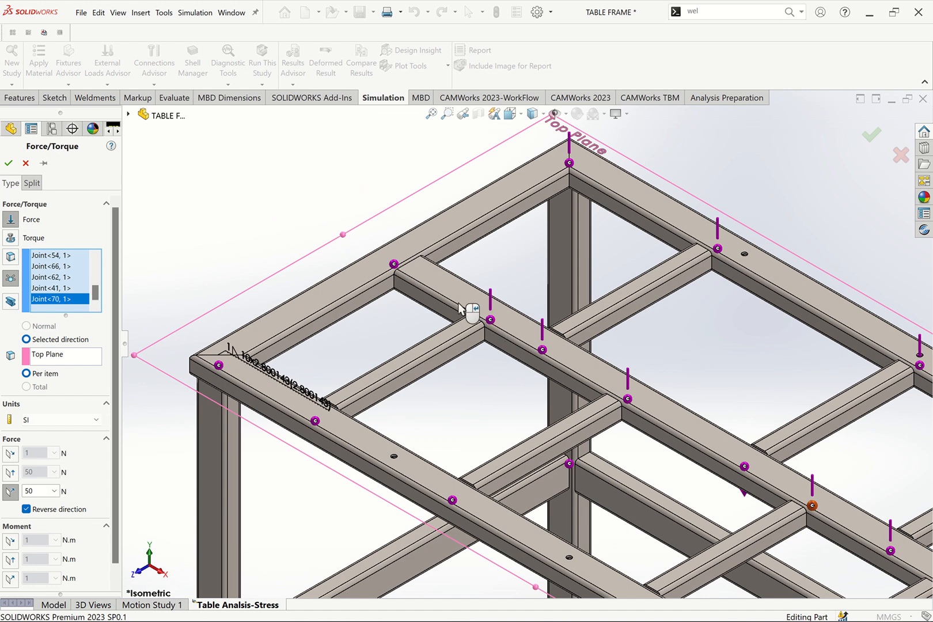
{"action": "left_click", "coordinate": [394, 264]}
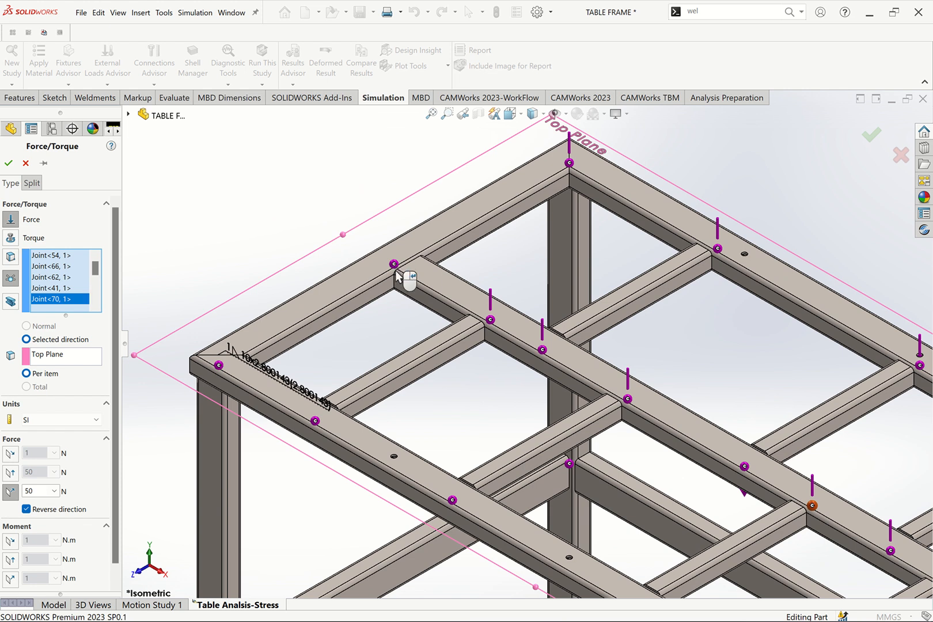
Step: Add the six joints along the front top rail, including both corner joints, to Force-1 and accept the load
{"action": "scroll", "coordinate": [370, 308], "scroll_direction": "down", "scroll_amount": 3}
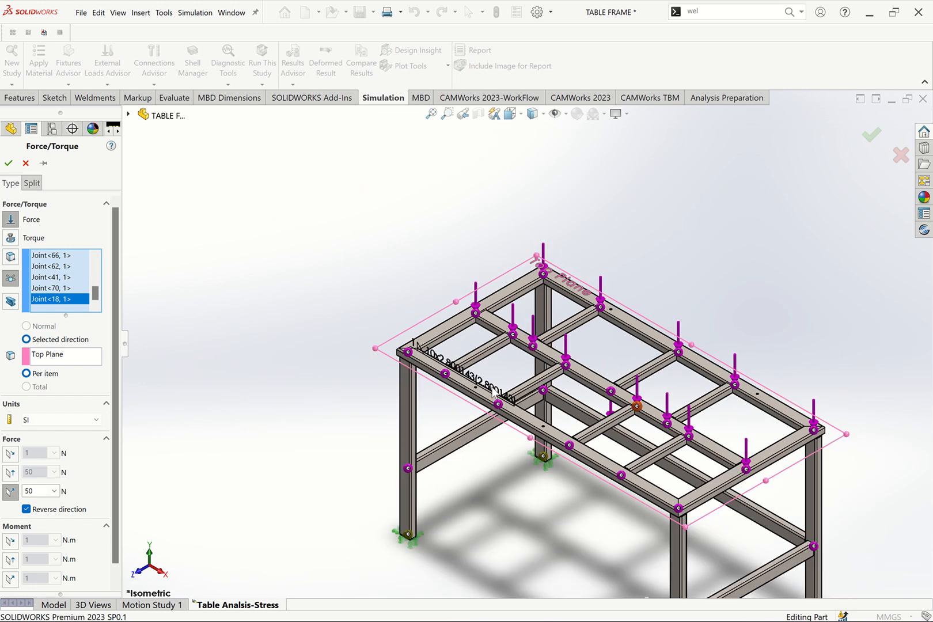
{"action": "scroll", "coordinate": [332, 323], "scroll_direction": "up", "scroll_amount": 3}
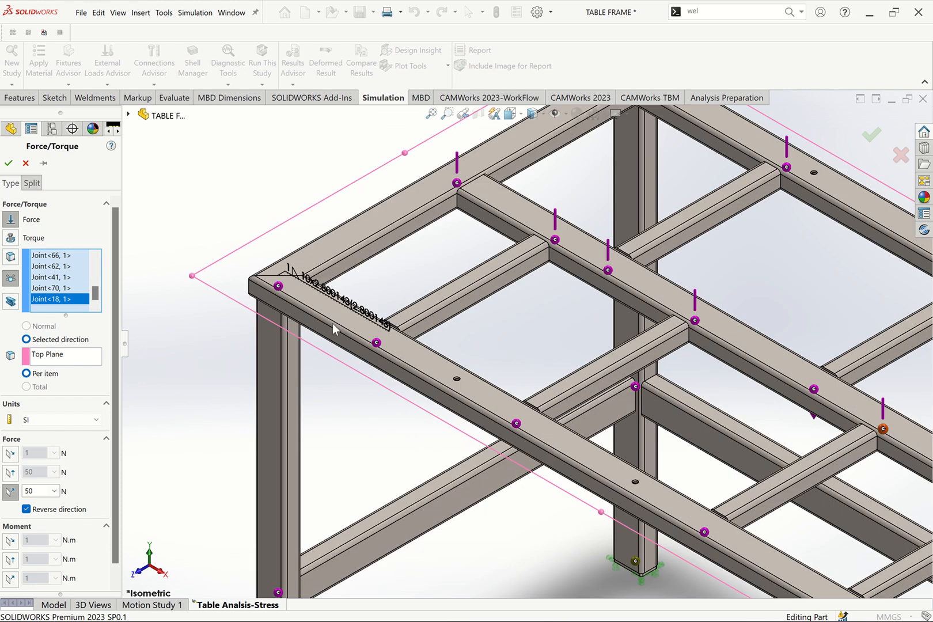
{"action": "left_click", "coordinate": [278, 287]}
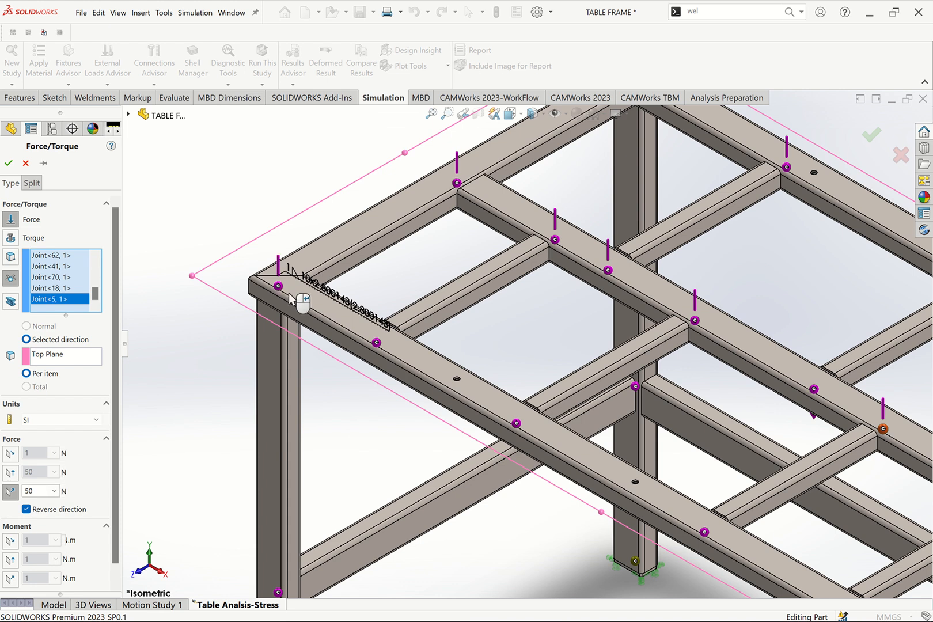
{"action": "left_click", "coordinate": [378, 346]}
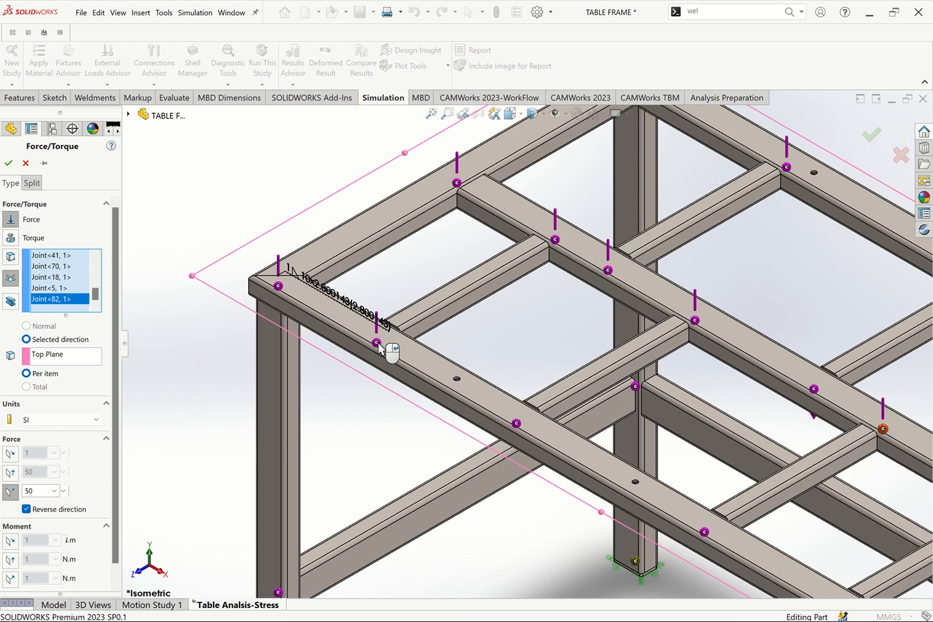
{"action": "left_click", "coordinate": [523, 432]}
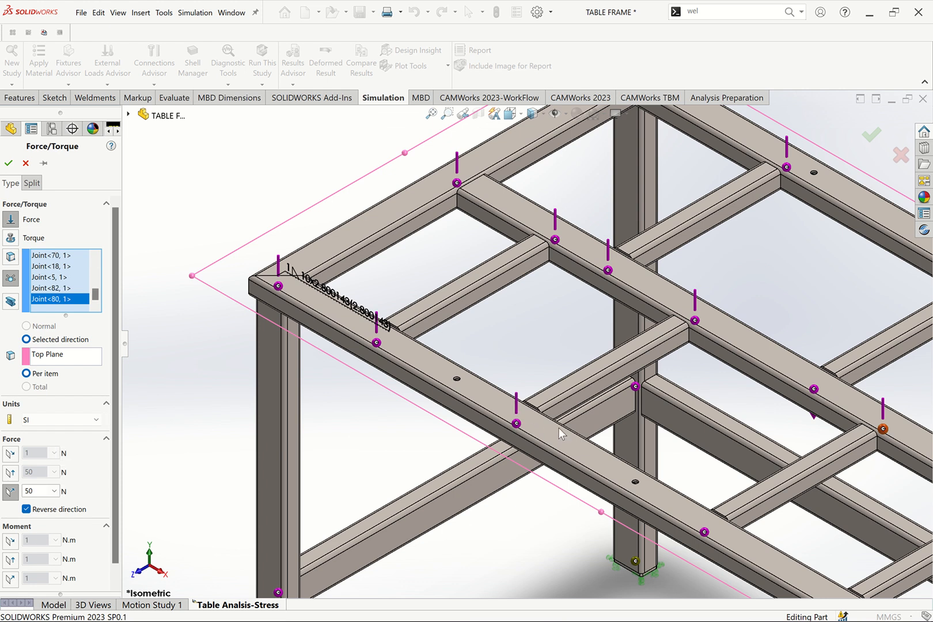
{"action": "scroll", "coordinate": [562, 433], "scroll_direction": "up", "scroll_amount": 5}
{"action": "scroll", "coordinate": [627, 453], "scroll_direction": "down", "scroll_amount": 5}
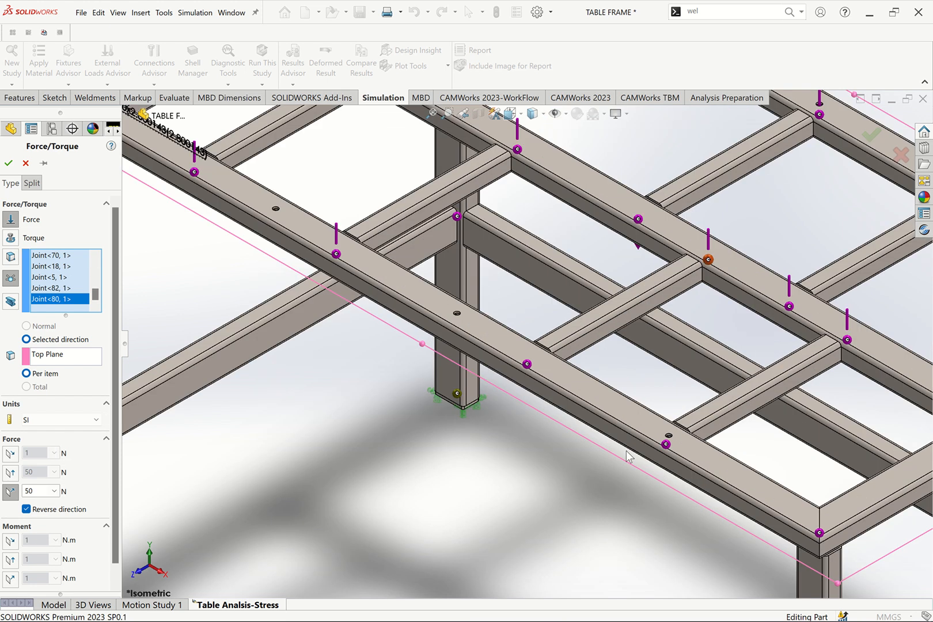
{"action": "left_click", "coordinate": [535, 374]}
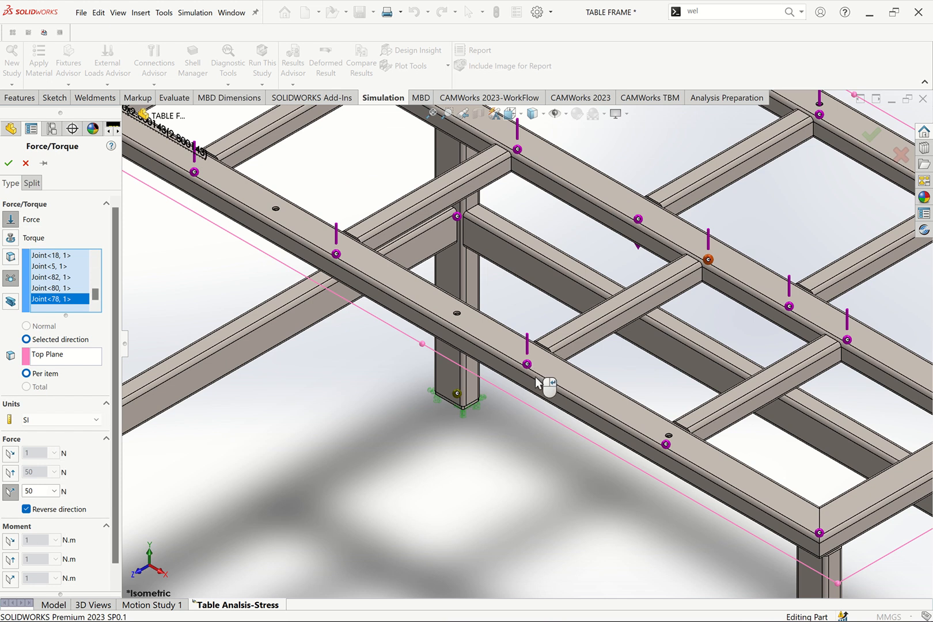
{"action": "left_click", "coordinate": [666, 443]}
{"action": "scroll", "coordinate": [724, 469], "scroll_direction": "up", "scroll_amount": 3}
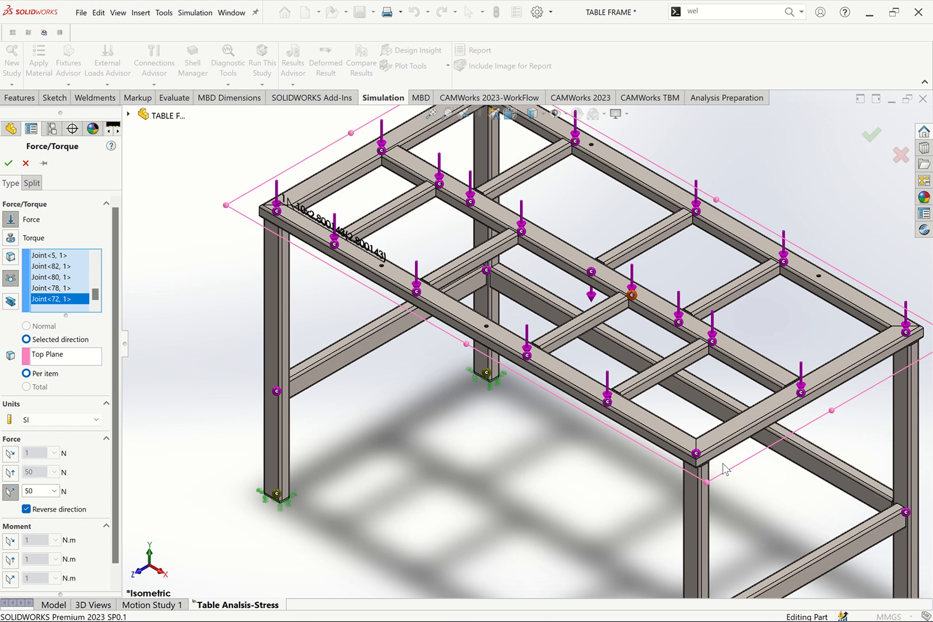
{"action": "left_click", "coordinate": [696, 454]}
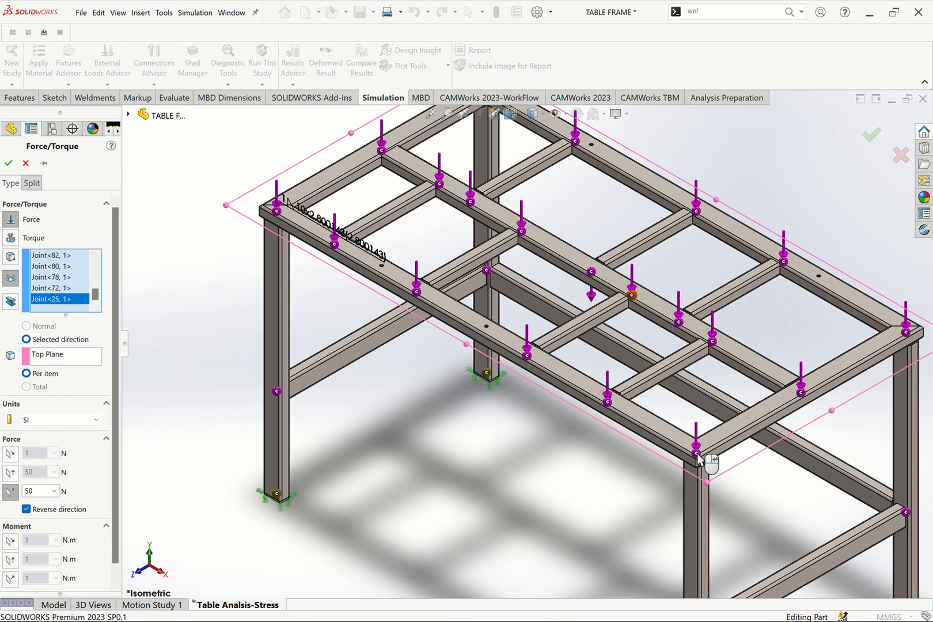
{"action": "left_click", "coordinate": [44, 206]}
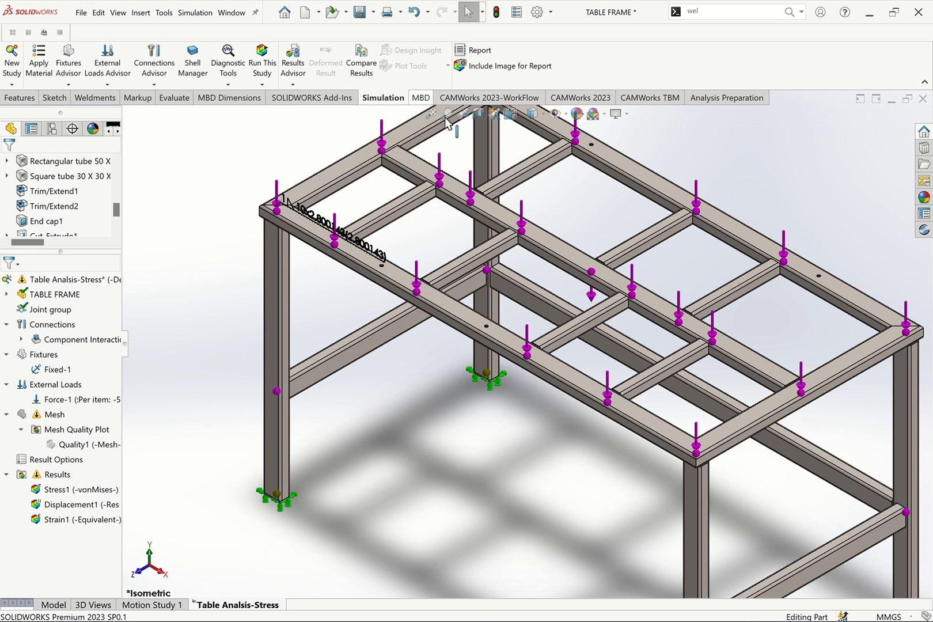
Step: Update all components of the Table Analsis-Stress study and run the analysis
{"action": "right_click", "coordinate": [40, 279]}
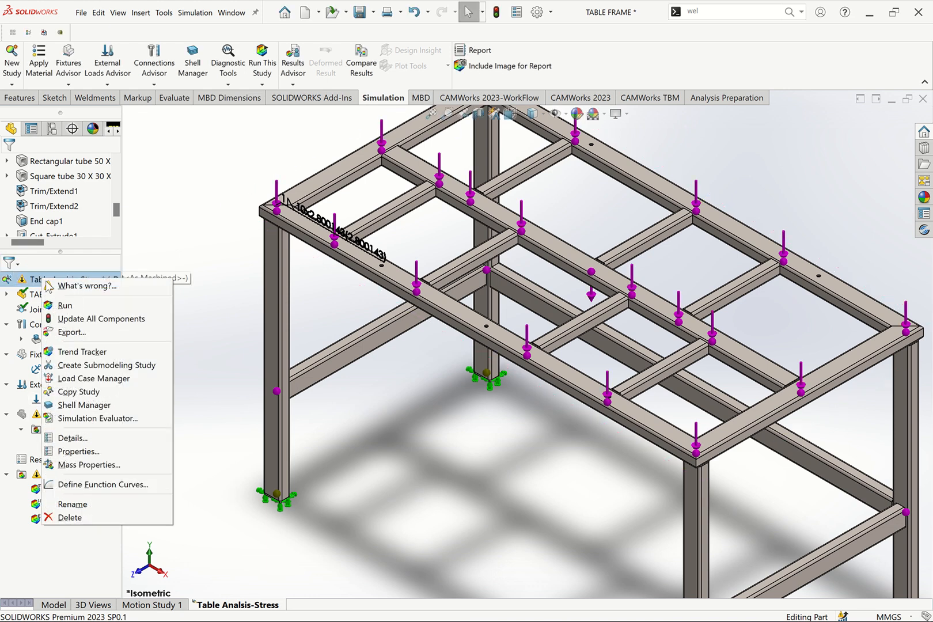
{"action": "left_click", "coordinate": [94, 320]}
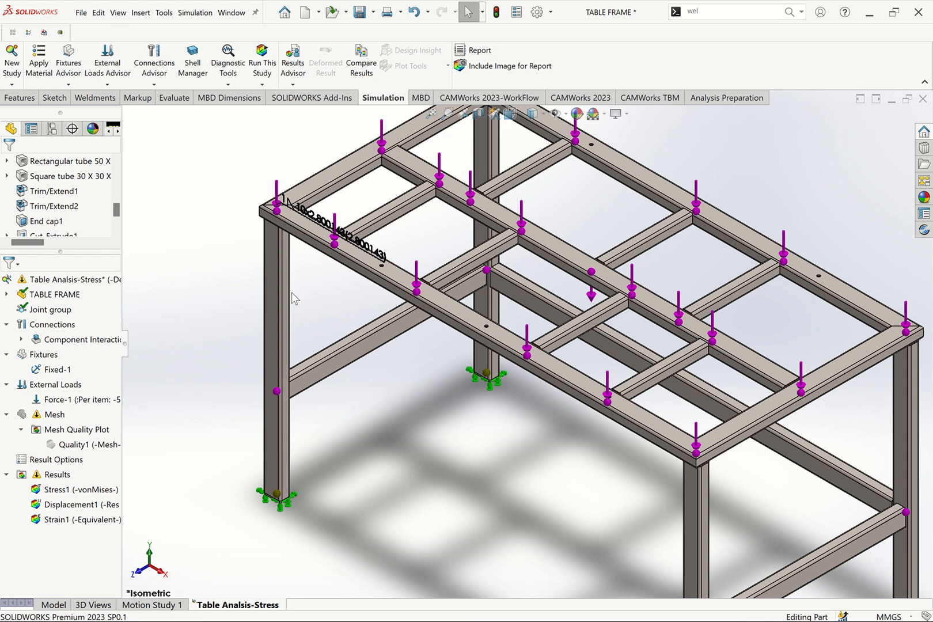
{"action": "key", "text": "f"}
{"action": "left_click", "coordinate": [439, 116]}
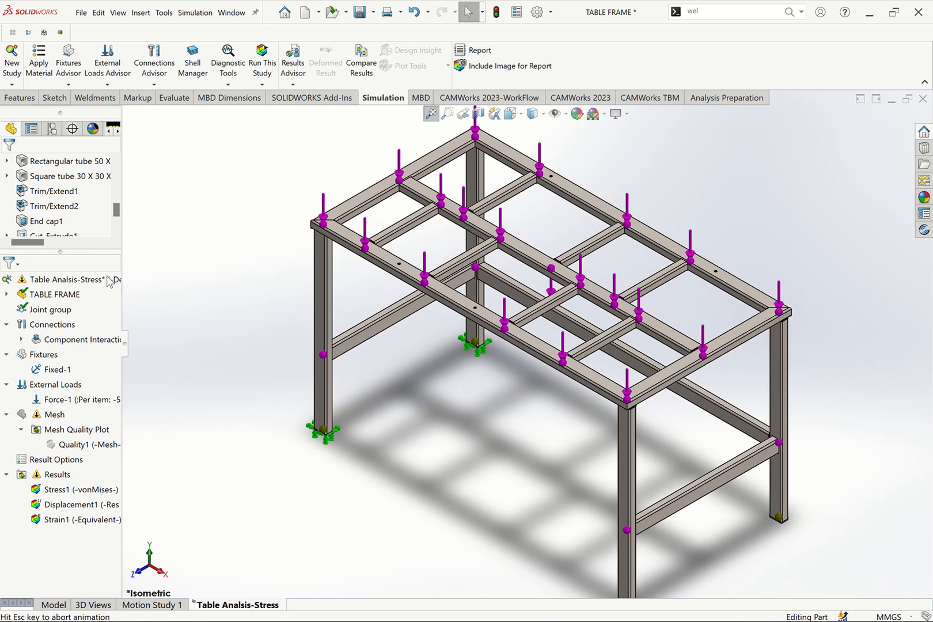
{"action": "right_click", "coordinate": [92, 279]}
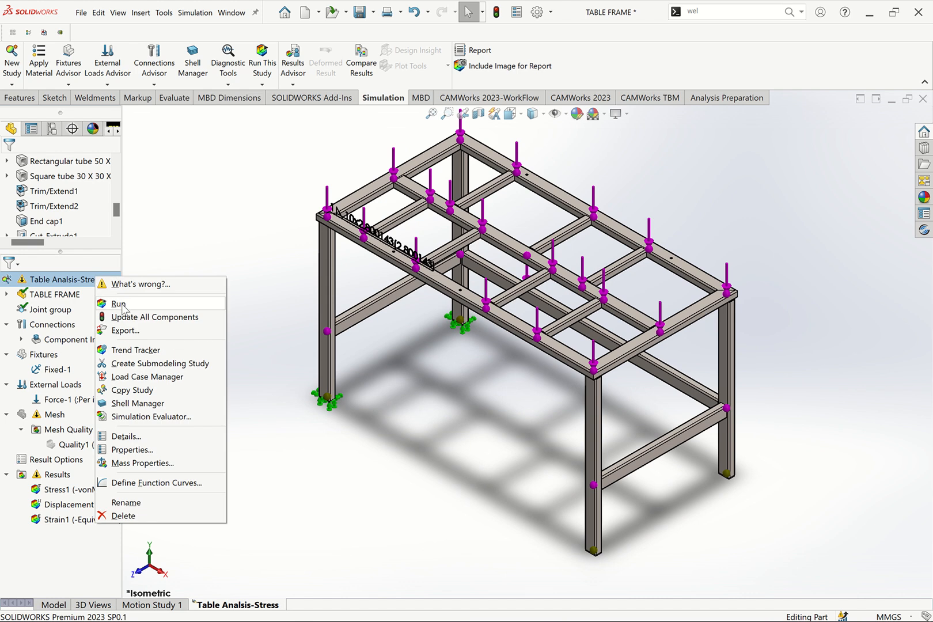
{"action": "left_click", "coordinate": [121, 303]}
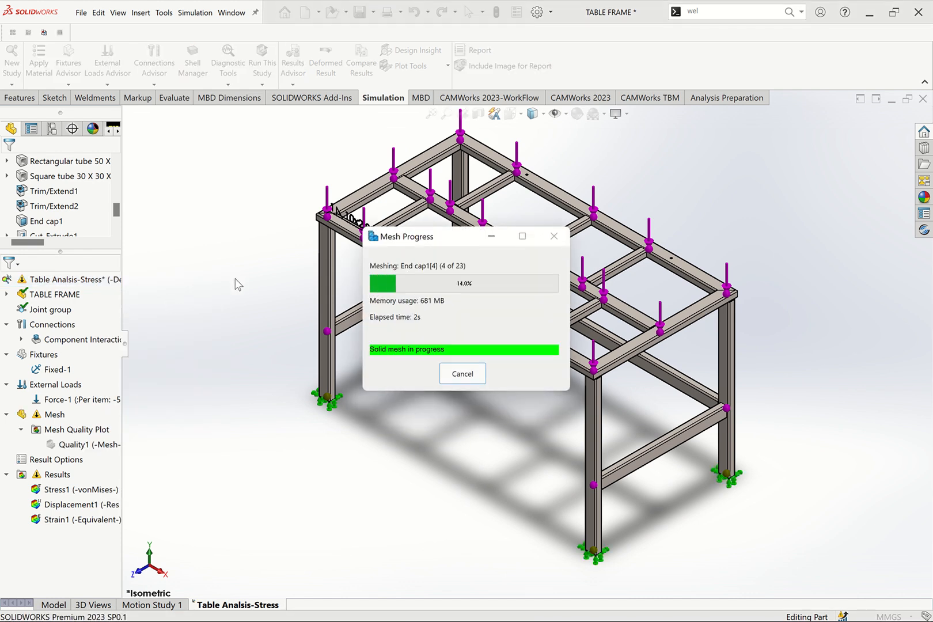
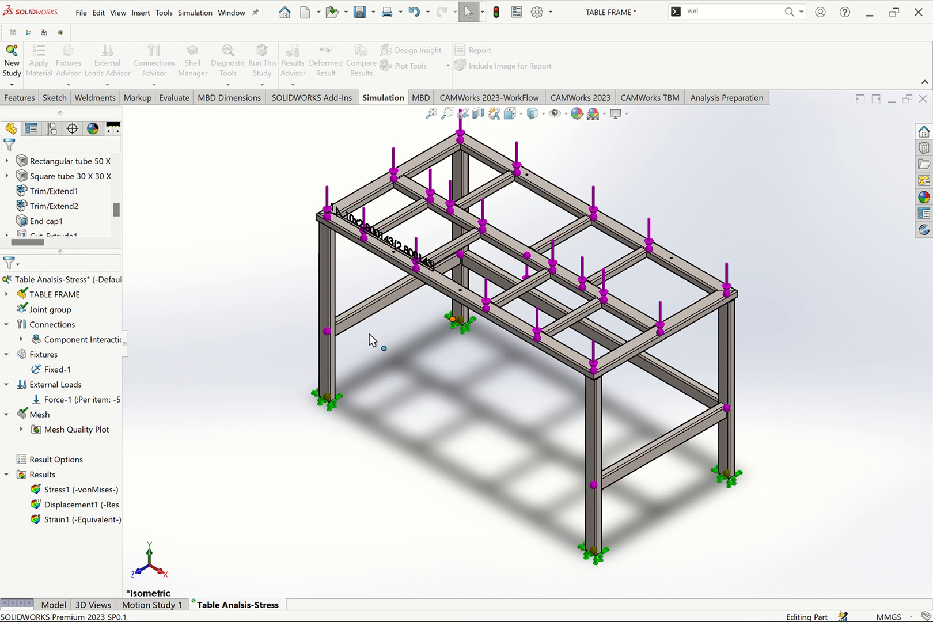
Step: Show the Displacement1 result plot in place of the Stress1 plot to examine the frame's deflection
{"action": "right_click", "coordinate": [74, 494]}
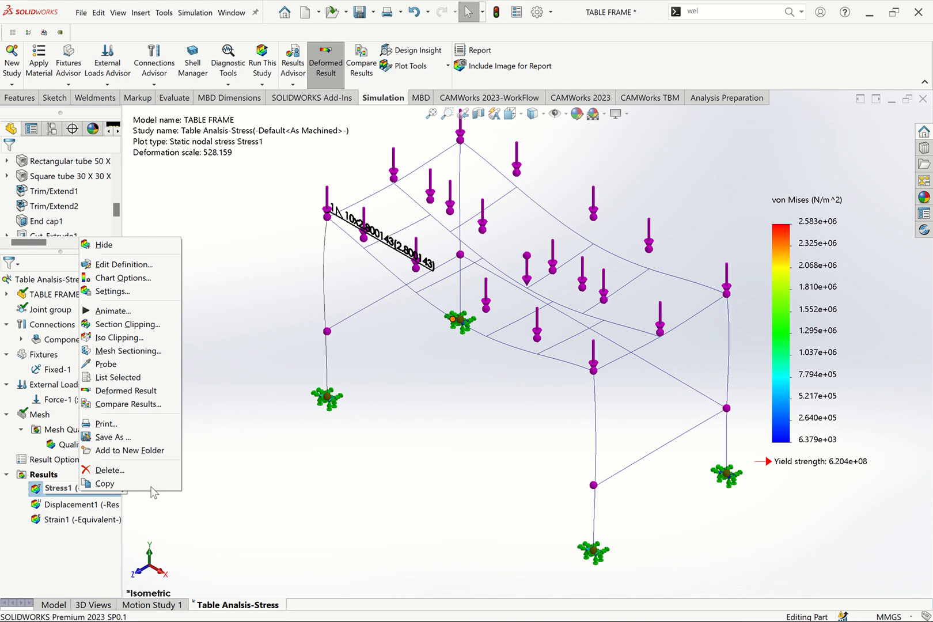
{"action": "right_click", "coordinate": [95, 489]}
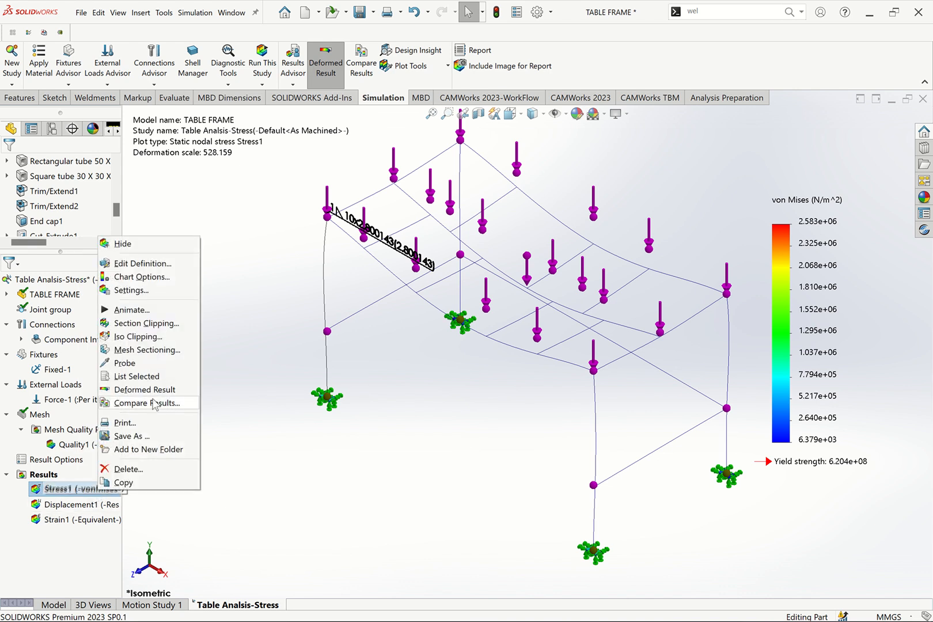
{"action": "left_click", "coordinate": [61, 505]}
{"action": "right_click", "coordinate": [65, 505]}
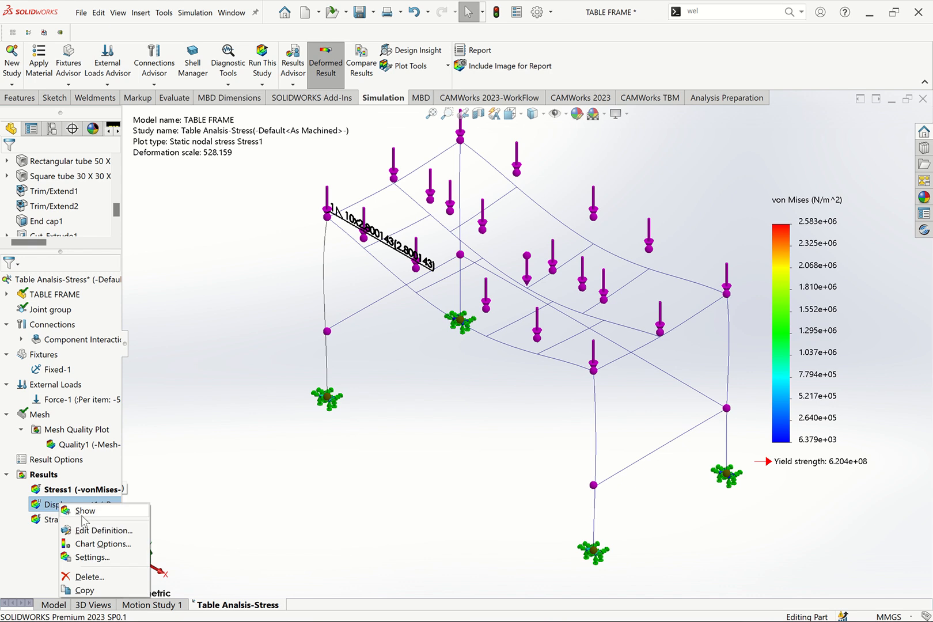
{"action": "left_click", "coordinate": [84, 509]}
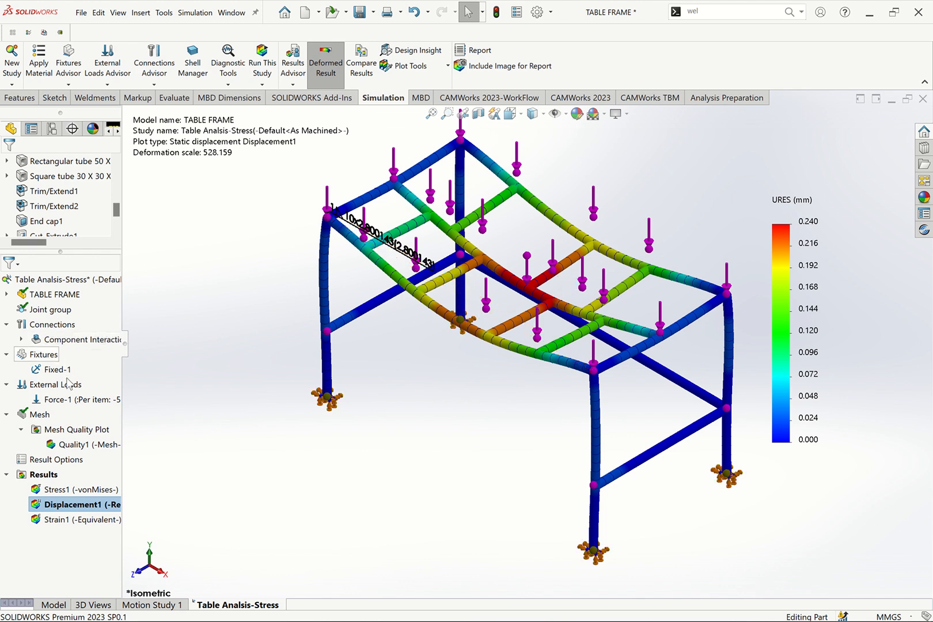
Step: Edit the definition of Force-1 and set the force to 20 N per item
{"action": "left_click", "coordinate": [70, 398]}
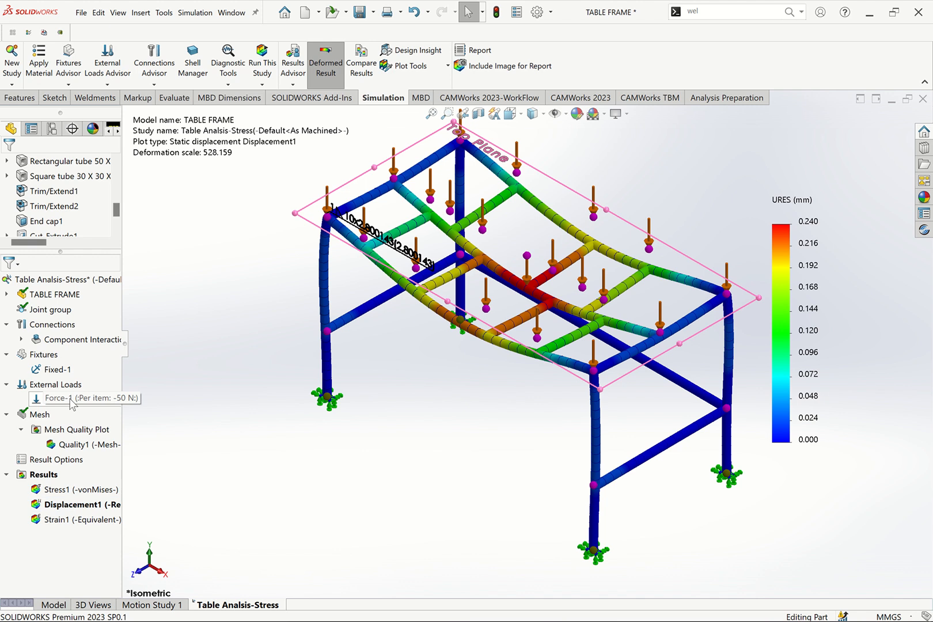
{"action": "right_click", "coordinate": [70, 400]}
{"action": "left_click", "coordinate": [111, 406]}
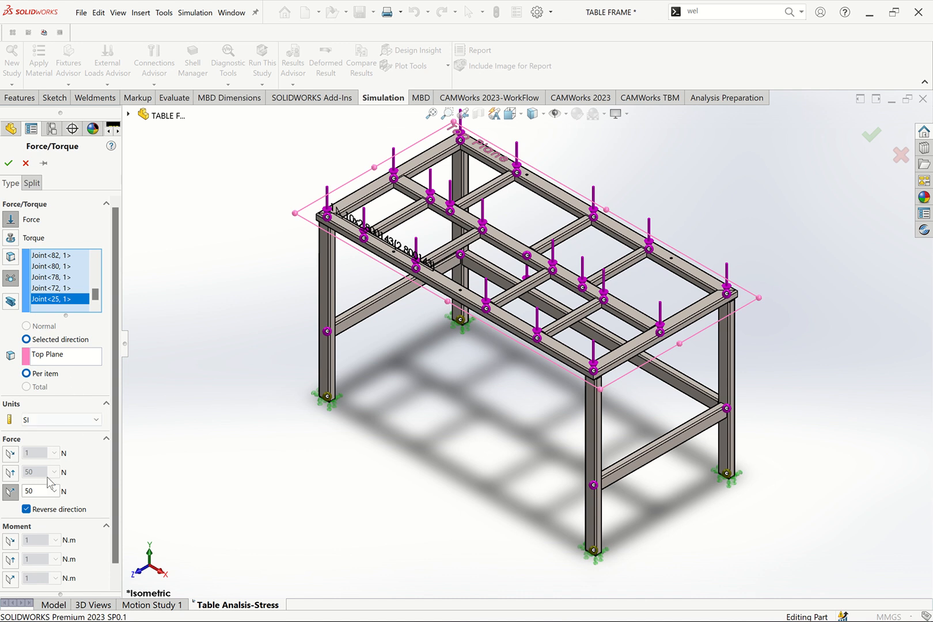
{"action": "left_click", "coordinate": [17, 490]}
{"action": "left_click", "coordinate": [9, 492]}
{"action": "left_click", "coordinate": [46, 489]}
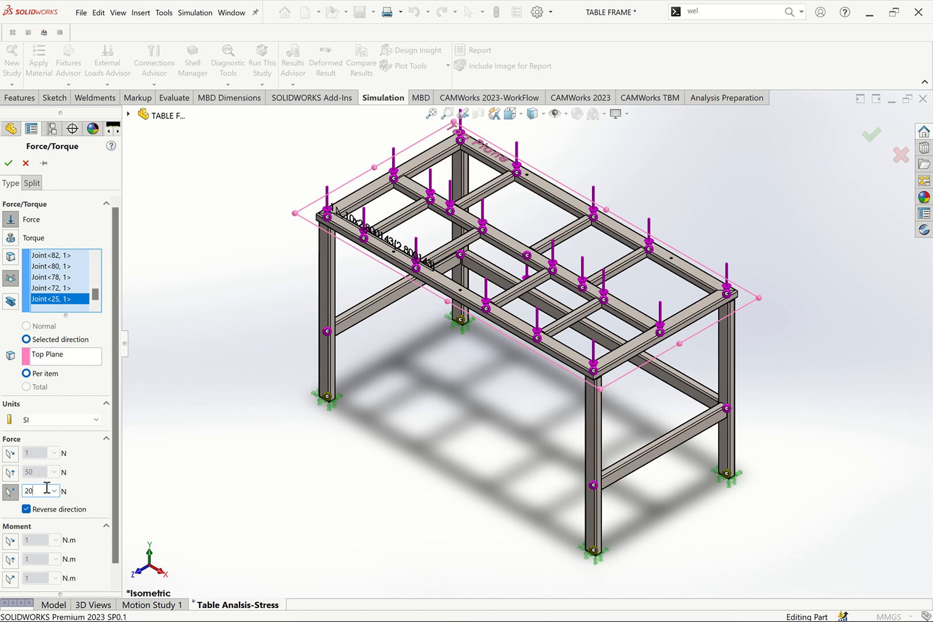
{"action": "left_click", "coordinate": [8, 163]}
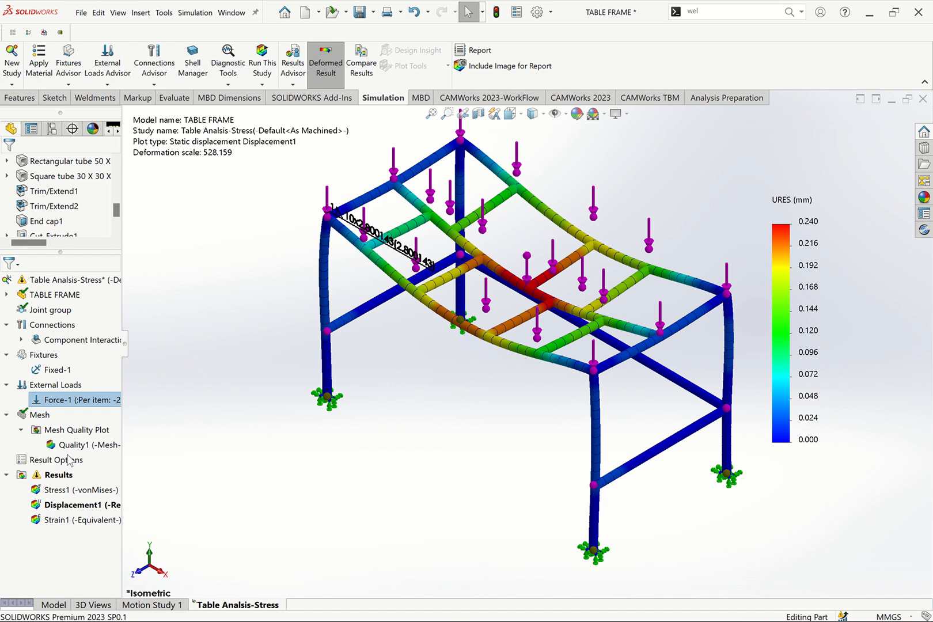
Step: Rerun the Table Analsis-Stress study with the changed Force-1 load
{"action": "left_click", "coordinate": [61, 283]}
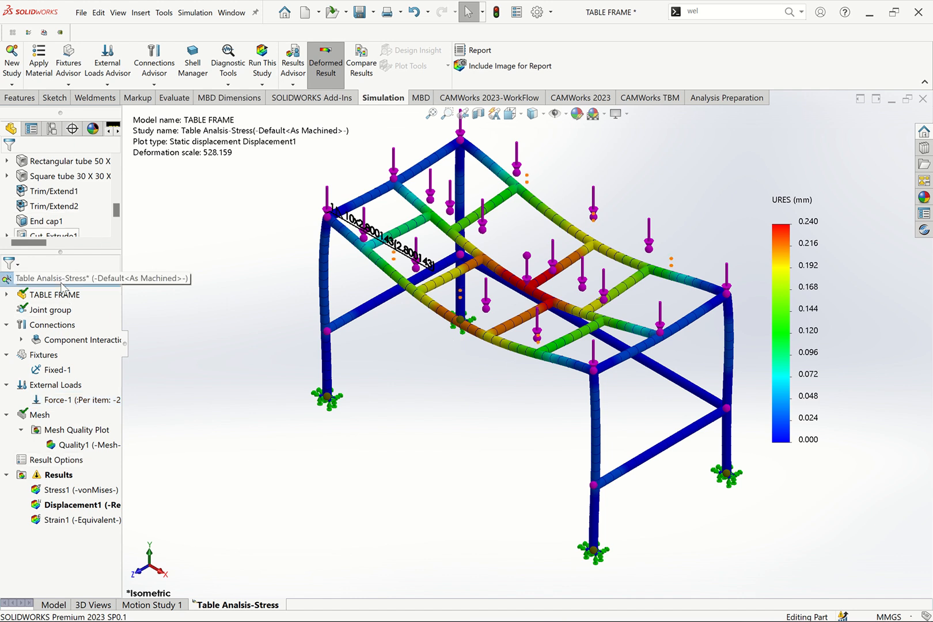
{"action": "right_click", "coordinate": [62, 283]}
{"action": "left_click", "coordinate": [66, 309]}
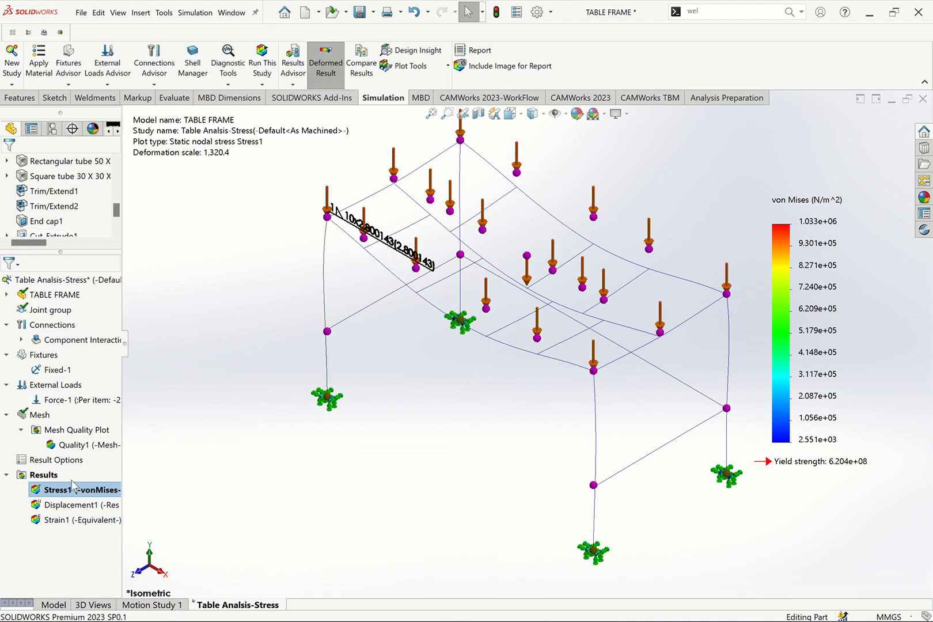
Step: Show the Displacement1 result plot of the rerun study in place of the Stress1 plot
{"action": "right_click", "coordinate": [69, 505]}
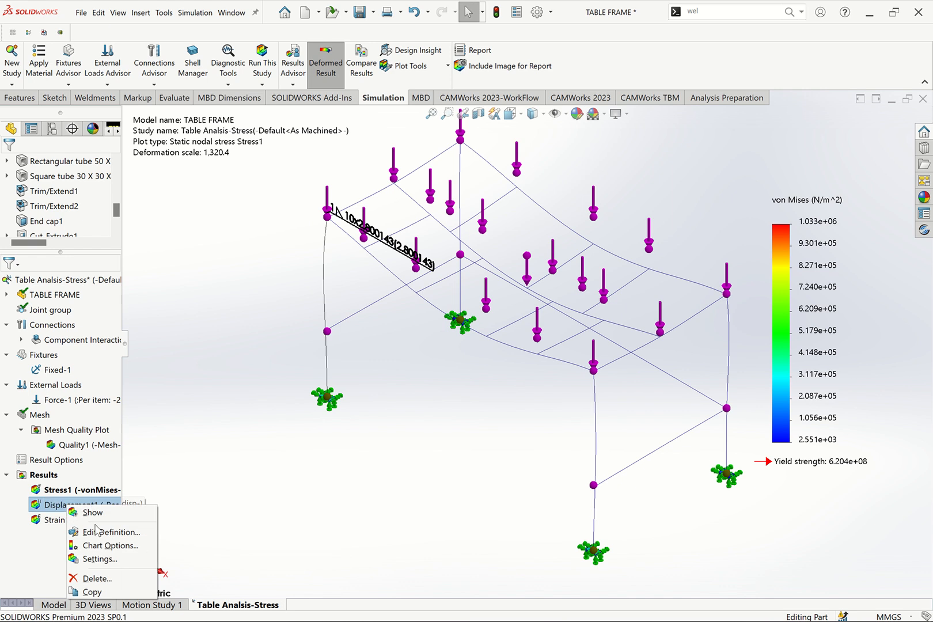
{"action": "left_click", "coordinate": [94, 513]}
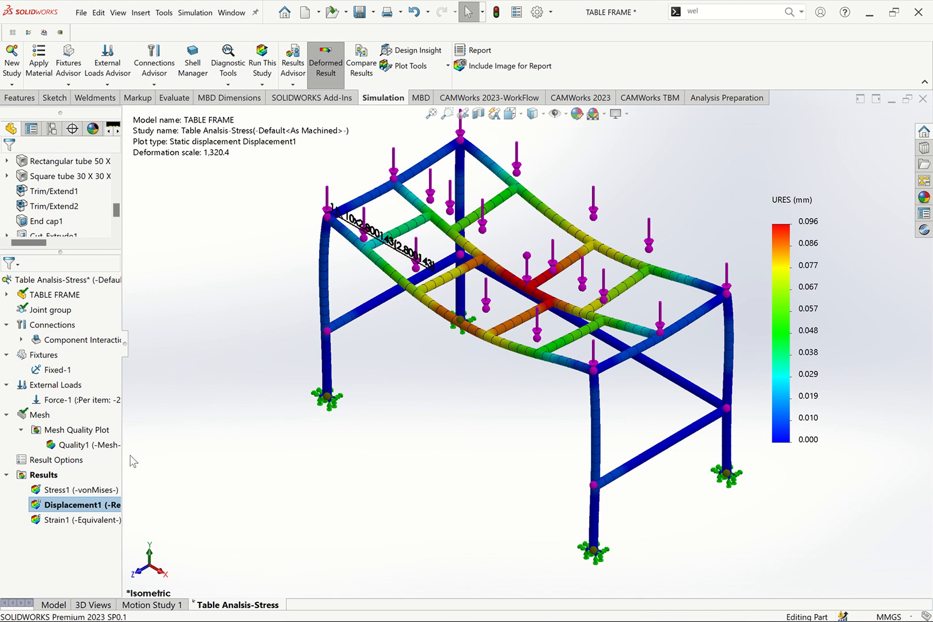
{"action": "right_click", "coordinate": [46, 477]}
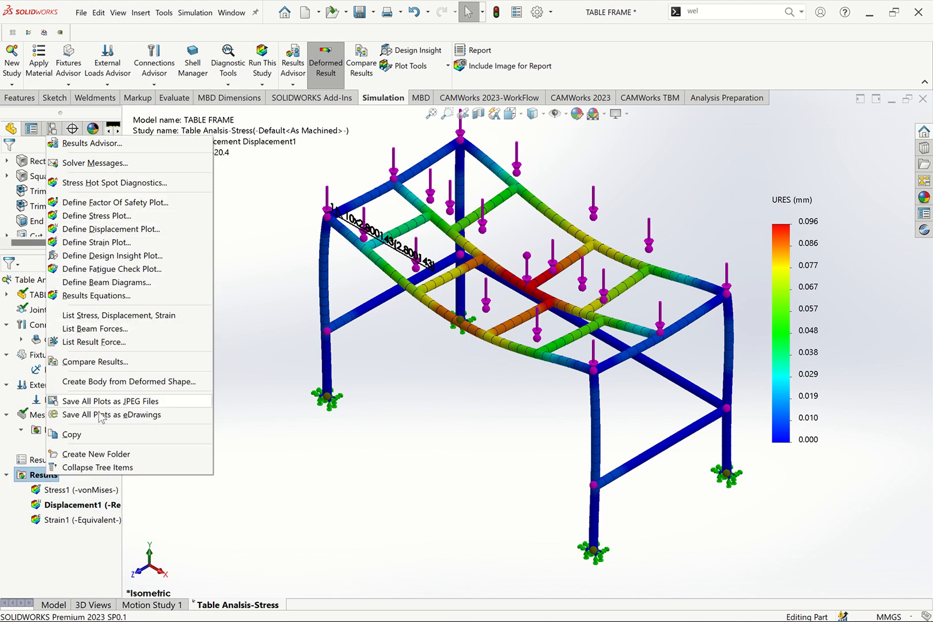
{"action": "left_click", "coordinate": [248, 486]}
Step: Edit the Stress1 plot definition and set its deformed shape to True scale
{"action": "right_click", "coordinate": [80, 493]}
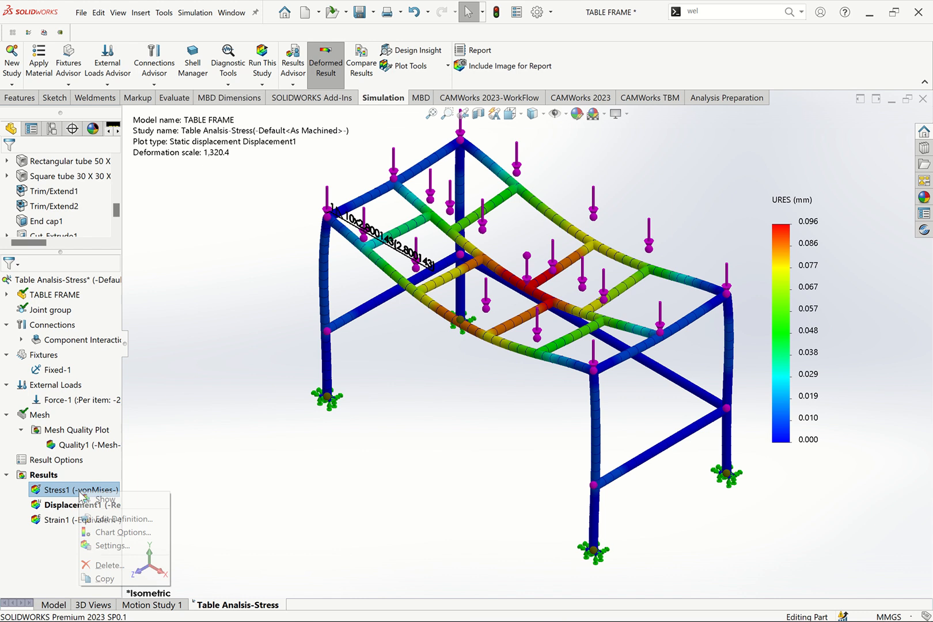
{"action": "key", "text": "Escape"}
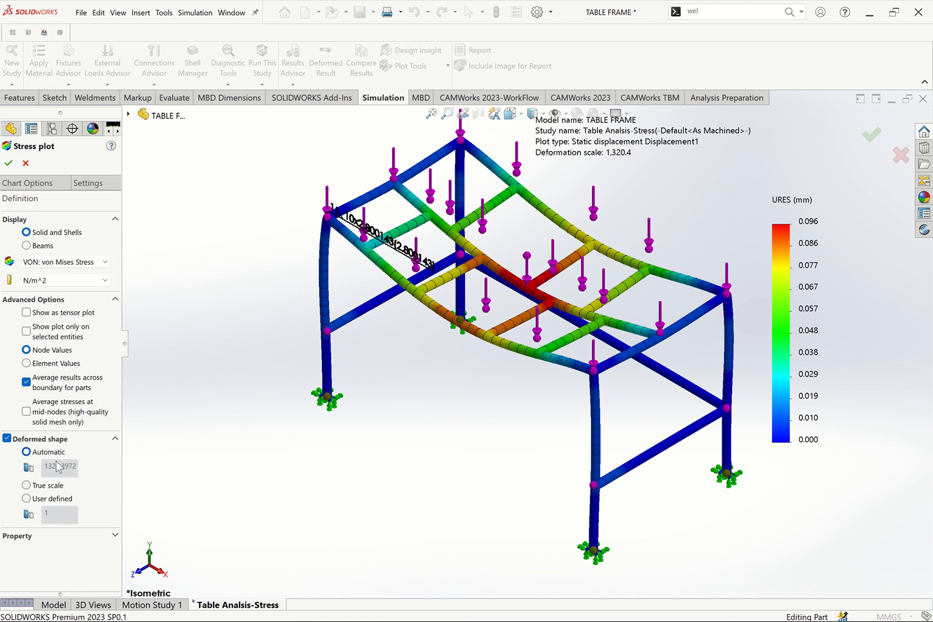
{"action": "left_click", "coordinate": [36, 487]}
{"action": "left_click", "coordinate": [9, 163]}
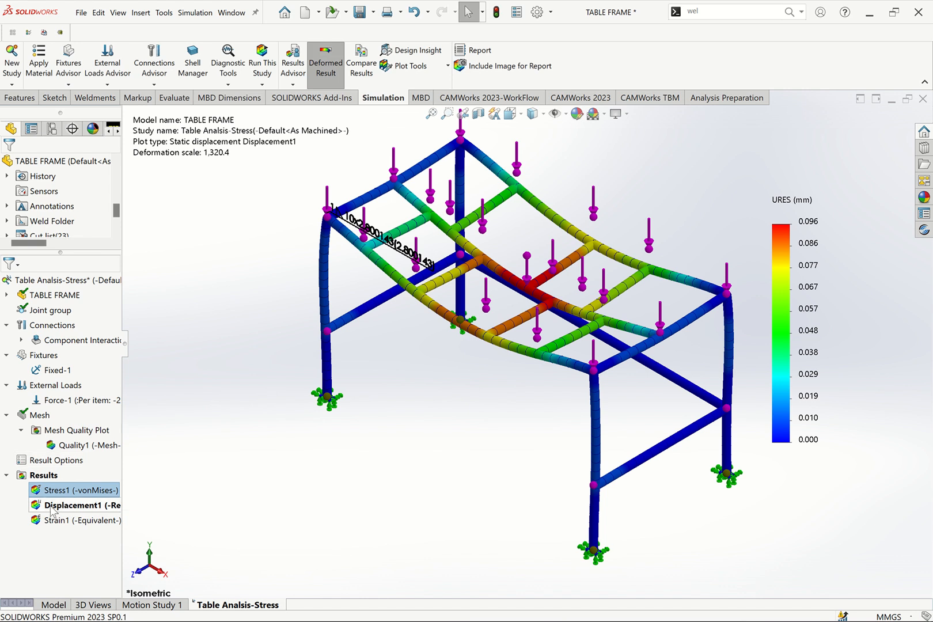
Step: Edit the Displacement1 plot definition and set its deformed shape to True scale
{"action": "left_click", "coordinate": [55, 506]}
{"action": "right_click", "coordinate": [55, 505]}
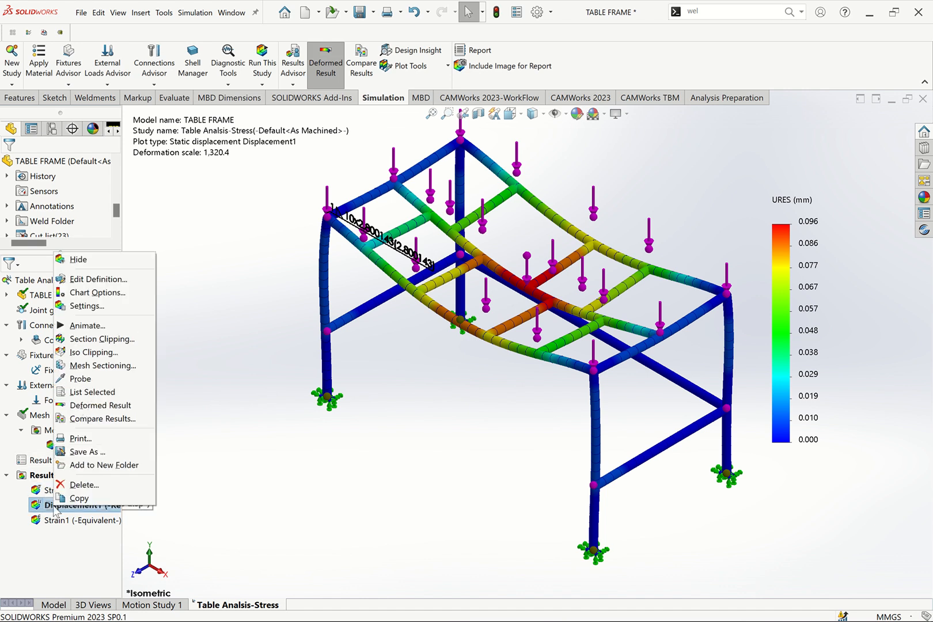
{"action": "left_click", "coordinate": [95, 278]}
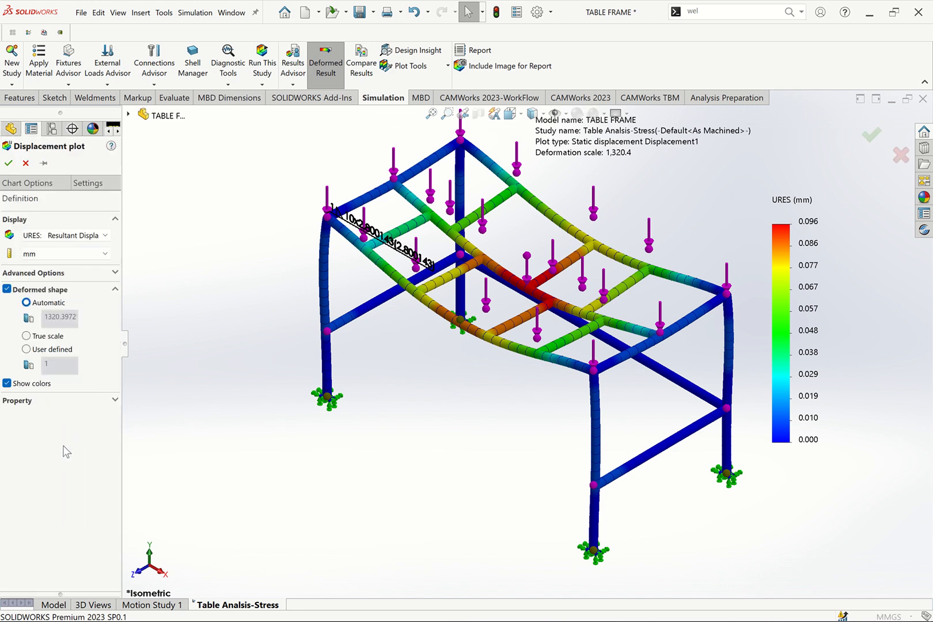
{"action": "left_click", "coordinate": [27, 336]}
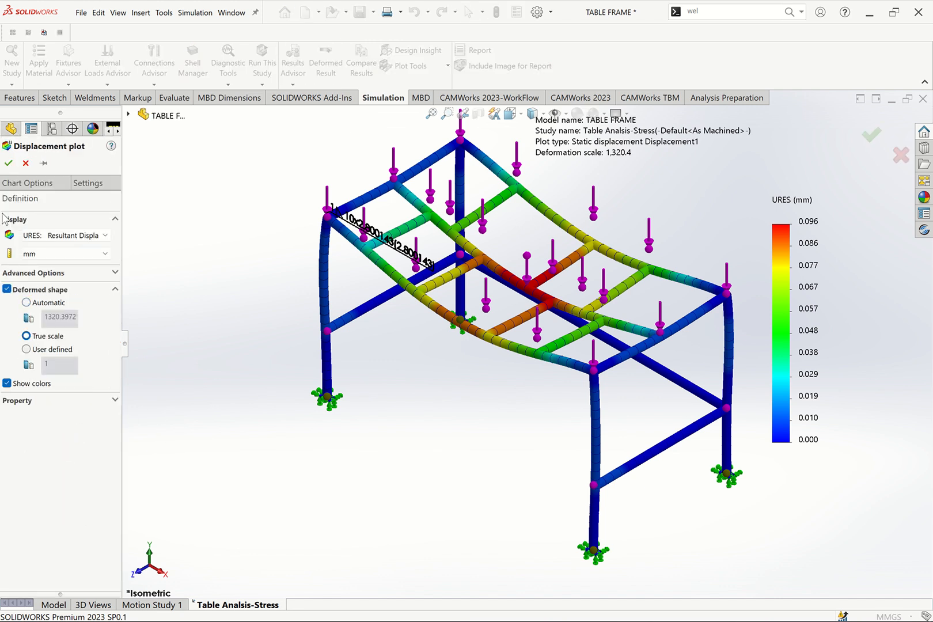
{"action": "left_click", "coordinate": [9, 163]}
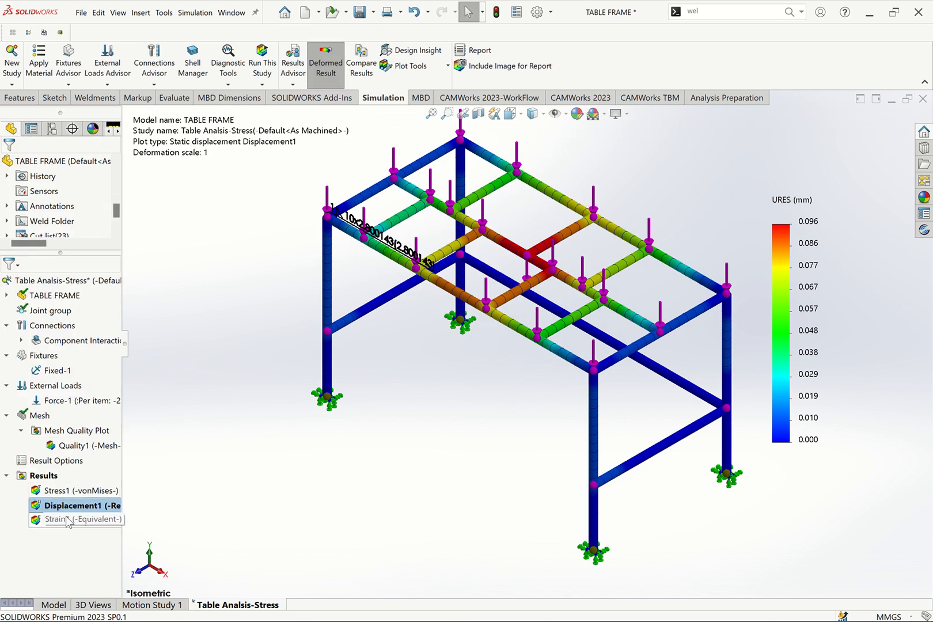
Step: Edit the Strain1 plot definition and set its deformed shape to True scale
{"action": "right_click", "coordinate": [70, 521]}
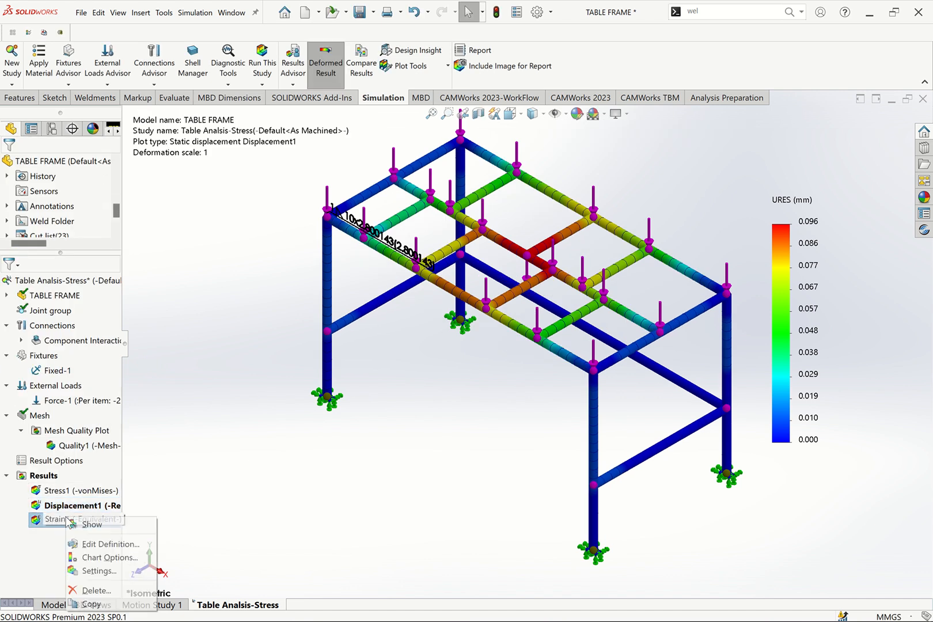
{"action": "left_click", "coordinate": [88, 544]}
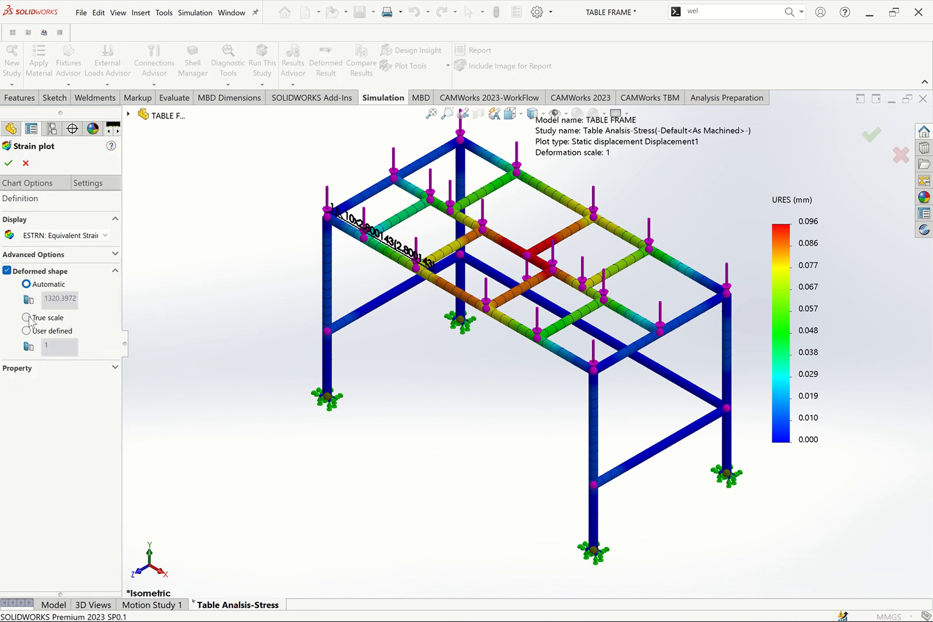
{"action": "left_click", "coordinate": [26, 317]}
{"action": "left_click", "coordinate": [9, 163]}
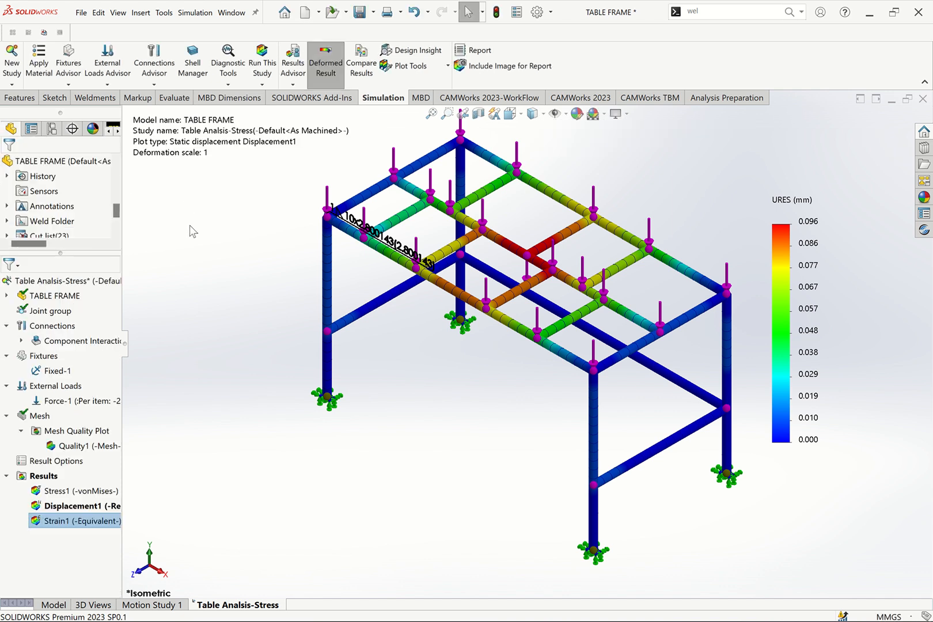
Step: Show the Strain1 result plot and play its deformation animation, then close the animation
{"action": "right_click", "coordinate": [68, 522]}
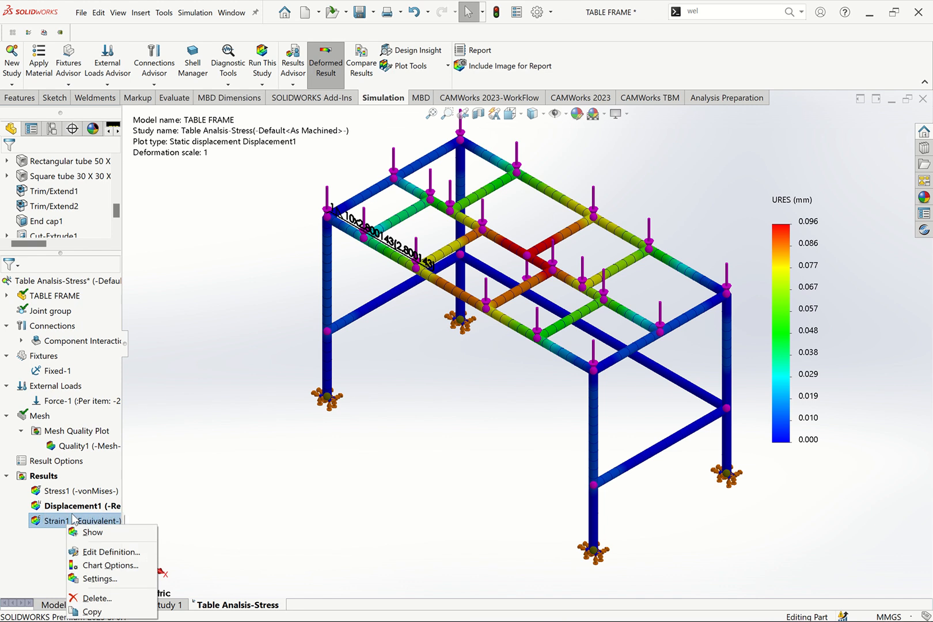
{"action": "left_click", "coordinate": [101, 534]}
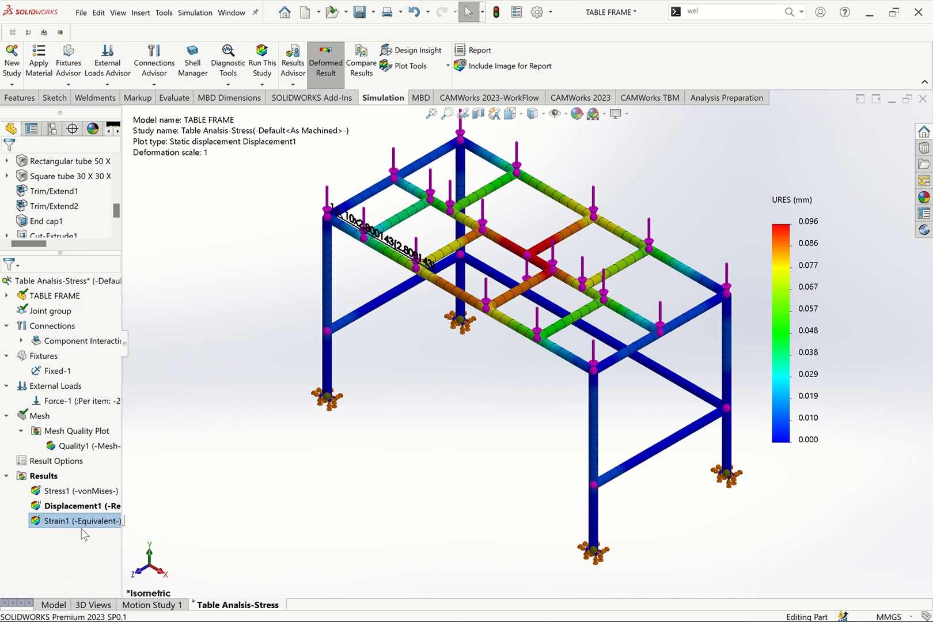
{"action": "right_click", "coordinate": [92, 522]}
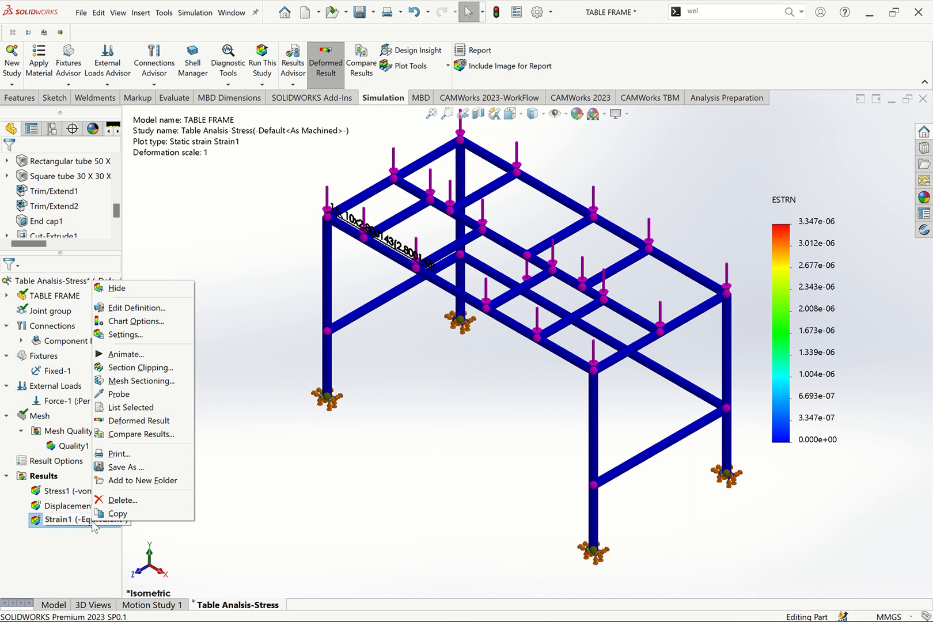
{"action": "left_click", "coordinate": [134, 354]}
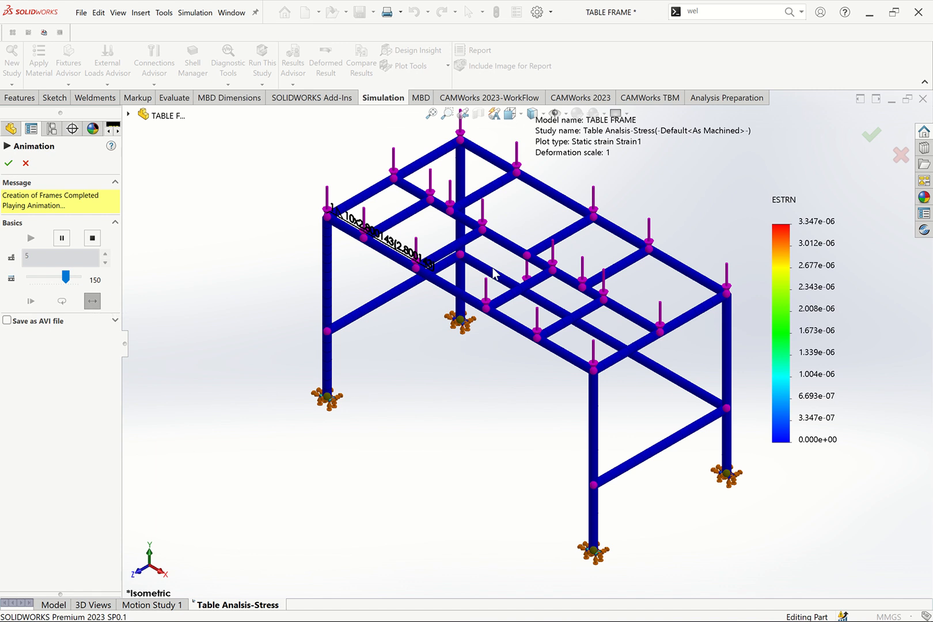
{"action": "left_click", "coordinate": [8, 163]}
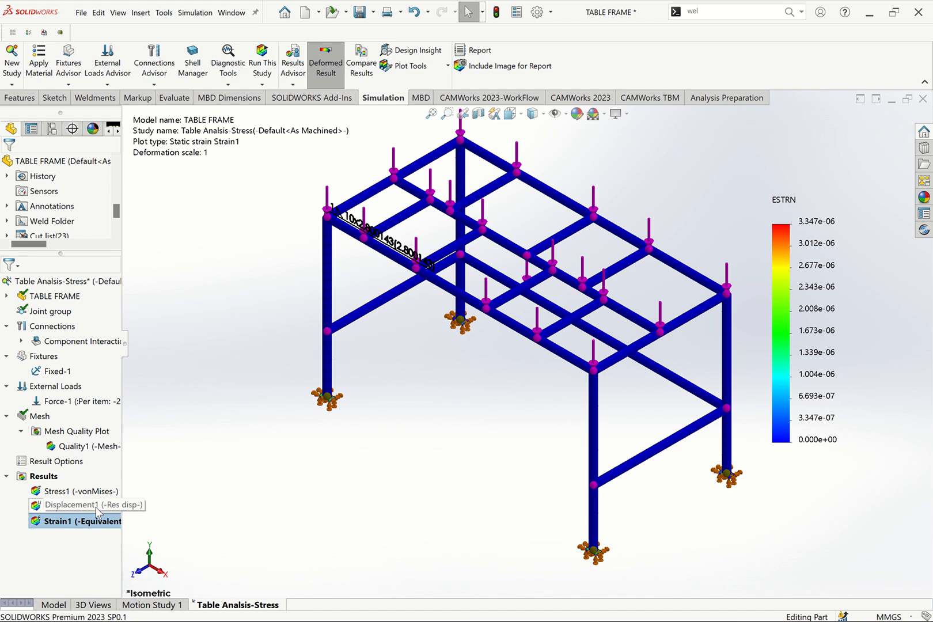
Step: Show the Displacement1 result plot and play its animation at true scale, then close the animation
{"action": "right_click", "coordinate": [96, 510]}
{"action": "key", "text": "Escape"}
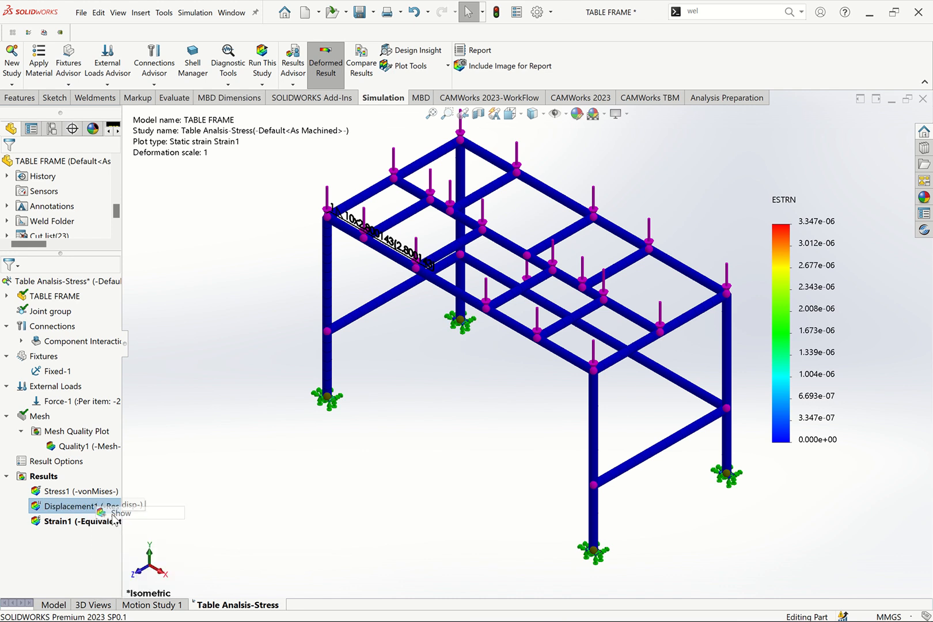
{"action": "double_click", "coordinate": [95, 509]}
{"action": "right_click", "coordinate": [96, 509]}
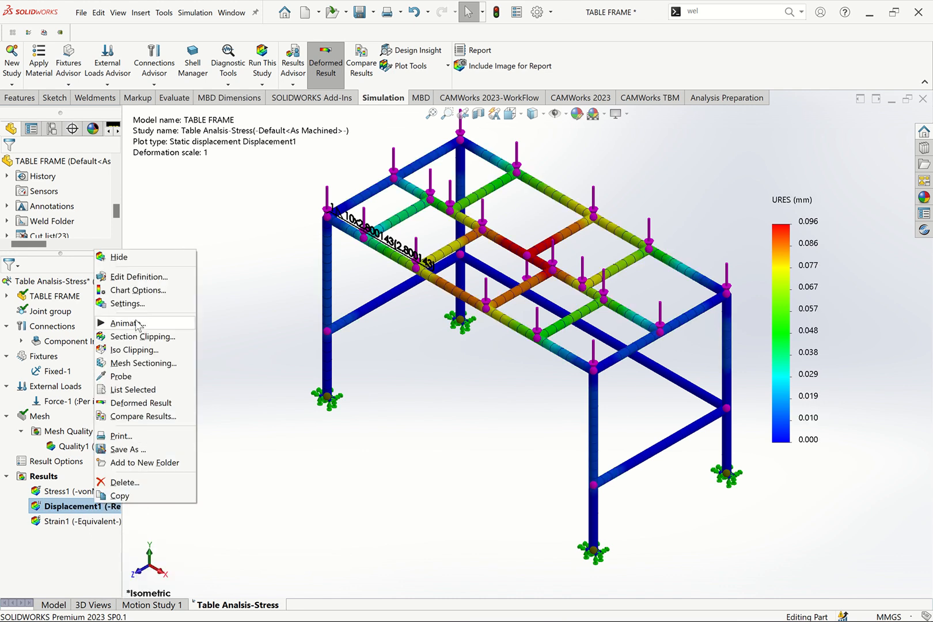
{"action": "key", "text": "Escape"}
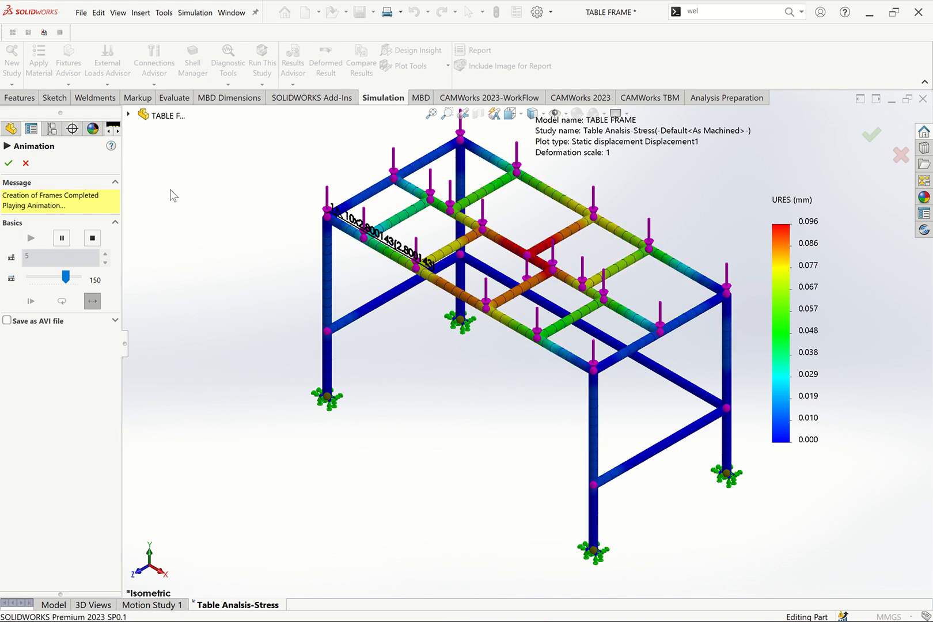
{"action": "left_click", "coordinate": [7, 164]}
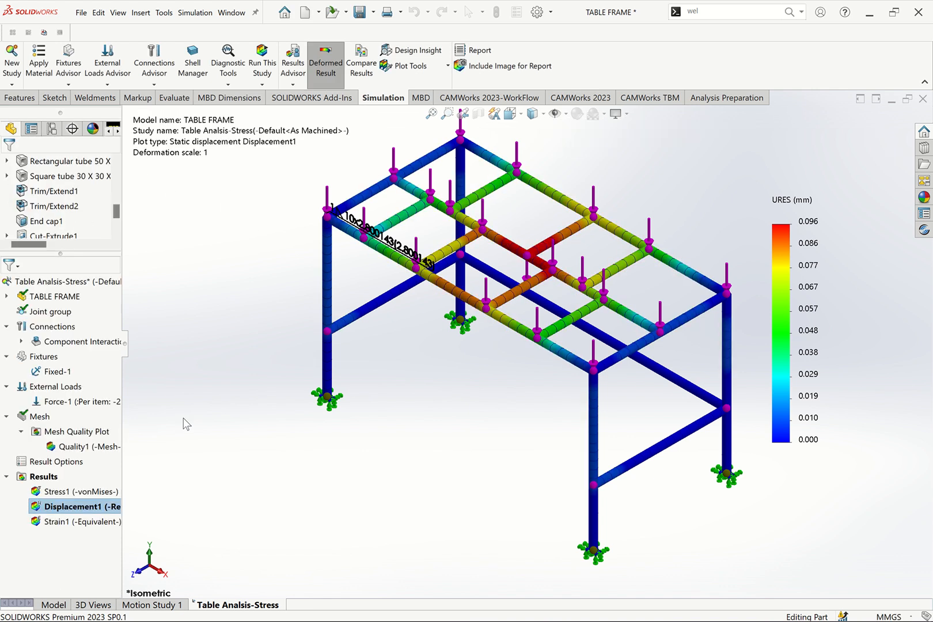
Step: Switch to the part model and examine the weld bead at the tabletop frame's mitred corner up close
{"action": "left_click", "coordinate": [95, 494]}
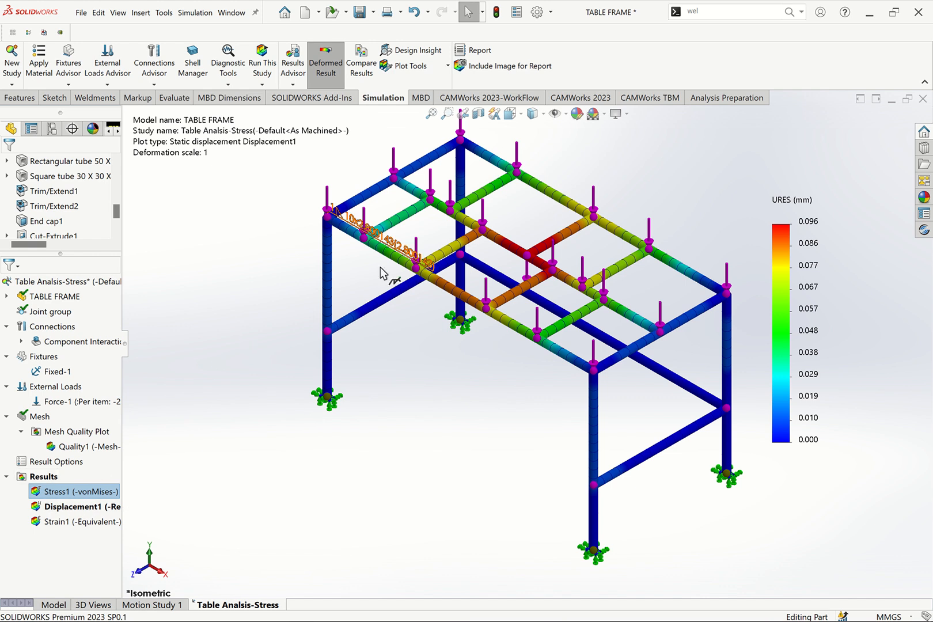
{"action": "left_click", "coordinate": [53, 605]}
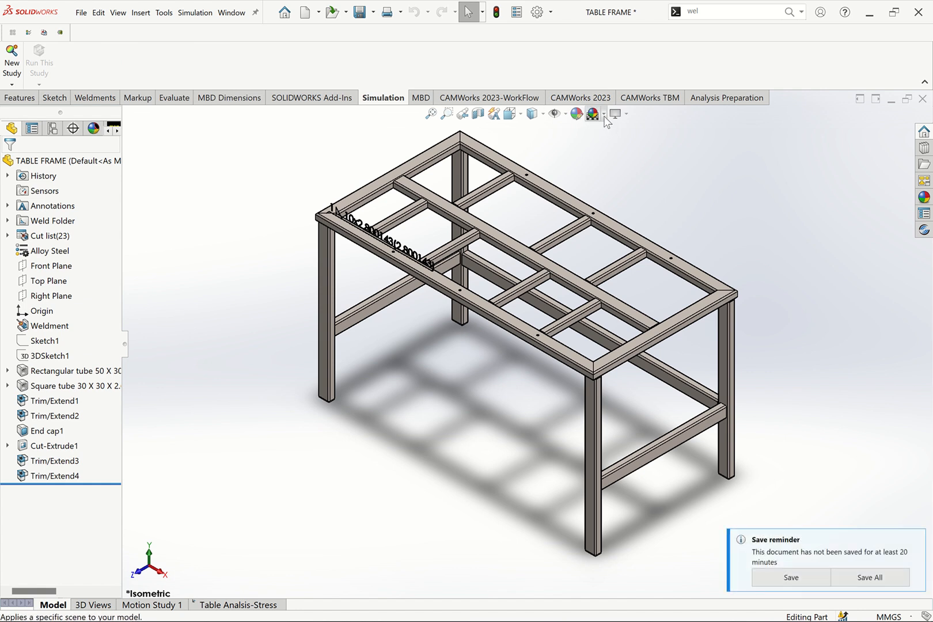
{"action": "left_click", "coordinate": [603, 114]}
{"action": "left_click", "coordinate": [564, 114]}
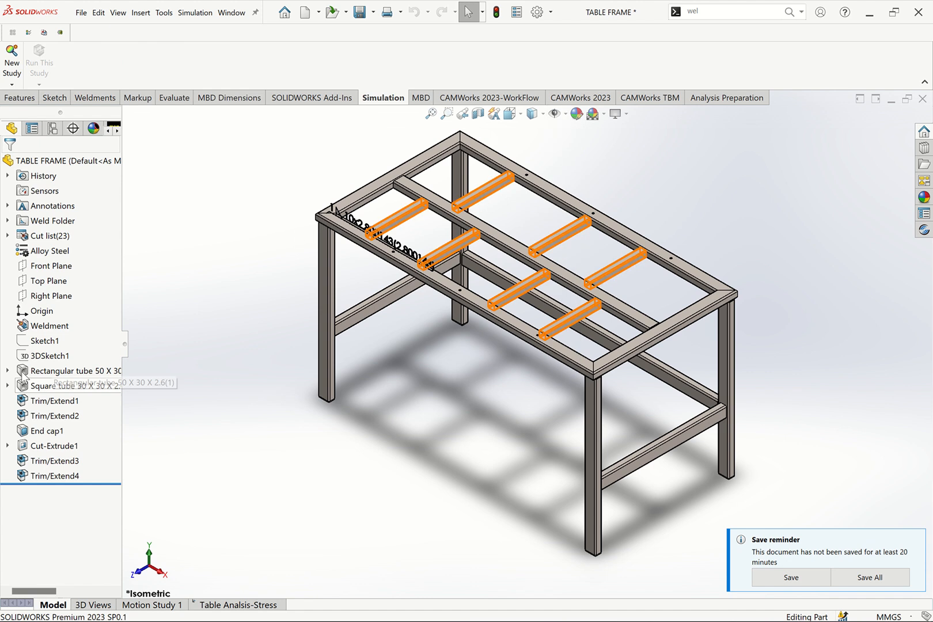
{"action": "scroll", "coordinate": [328, 211], "scroll_direction": "down", "scroll_amount": 10}
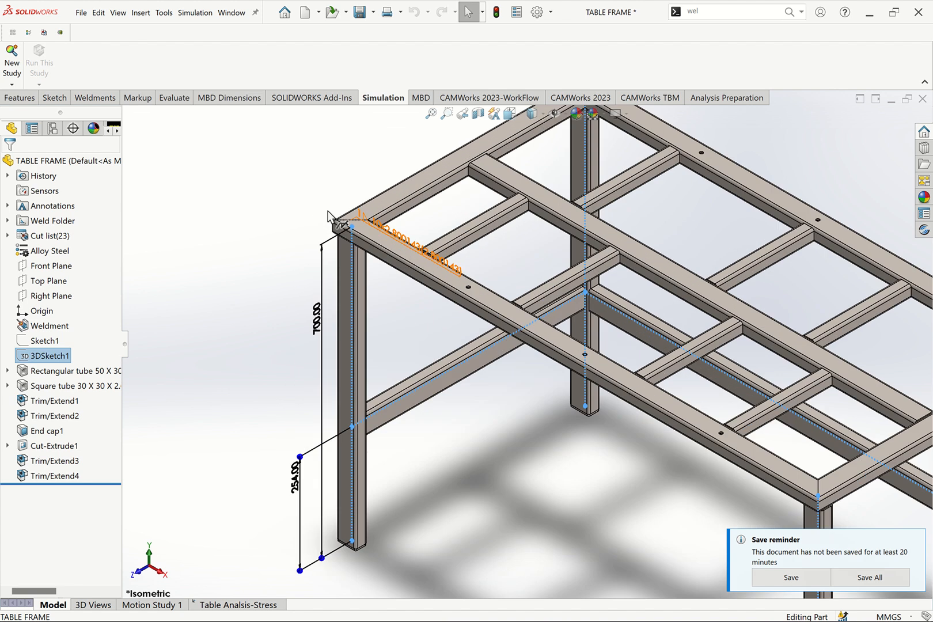
{"action": "scroll", "coordinate": [490, 293], "scroll_direction": "down", "scroll_amount": 3}
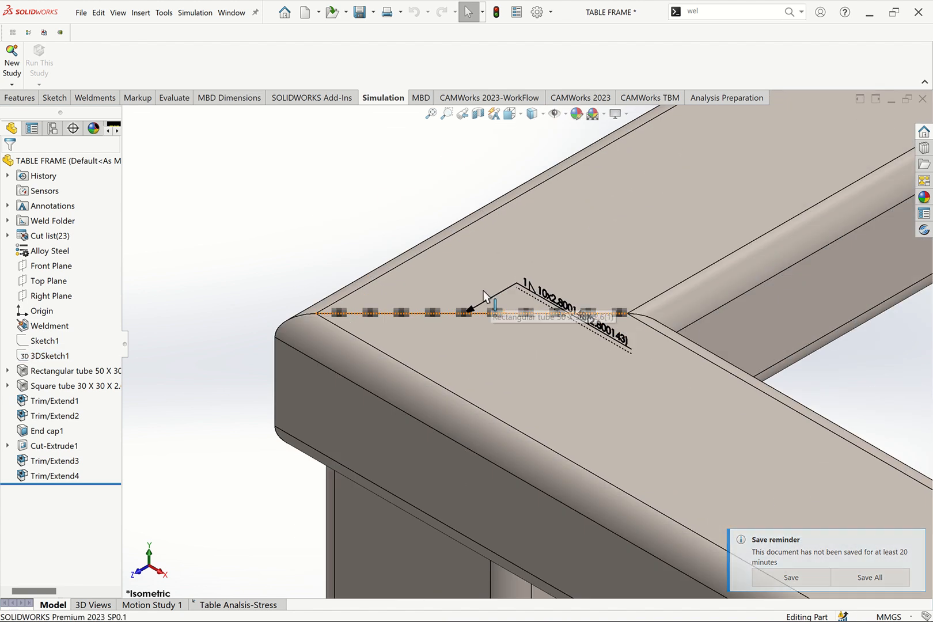
{"action": "scroll", "coordinate": [585, 315], "scroll_direction": "down", "scroll_amount": 3}
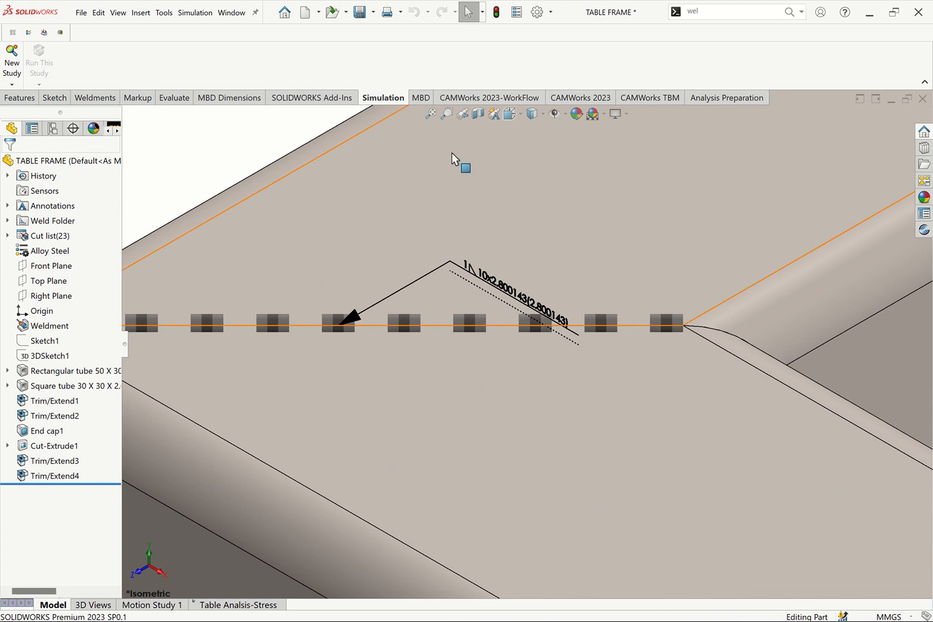
{"action": "left_click", "coordinate": [431, 113]}
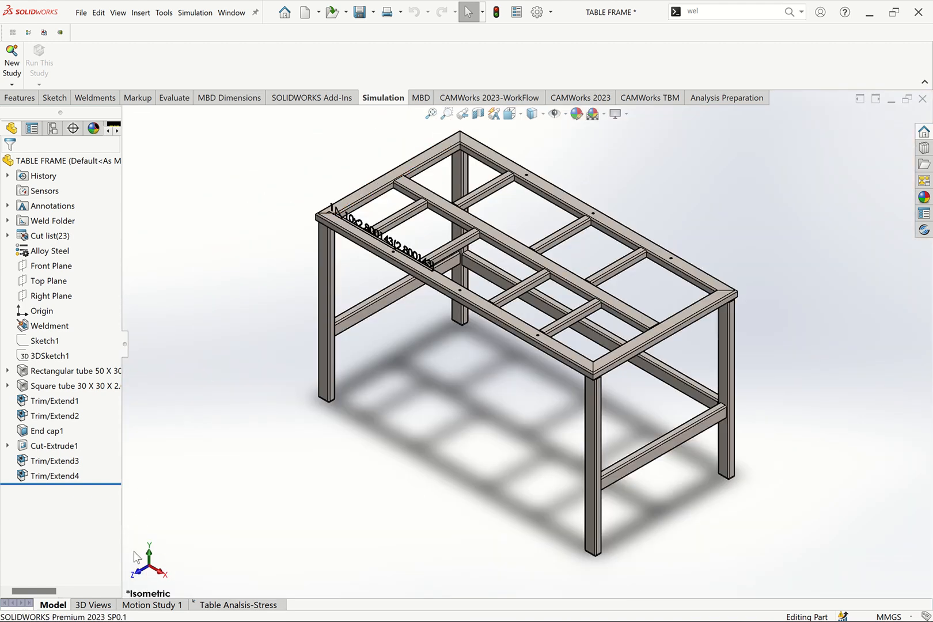
Step: Return to the Table Analsis-Stress study and go through its Stress1, Displacement1 and Strain1 result entries
{"action": "left_click", "coordinate": [210, 604]}
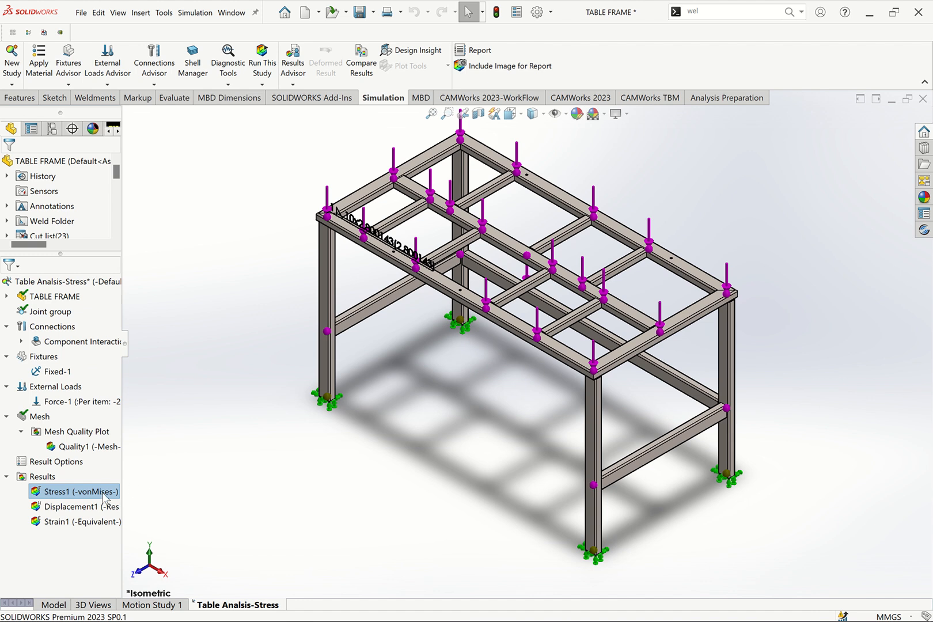
{"action": "key", "text": "Down"}
{"action": "key", "text": "Down"}
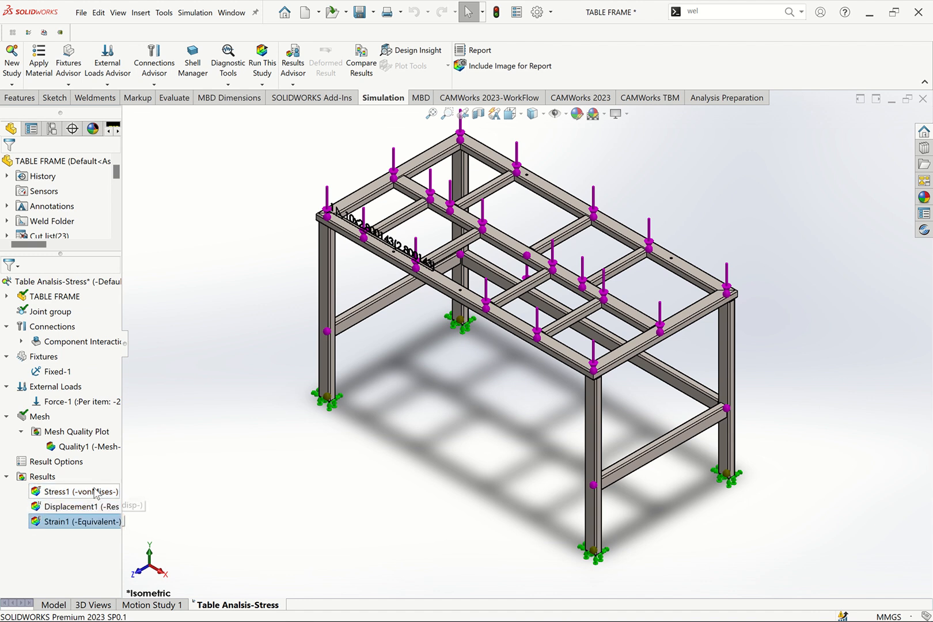
{"action": "left_click", "coordinate": [95, 493]}
{"action": "left_click", "coordinate": [86, 507]}
{"action": "left_click", "coordinate": [80, 521]}
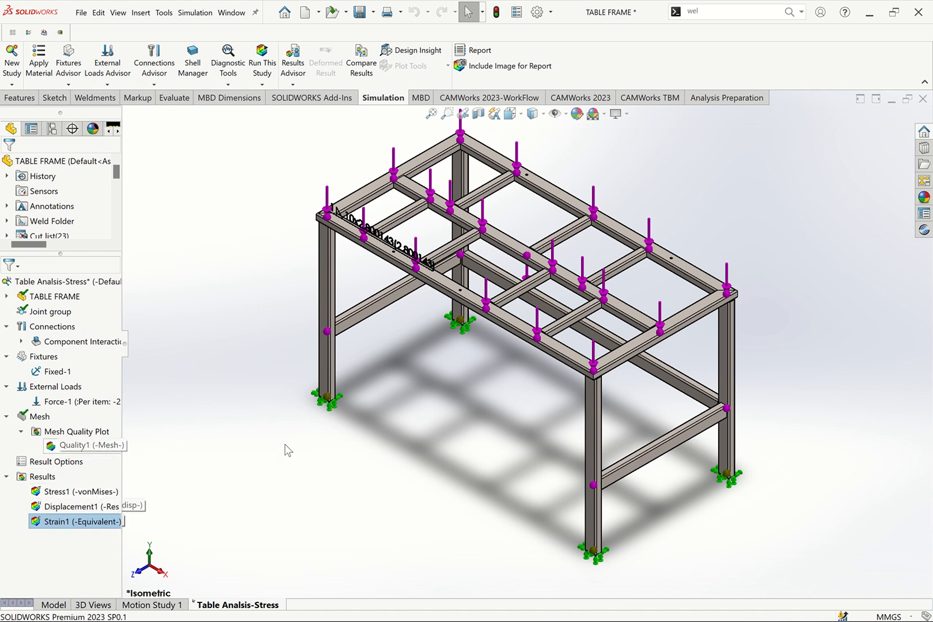
{"action": "scroll", "coordinate": [69, 219], "scroll_direction": "down", "scroll_amount": 4}
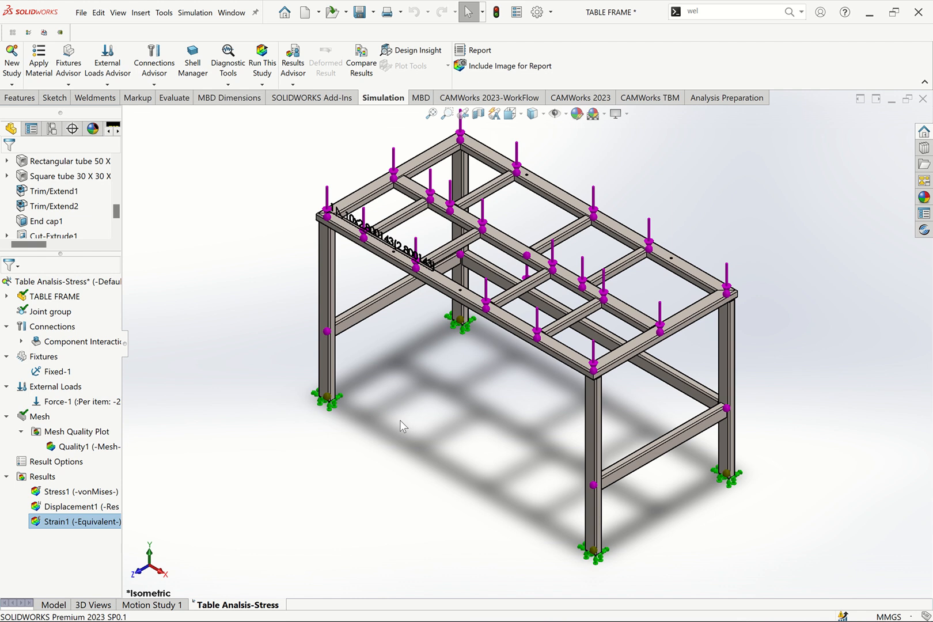
{"action": "left_click", "coordinate": [415, 413]}
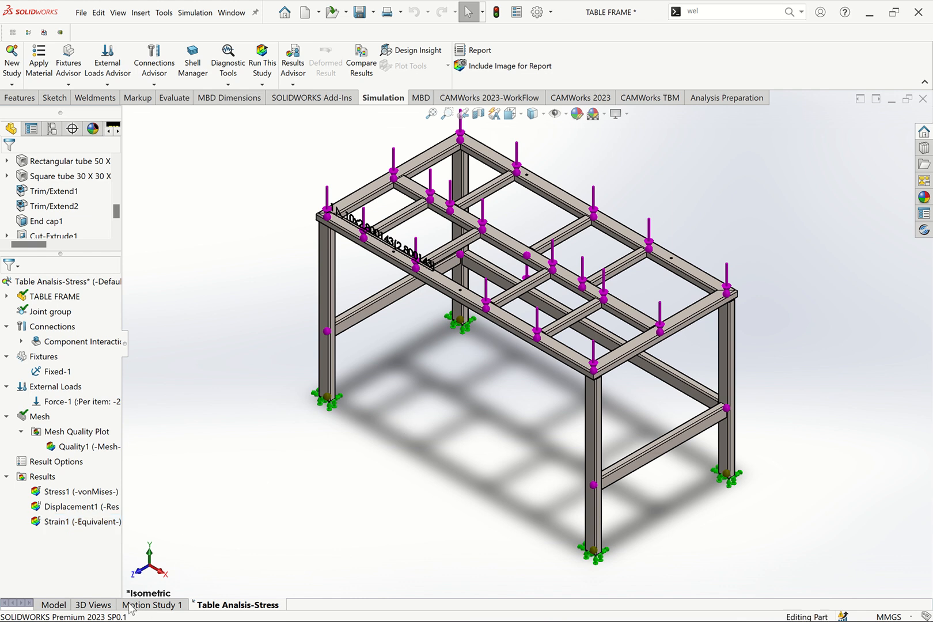
Step: Inspect the fixed supports at the leg bases from the front and from a rotated angle, ending in the isometric view
{"action": "key", "text": "ctrl+1"}
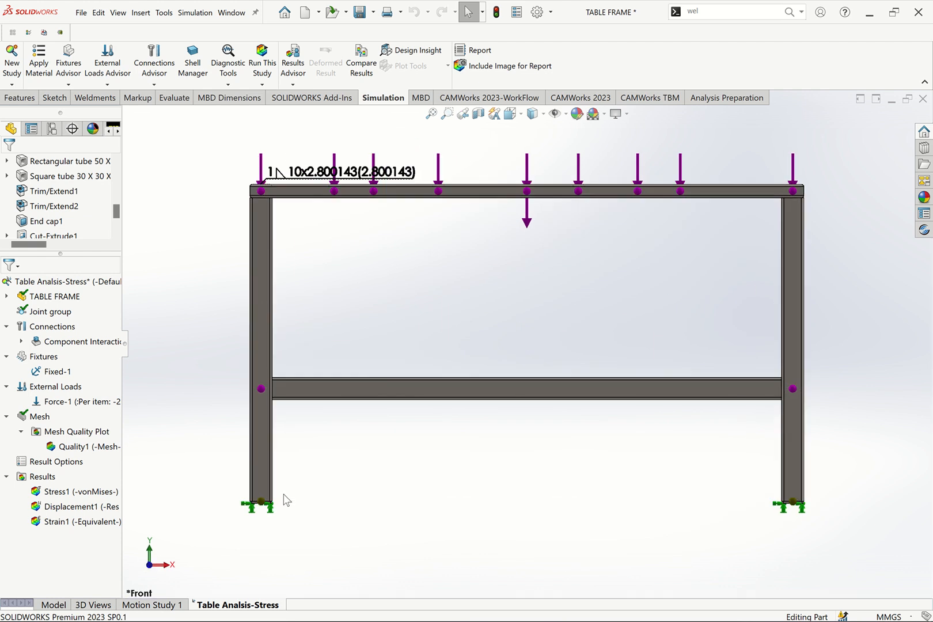
{"action": "scroll", "coordinate": [286, 496], "scroll_direction": "down", "scroll_amount": 2}
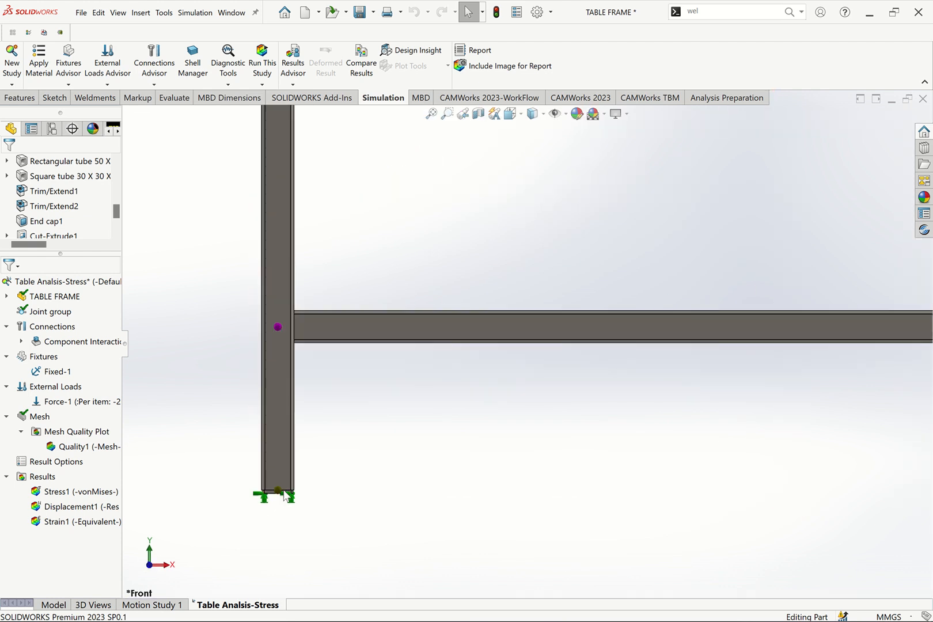
{"action": "key", "text": "Up"}
{"action": "key", "text": "Up"}
{"action": "key", "text": "Up"}
{"action": "key", "text": "Up"}
{"action": "key", "text": "Up"}
{"action": "key", "text": "ctrl+7"}
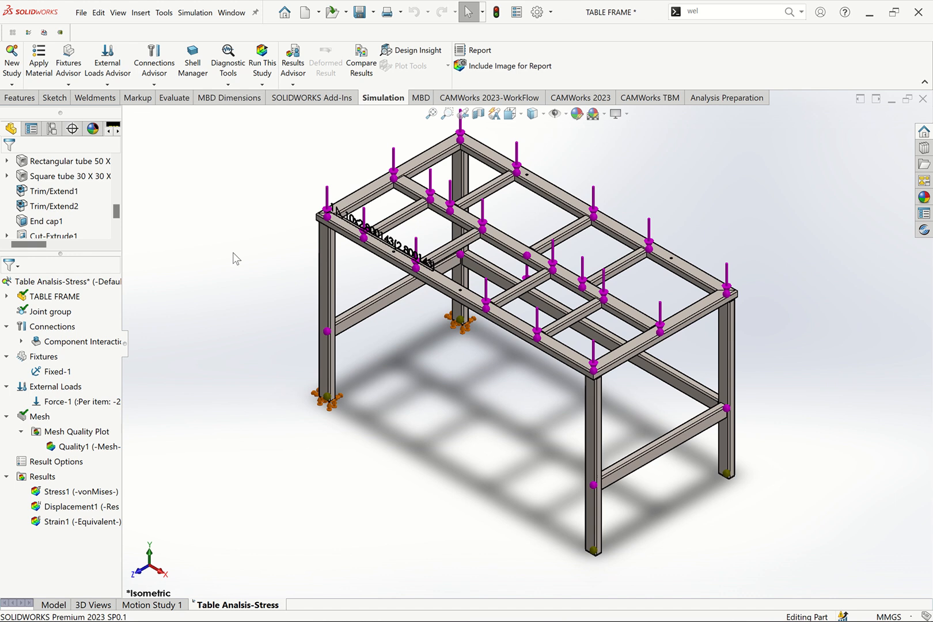
Step: Leave the study and return to the part model with the feature modelling tools available
{"action": "left_click", "coordinate": [51, 605]}
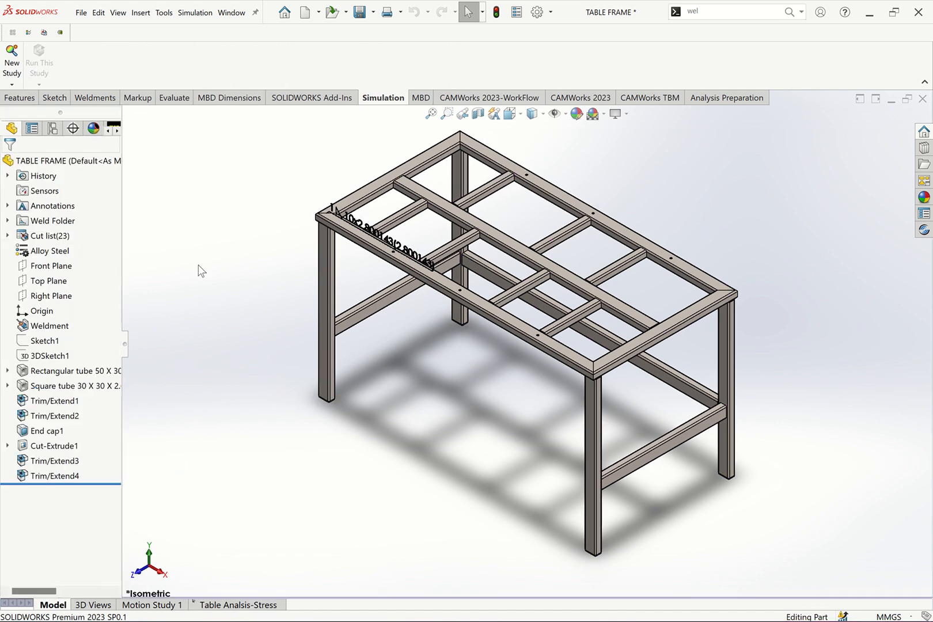
{"action": "left_click", "coordinate": [23, 101]}
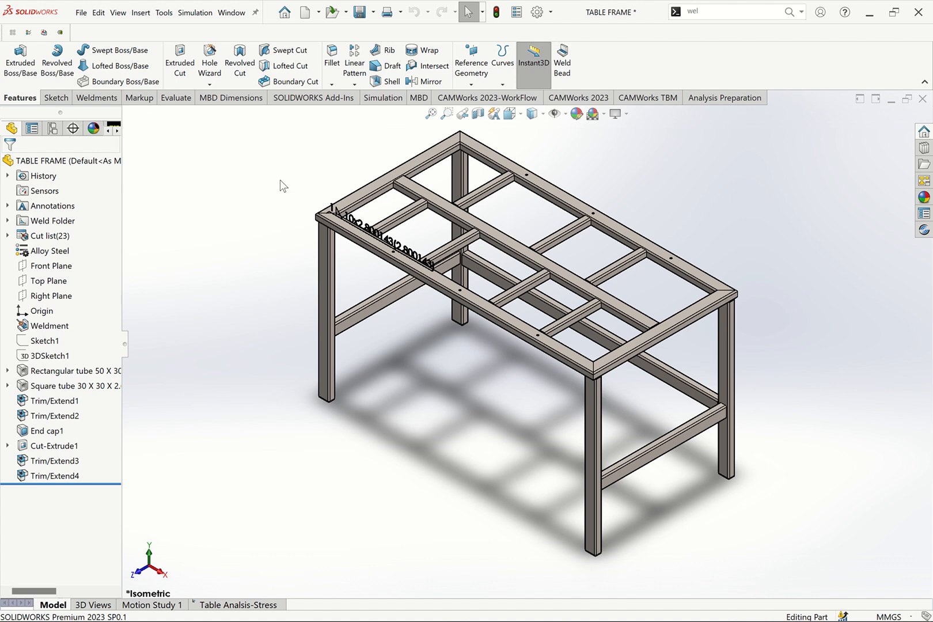
{"action": "left_click", "coordinate": [542, 114]}
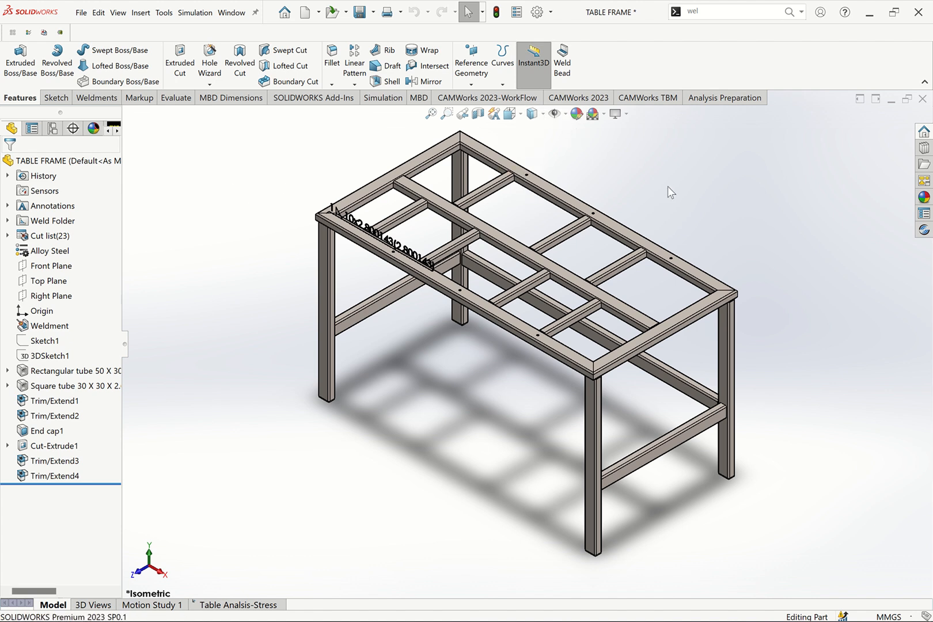